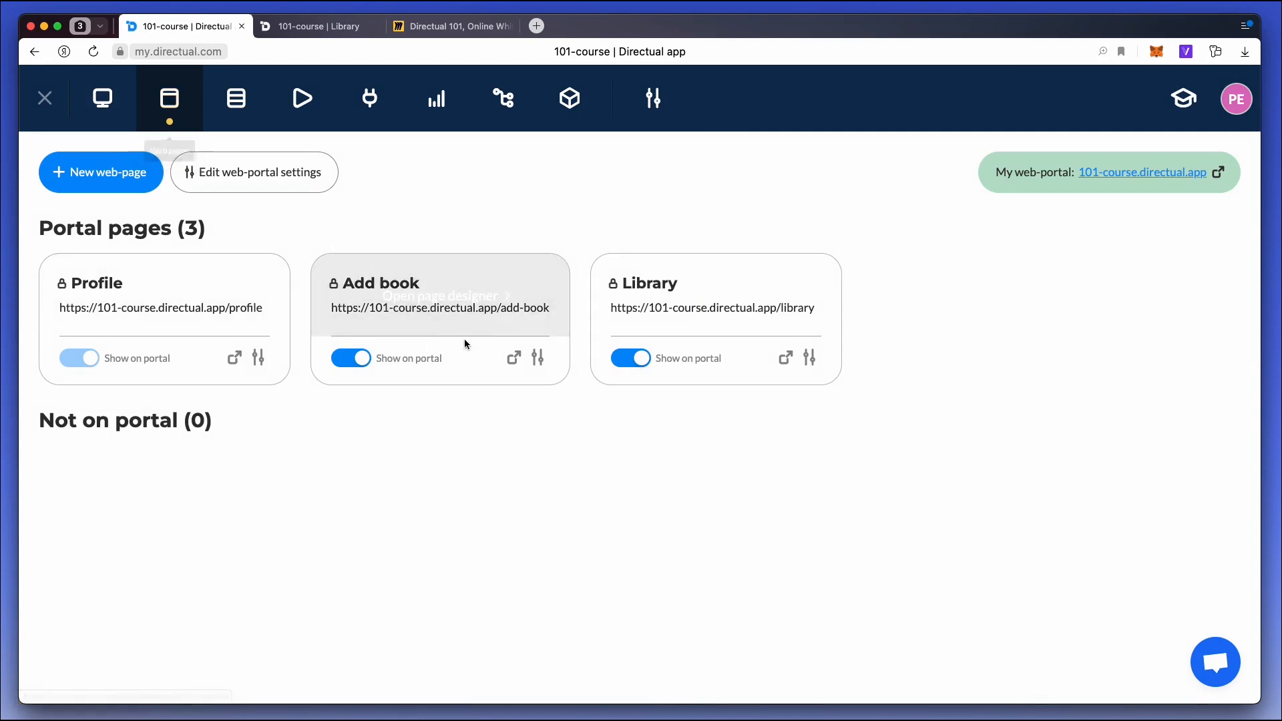
Open the Library page in the page designer and rename its Library tab to Authors.
left_click(676, 302)
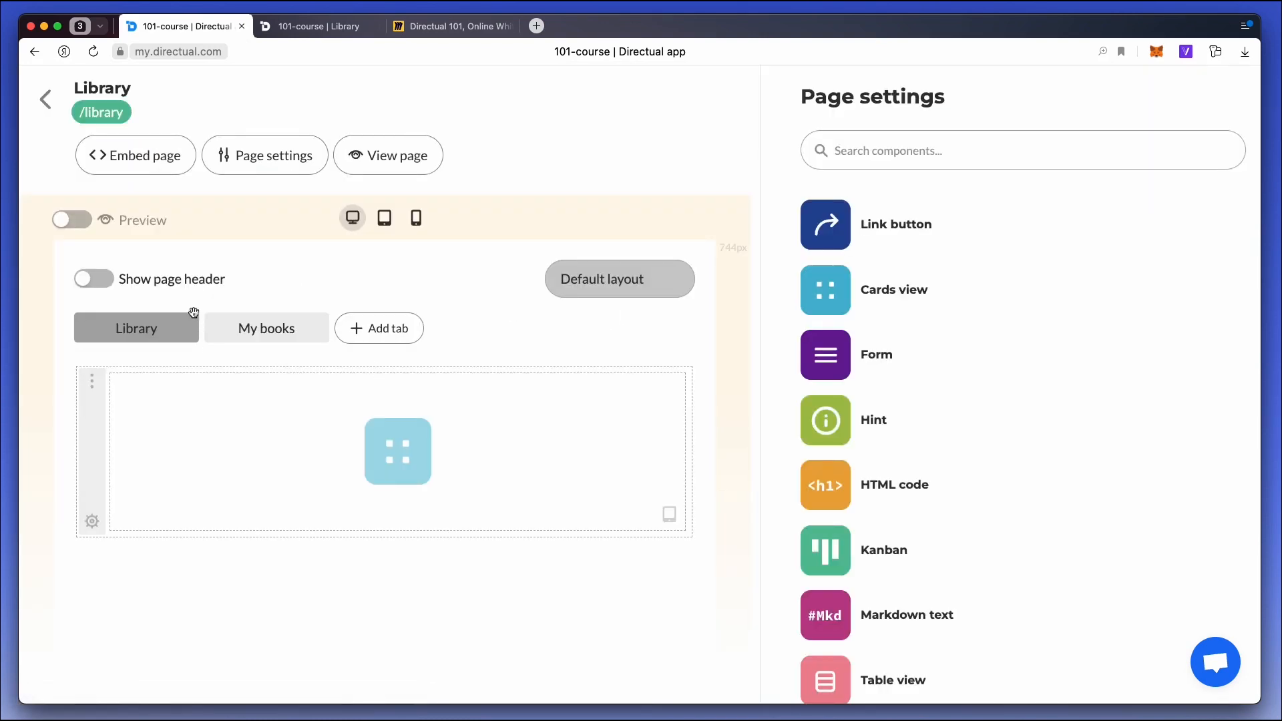
left_click(172, 322)
left_click_drag(873, 223, 788, 222)
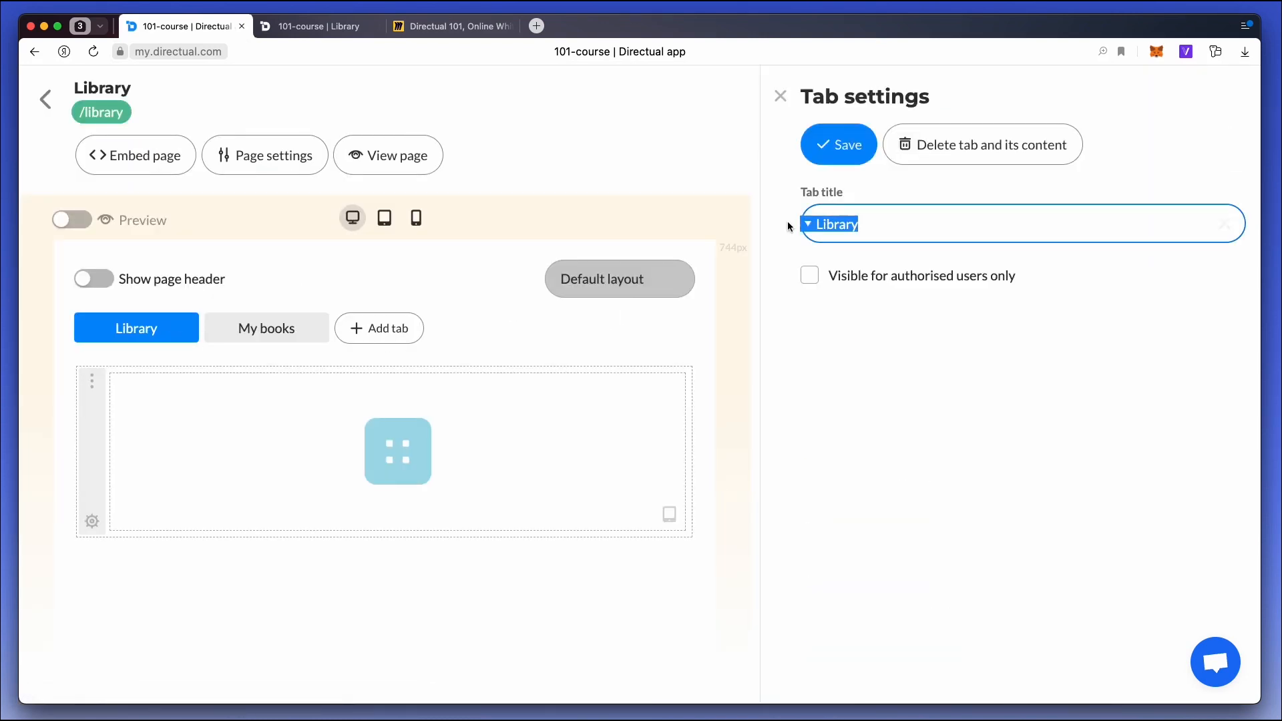
type("Authors")
left_click(826, 147)
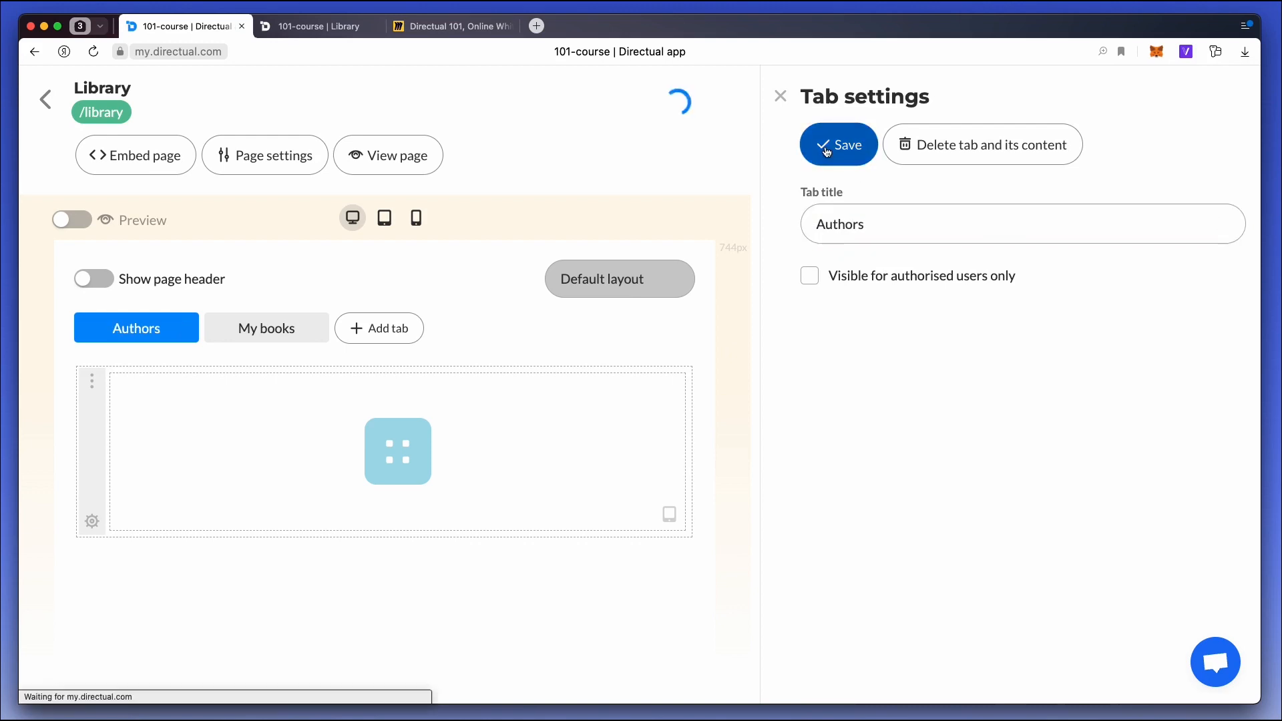
Add a third tab to the Library page, title it All books, and save it.
left_click(390, 329)
left_click(937, 231)
key("super+a")
type("All book")
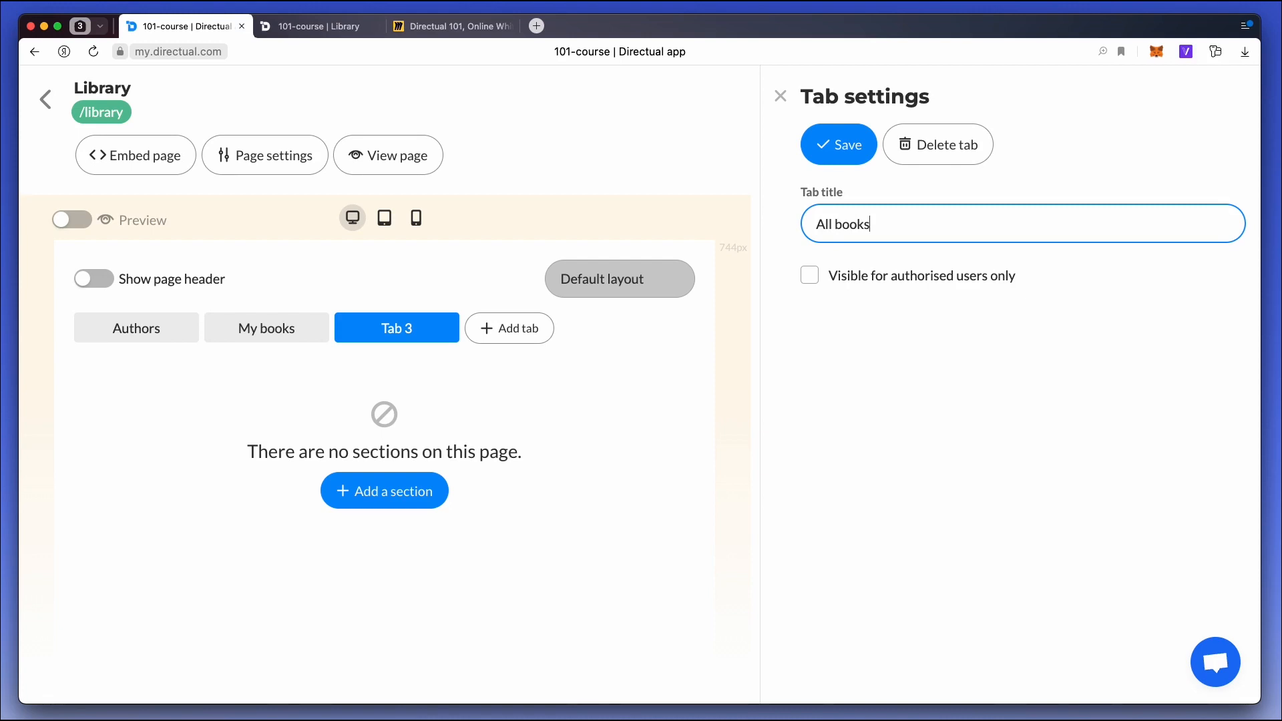
left_click(840, 148)
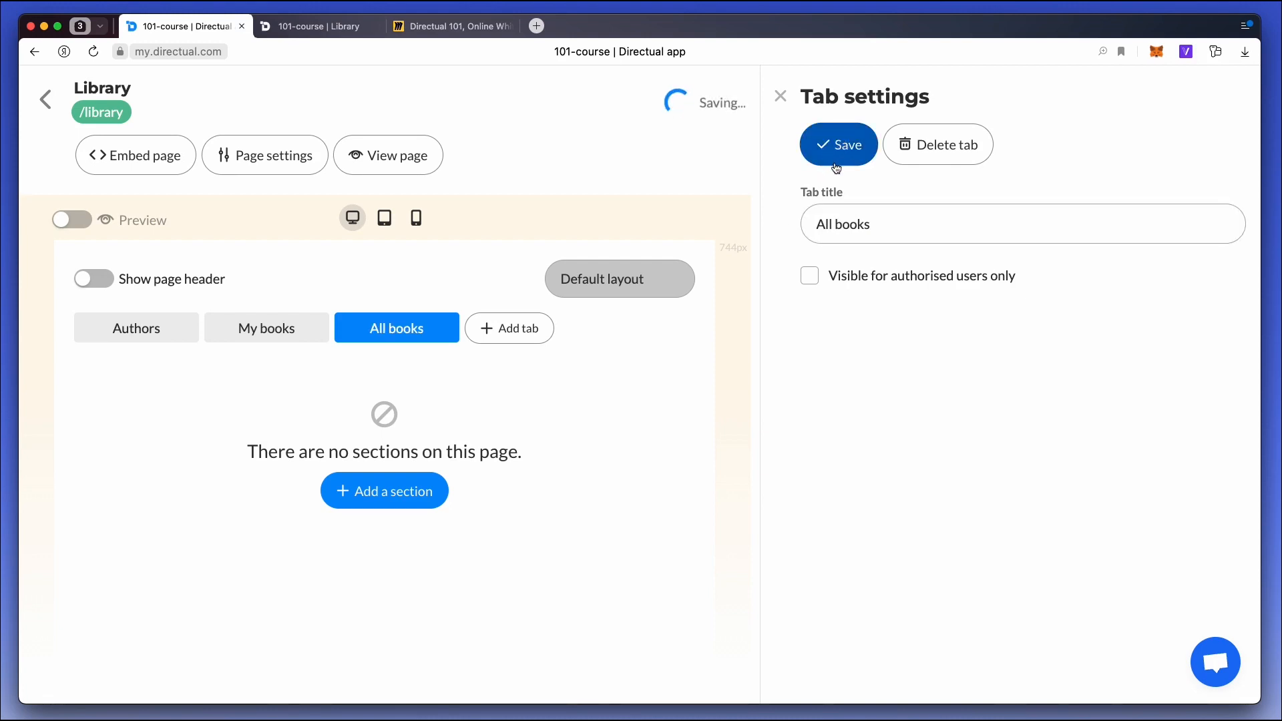
Add a section with a Table view component to the All books tab and connect it to the allBooks endpoint.
left_click(405, 495)
left_click(419, 469)
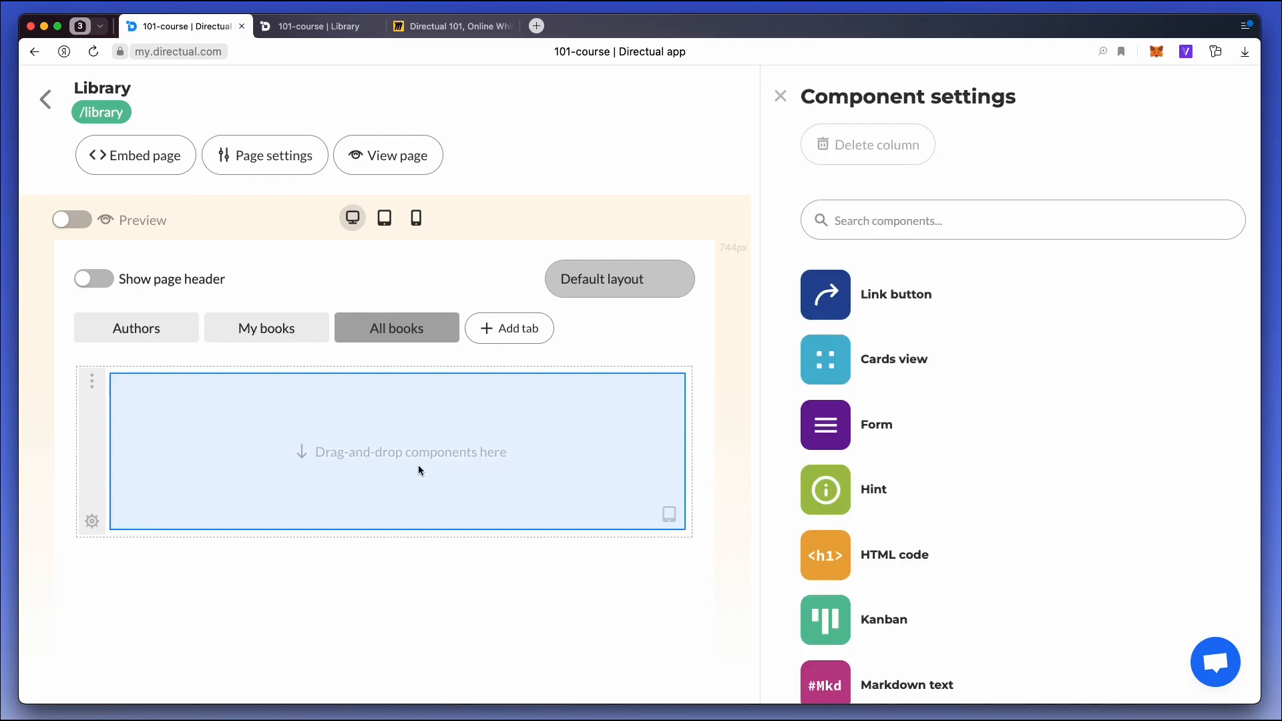
scroll(883, 436, "down", 5)
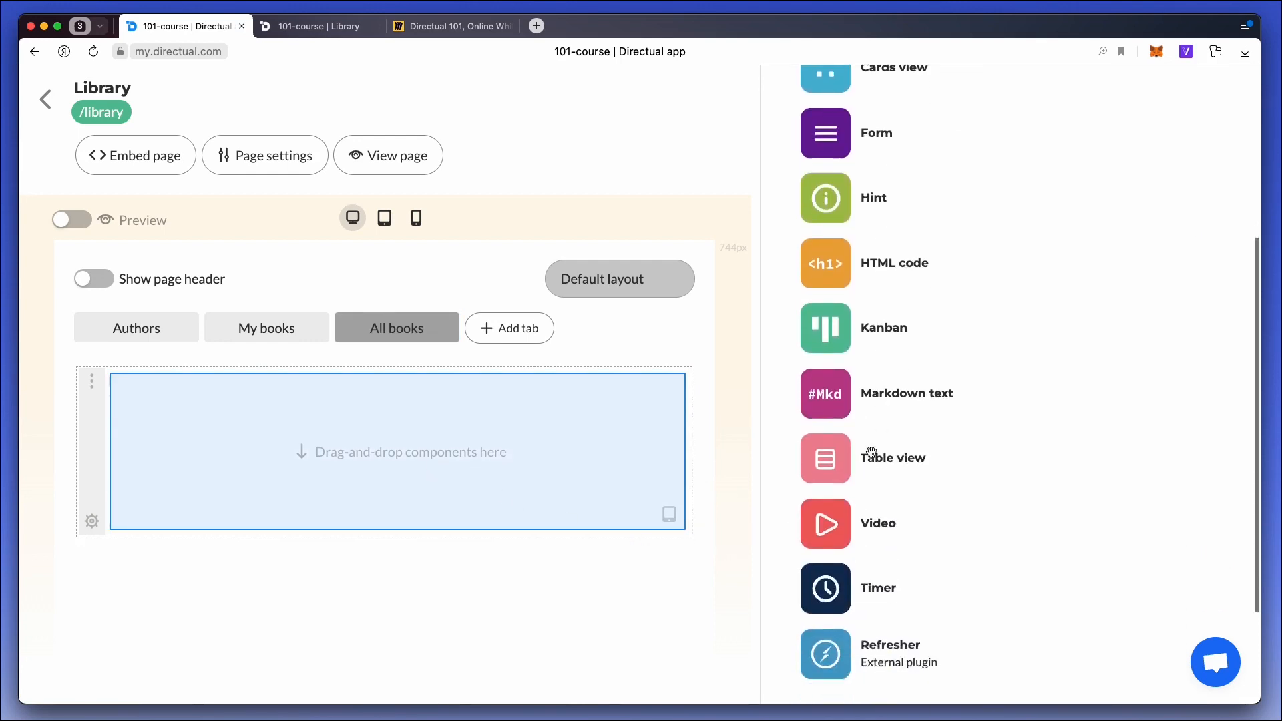
left_click_drag(826, 400, 324, 415)
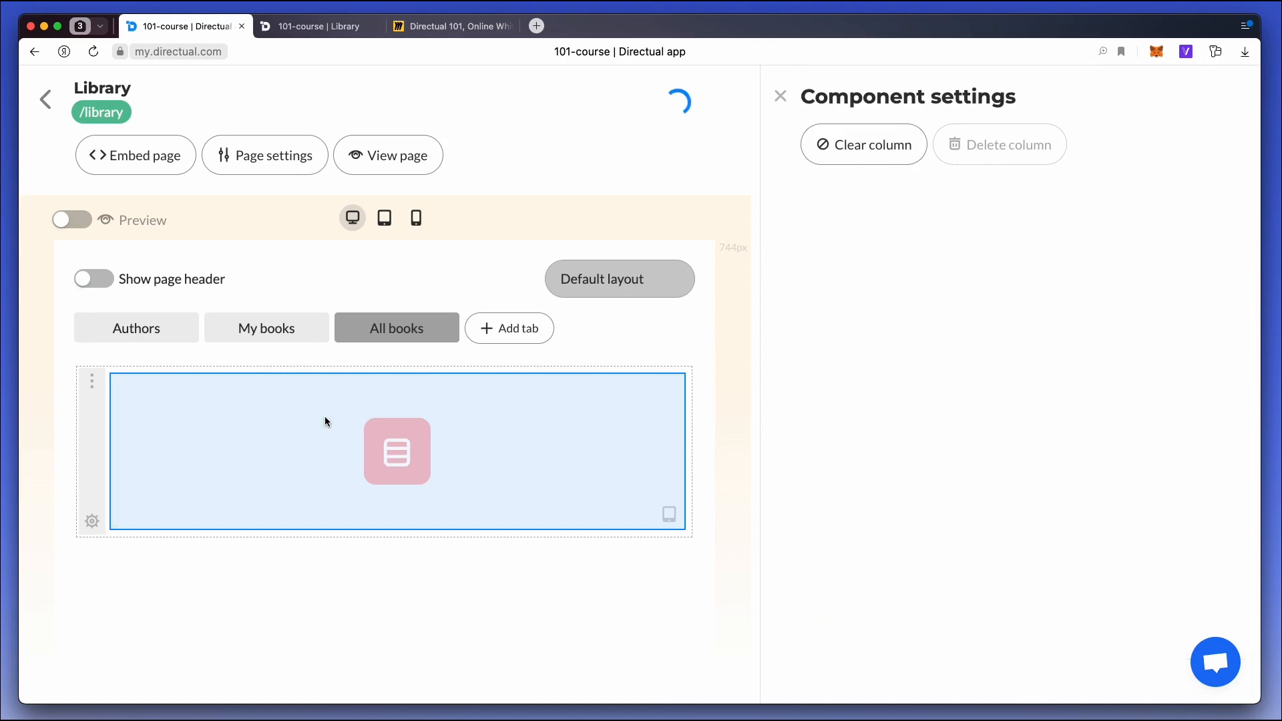
left_click(921, 315)
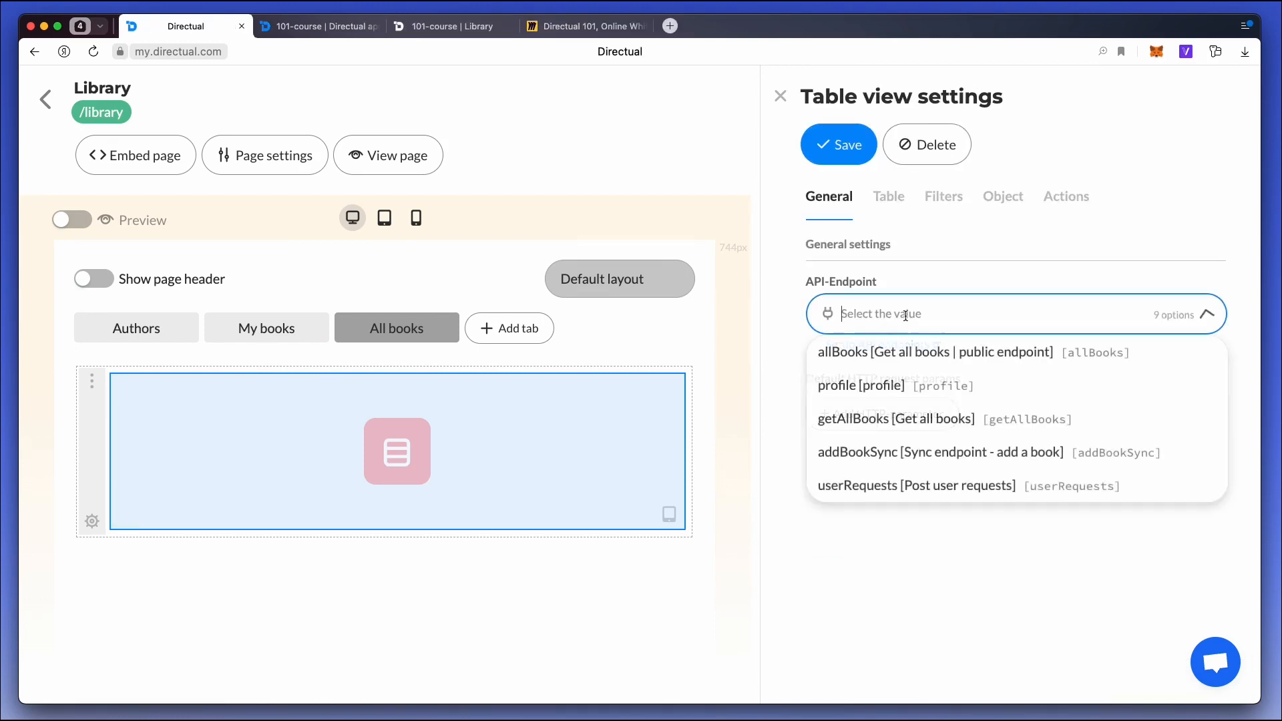
left_click(902, 353)
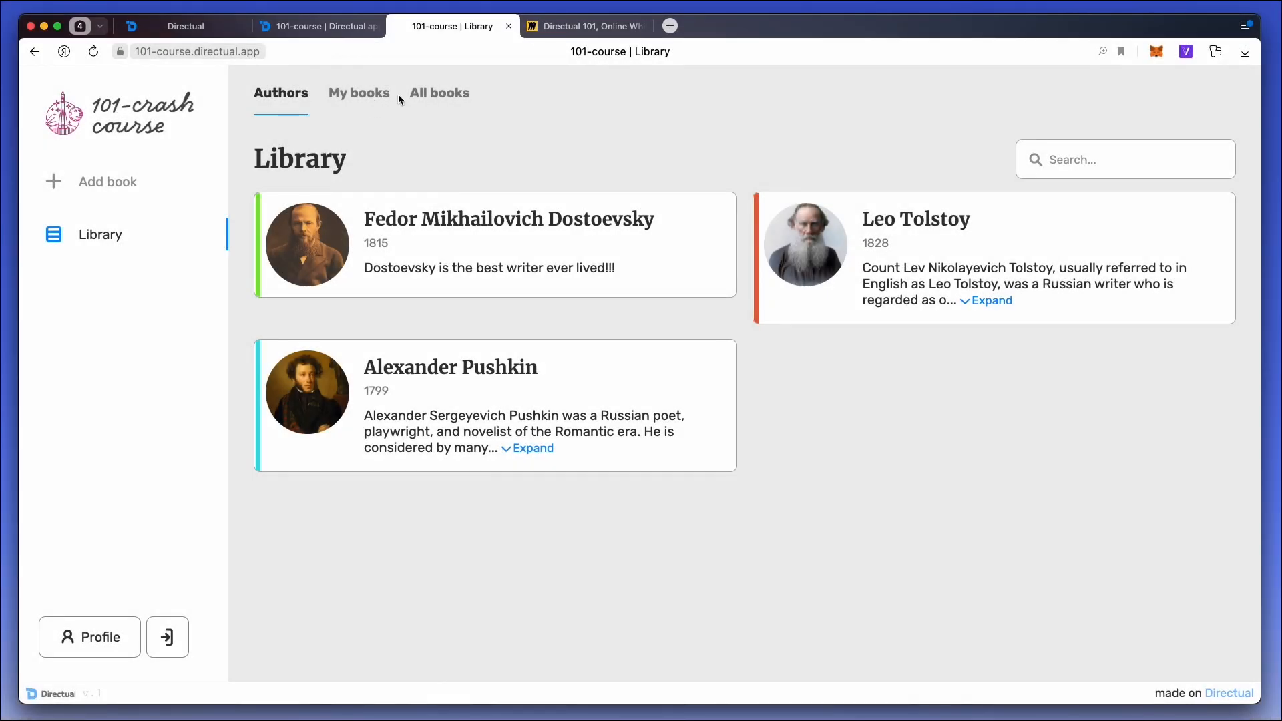
View the All books table on the published Library page.
left_click(431, 94)
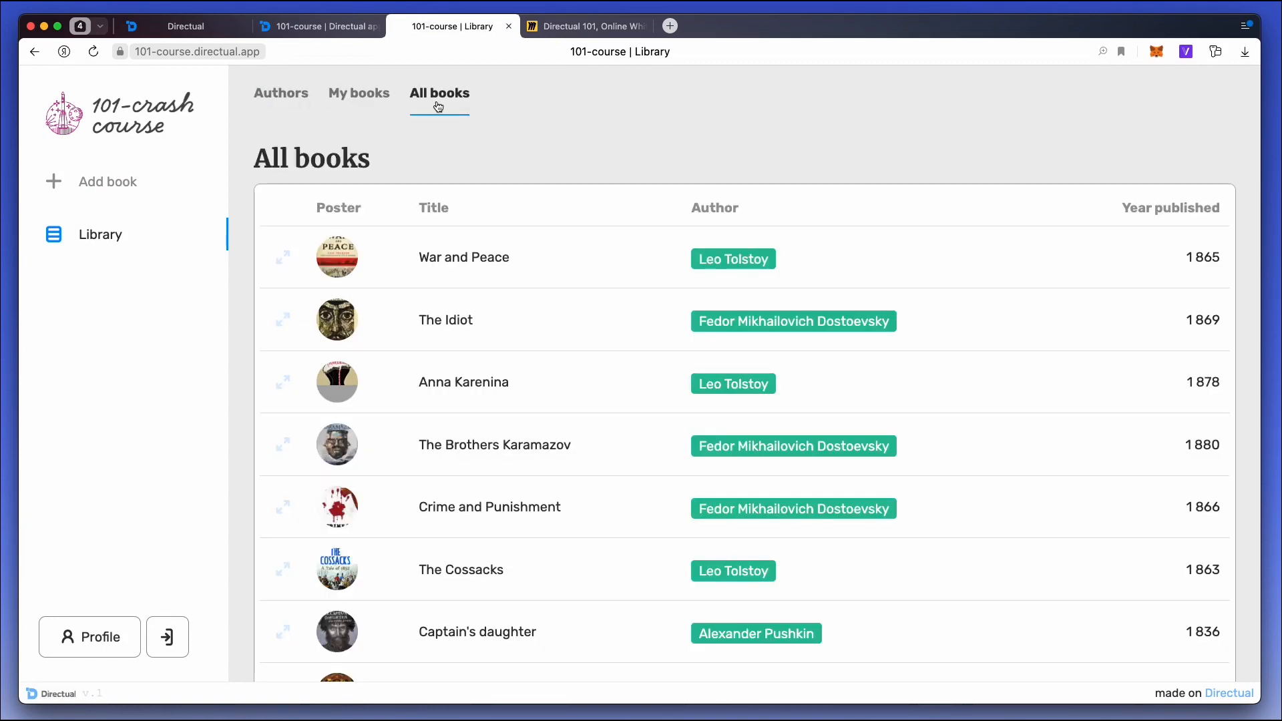
scroll(585, 294, "down", 2)
scroll(589, 252, "up", 2)
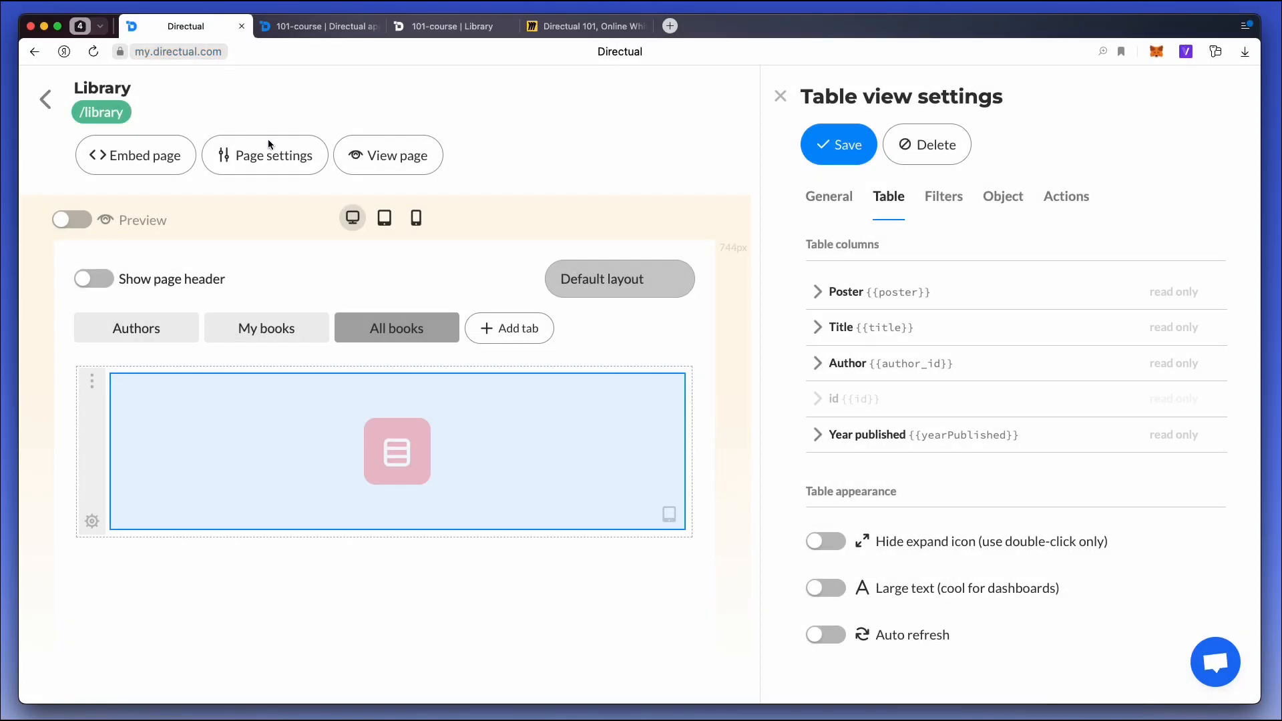
Add a default HTTP request parameter named myParam to the All books table.
left_click(819, 203)
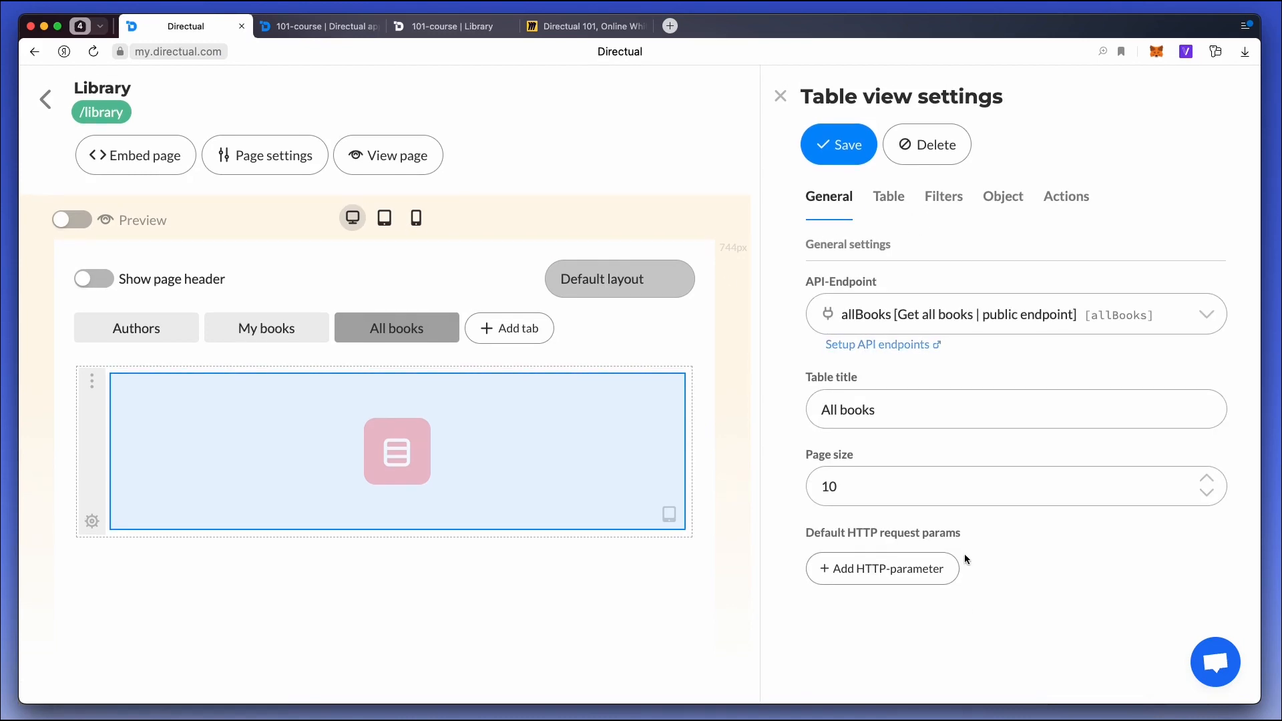
left_click(865, 573)
type("myParam")
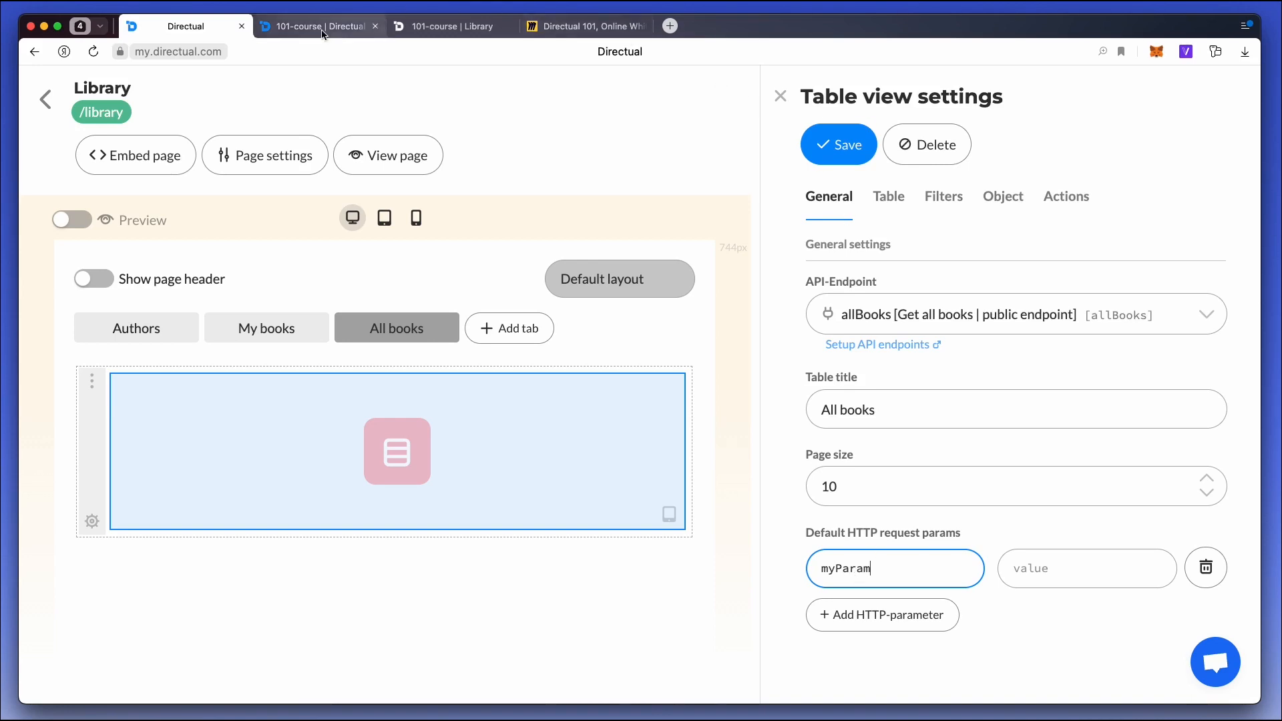
Set myParam's value to Leo Tolstoy's Object ID, copied from the Authors structure, and save the table settings.
left_click(469, 28)
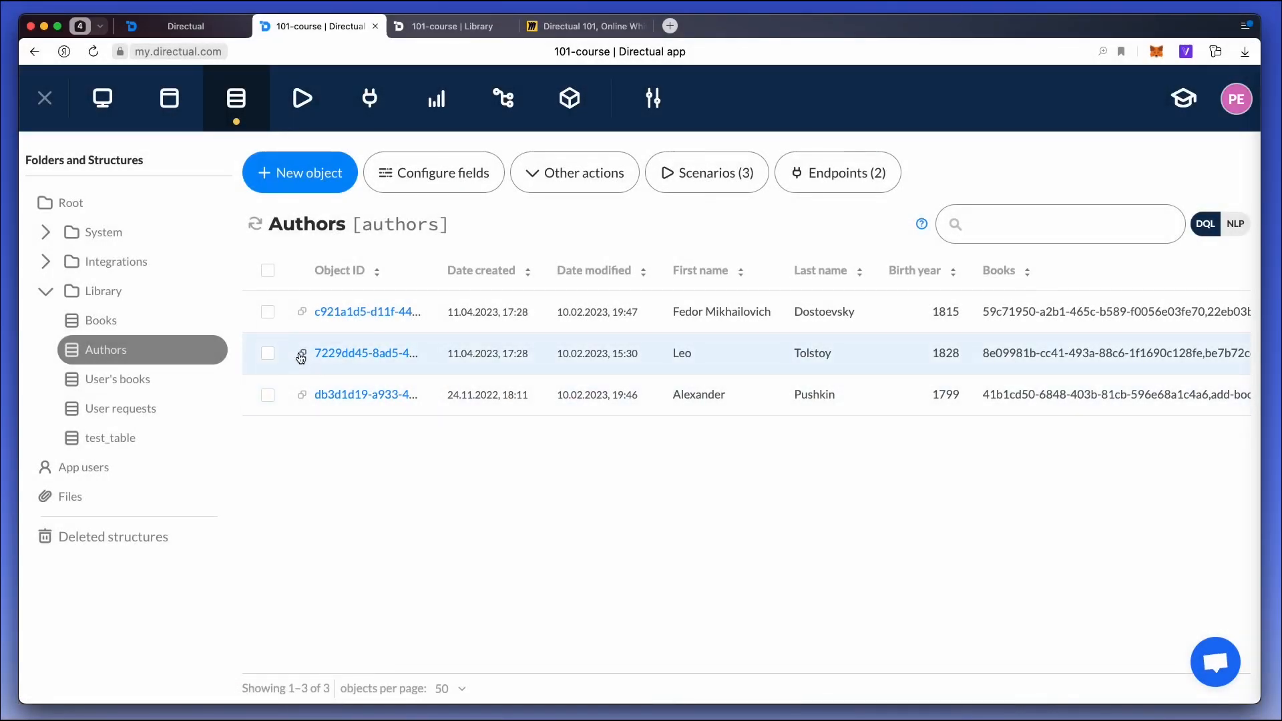
left_click(301, 356)
left_click(189, 28)
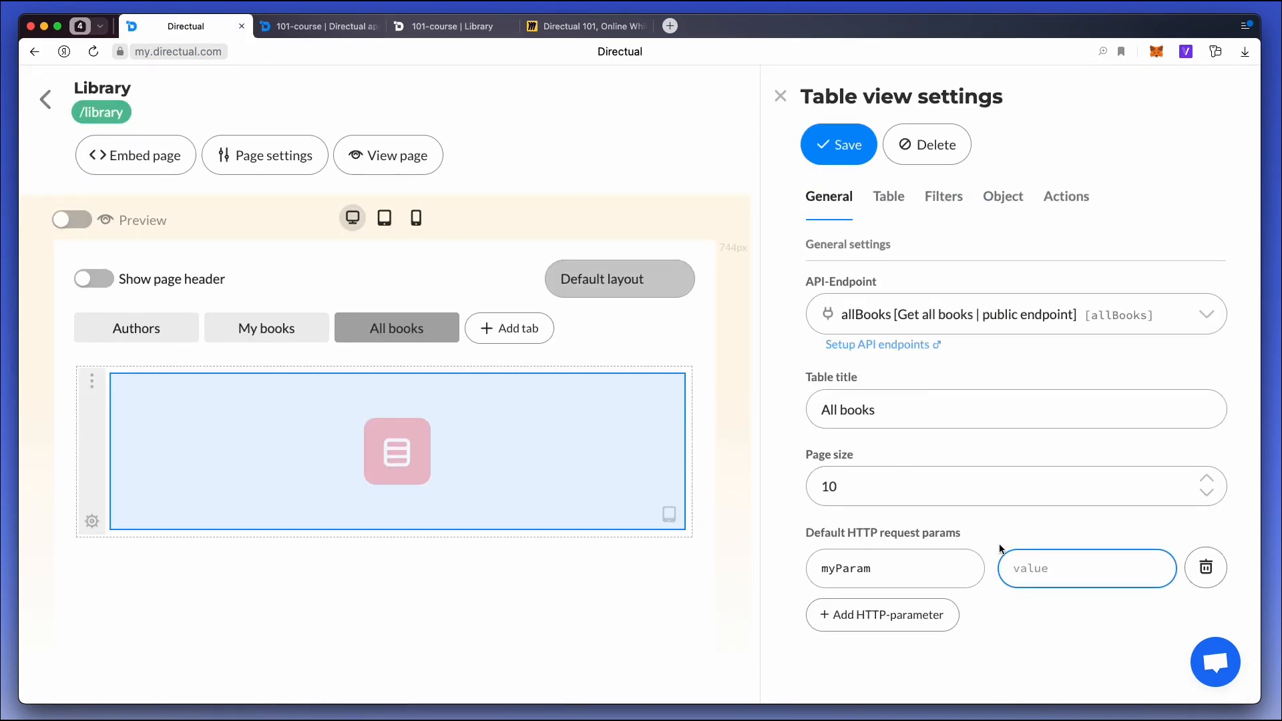
key("super+v")
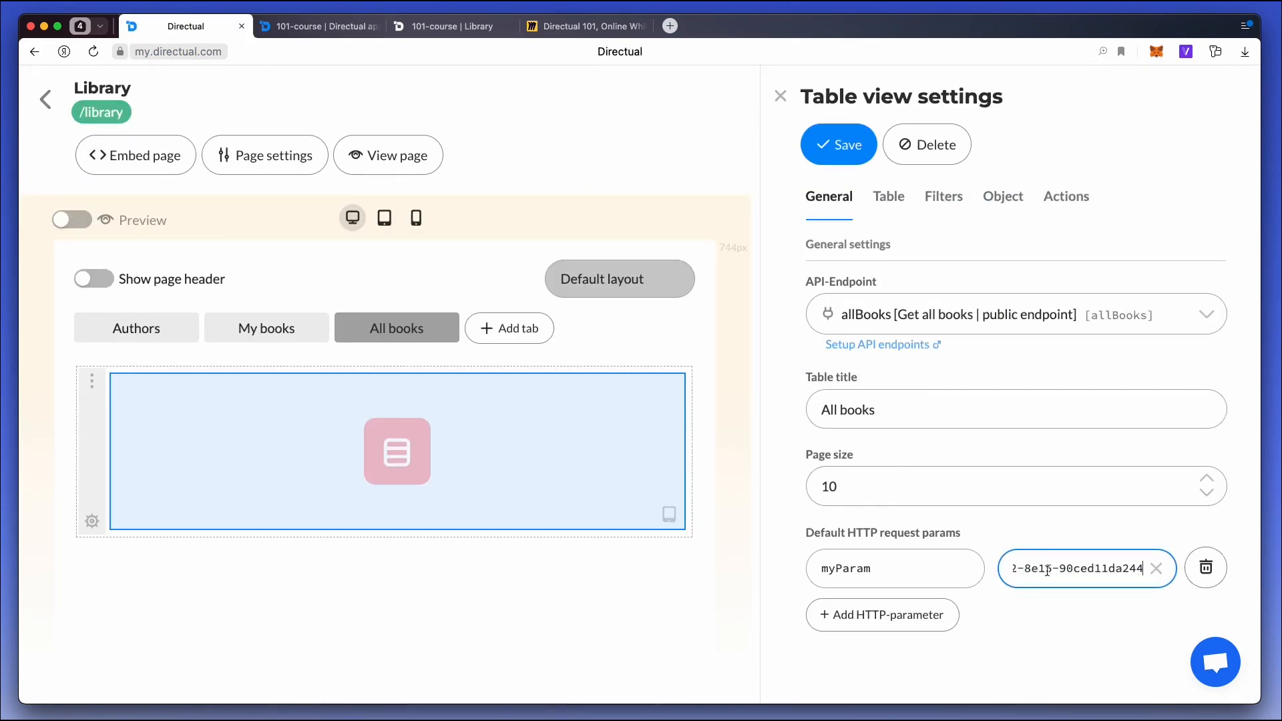
left_click(858, 163)
Open the configuration of the allBooks API endpoint.
left_click(335, 32)
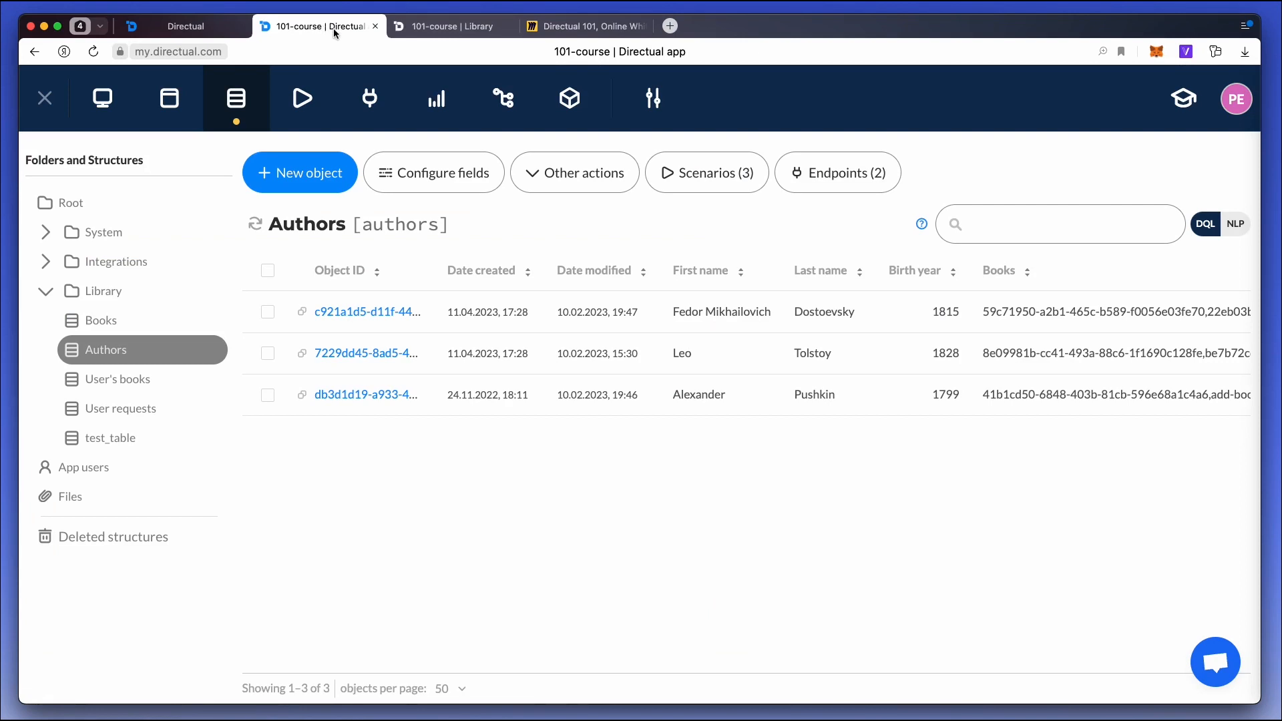
left_click(368, 100)
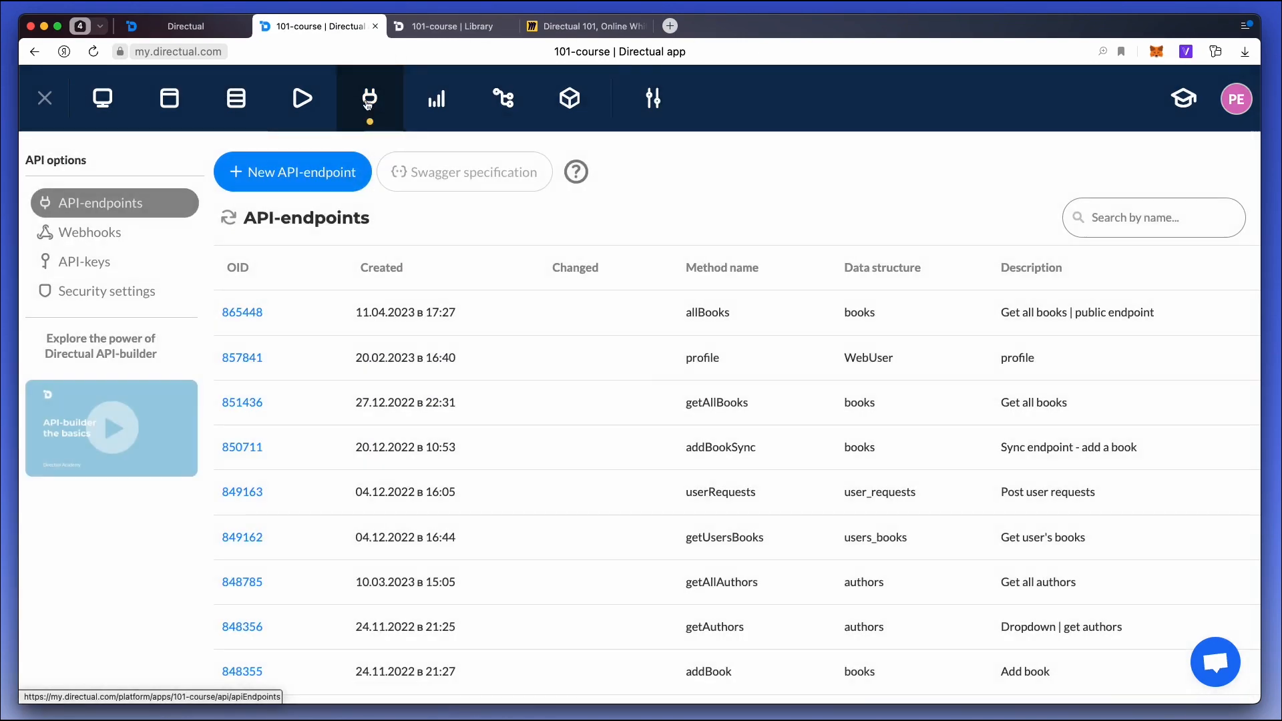
left_click(317, 319)
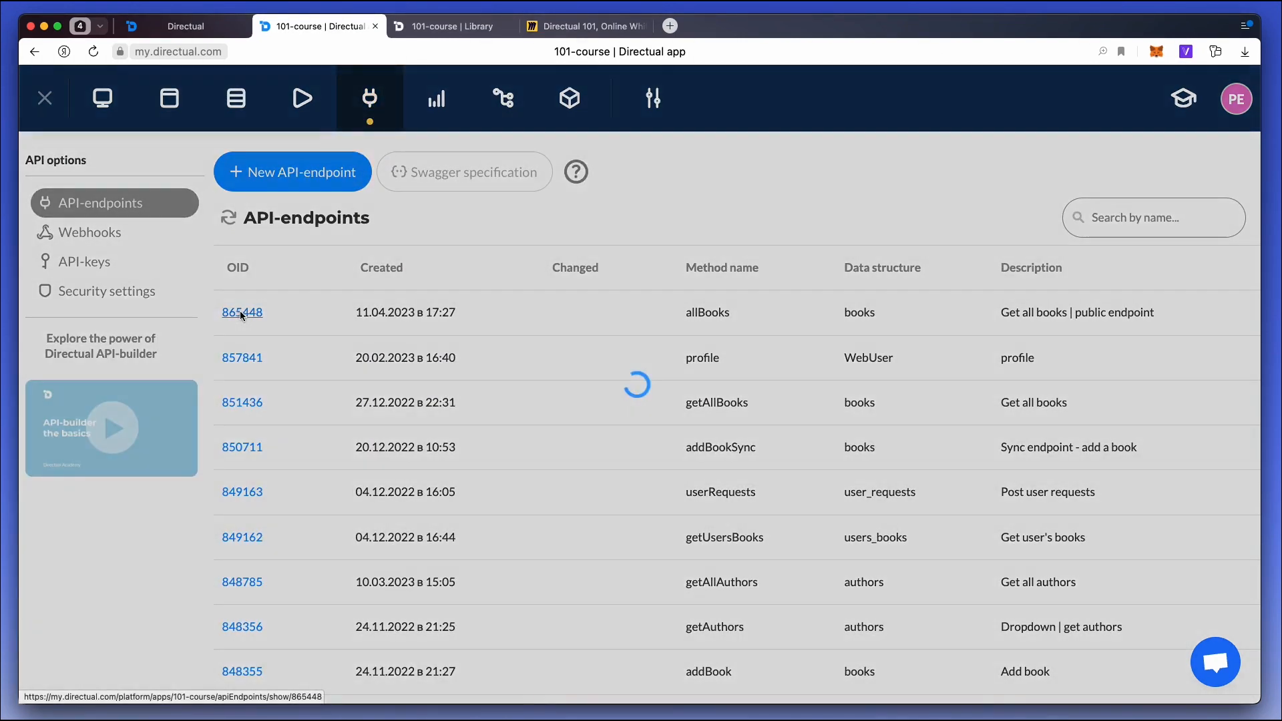
Add a filter condition for the books objects where author_id equals {{HttpRequest}}.
scroll(315, 314, "down", 8)
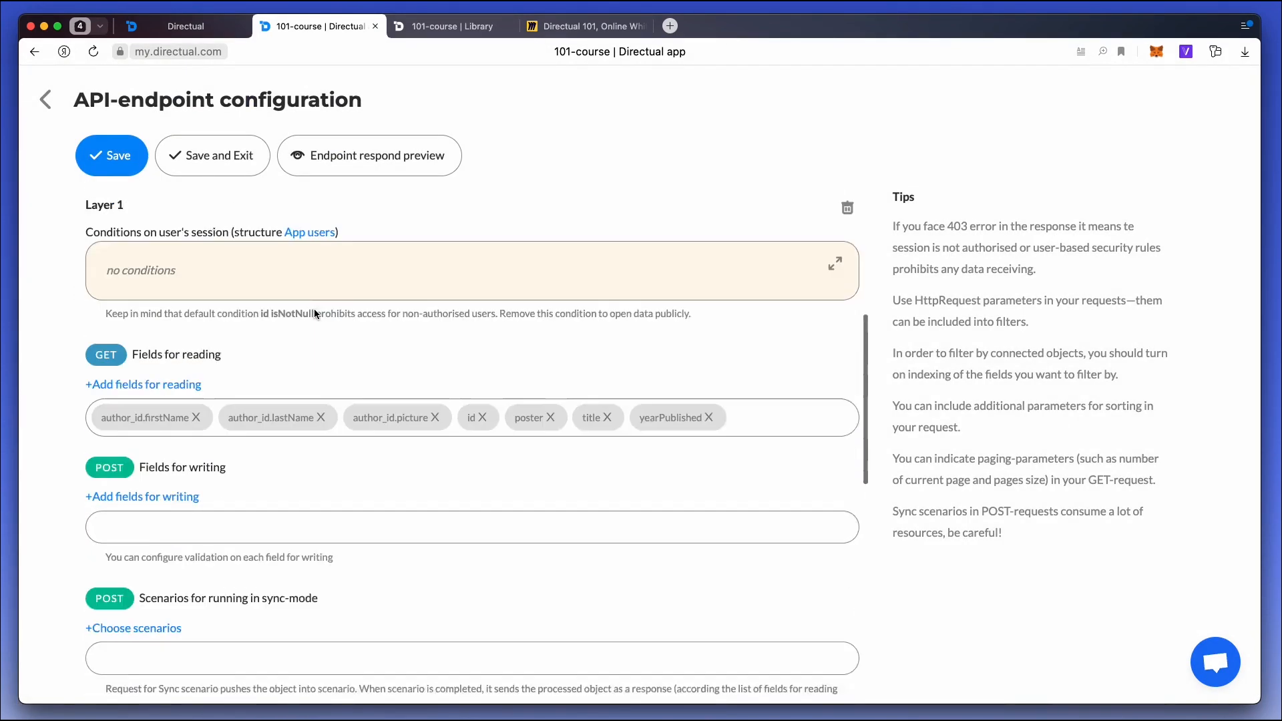
scroll(314, 314, "down", 5)
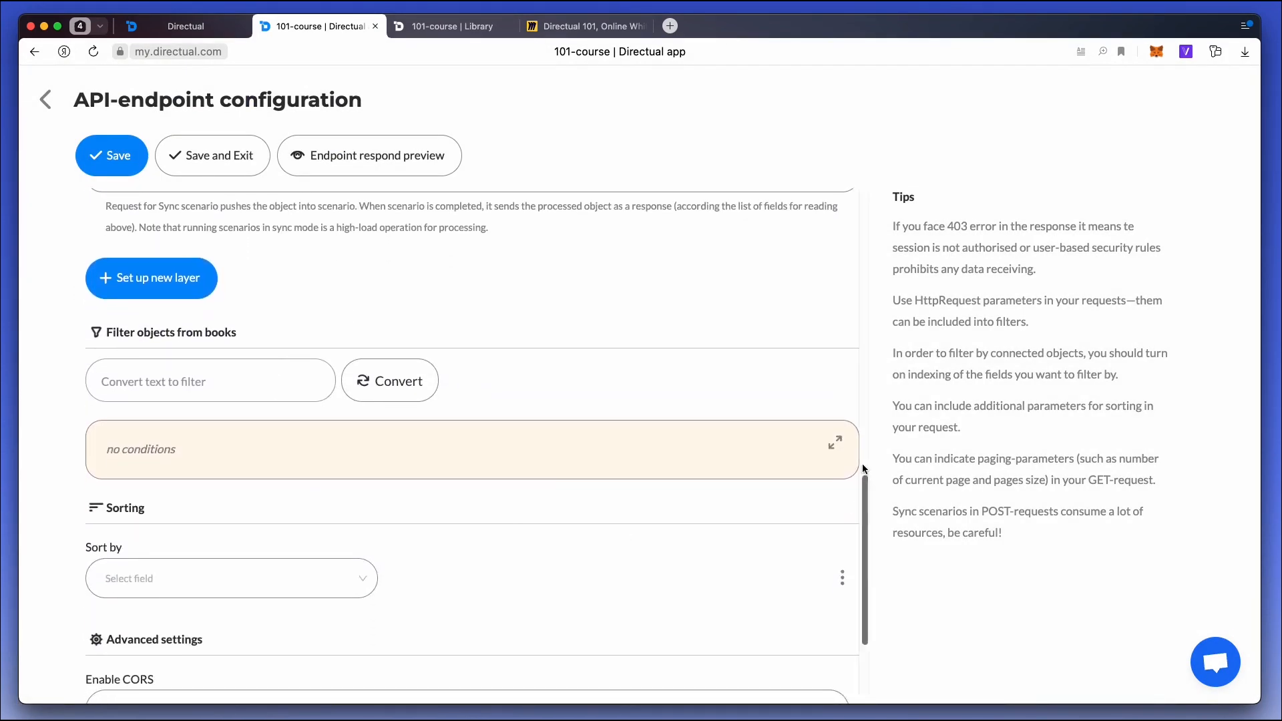
left_click(831, 442)
scroll(822, 443, "down", 4)
left_click(160, 407)
type("{{HttpRequest}}")
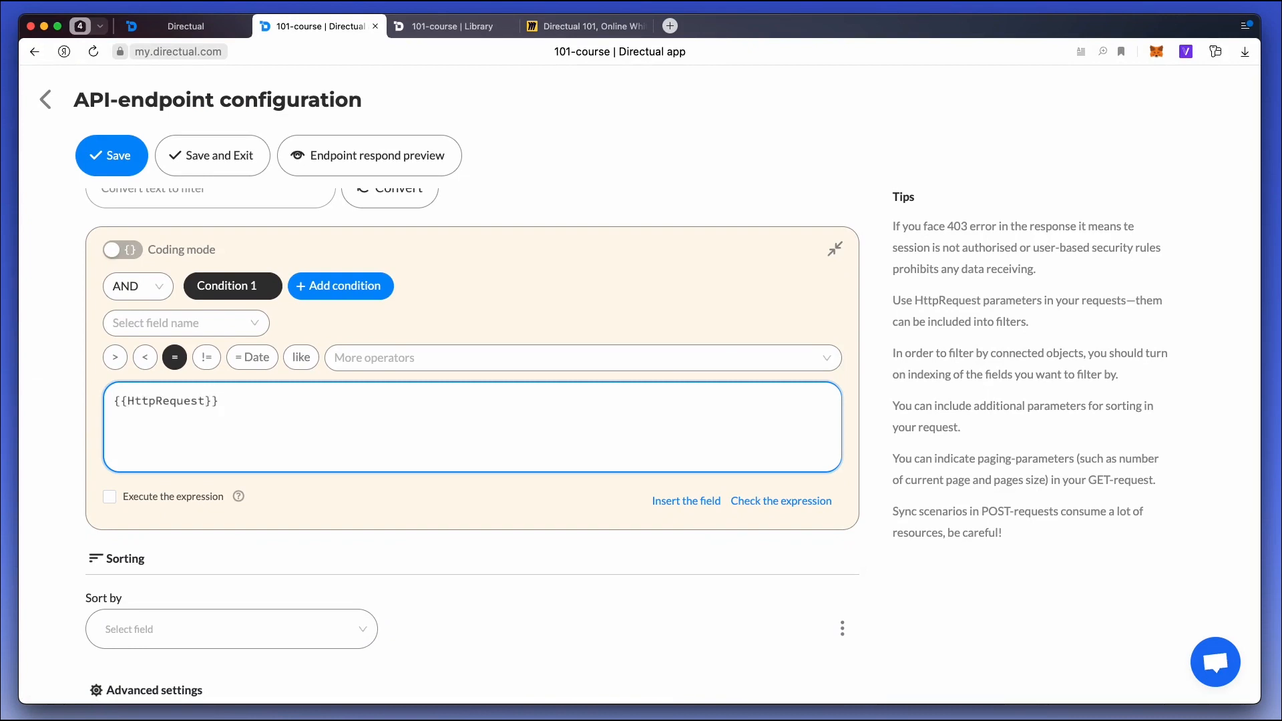
left_click(173, 322)
type("au")
key("Return")
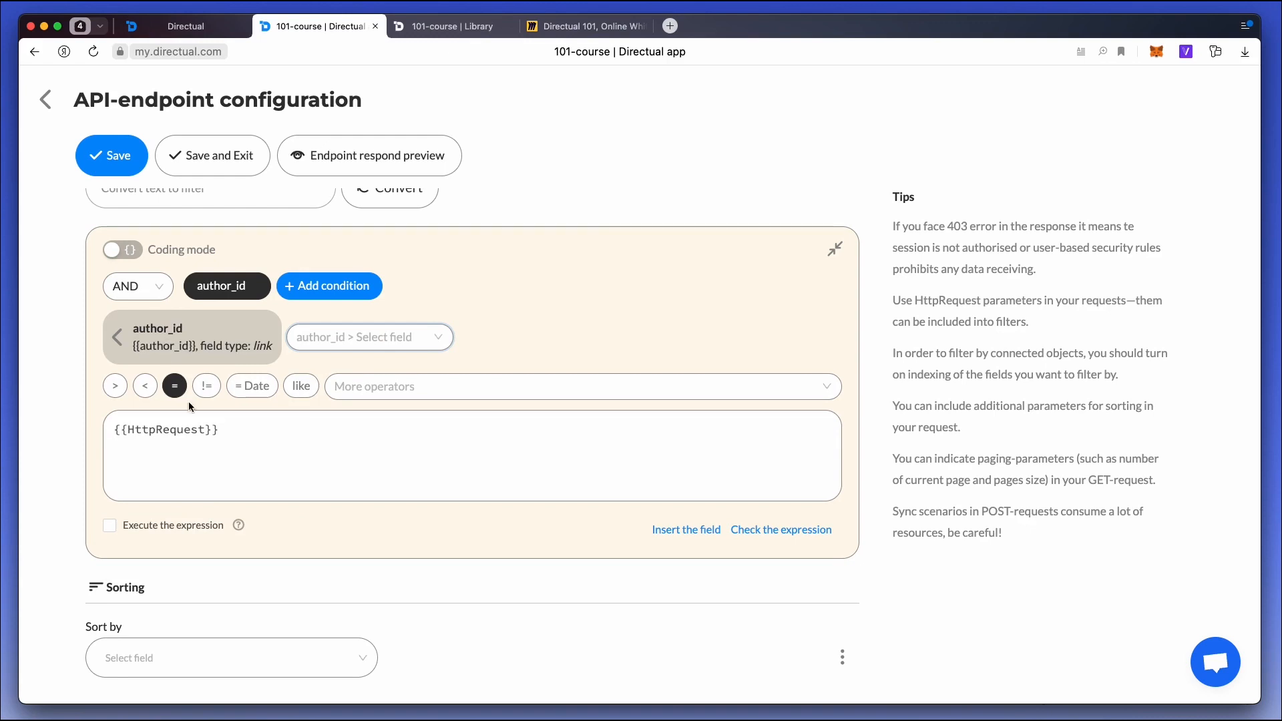
Complete the author_id condition's expression as {{HttpRequest.myParam}} and save the endpoint.
left_click(180, 418)
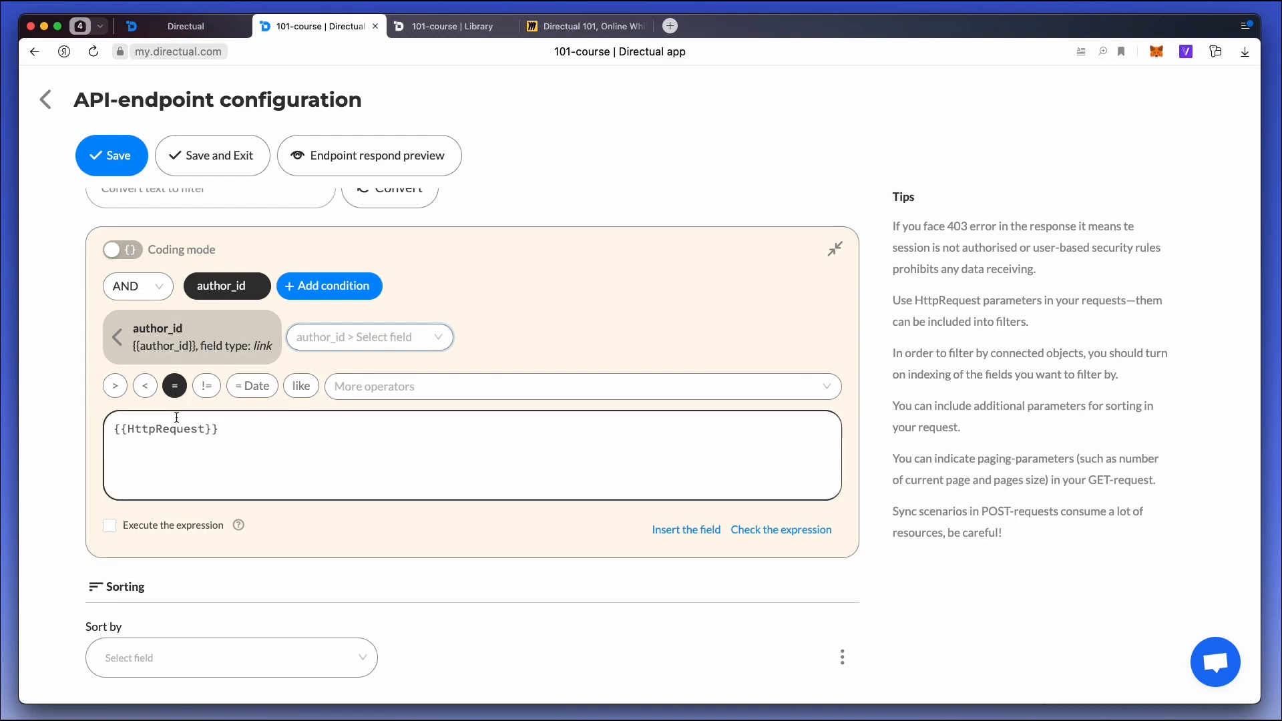
left_click(207, 429)
type(".myParam")
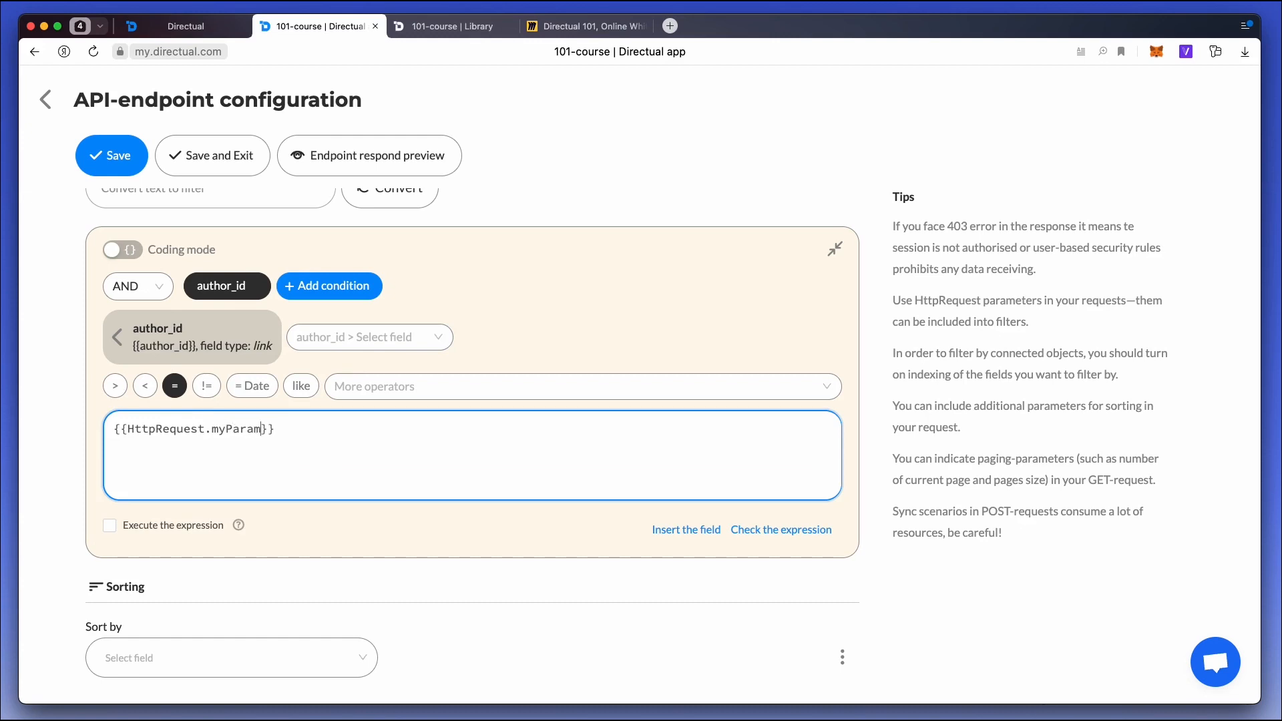
left_click(112, 156)
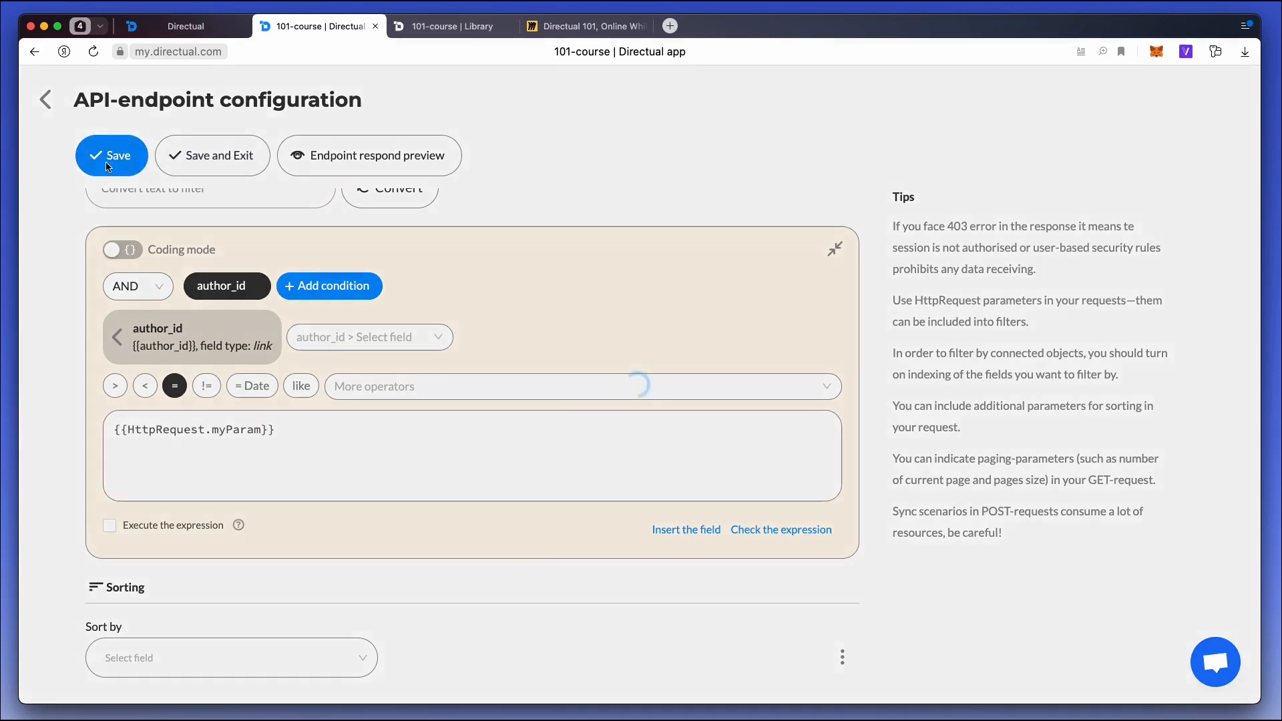
Reload the published Library page to check the parameter filter on the All books table.
left_click(434, 30)
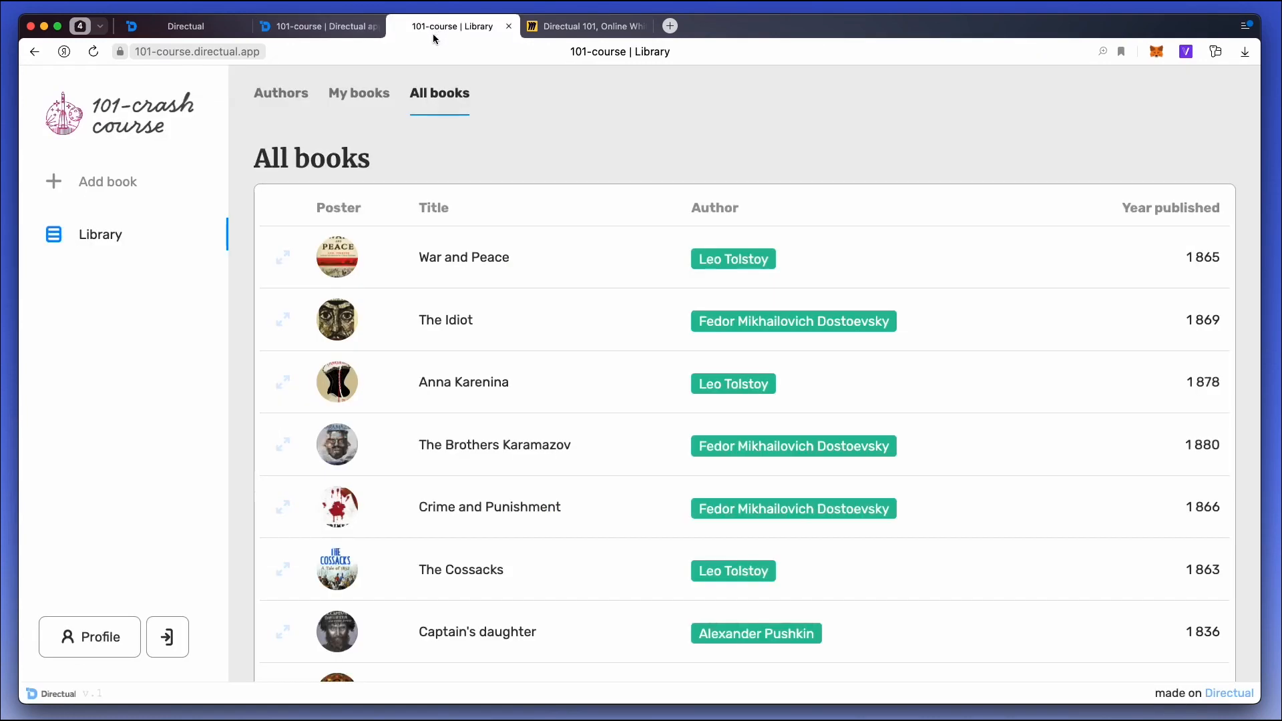
key("super+r")
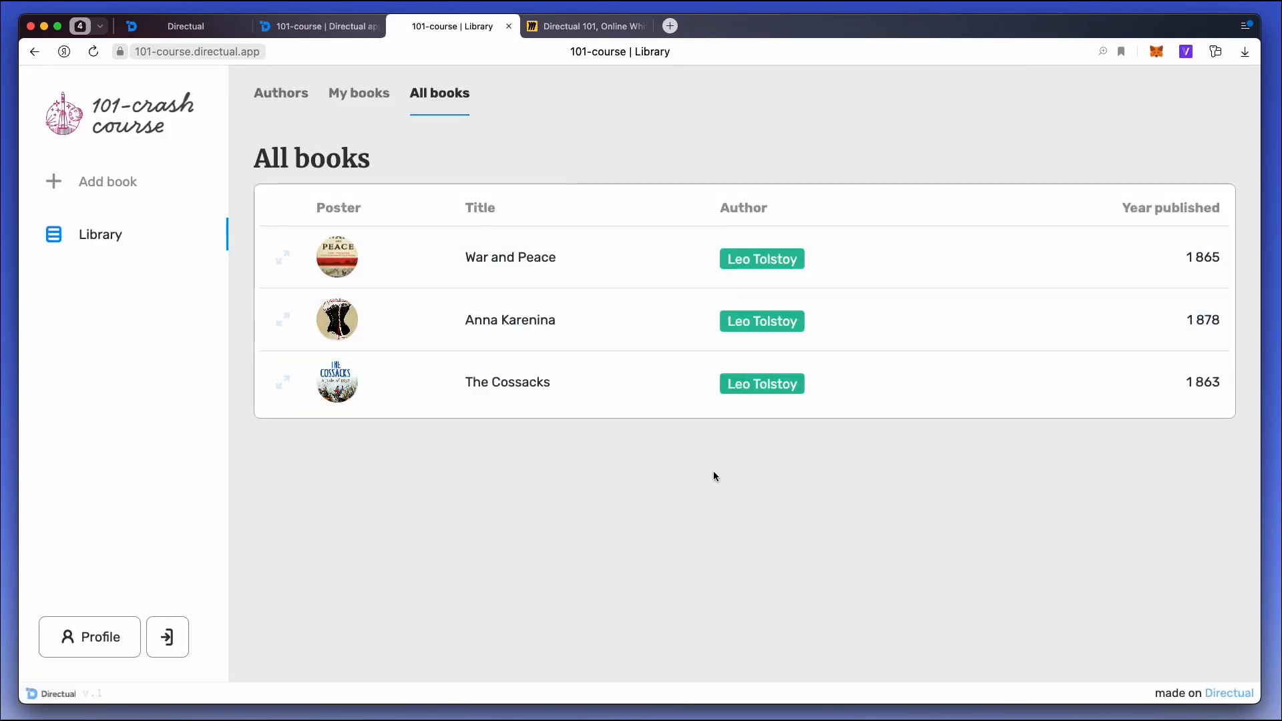
Copy Alexander Pushkin's Object ID from the Authors structure in the Library folder of the database.
left_click(319, 26)
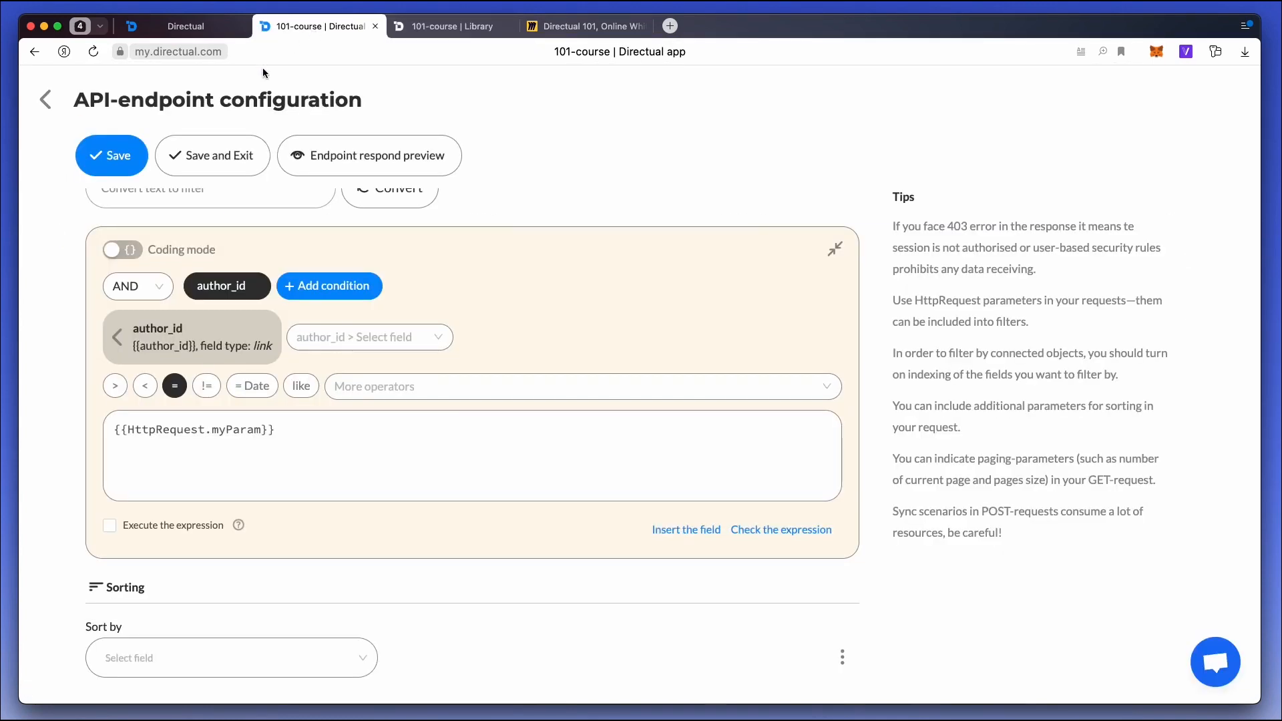
left_click(57, 101)
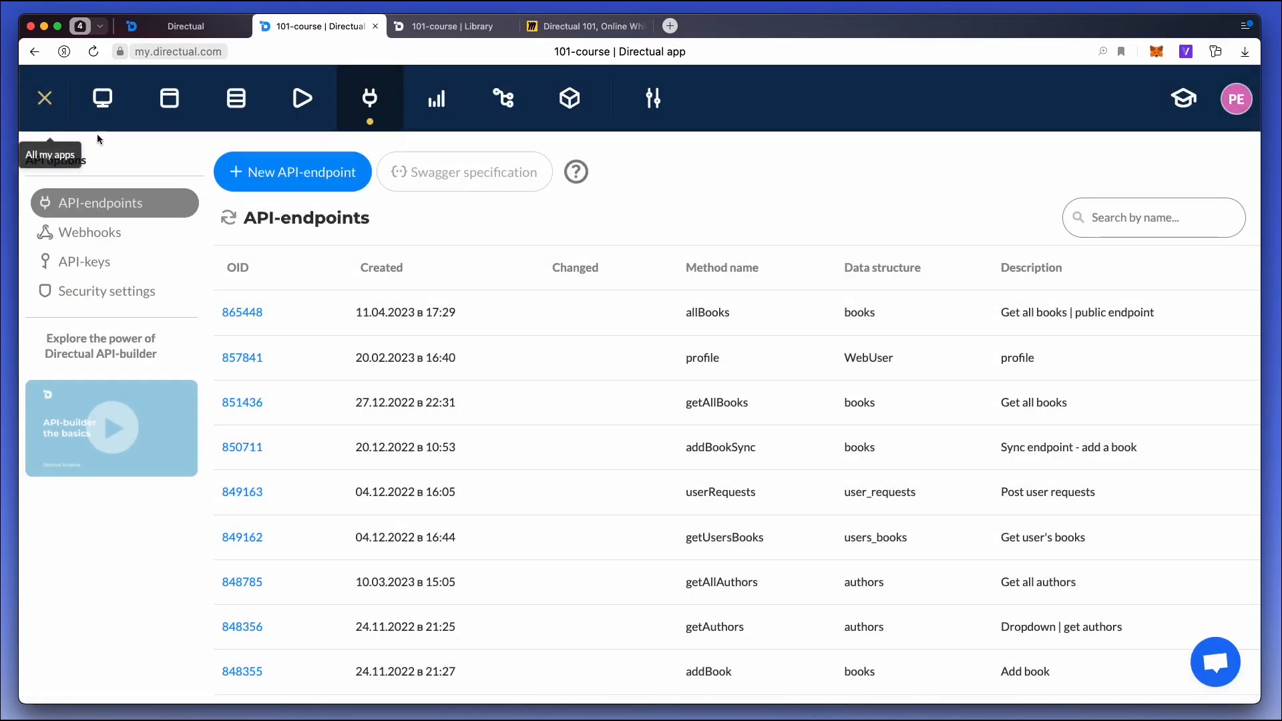
left_click(236, 98)
left_click(153, 292)
left_click(132, 352)
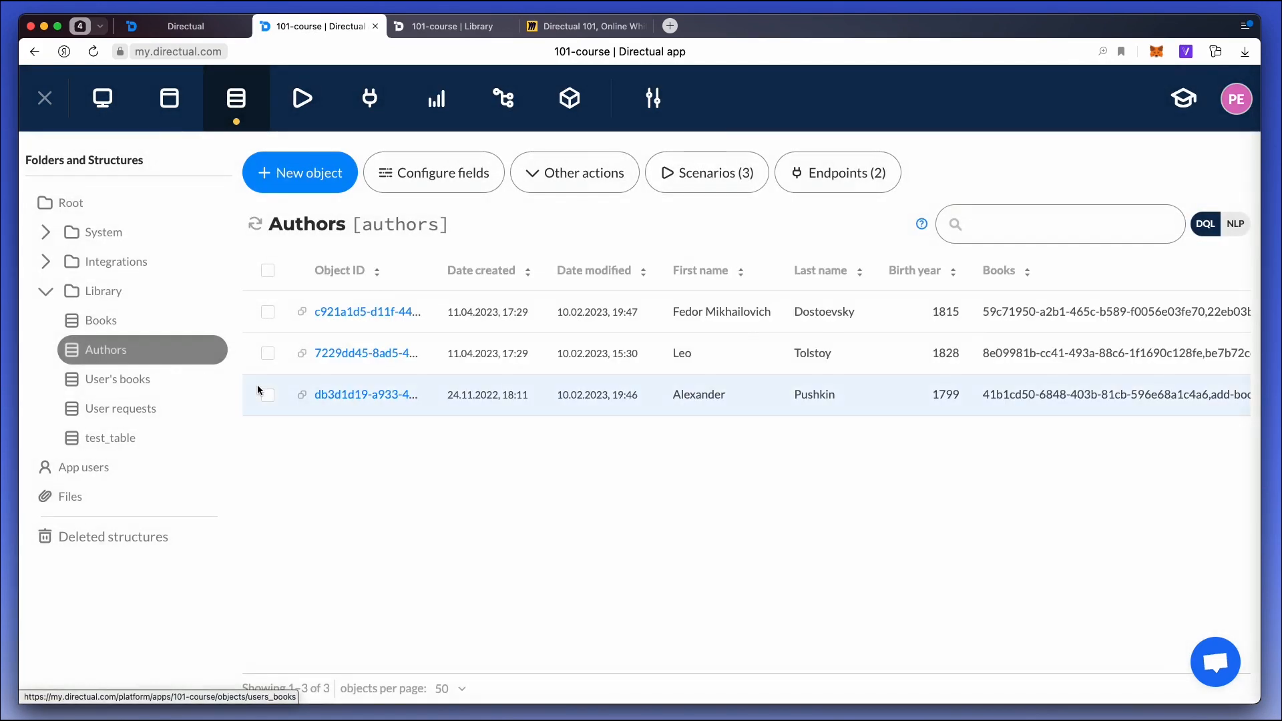
left_click(301, 395)
Replace myParam's value in the All books table with the copied author's Object ID and save the settings.
left_click(171, 27)
triple_click(1061, 585)
key("super+v")
left_click(838, 145)
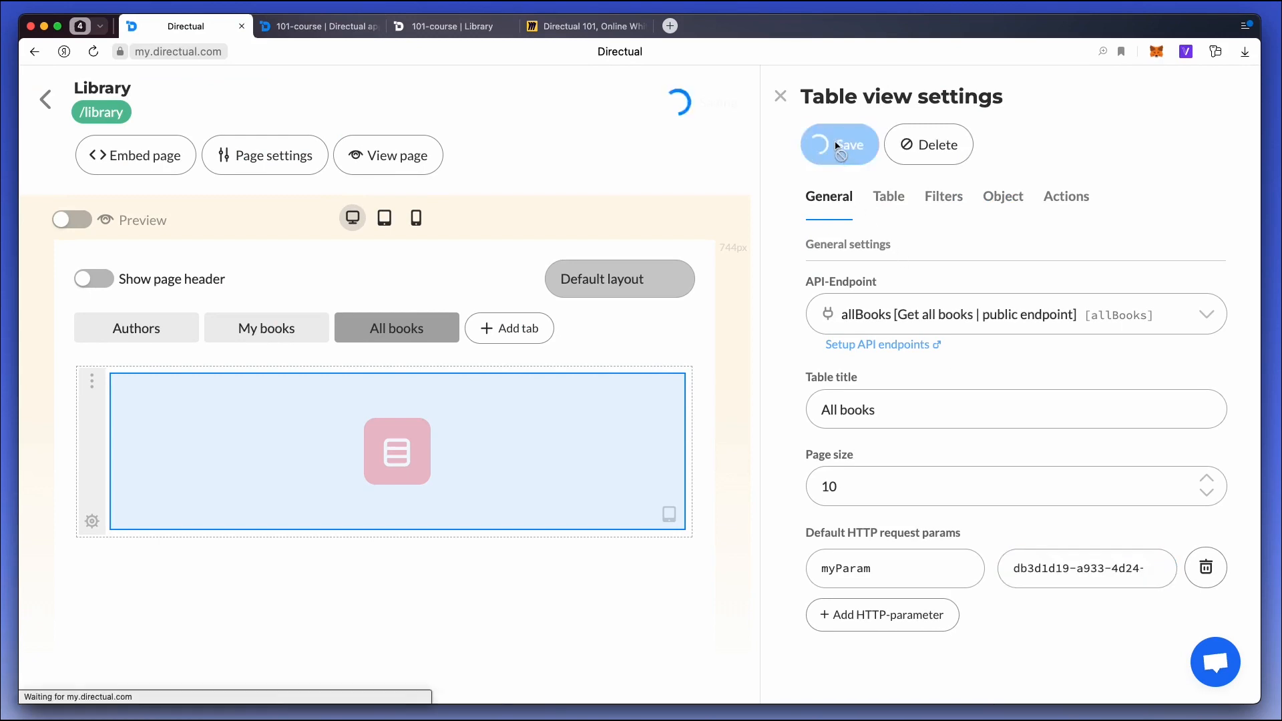
Reload the published All books table to check the new filter value, and switch to the Directual 101 Miro board.
left_click(461, 26)
key("super+r")
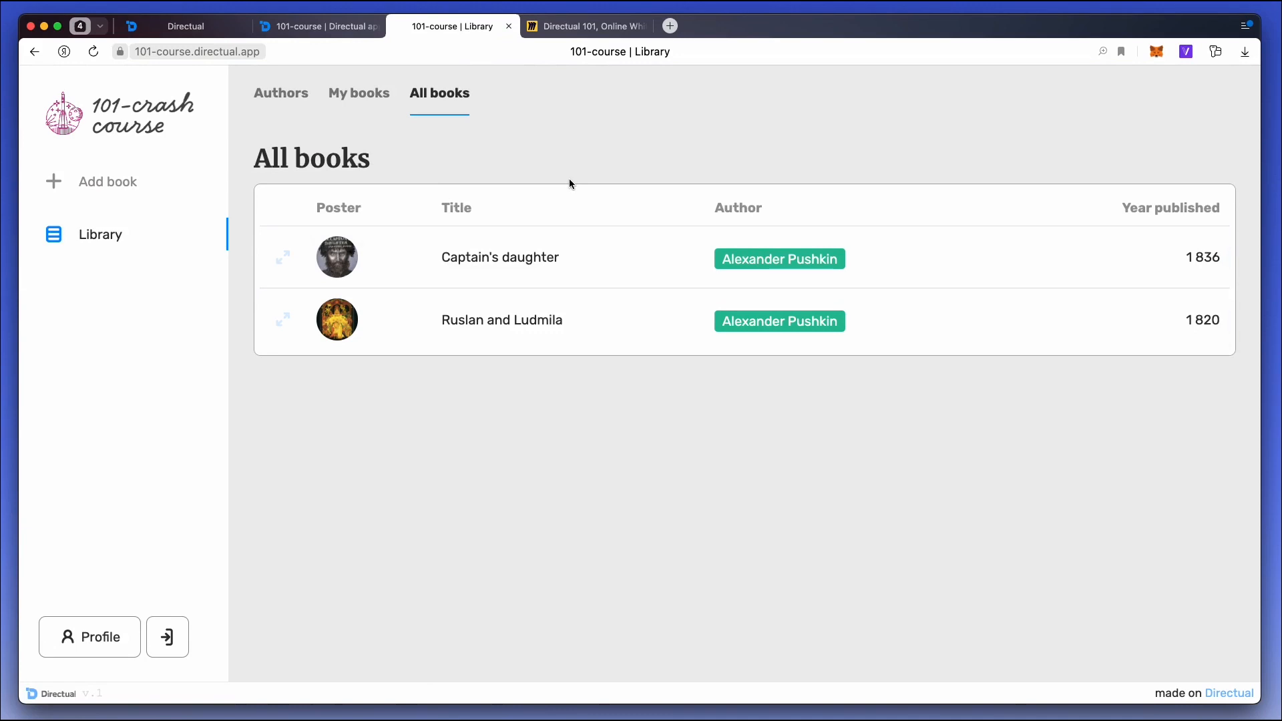
left_click(591, 27)
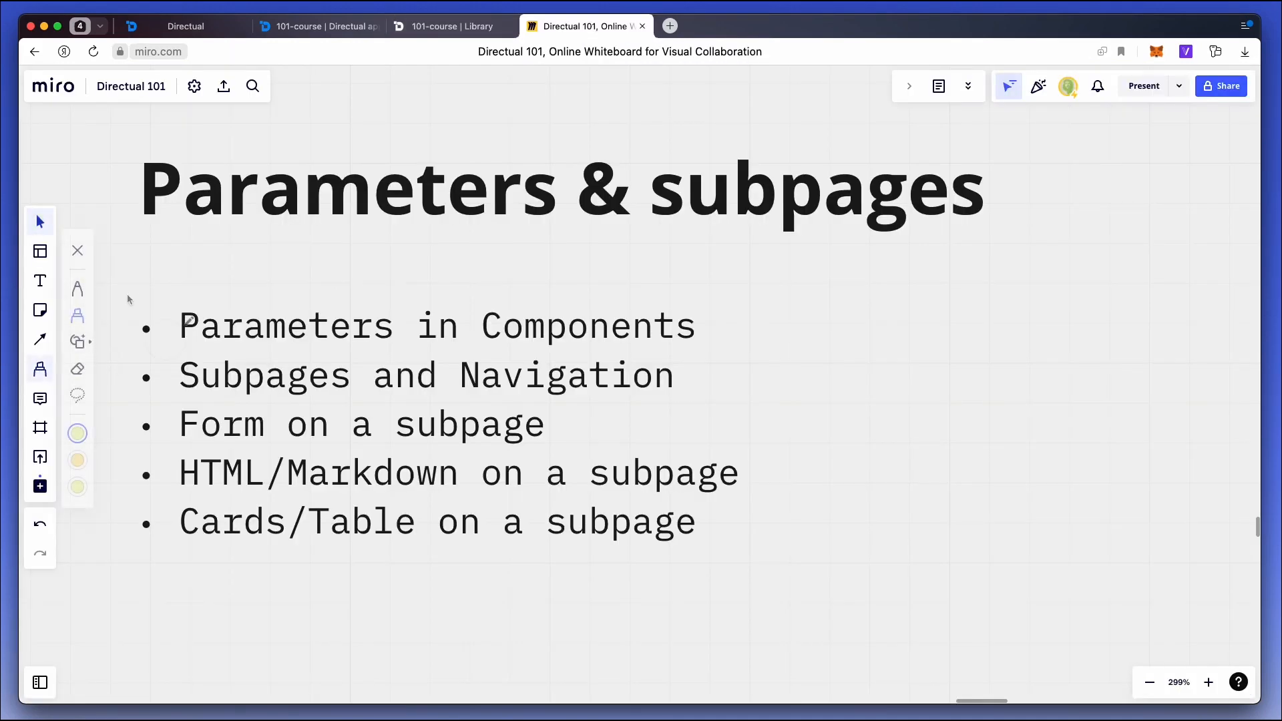
Highlight the "Parameters in Components" item in the Parameters & subpages list on the Miro board.
left_click_drag(149, 326, 692, 324)
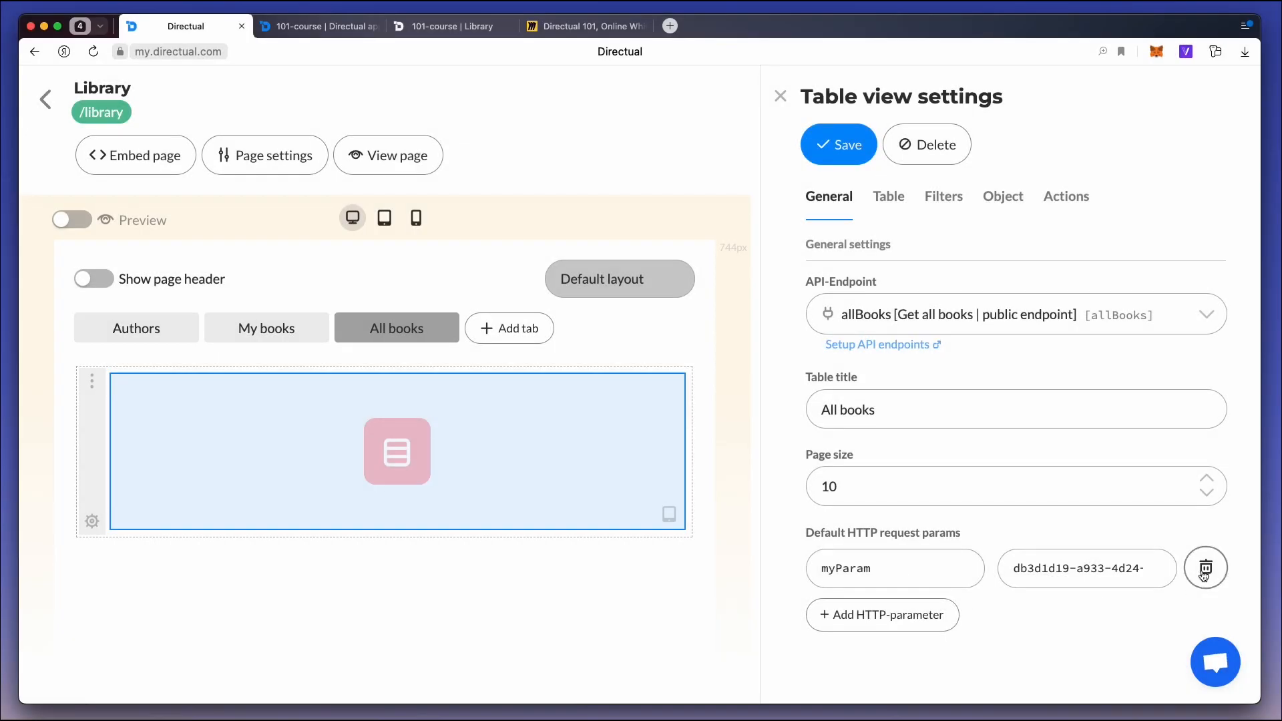
Back in Directual, remove the myParam HTTP parameter from the All books table, save, and reload the published Library page.
left_click(1205, 569)
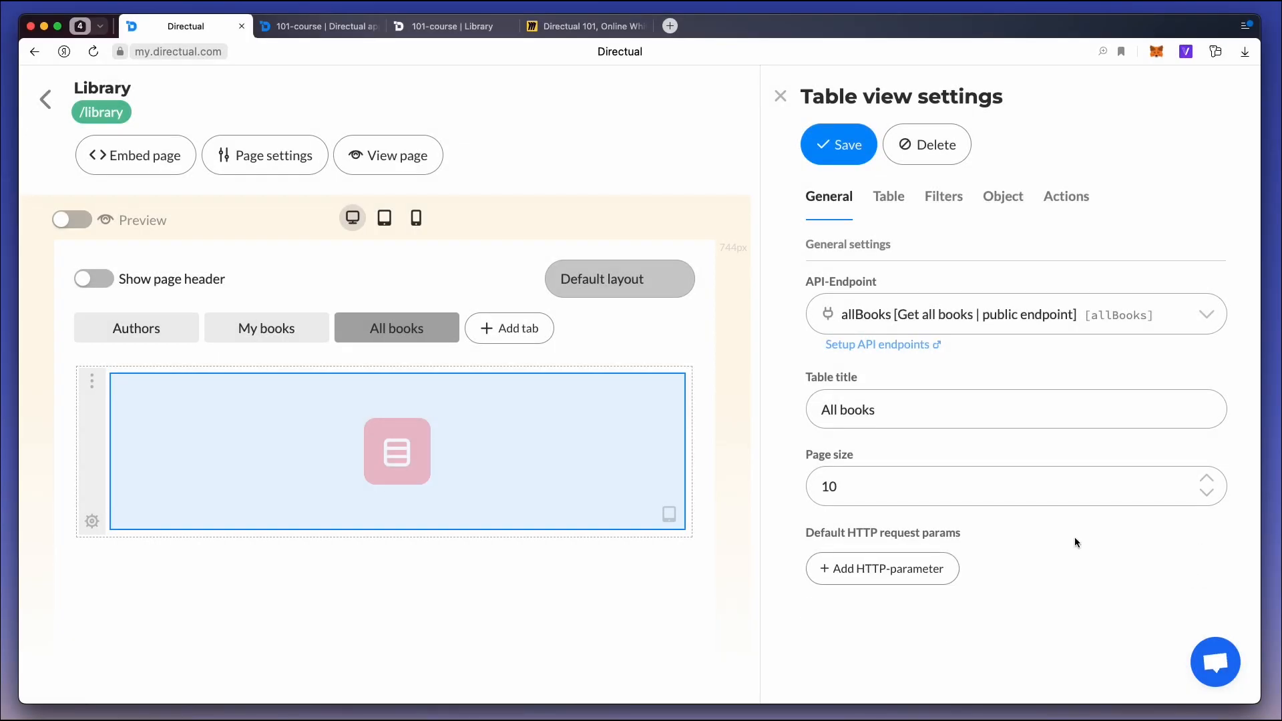
left_click(802, 152)
left_click(452, 25)
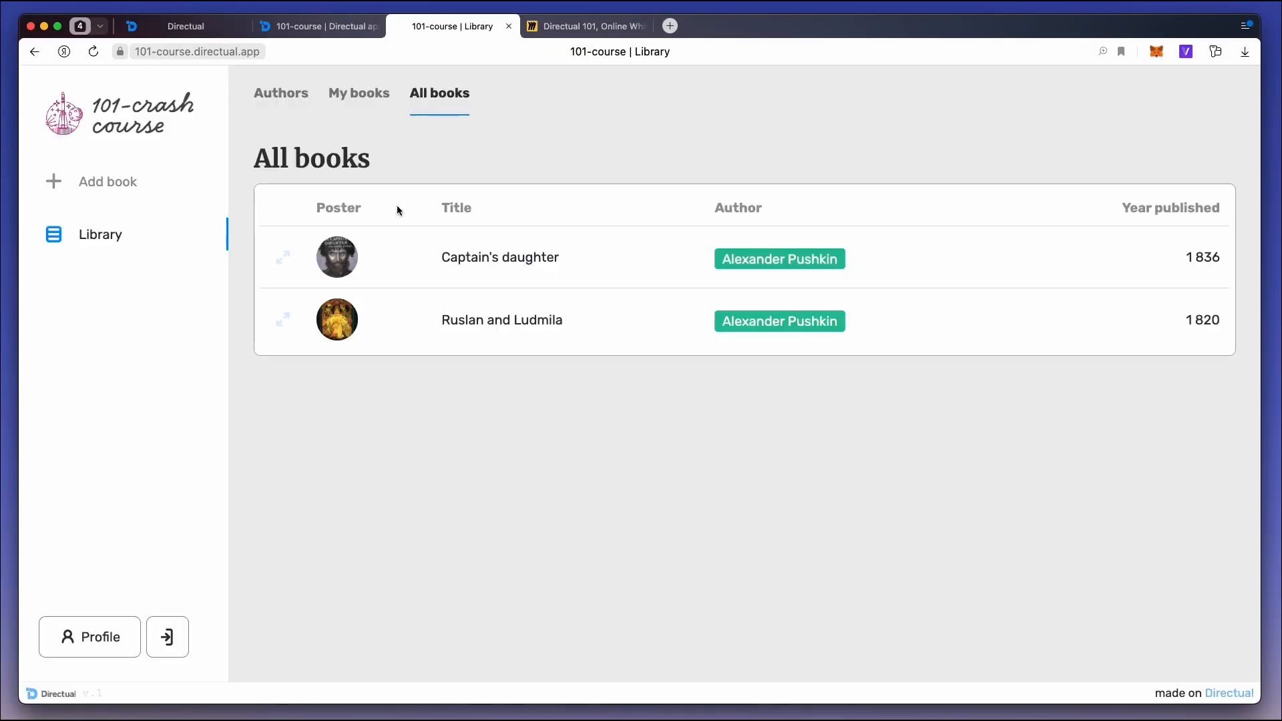
key("super+r")
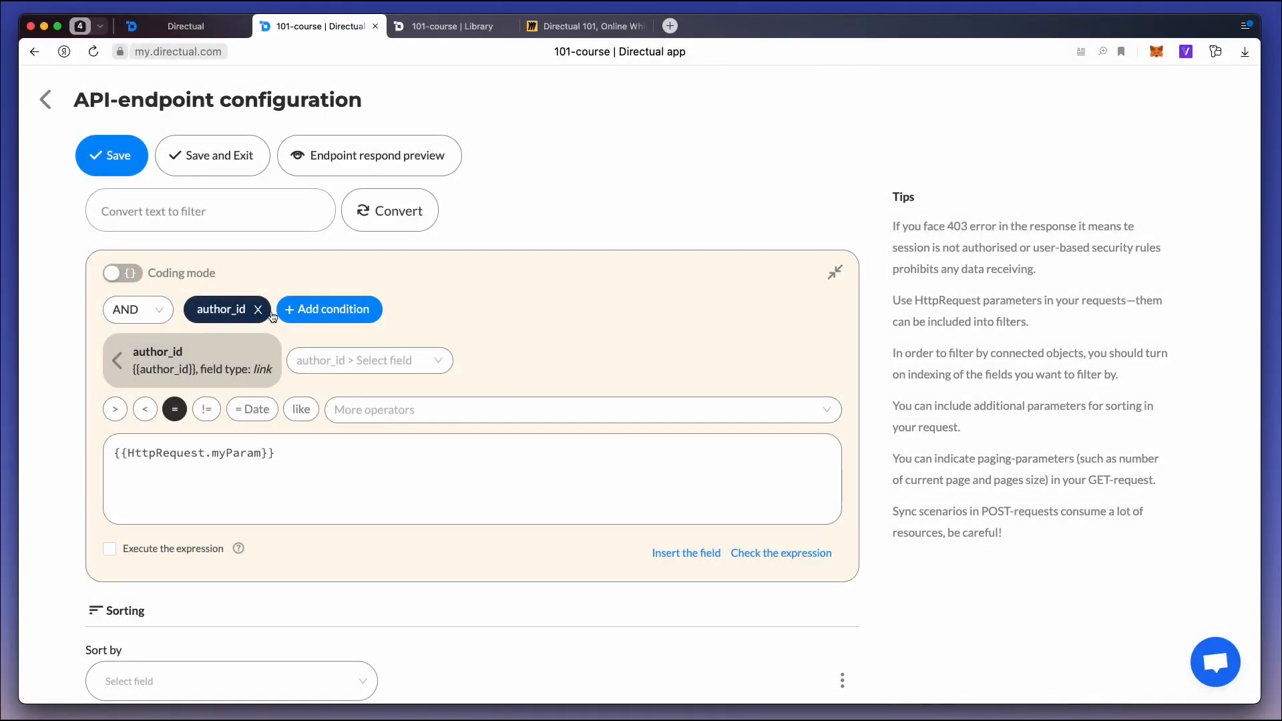
Delete the author_id filter condition from the API endpoint, save the endpoint, and reload the published All books table.
left_click(268, 311)
left_click(298, 262)
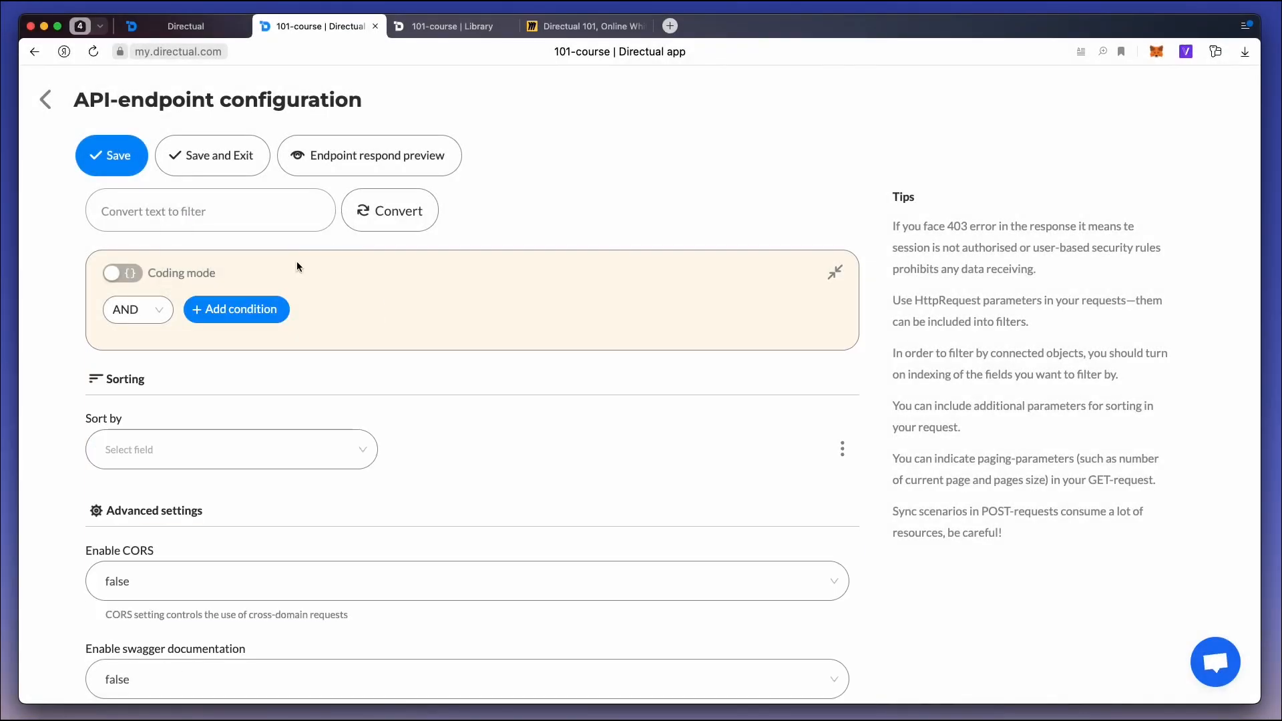
left_click(125, 157)
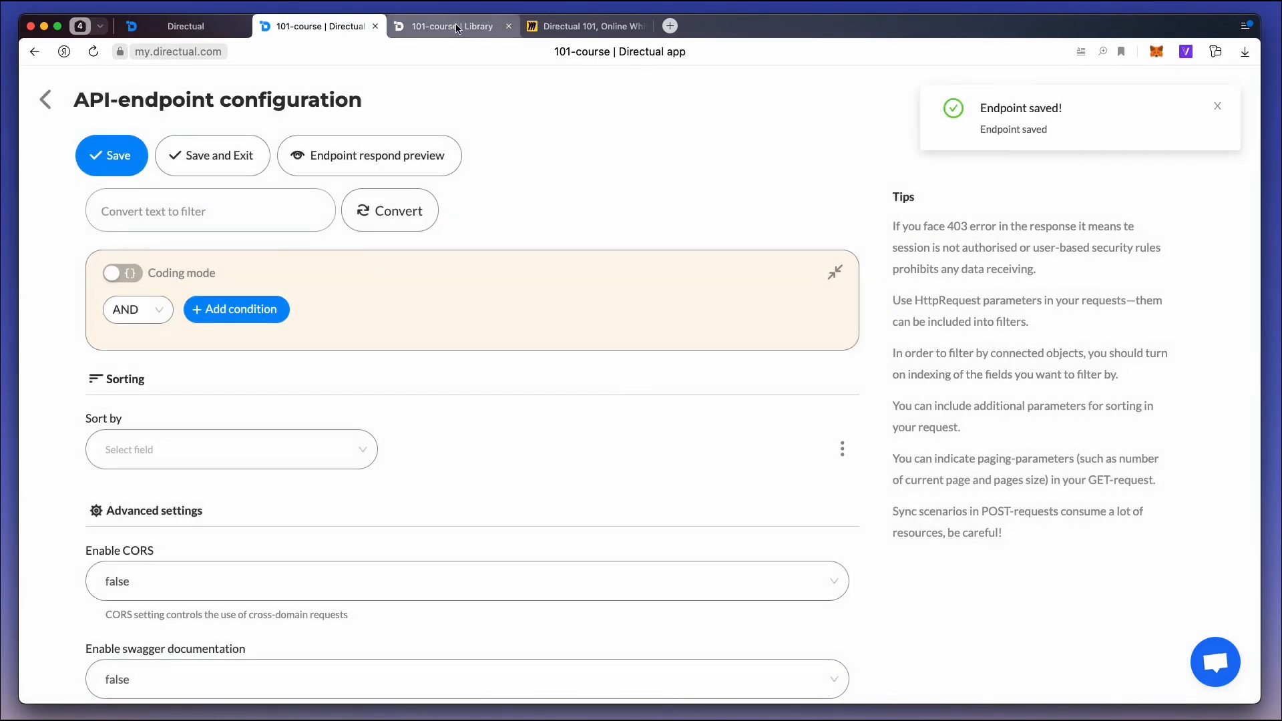
left_click(452, 26)
key("super+r")
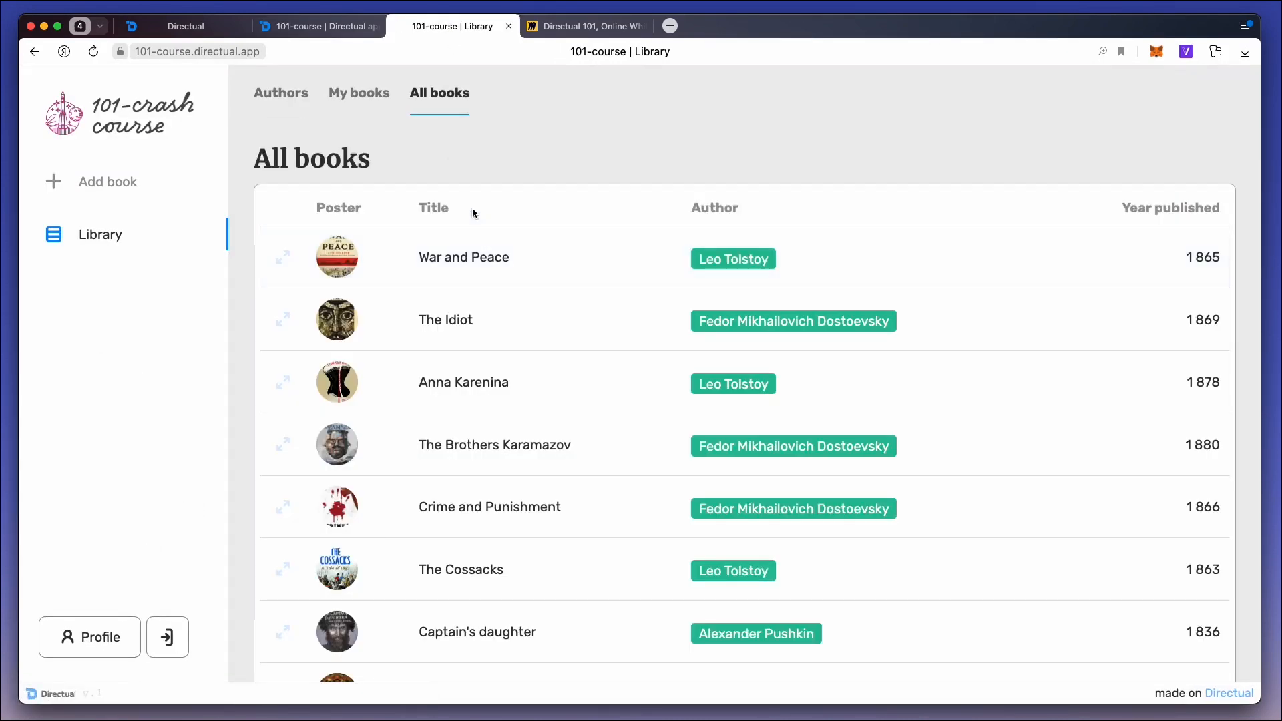
Set the Library page's route param to book_id and save the page settings.
left_click(199, 30)
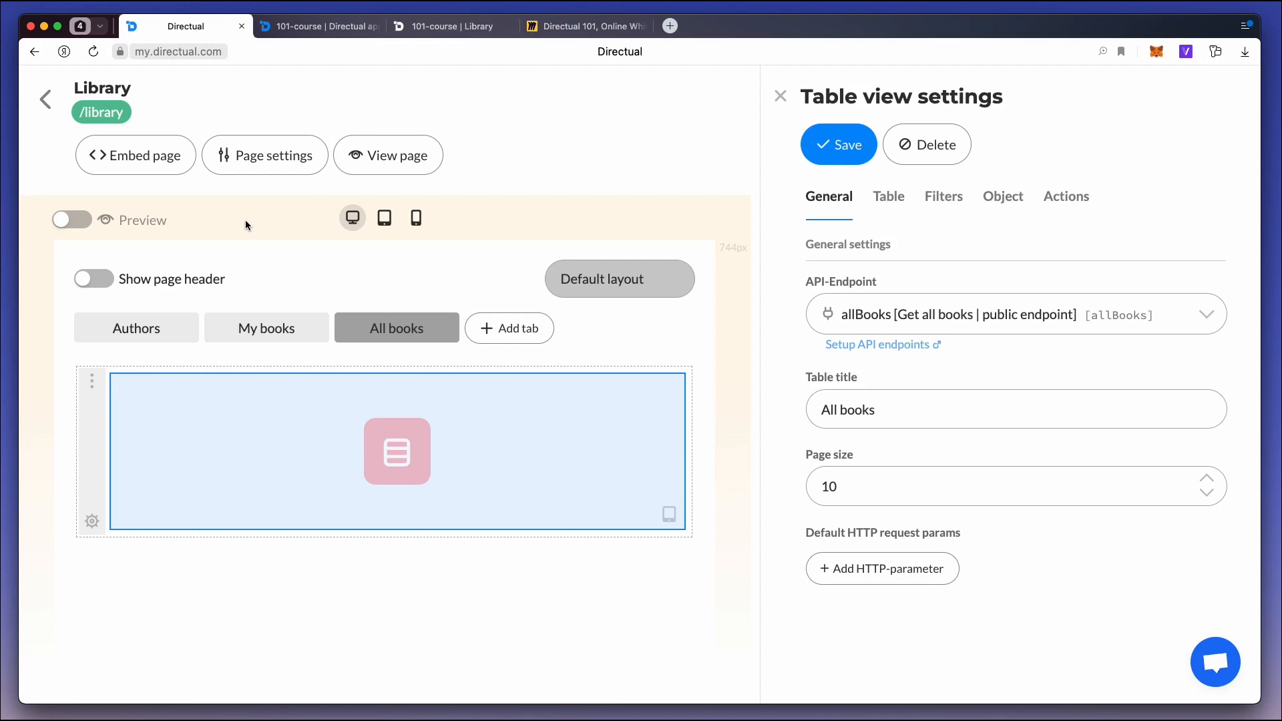
left_click(260, 160)
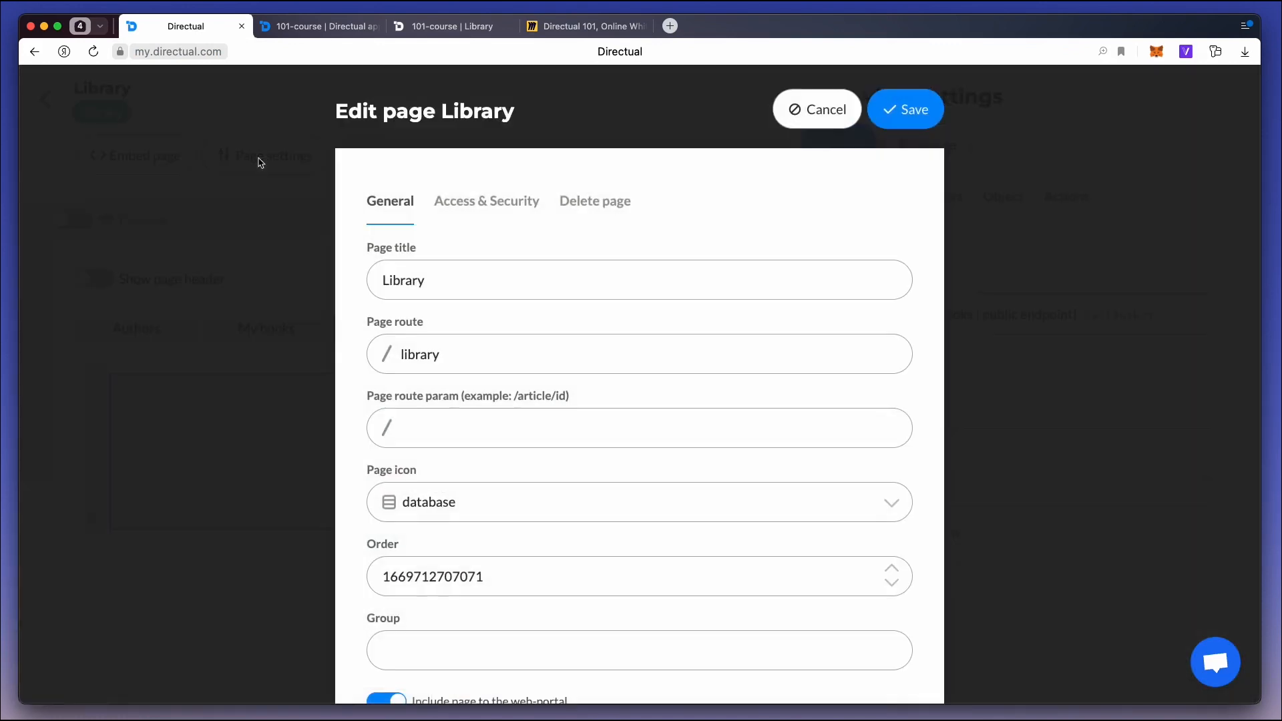
left_click(435, 430)
type("book_id")
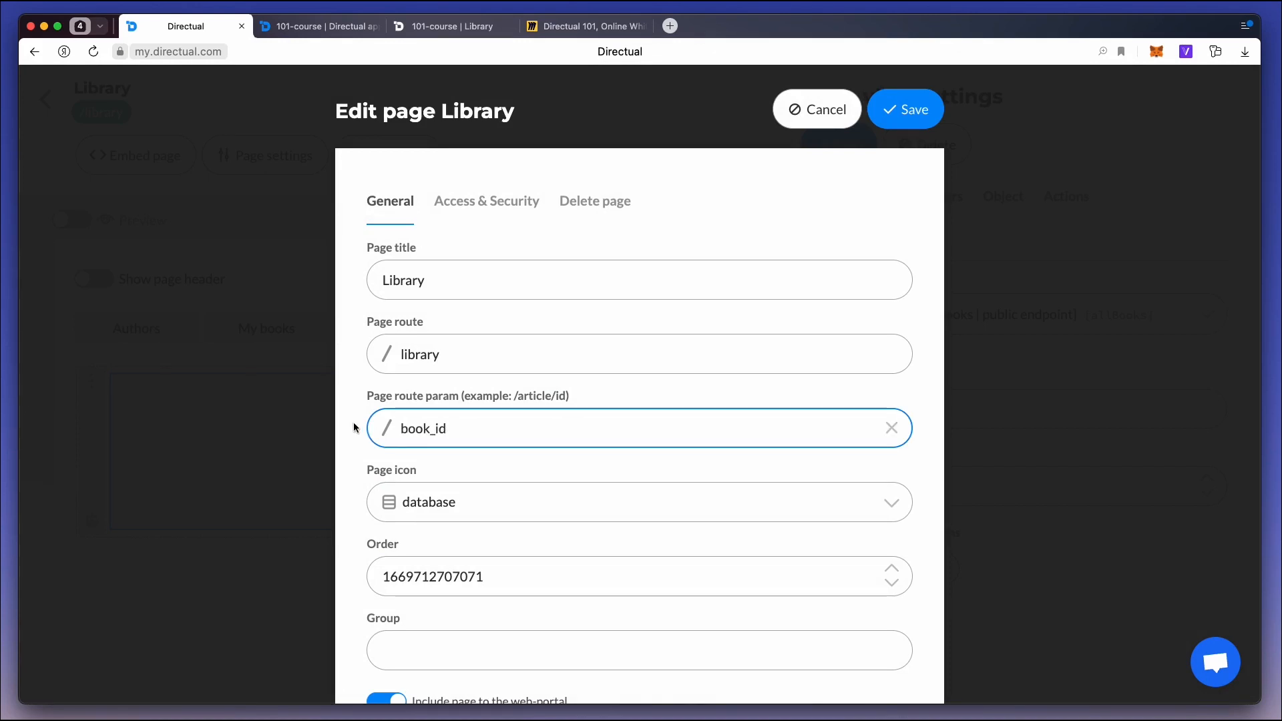
left_click(910, 125)
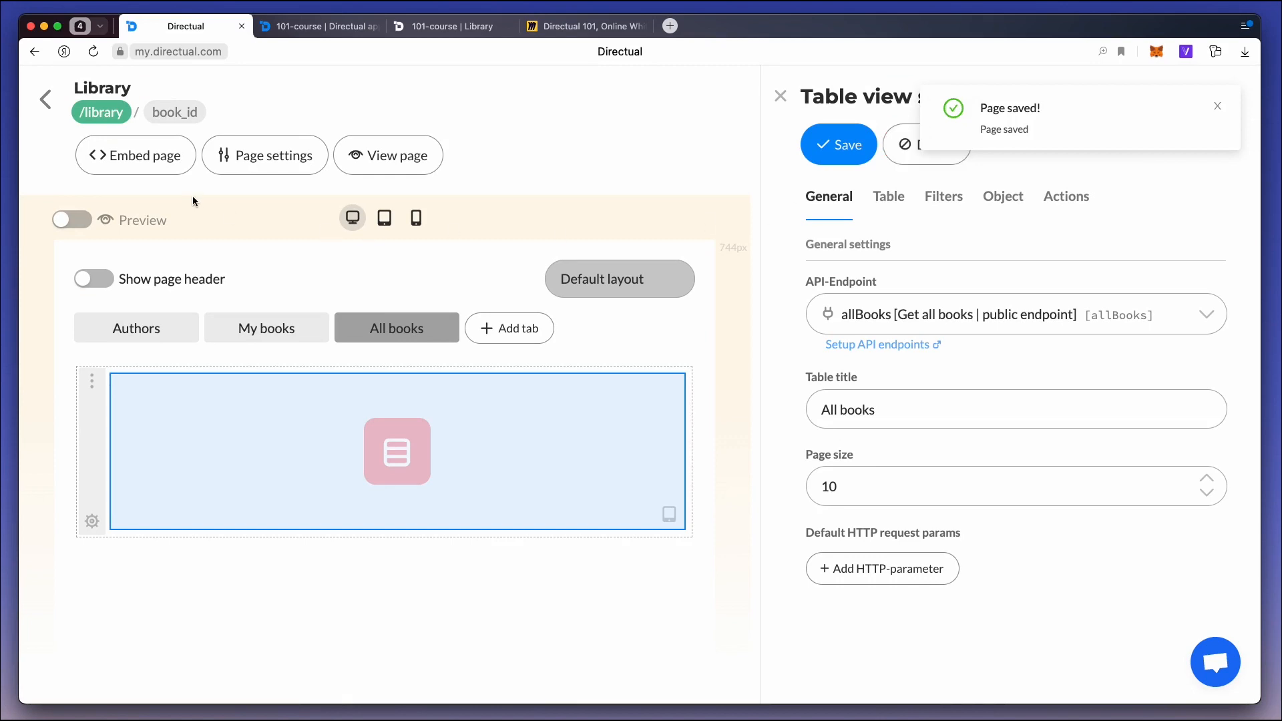
Switch the book_id subpage to the "Custom layout for /book_id" and add a section to it.
left_click(190, 118)
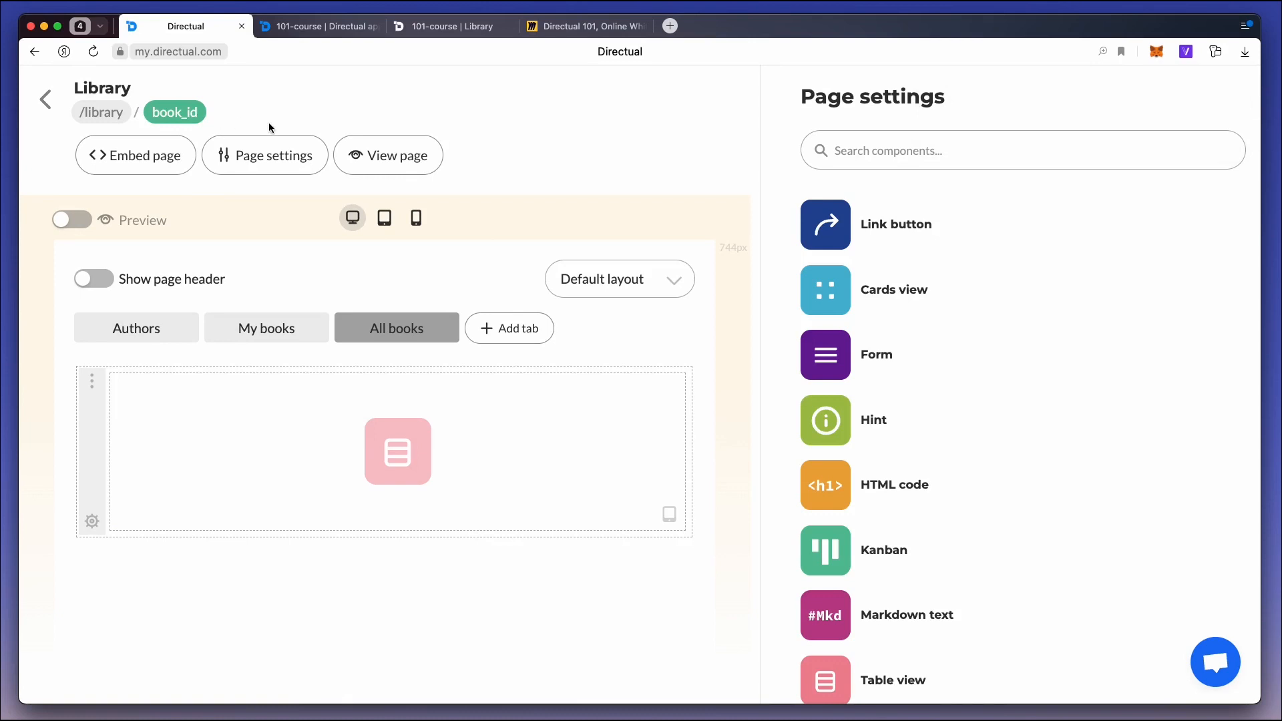
left_click(647, 284)
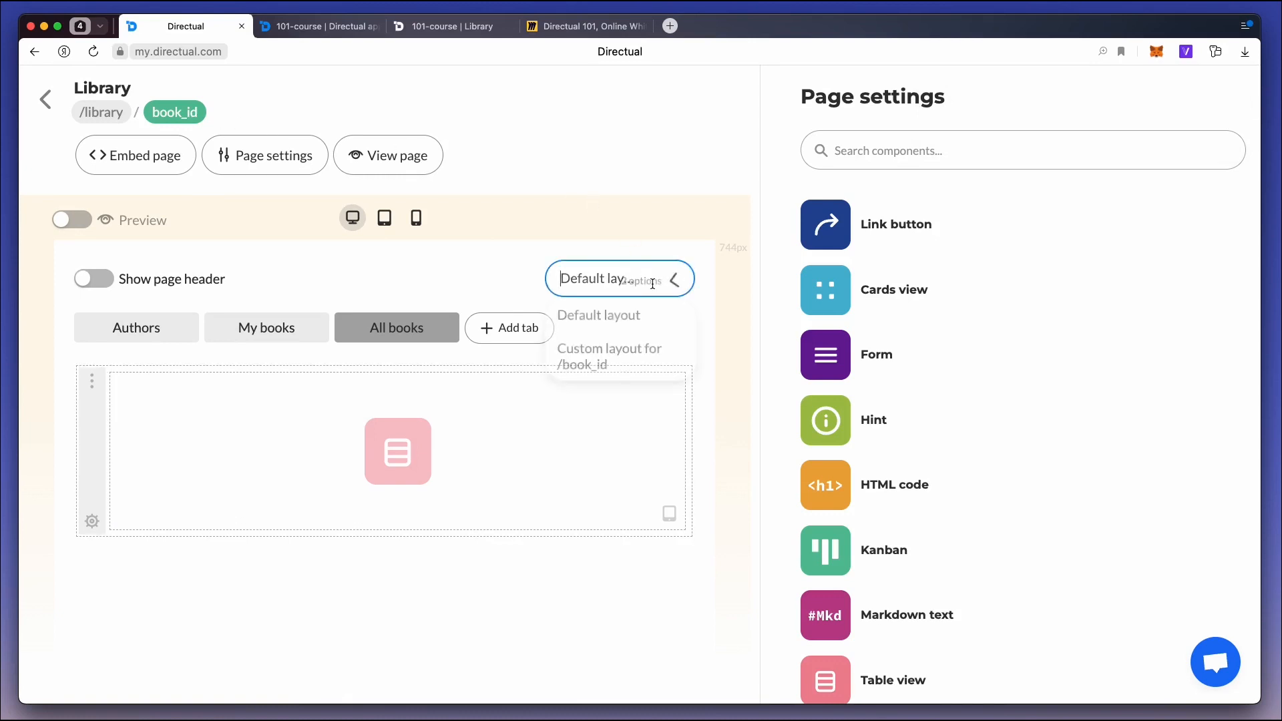
left_click(633, 358)
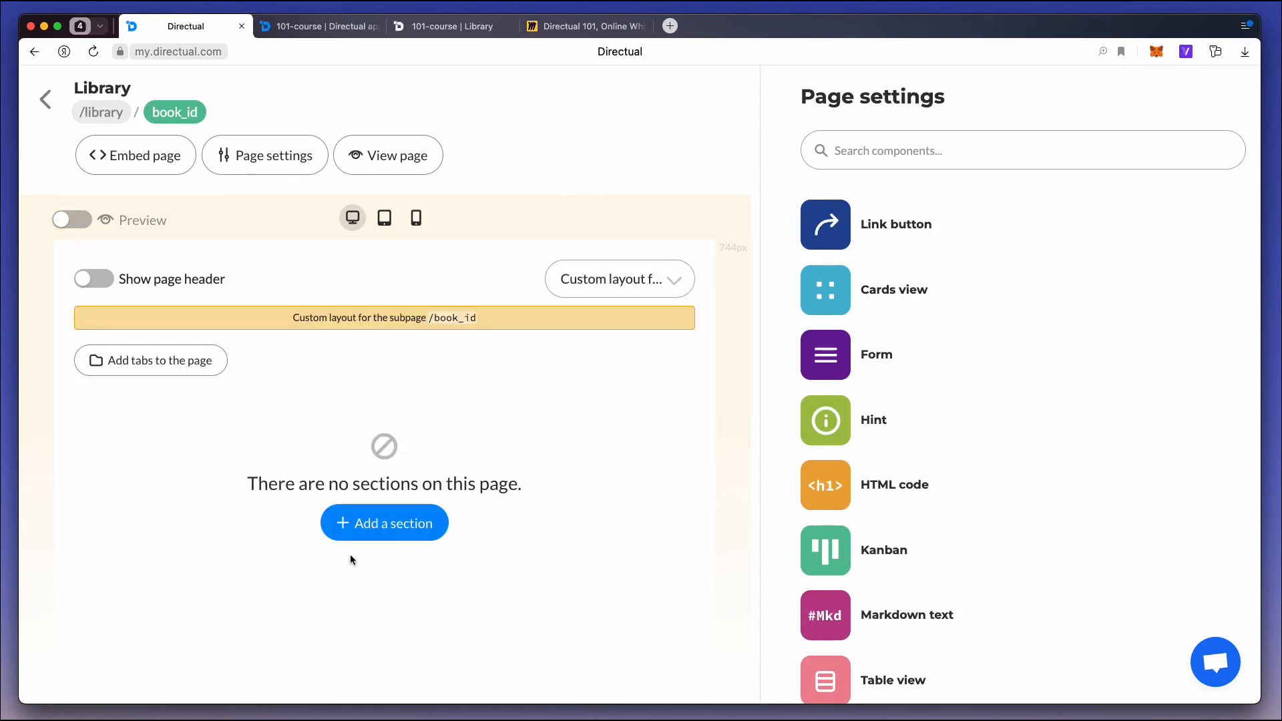
left_click(393, 523)
left_click(428, 451)
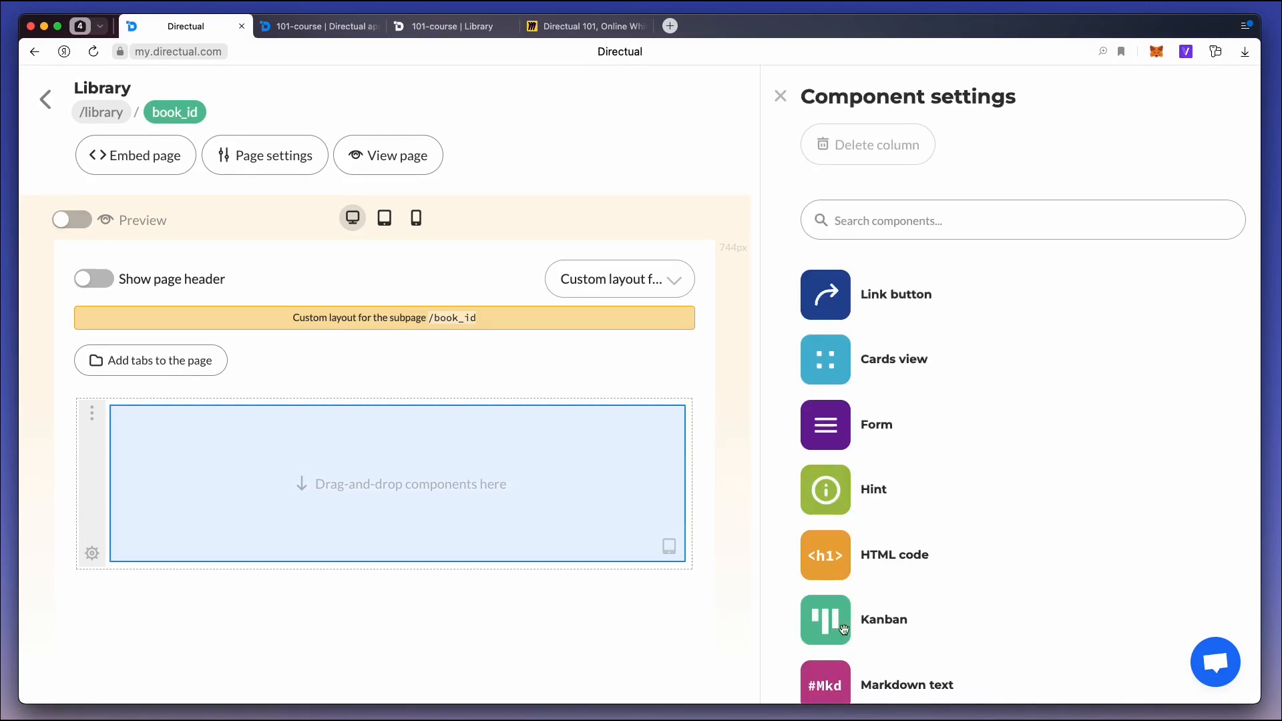
Place a Markdown text component in the new section with the text "# this is a book page" and save it.
scroll(844, 628, "down", 5)
left_click_drag(828, 509, 279, 463)
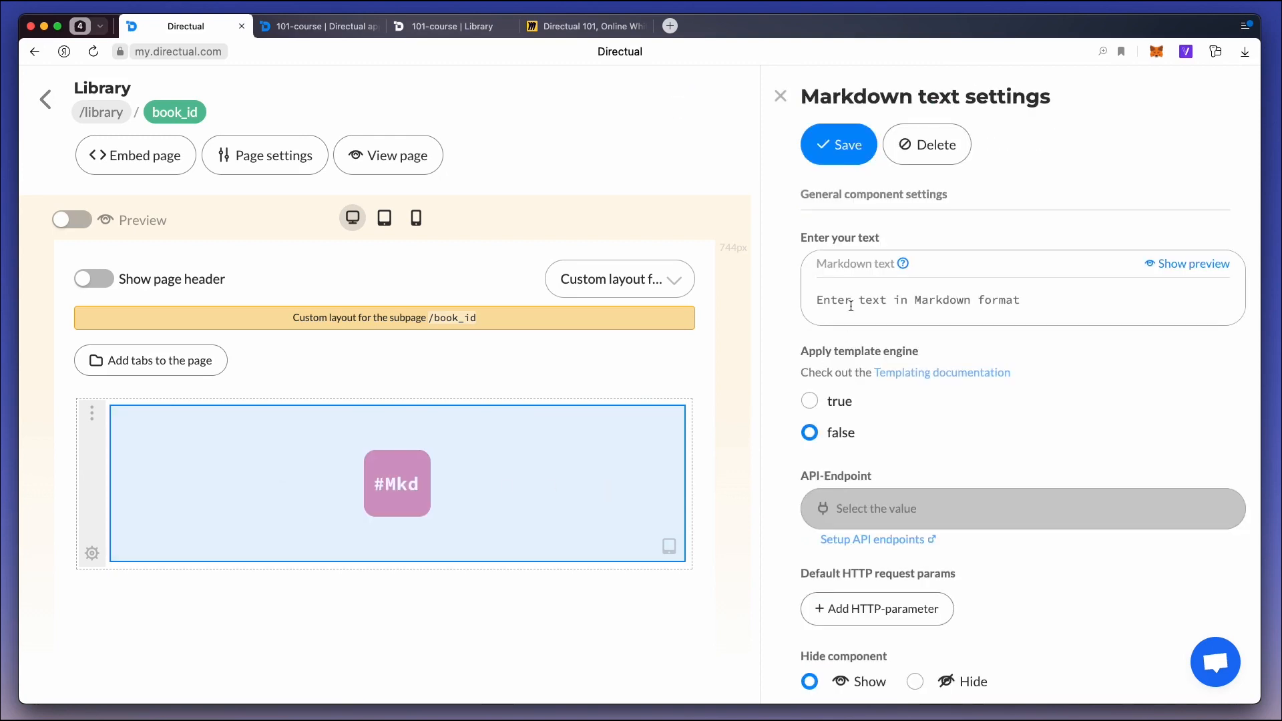
left_click(836, 302)
type("# this is a book page")
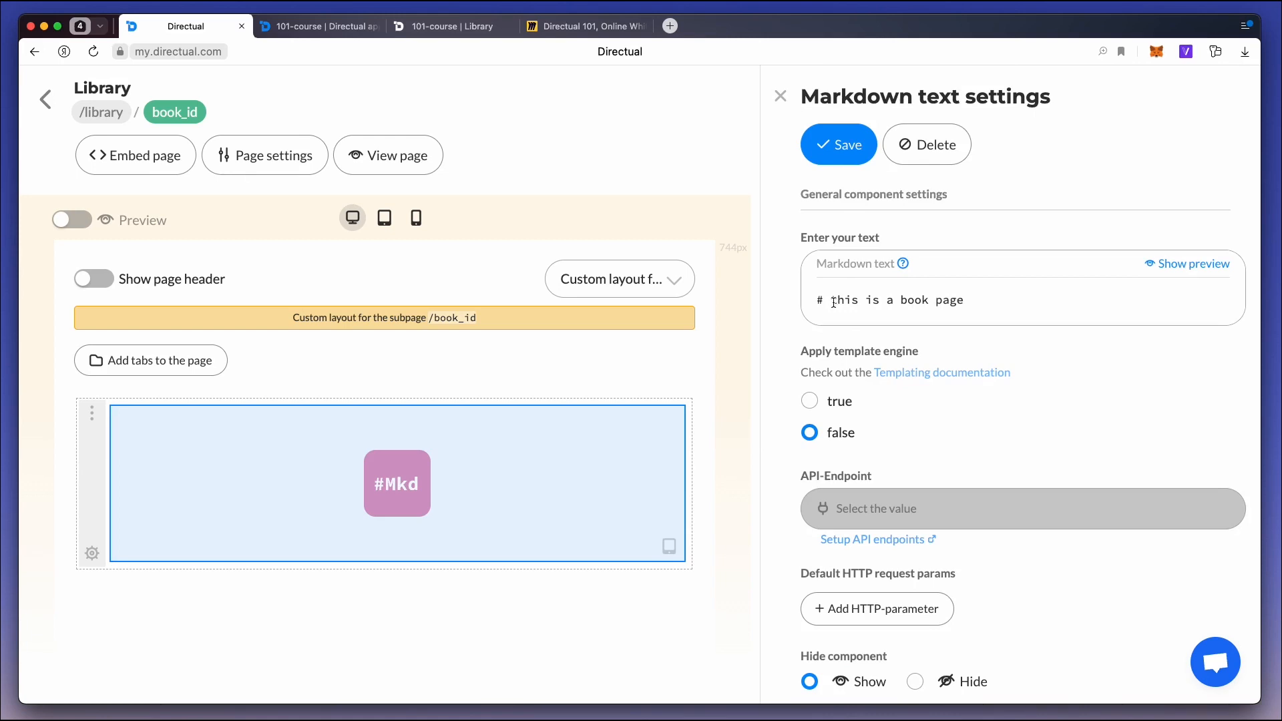
left_click(841, 156)
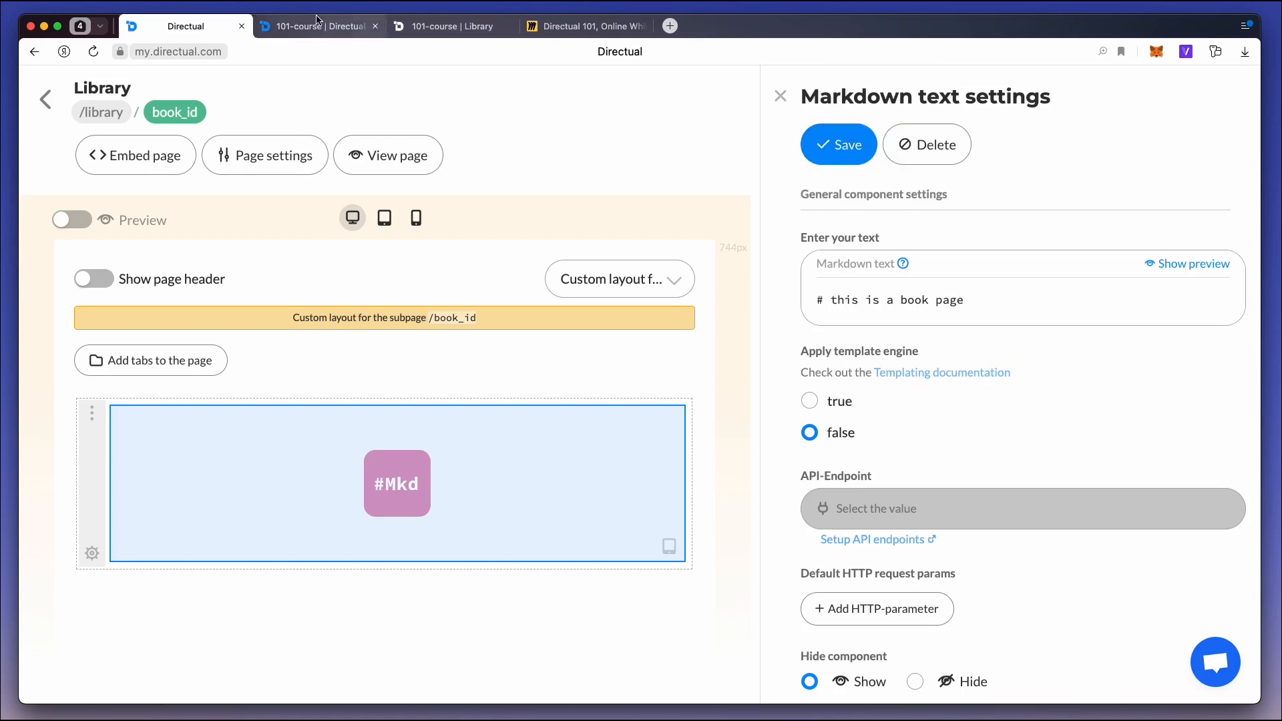
left_click(398, 26)
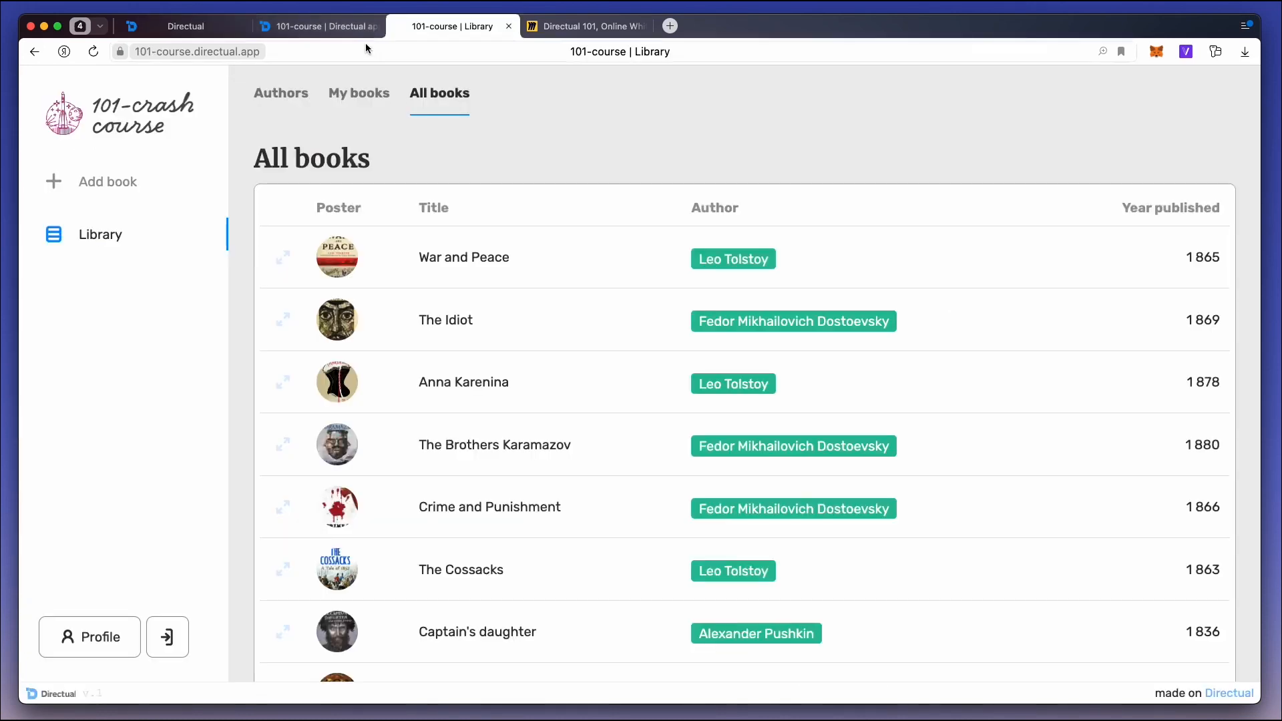
left_click(541, 53)
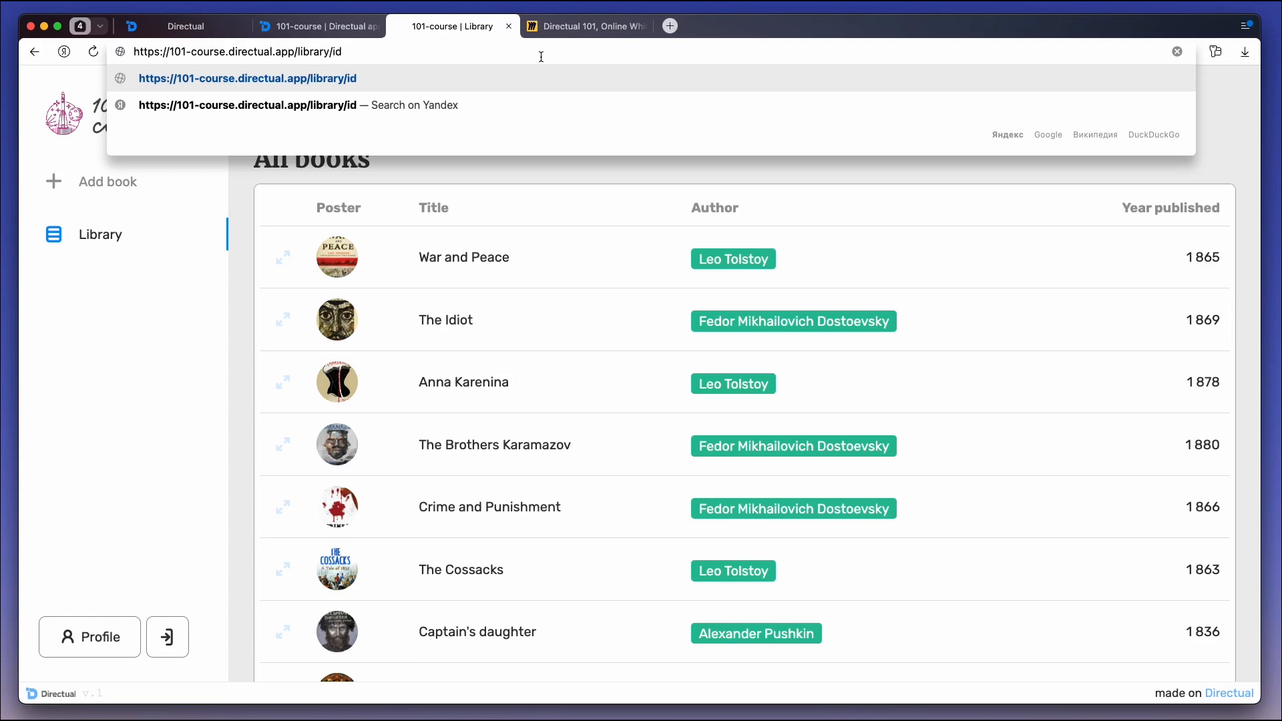
key("Return")
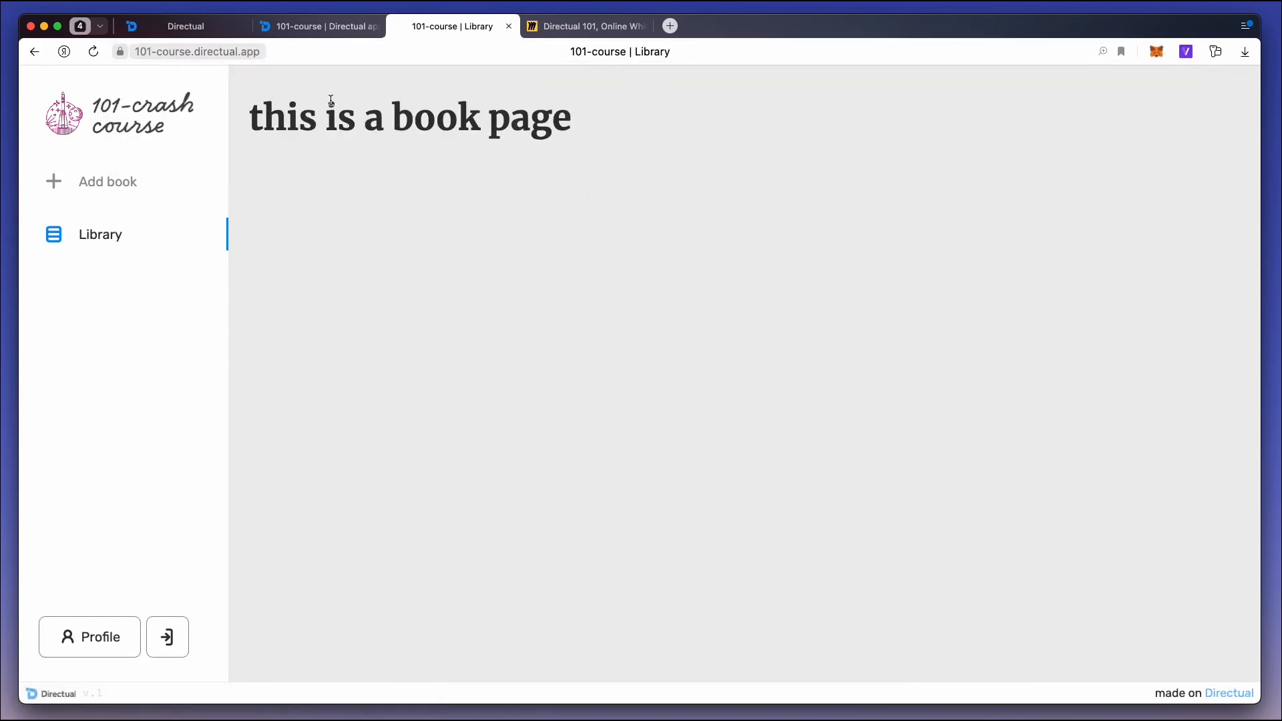
Reorder the main /library page's tabs so that All books comes before Authors and My books.
left_click(178, 26)
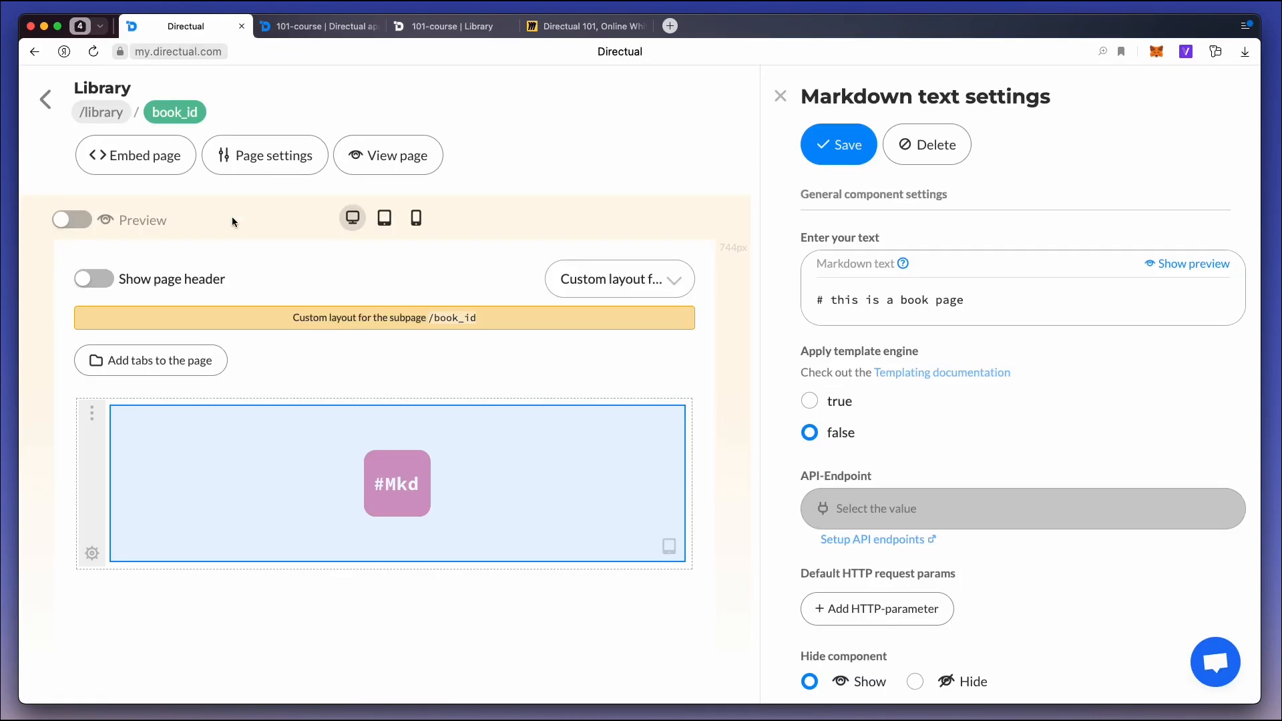
left_click(101, 112)
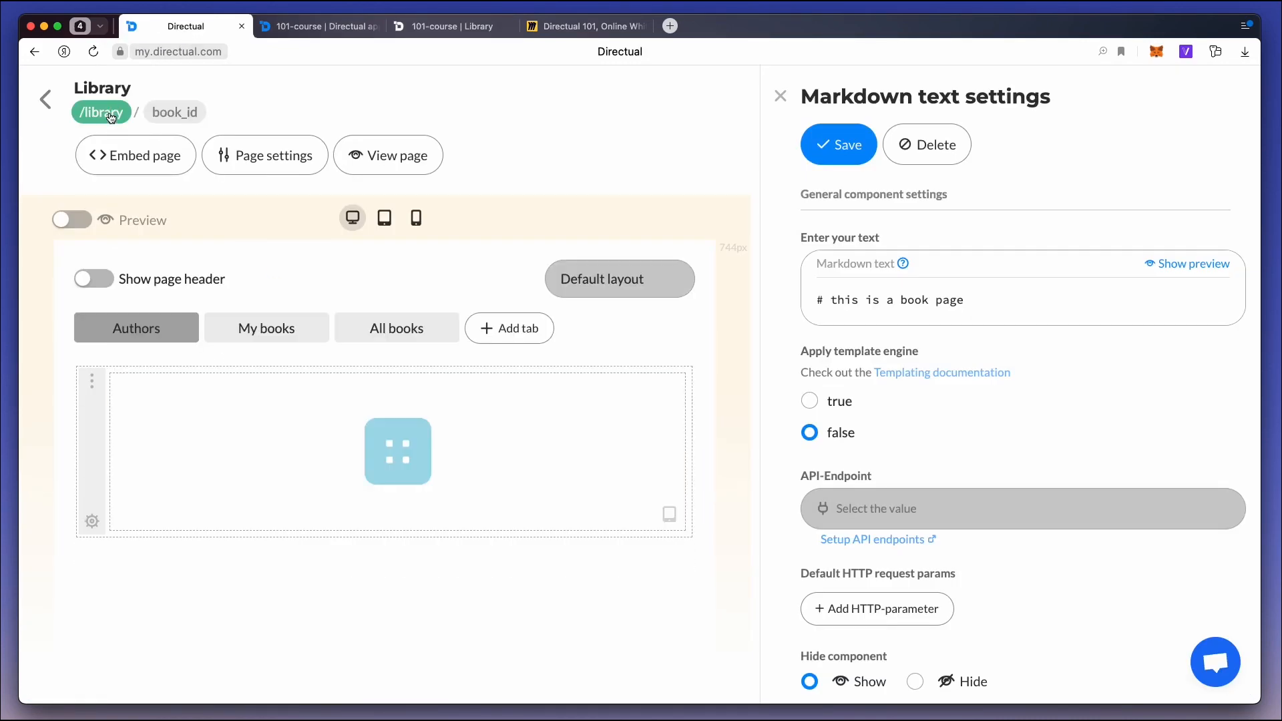
left_click(397, 331)
left_click_drag(412, 331, 174, 348)
Set the All books table to open objects on a subpage of the current page and save the settings.
left_click(407, 439)
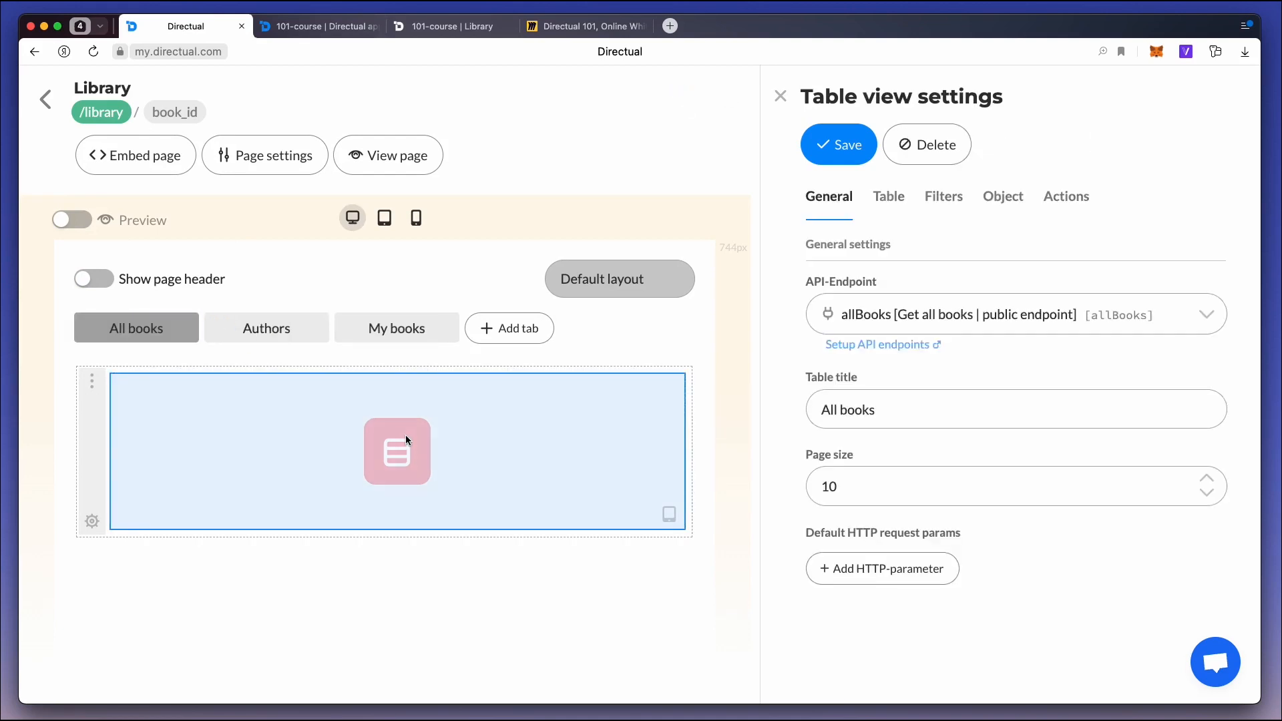
left_click(1012, 207)
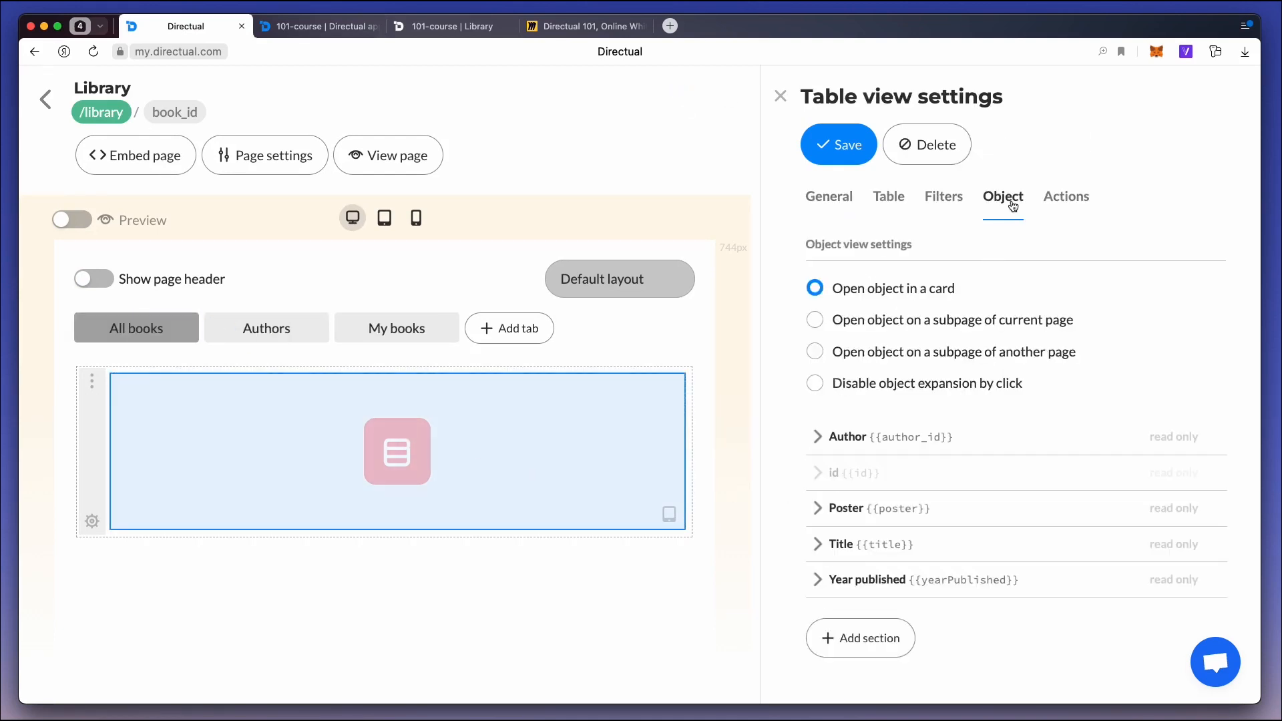
left_click(952, 326)
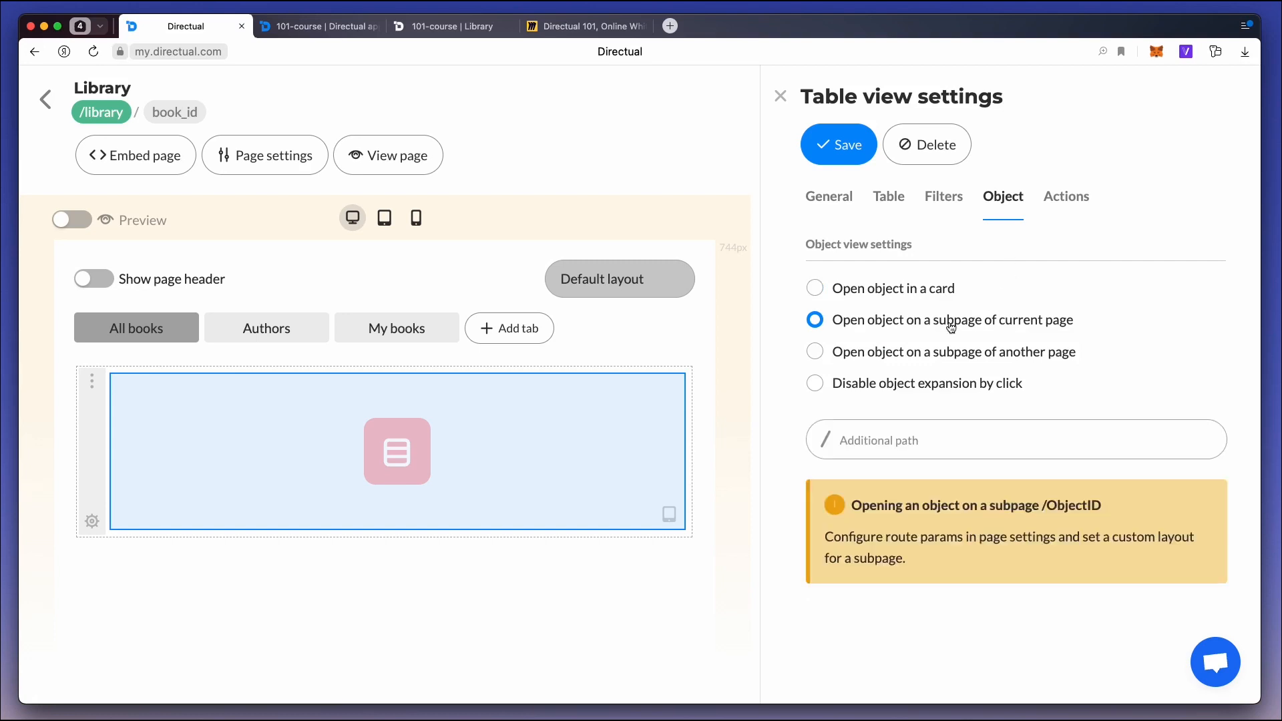
left_click(841, 146)
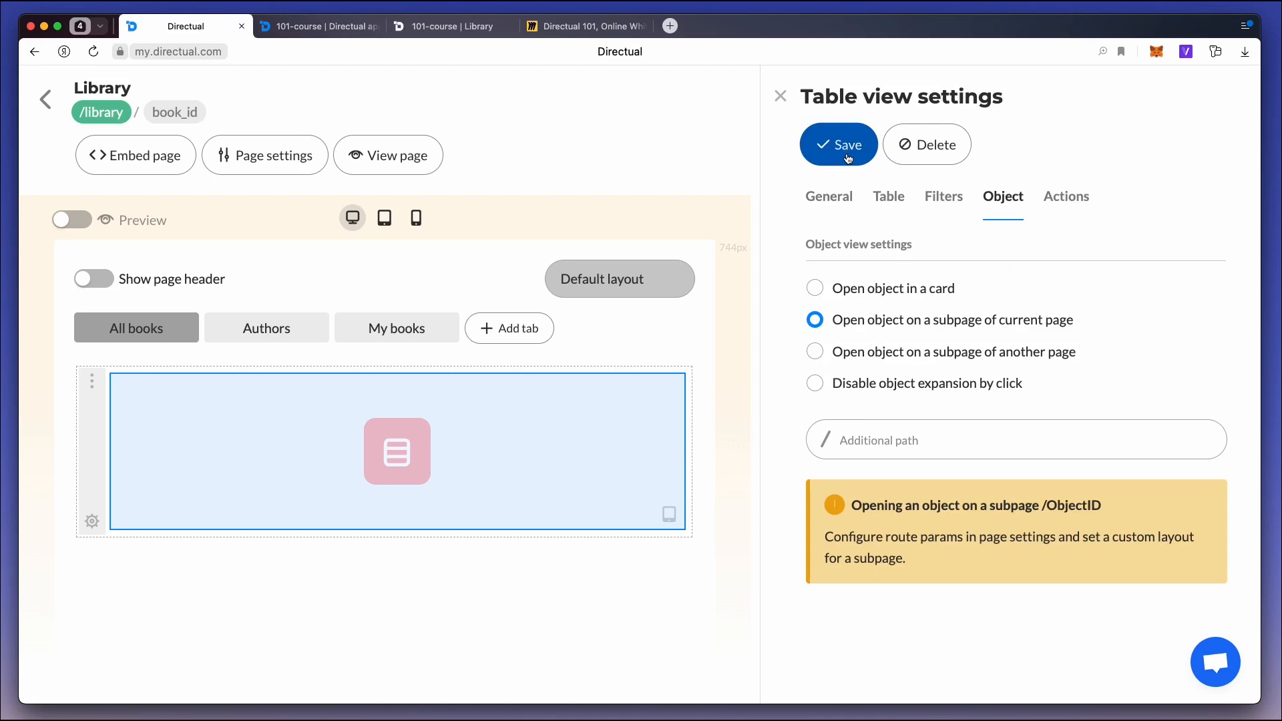
Open War and Peace from the published All books table and examine the object ID in its subpage address.
left_click(461, 30)
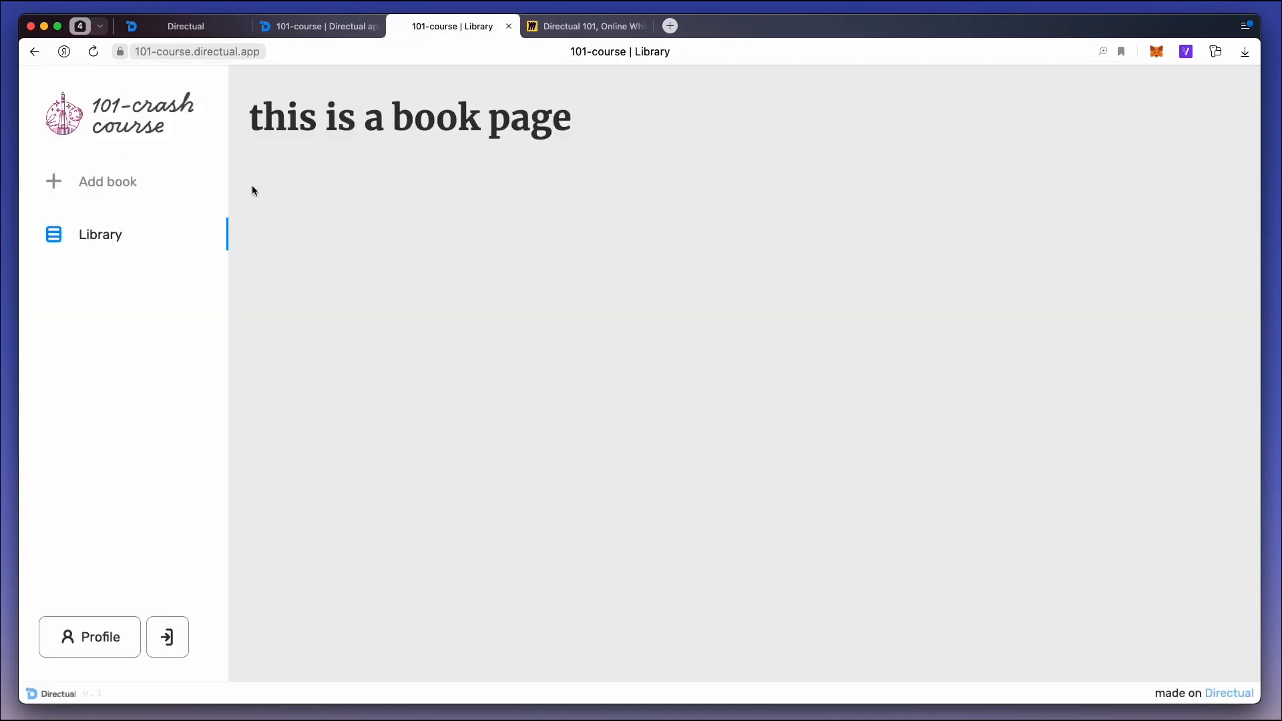
left_click(143, 118)
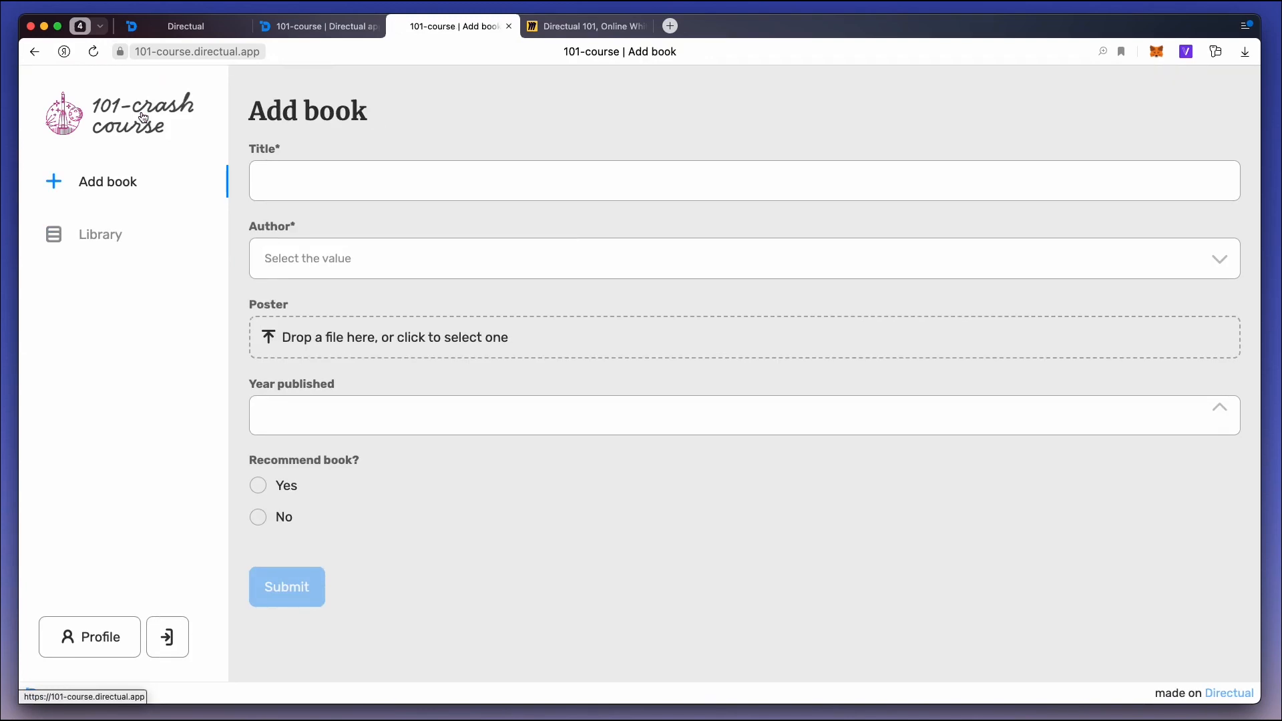
left_click(124, 237)
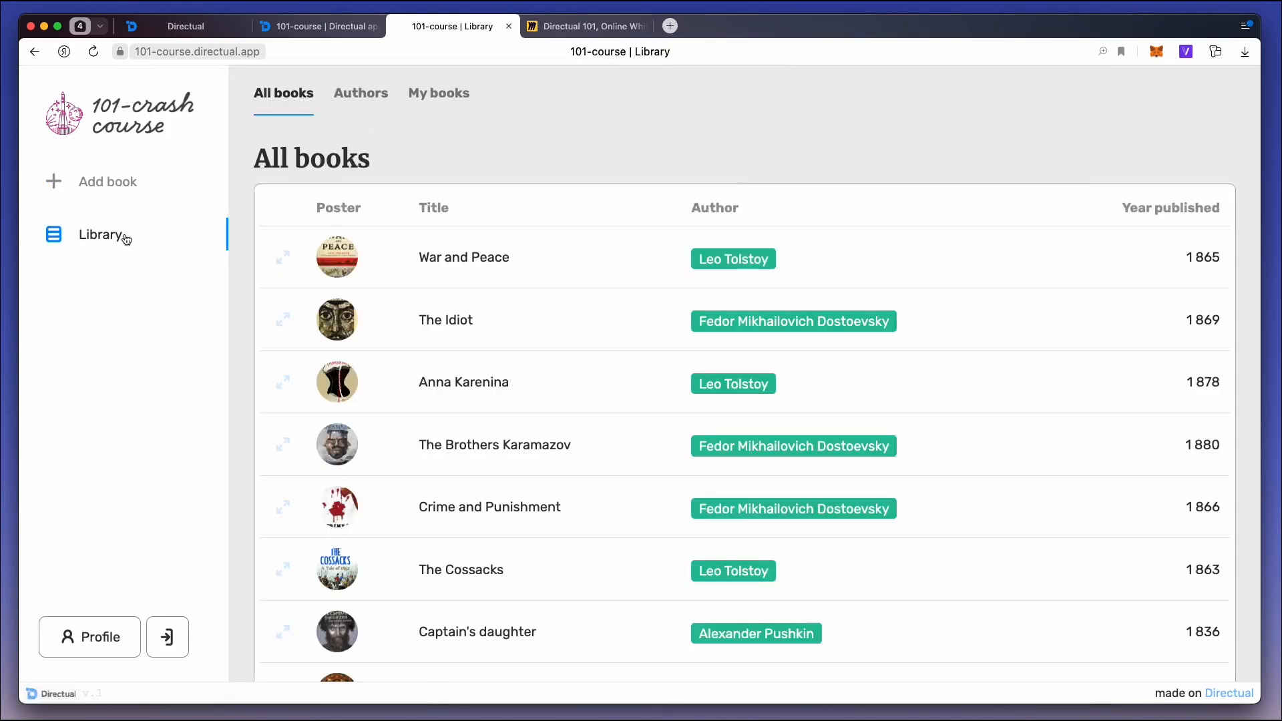
left_click(584, 263)
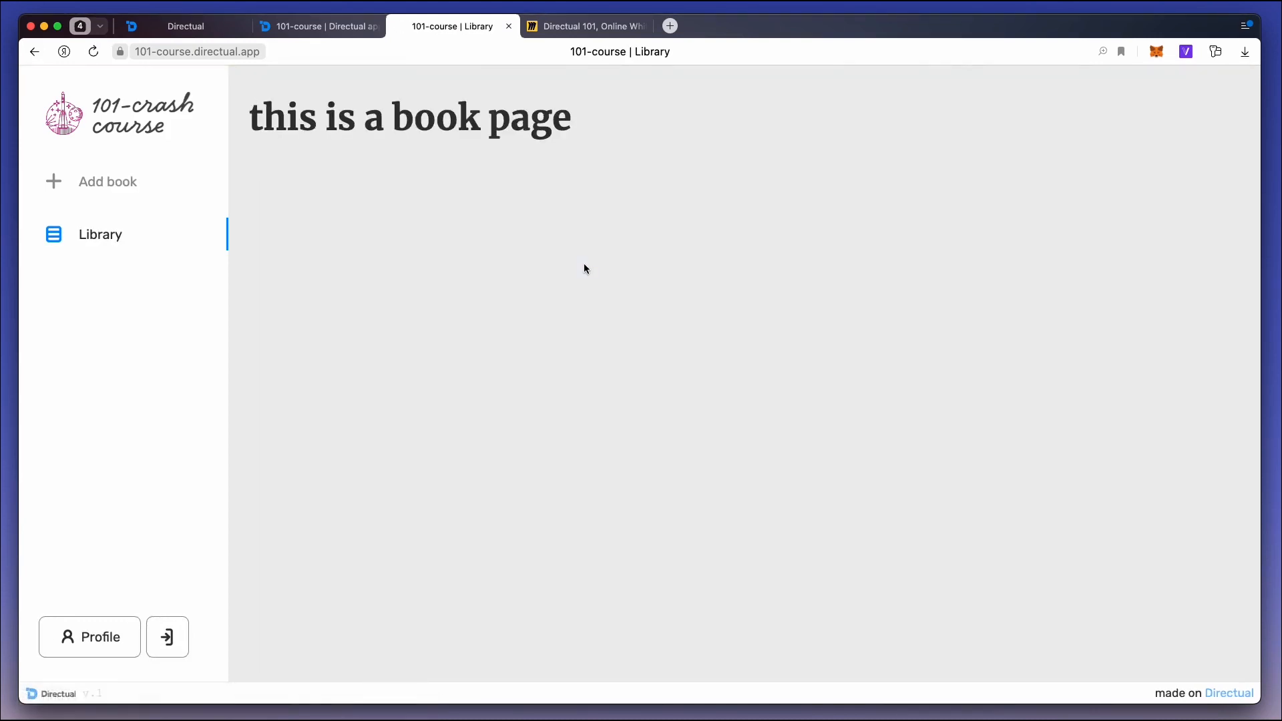
left_click(420, 52)
left_click(418, 51)
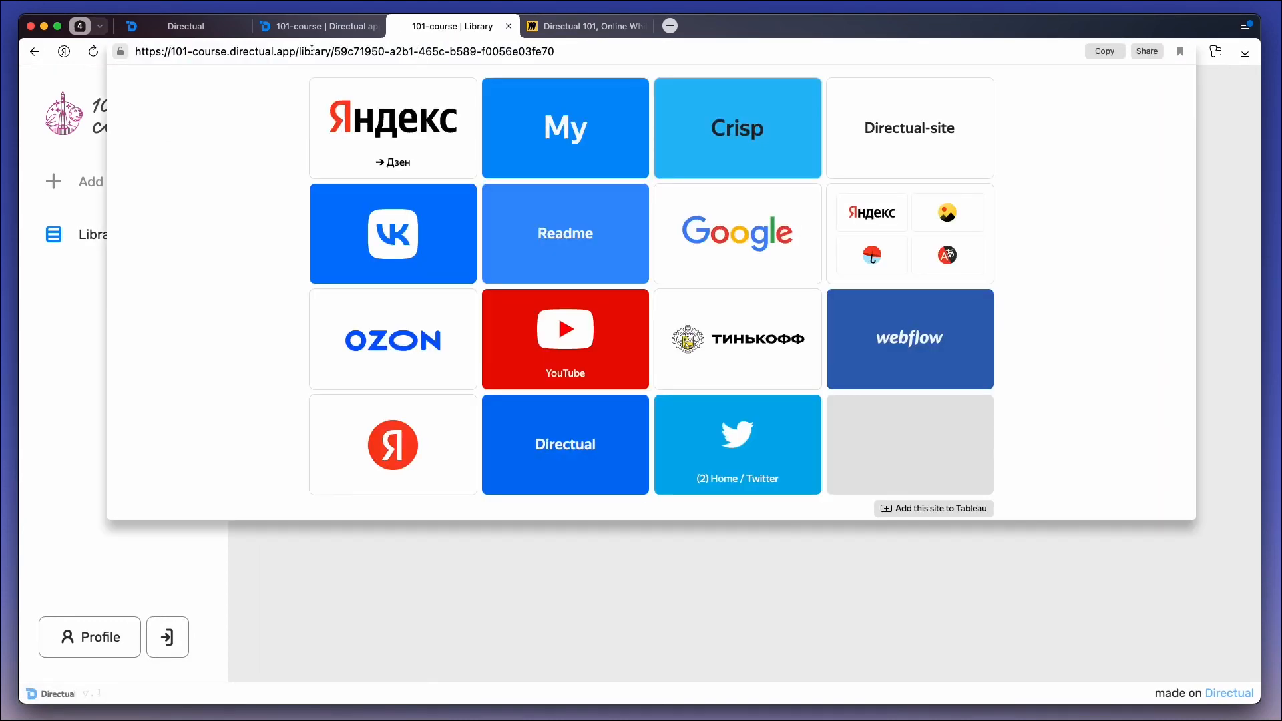
left_click(415, 51)
left_click(477, 573)
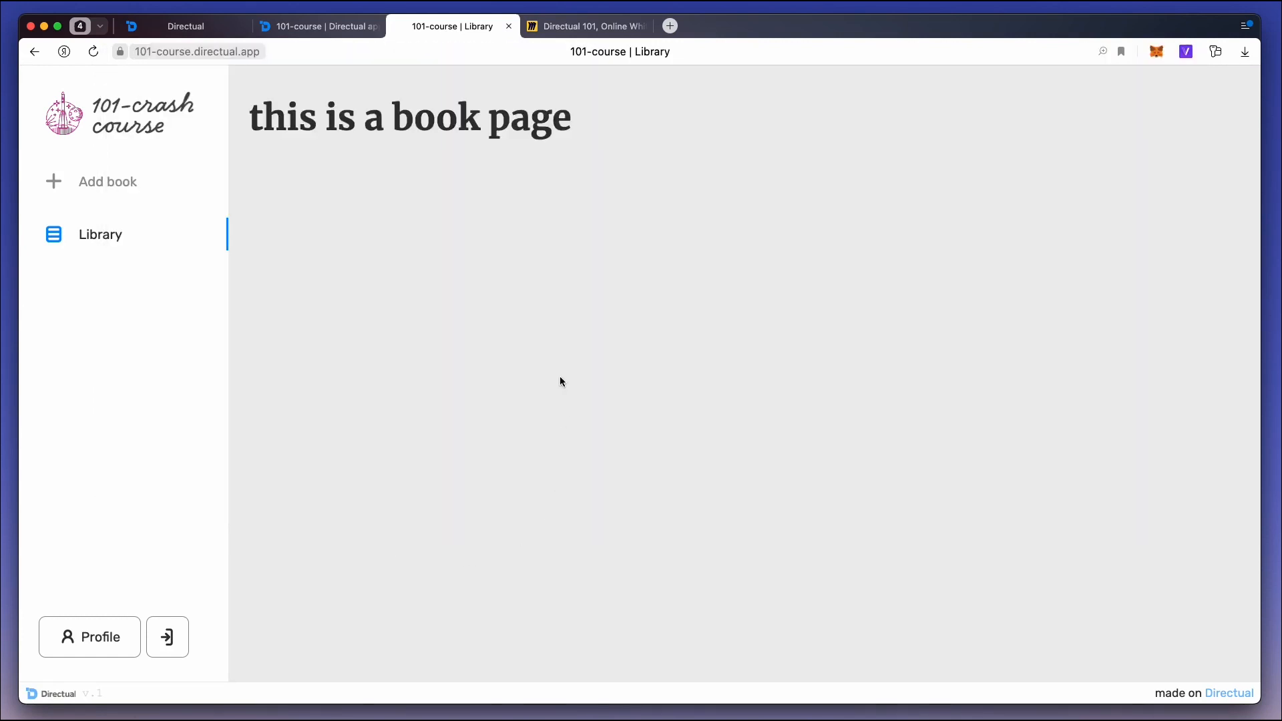
Add a new section above the Markdown text on the book_id subpage layout and place a Link button component in it.
left_click(200, 26)
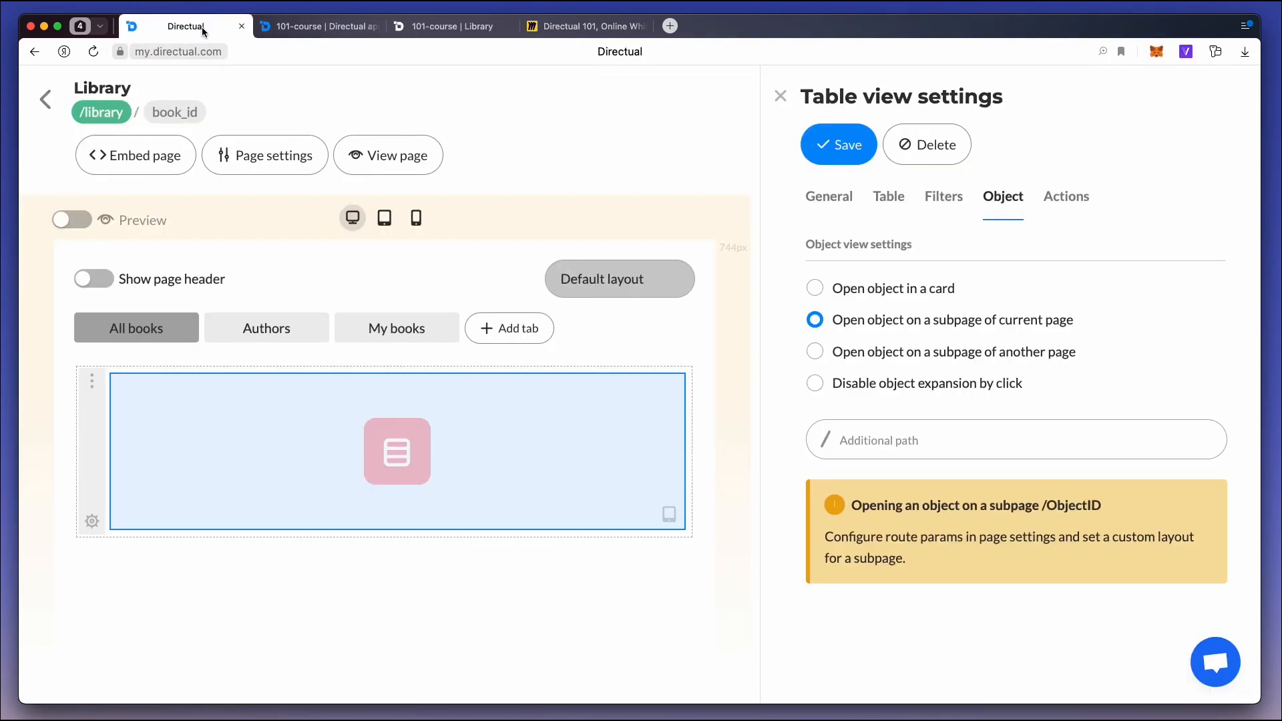
left_click(180, 115)
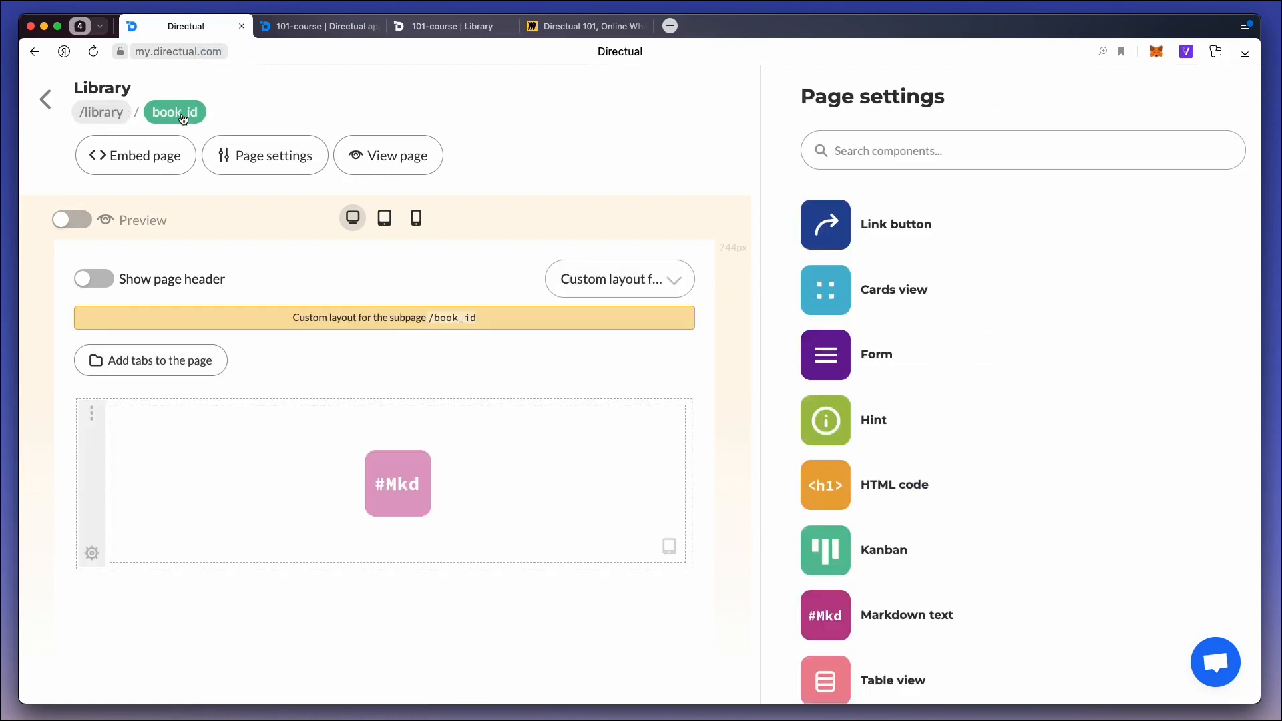
left_click(385, 396)
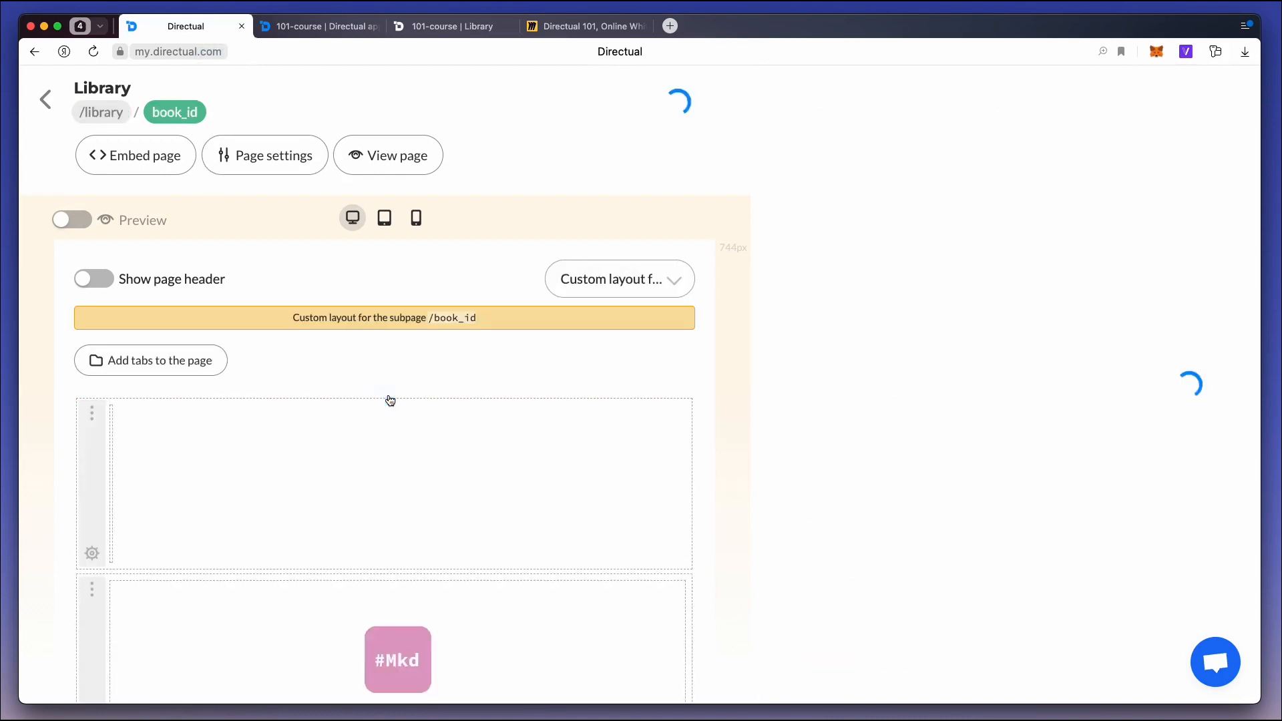
left_click(443, 452)
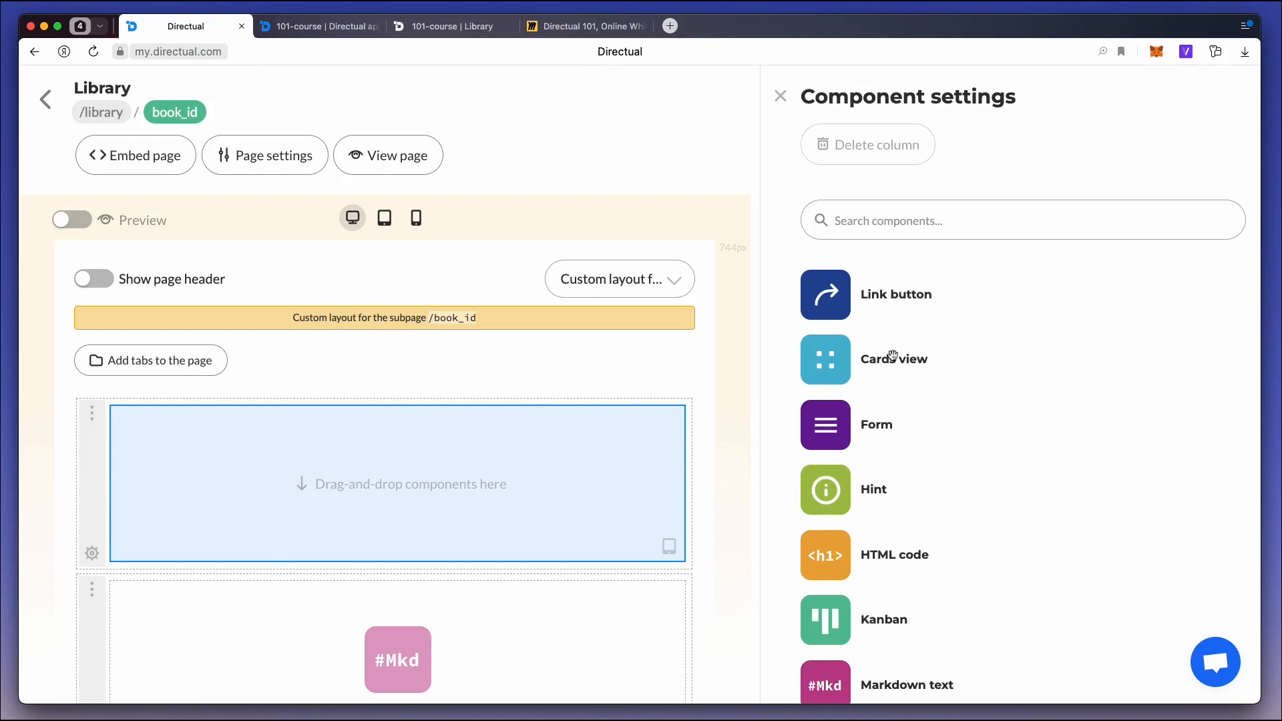
left_click_drag(817, 299, 312, 475)
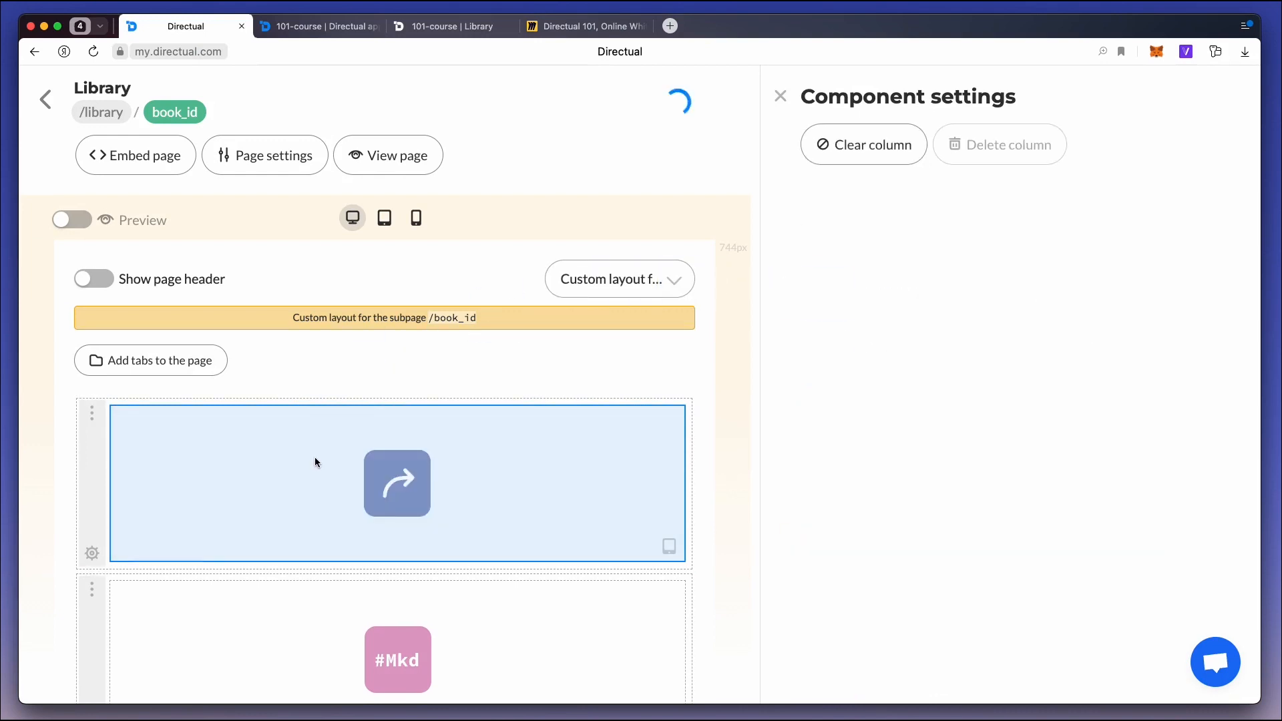
left_click(315, 460)
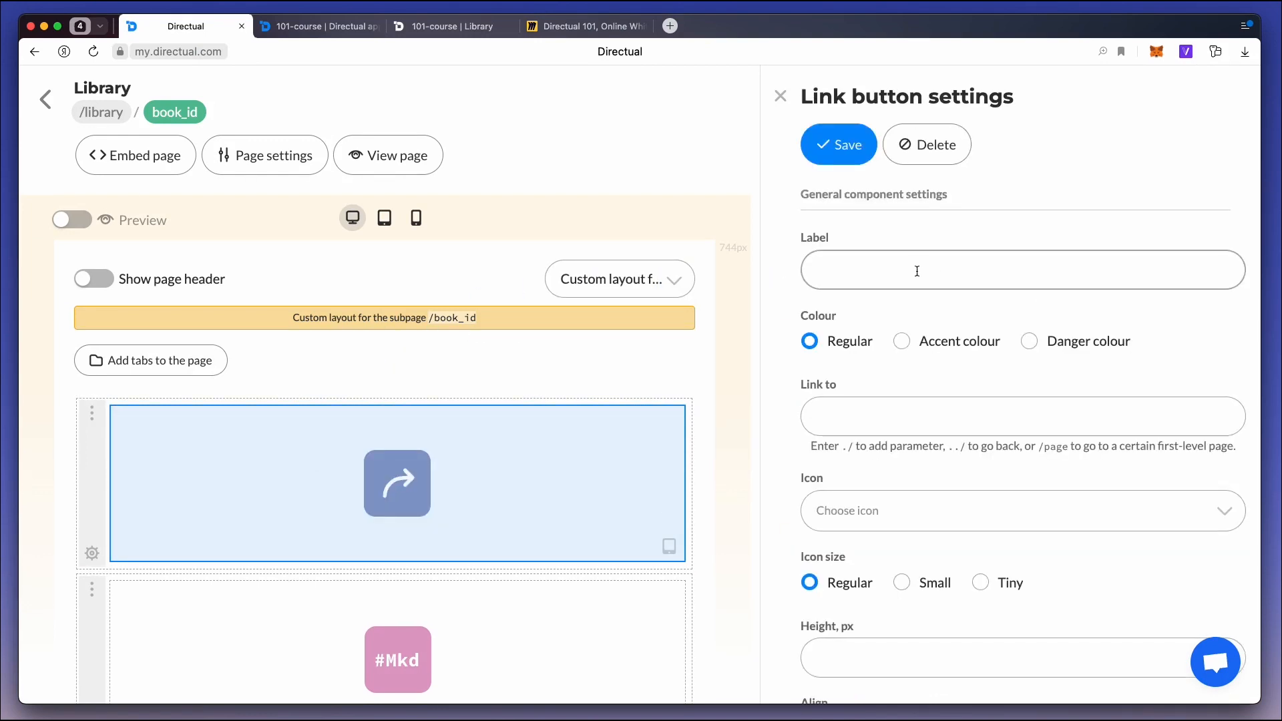
Label the link button "Back to all books", give it the accent colour and set its link to "../".
left_click(854, 277)
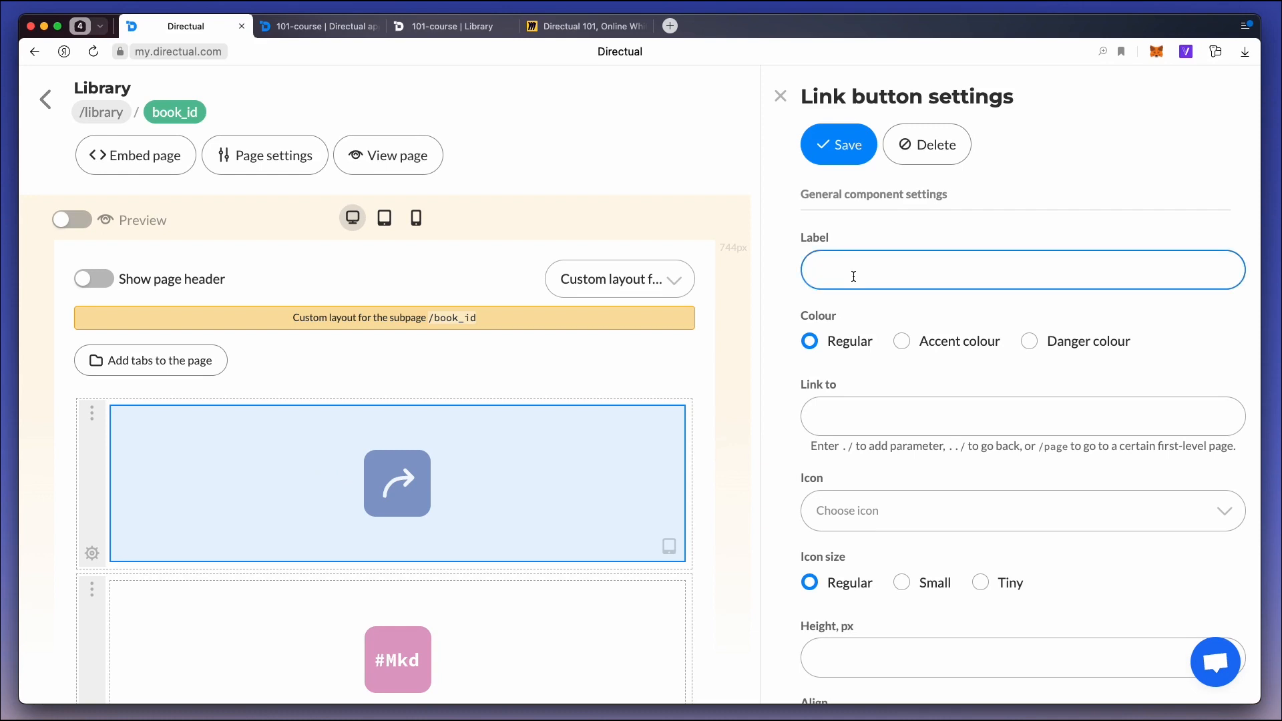
scroll(851, 283, "down", 2)
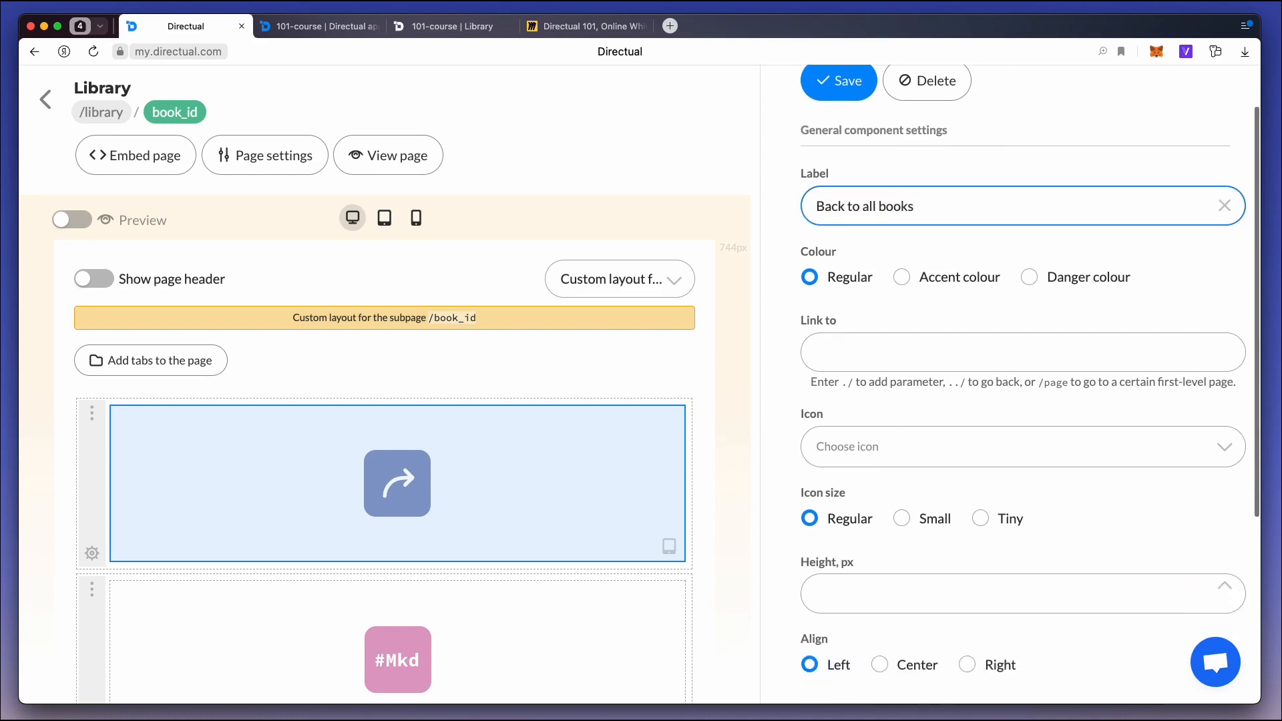
left_click(956, 260)
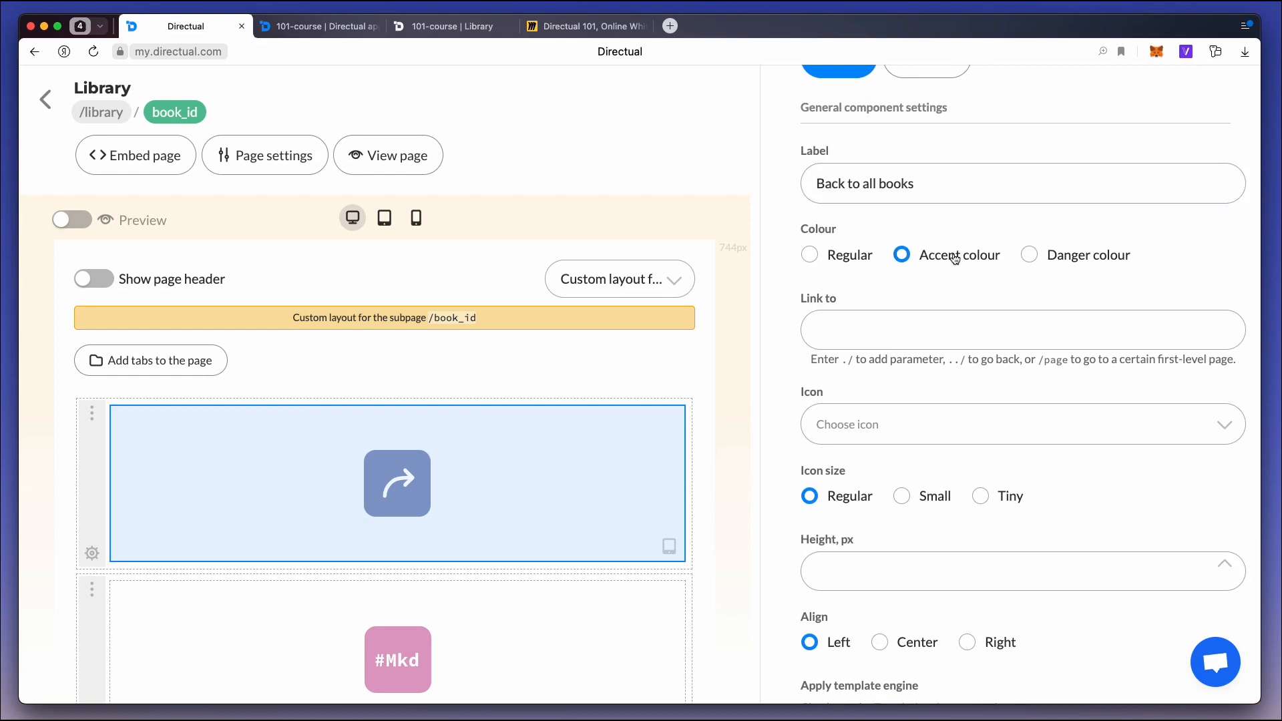
left_click(872, 330)
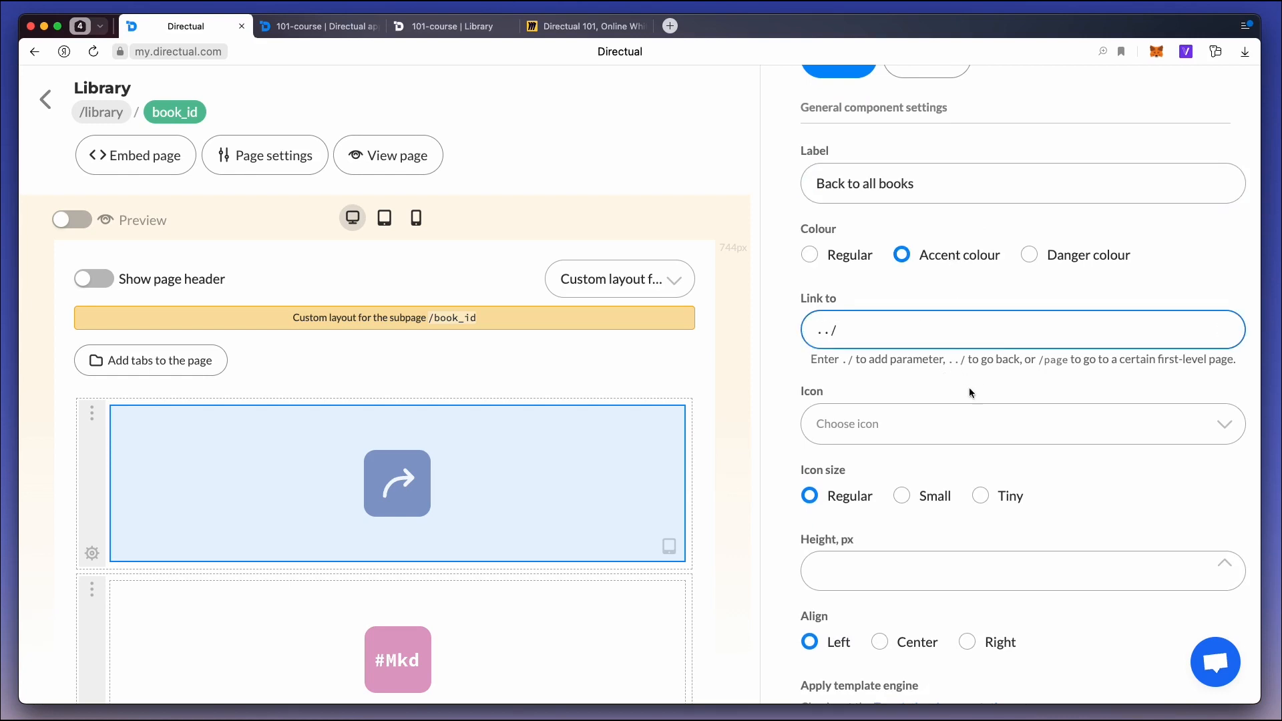
Set the link button's icon to back and save its settings.
left_click(845, 423)
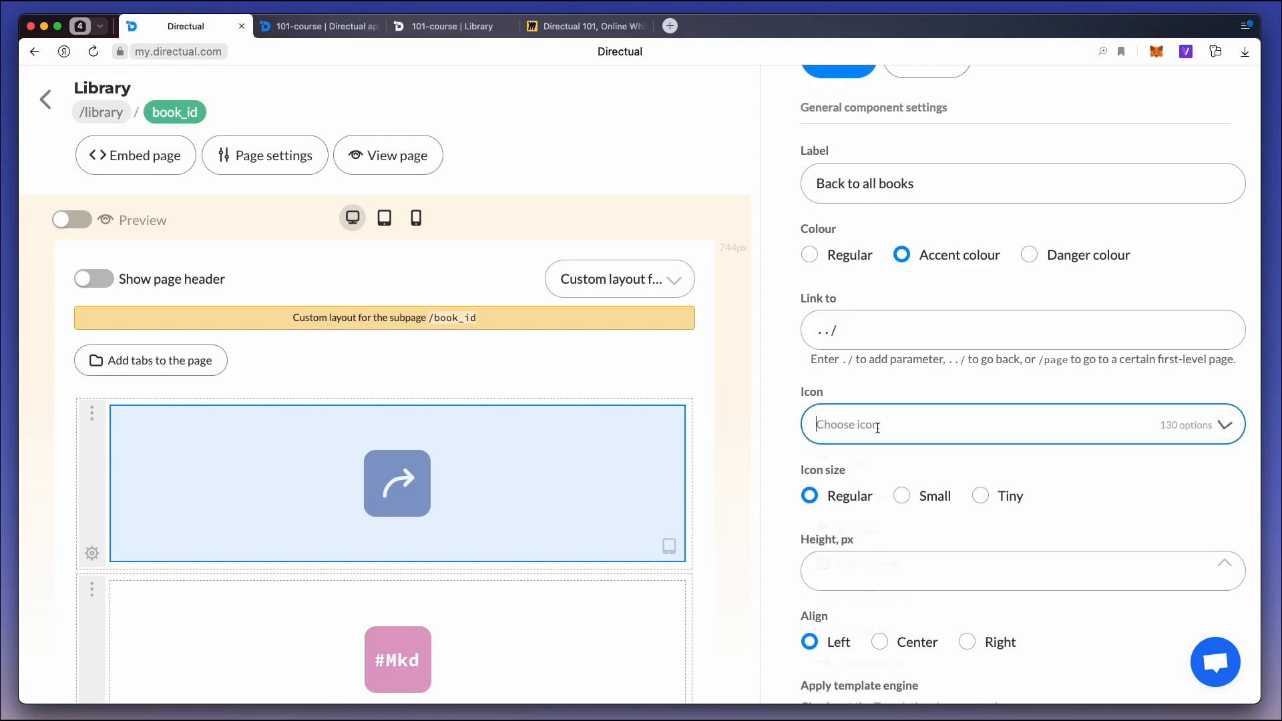
type("ba")
key("Down")
key("Down")
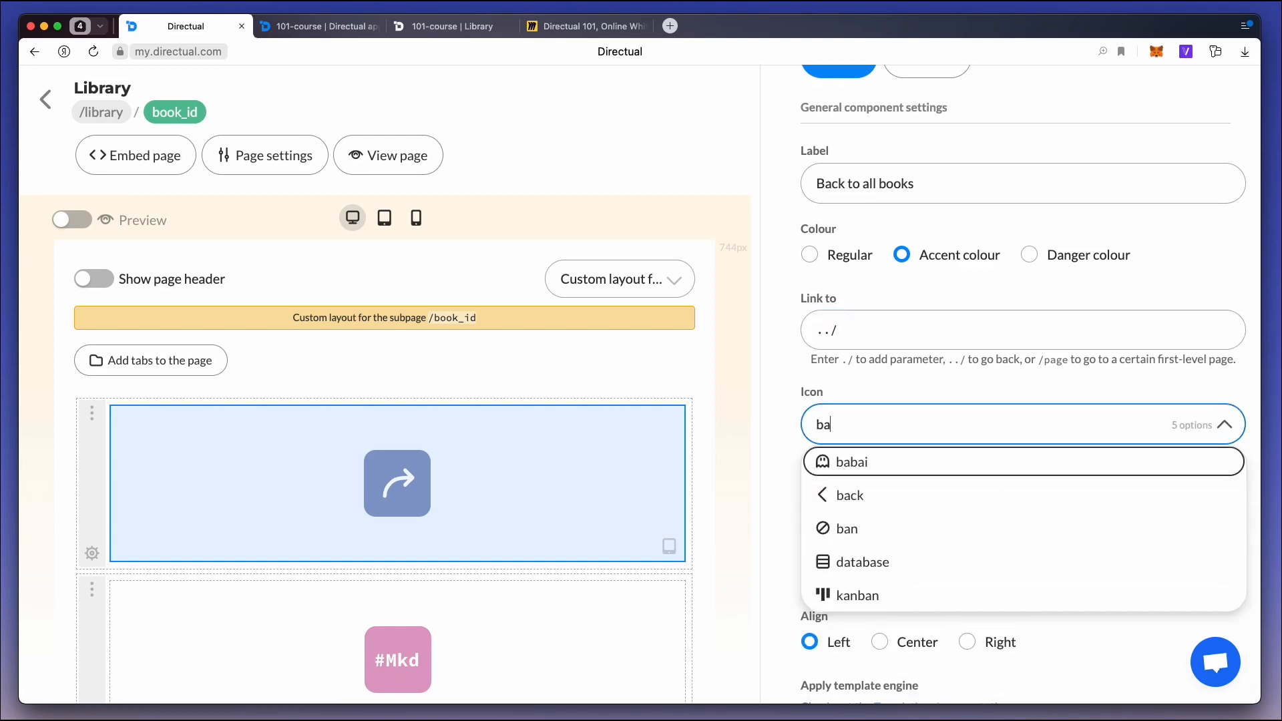
key("Return")
scroll(877, 432, "down", 1)
scroll(876, 432, "down", 3)
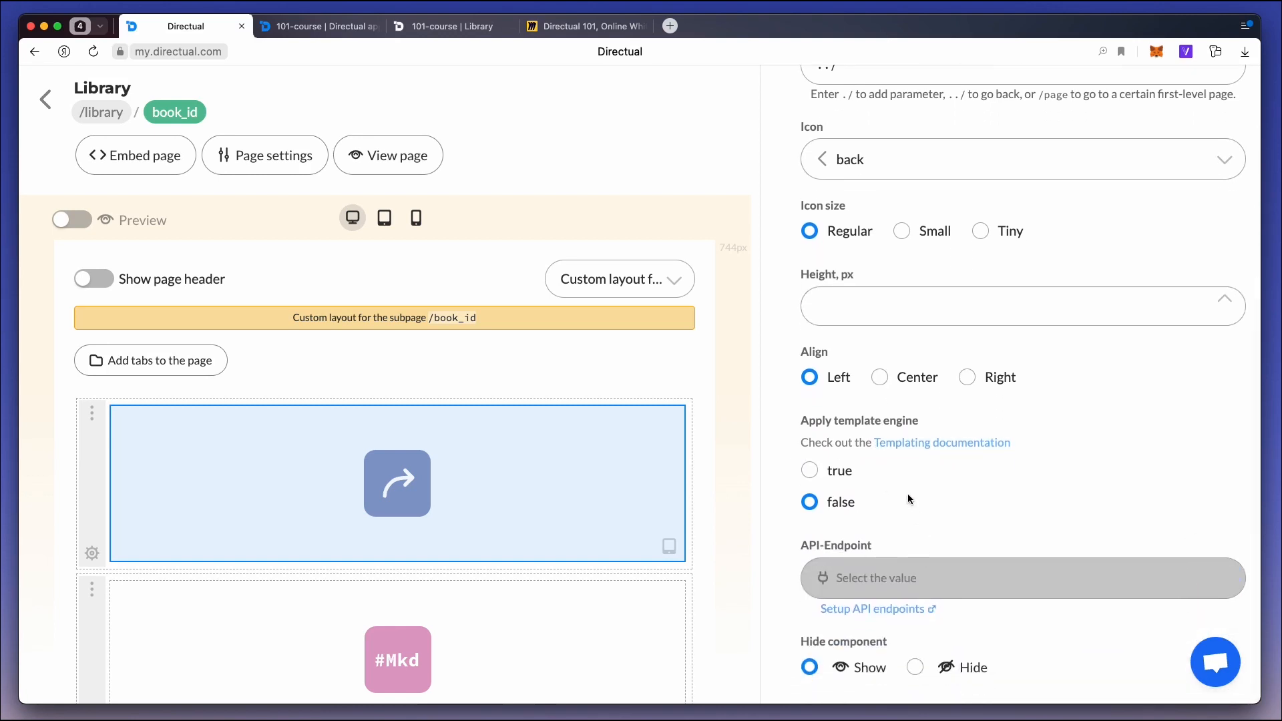
scroll(806, 467, "up", 5)
left_click(840, 147)
Reload the published book subpage and test its Back to all books button, including from another book opened in the table.
left_click(452, 26)
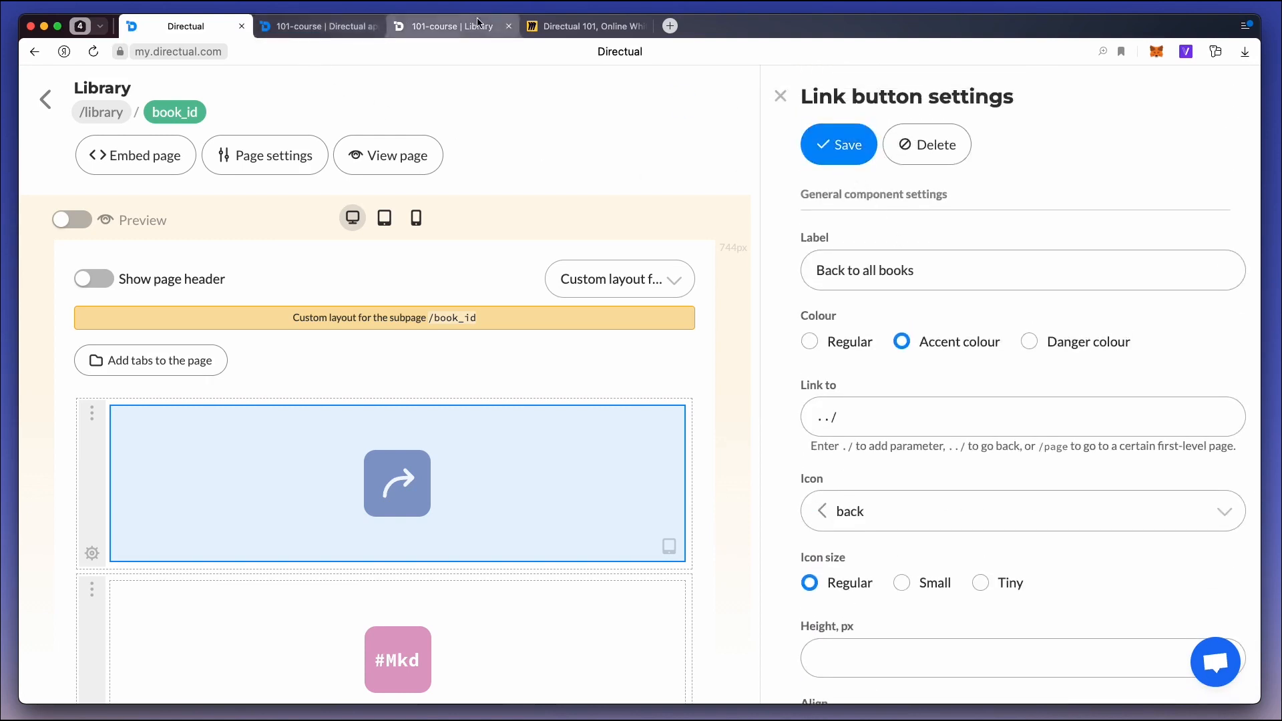
key("super+r")
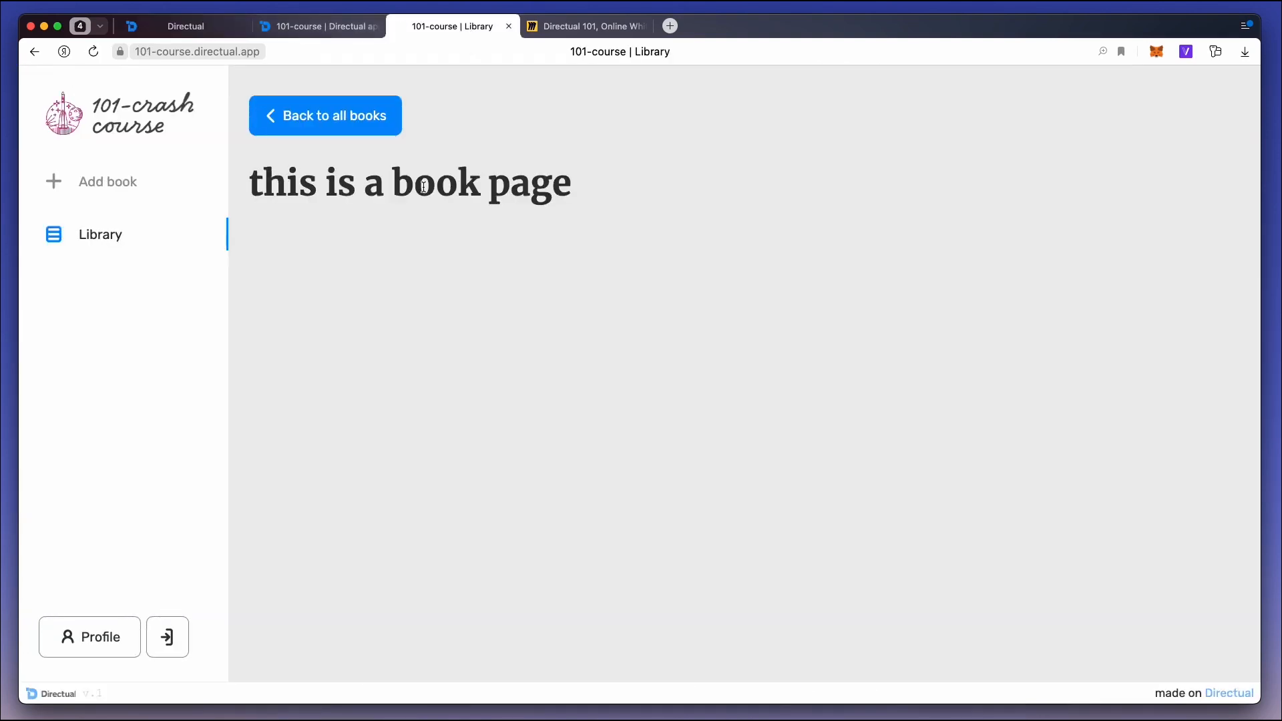
left_click(369, 115)
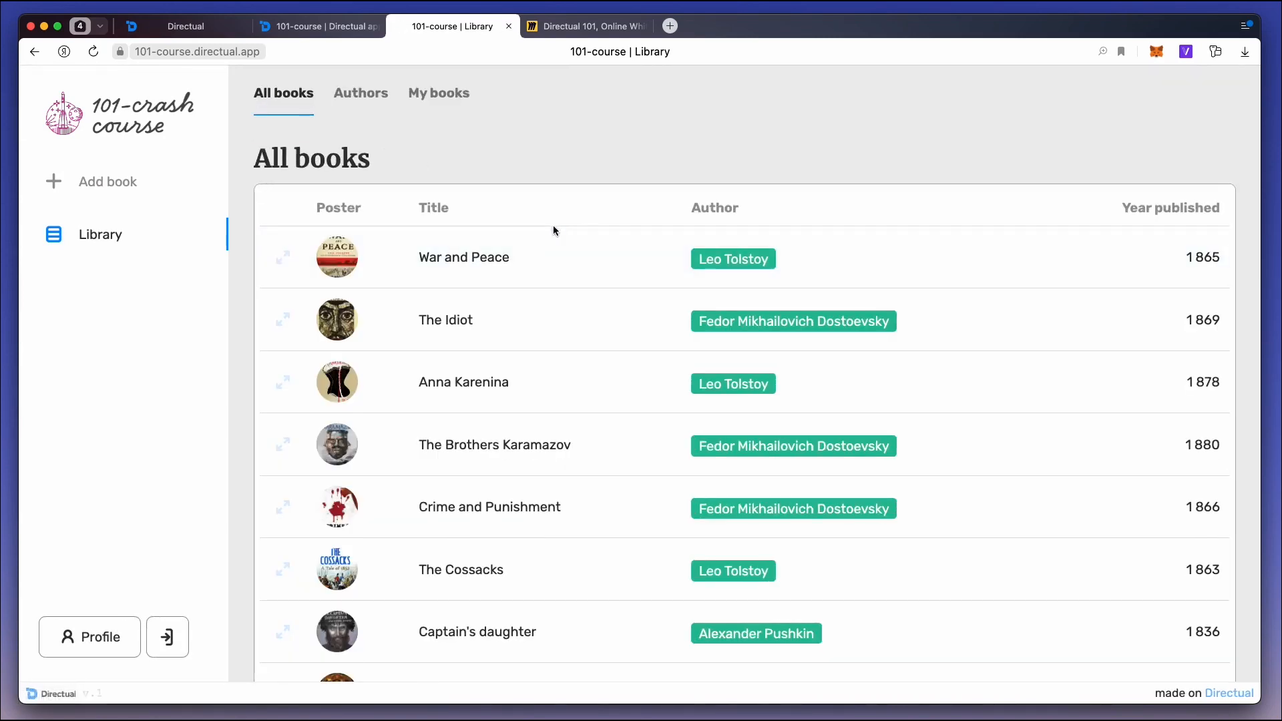
left_click(547, 398)
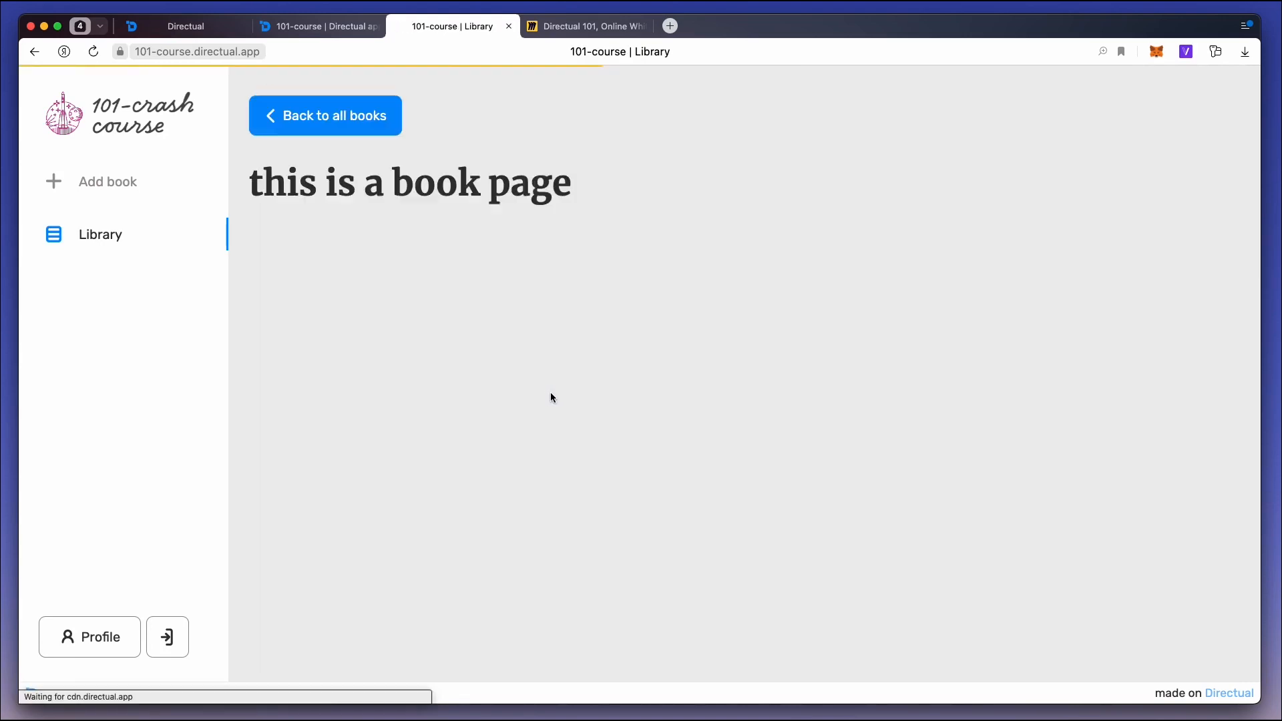
left_click(318, 124)
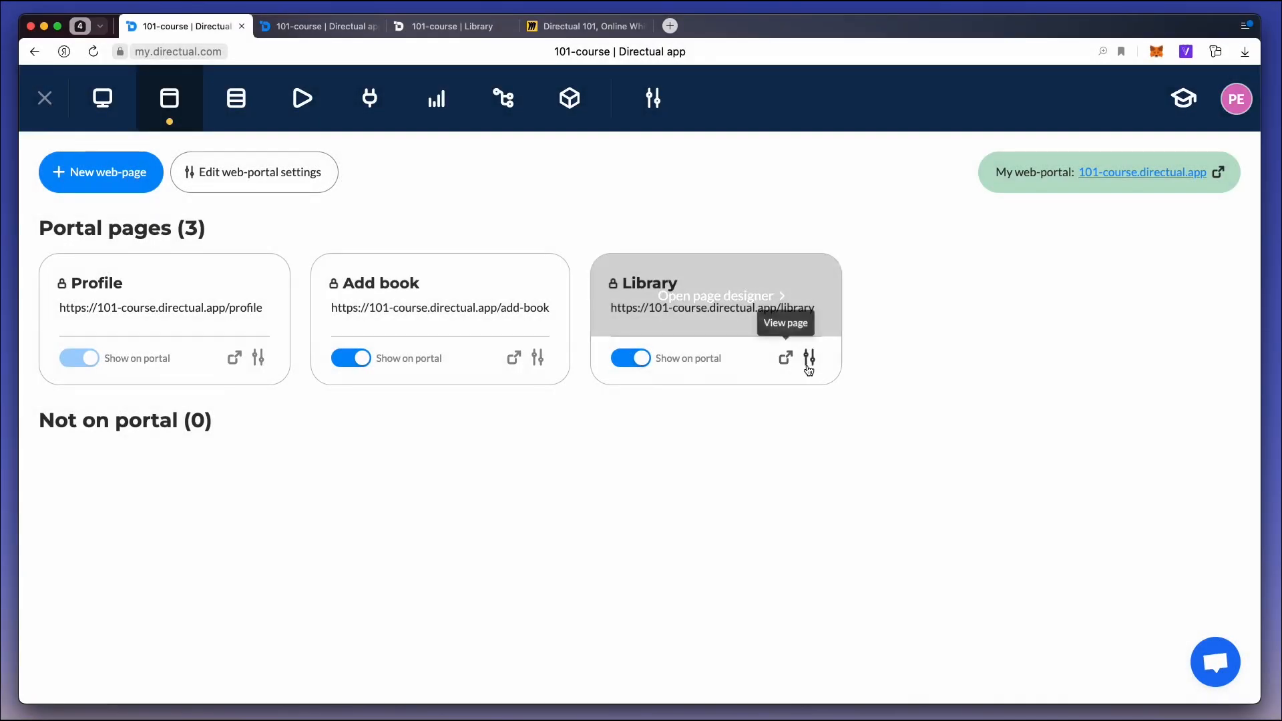
Set the Library page's order to 0 in its page settings and save.
left_click(808, 366)
scroll(495, 501, "down", 3)
left_click(495, 518)
left_click_drag(496, 518, 346, 509)
type("0")
scroll(744, 421, "up", 2)
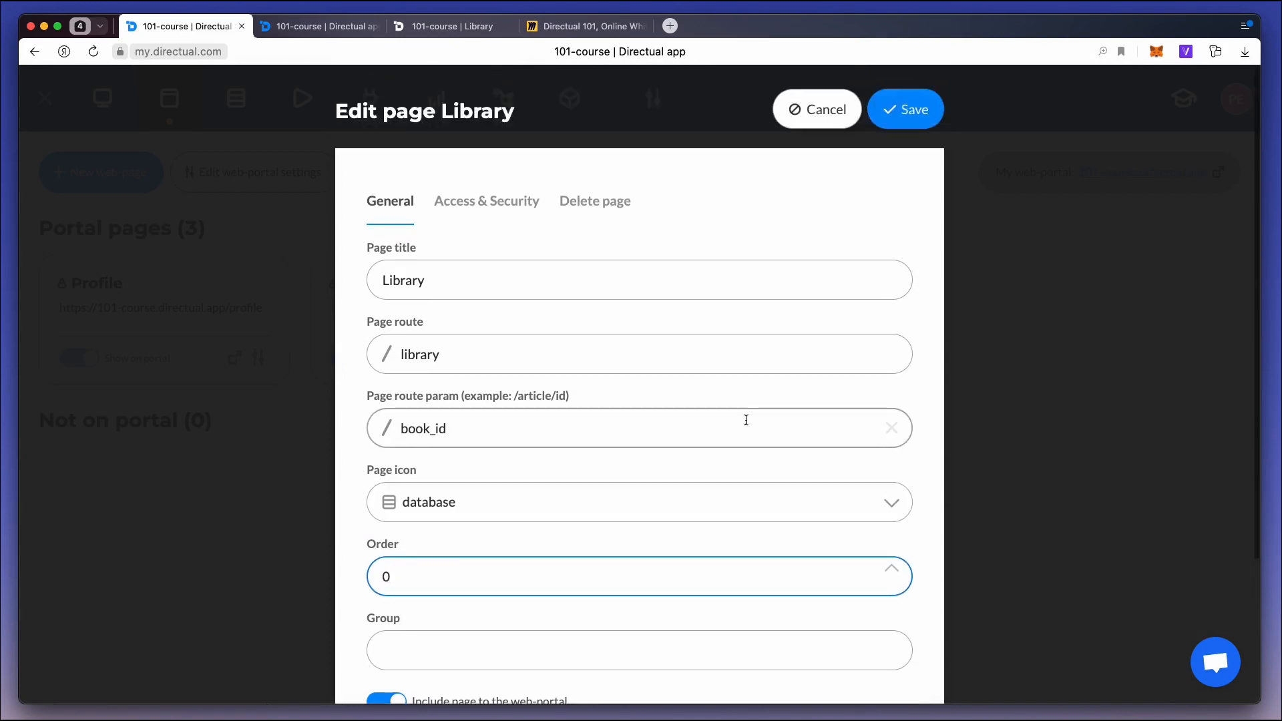
left_click(913, 119)
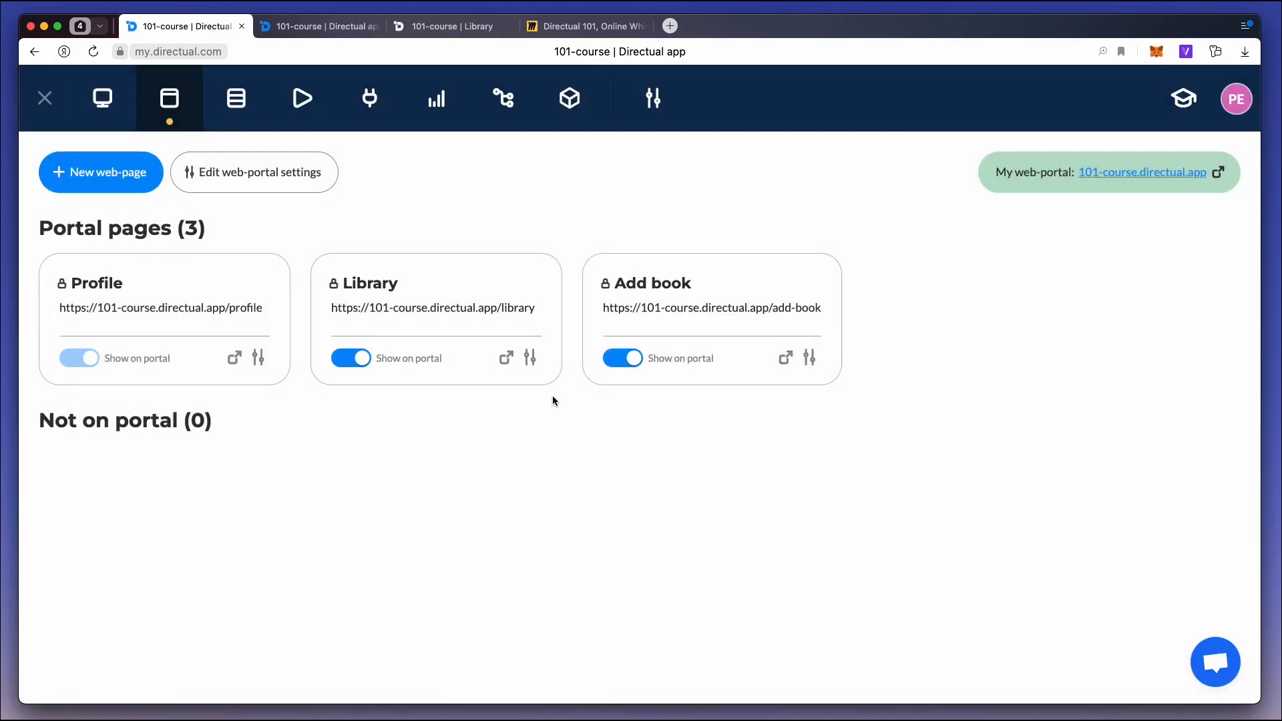
left_click(438, 28)
left_click(137, 127)
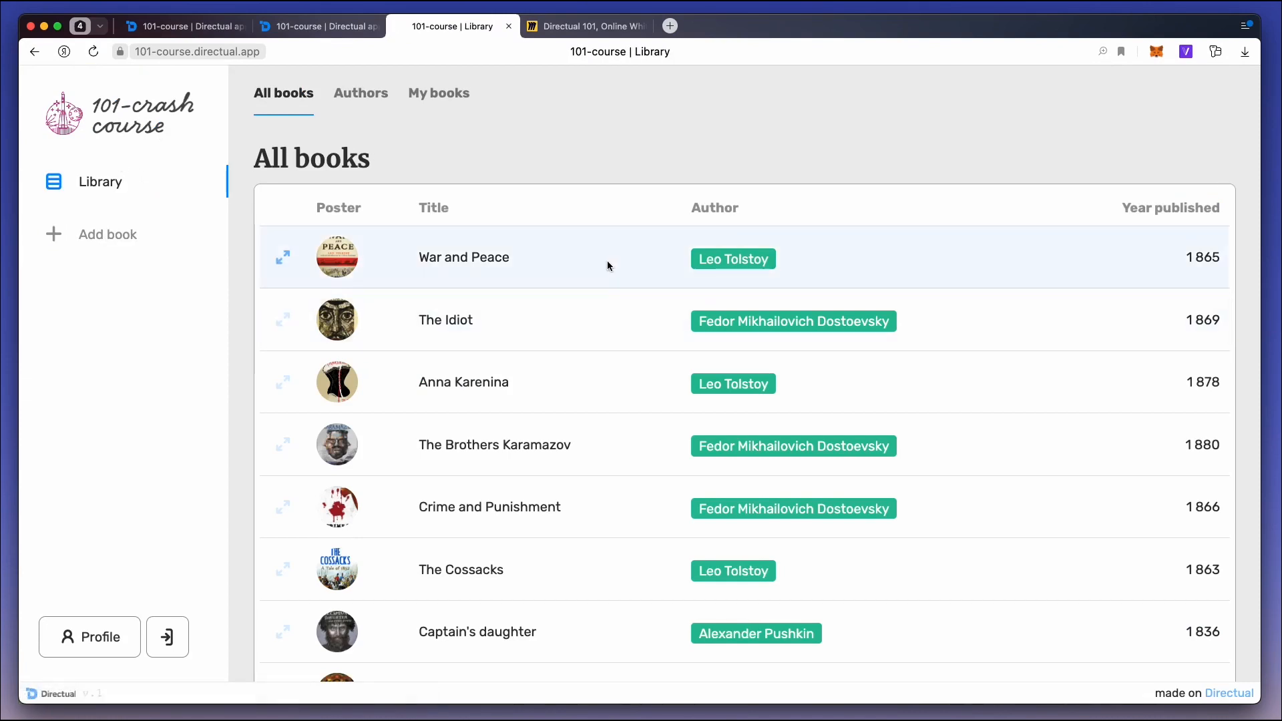
left_click(337, 53)
left_click(335, 54)
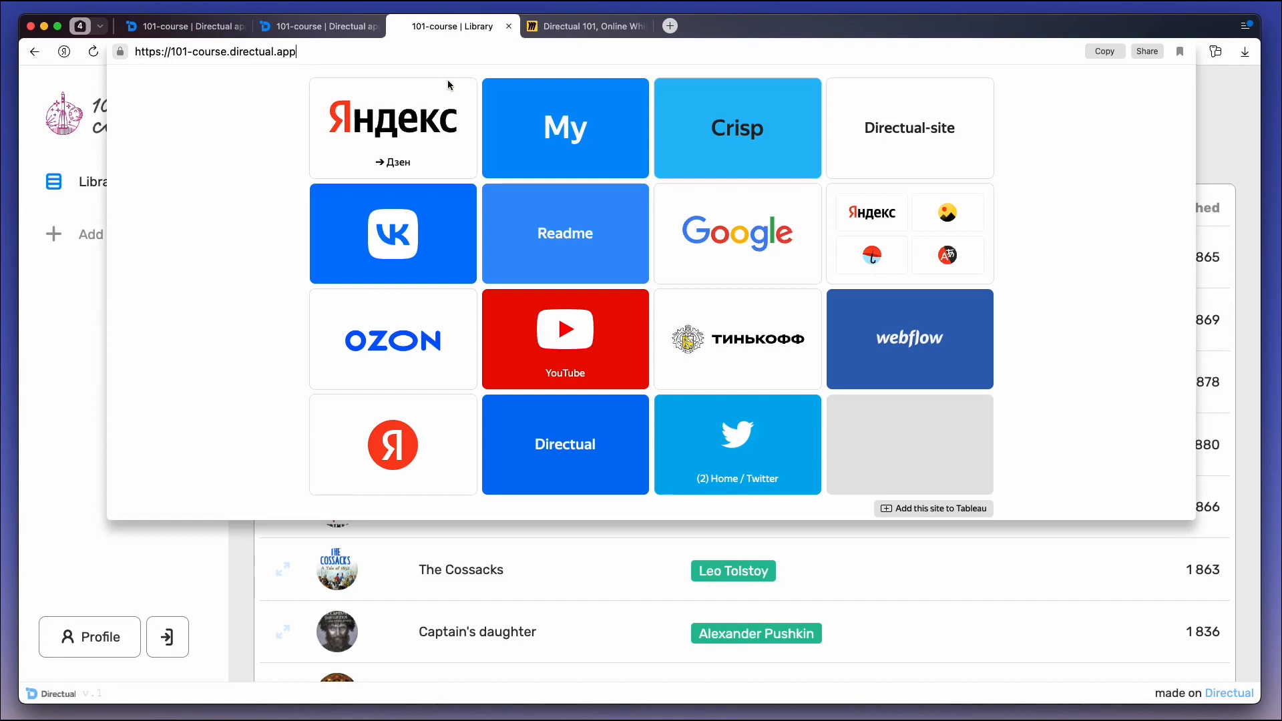
key("Return")
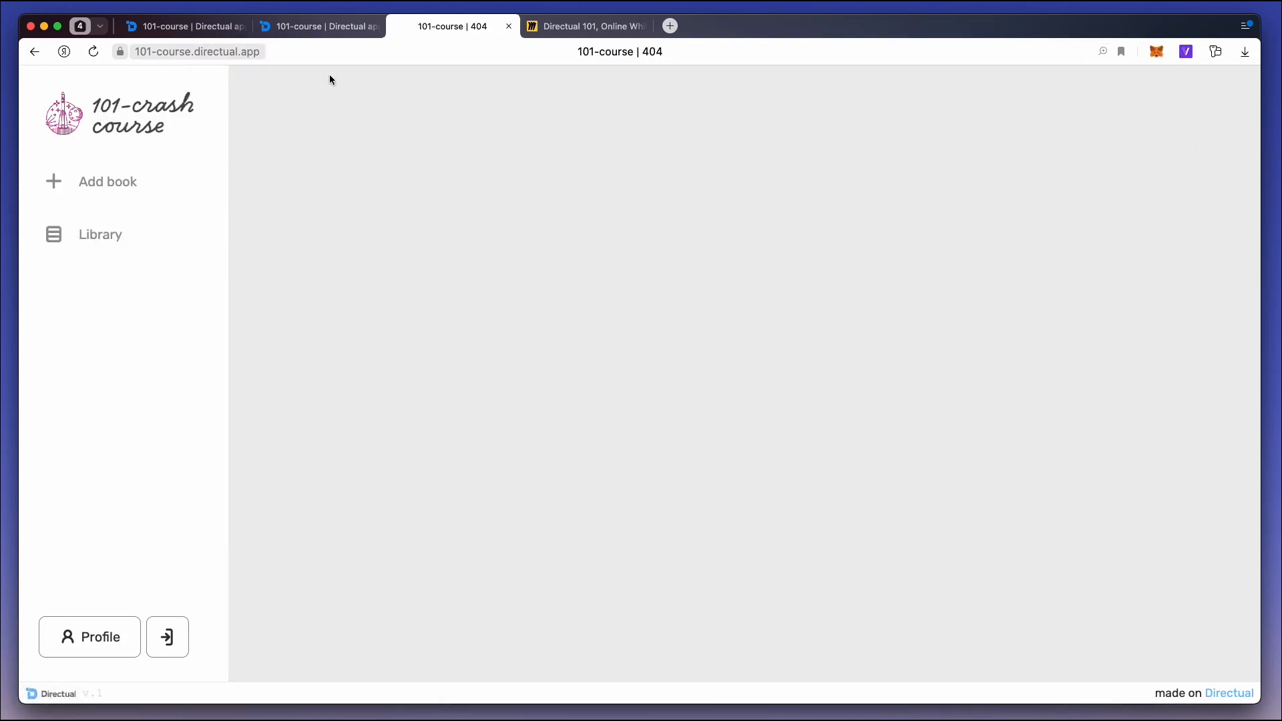
Examine the full address of the book page opened from the portal root and return to the portal's home page.
left_click(295, 52)
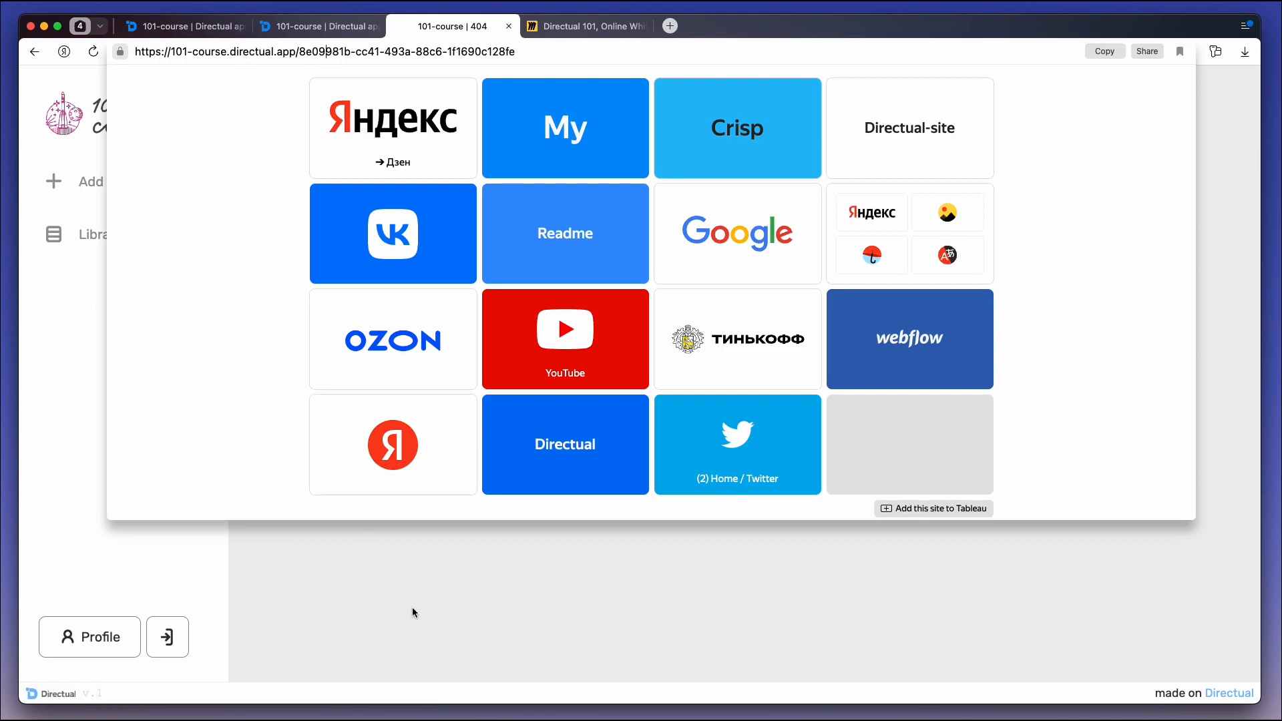
left_click(412, 611)
left_click(137, 111)
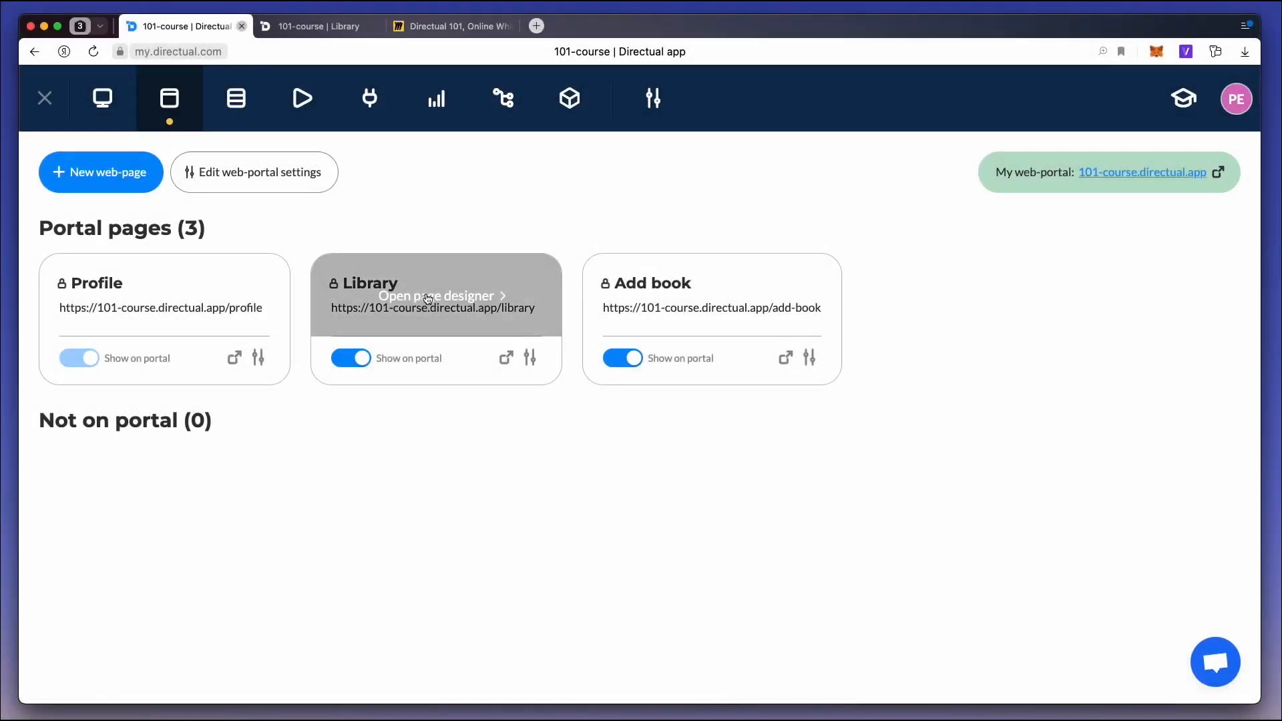
Set the Library page's All books table to open objects on a subpage of another page with the path library, and save.
left_click(428, 298)
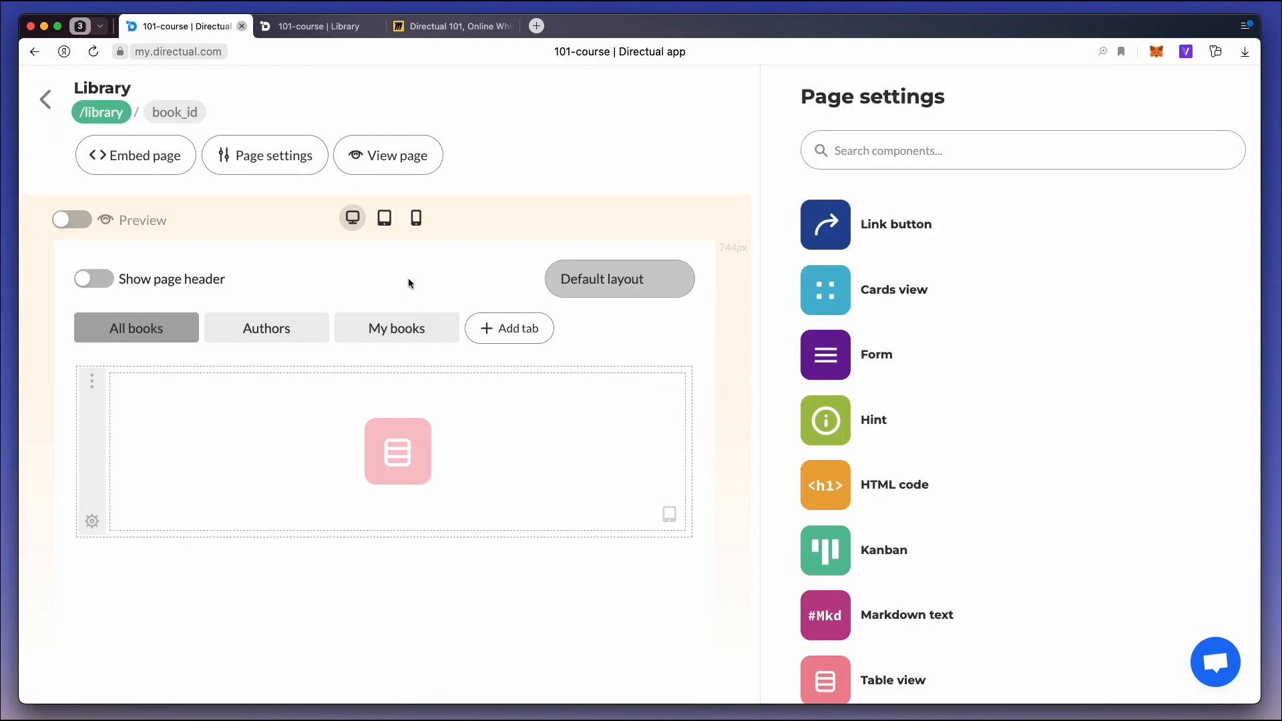
left_click(460, 421)
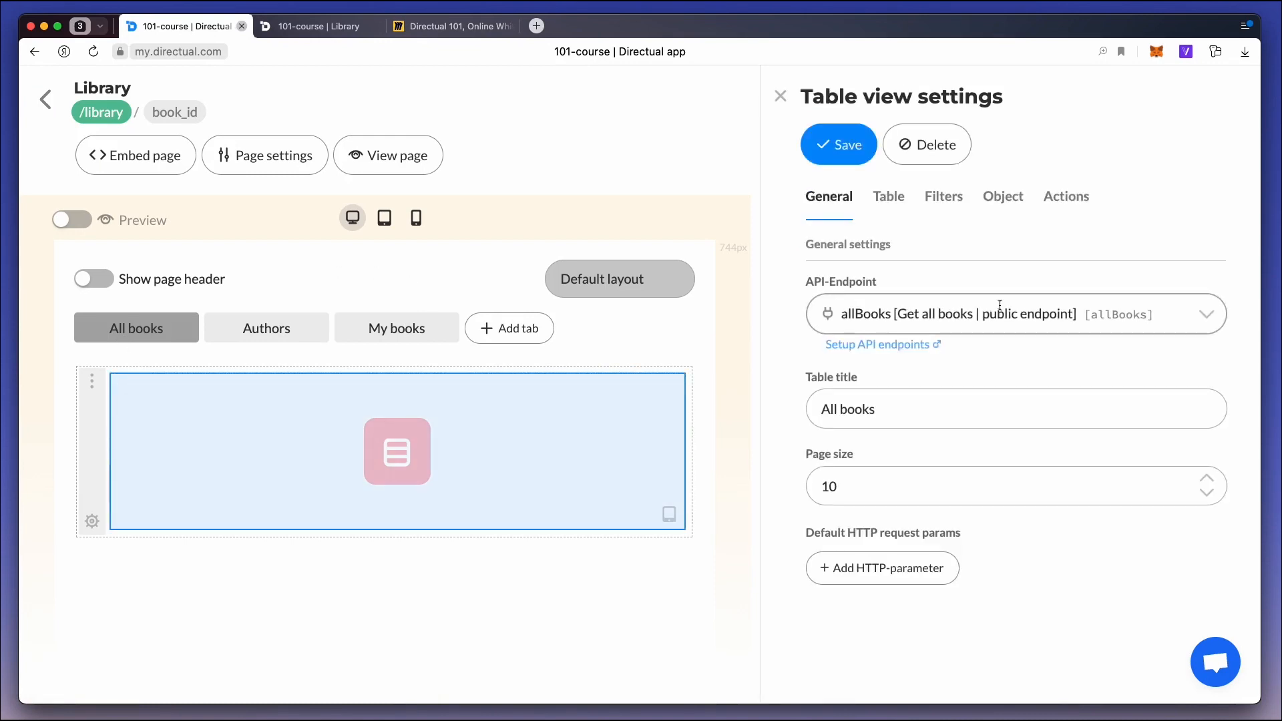
left_click(1007, 200)
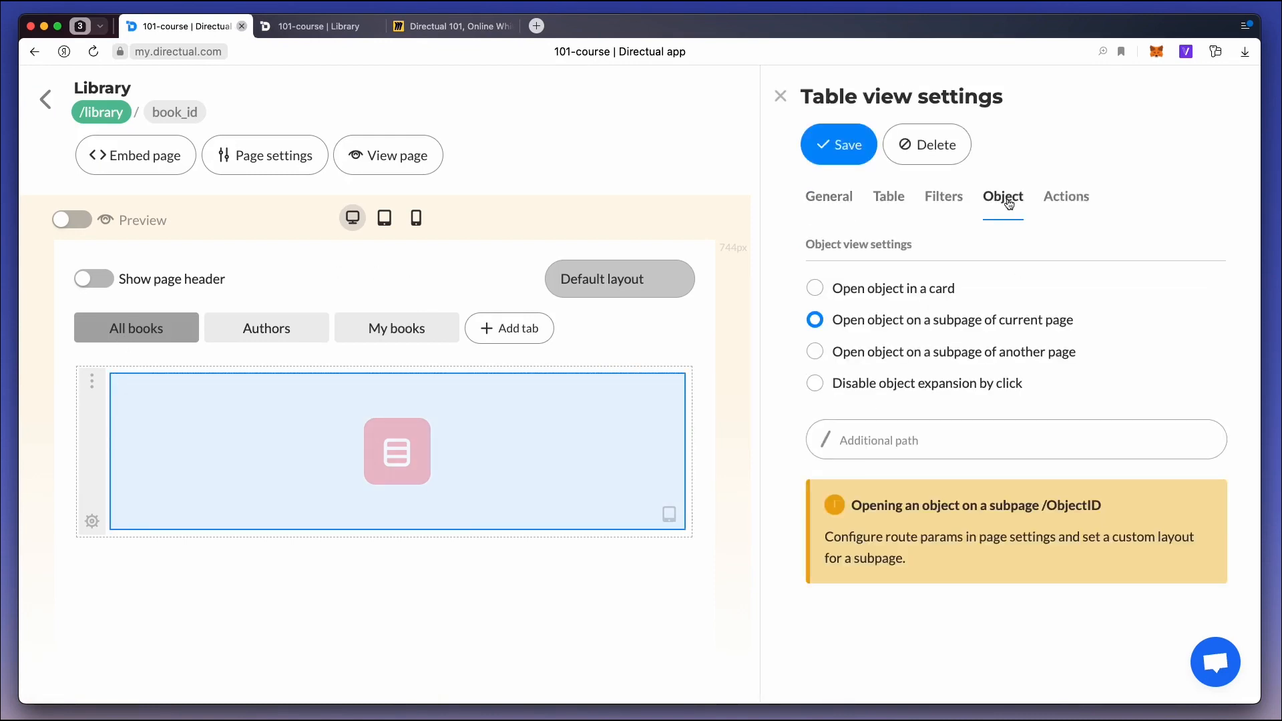
left_click(886, 358)
left_click(852, 441)
type("library")
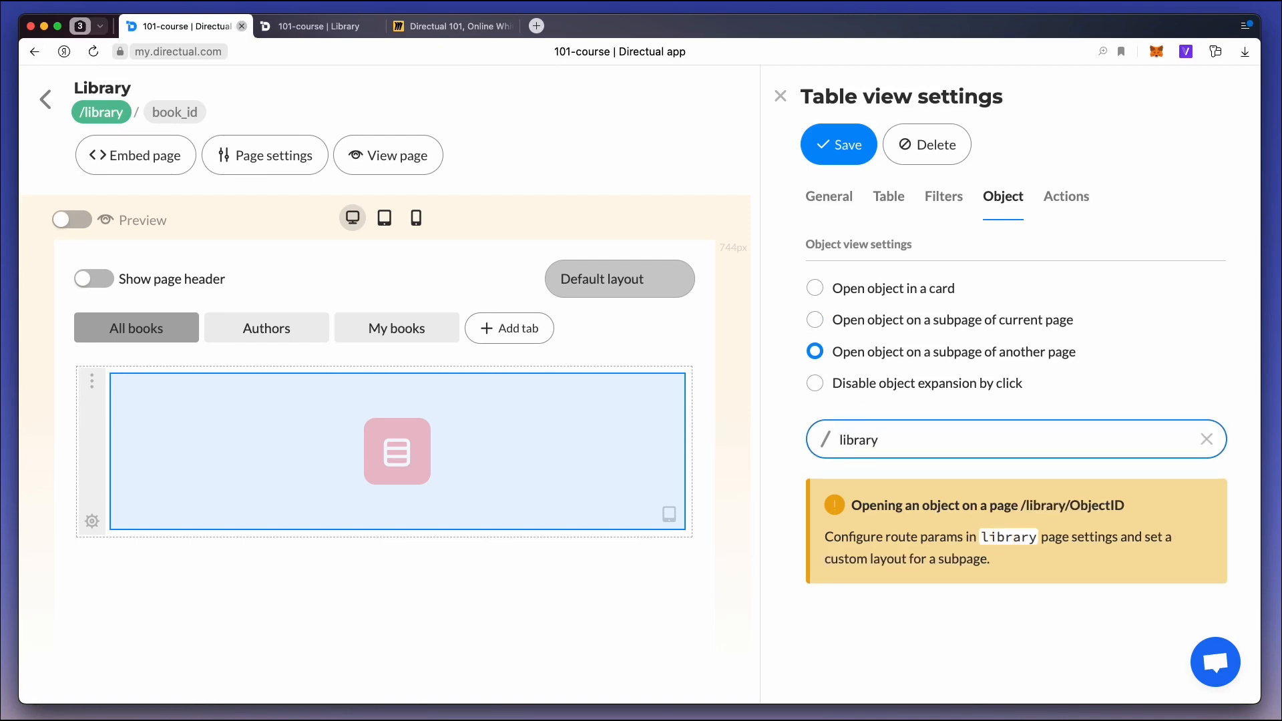
left_click(835, 140)
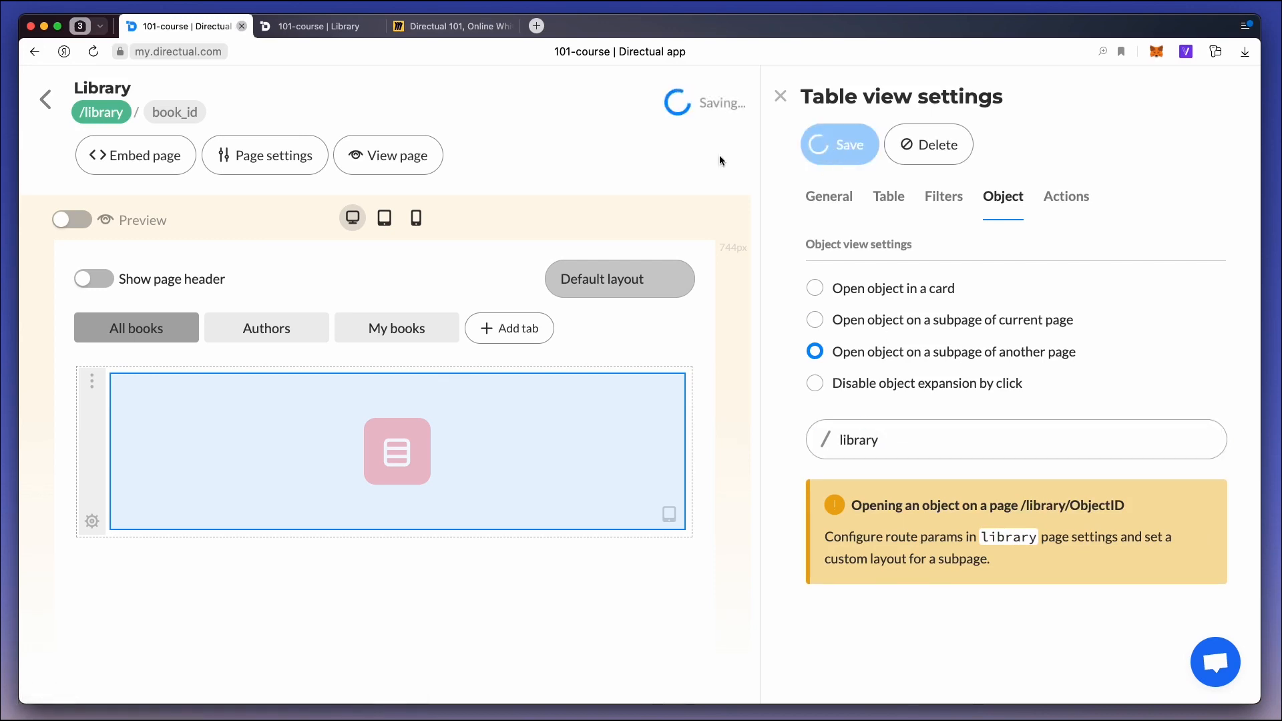
Reload the published portal, open War and Peace from the home page's table and return to all books.
left_click(340, 28)
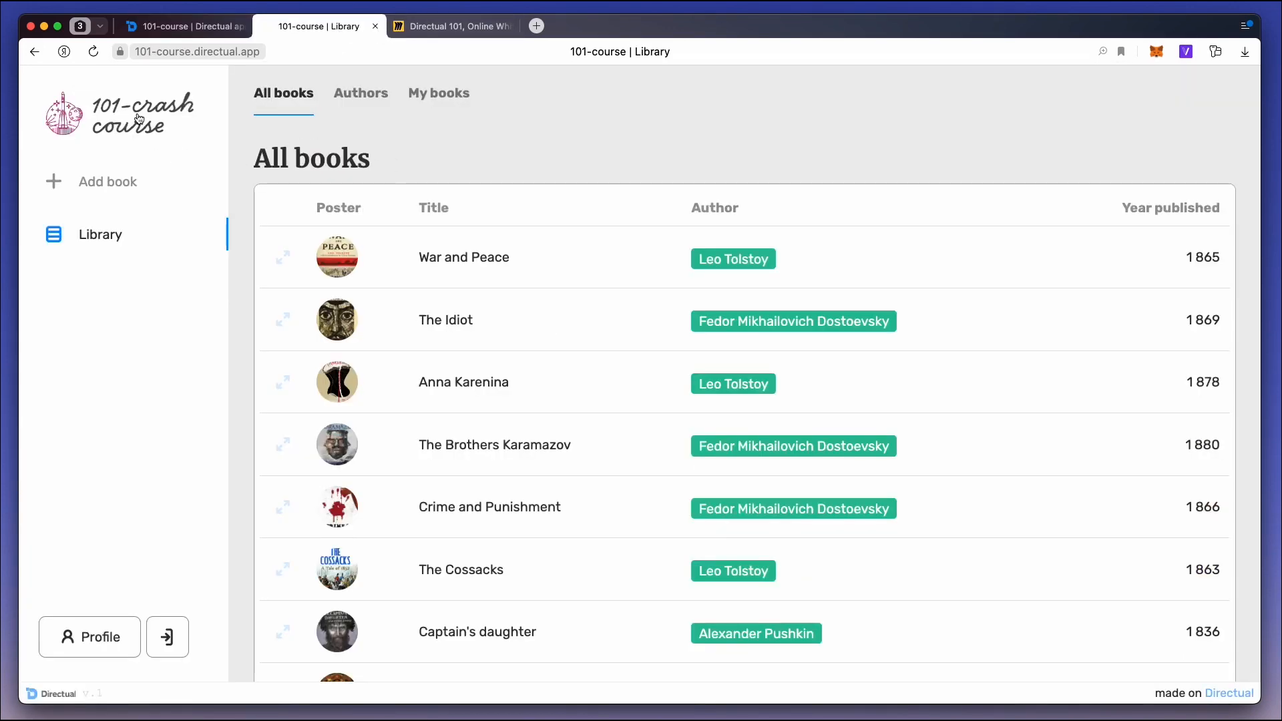
key("super+r")
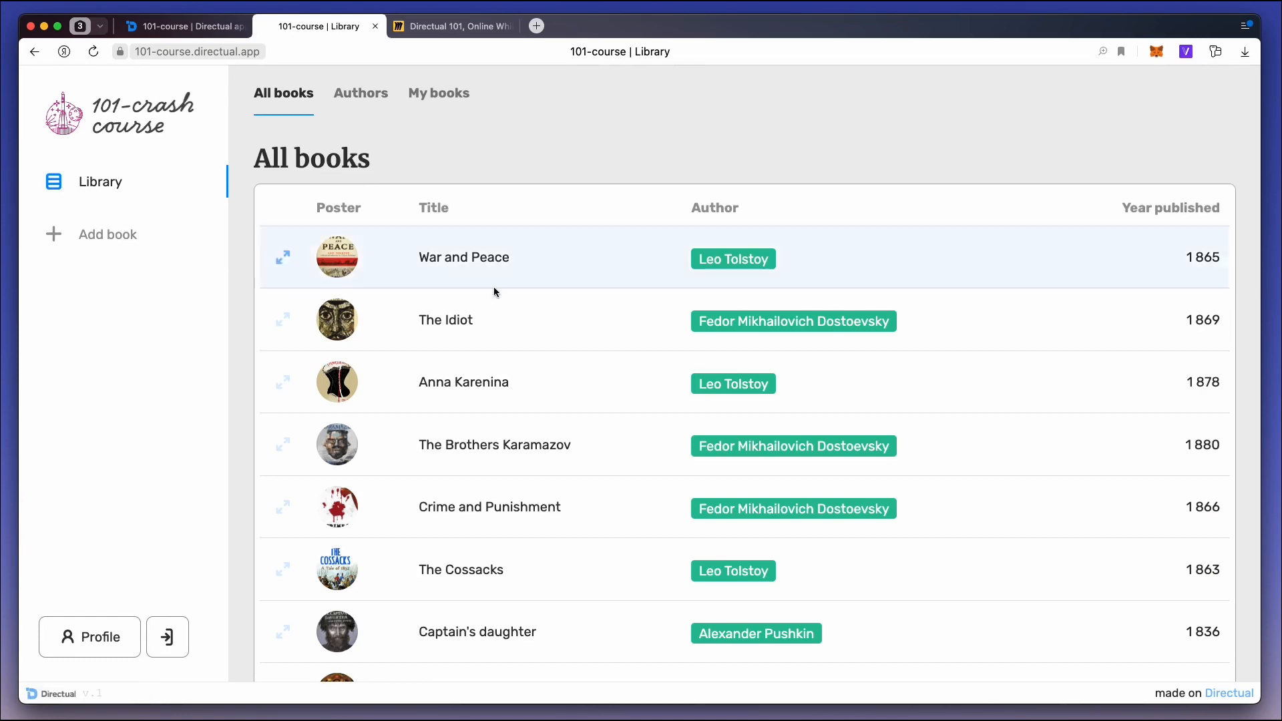
left_click(577, 267)
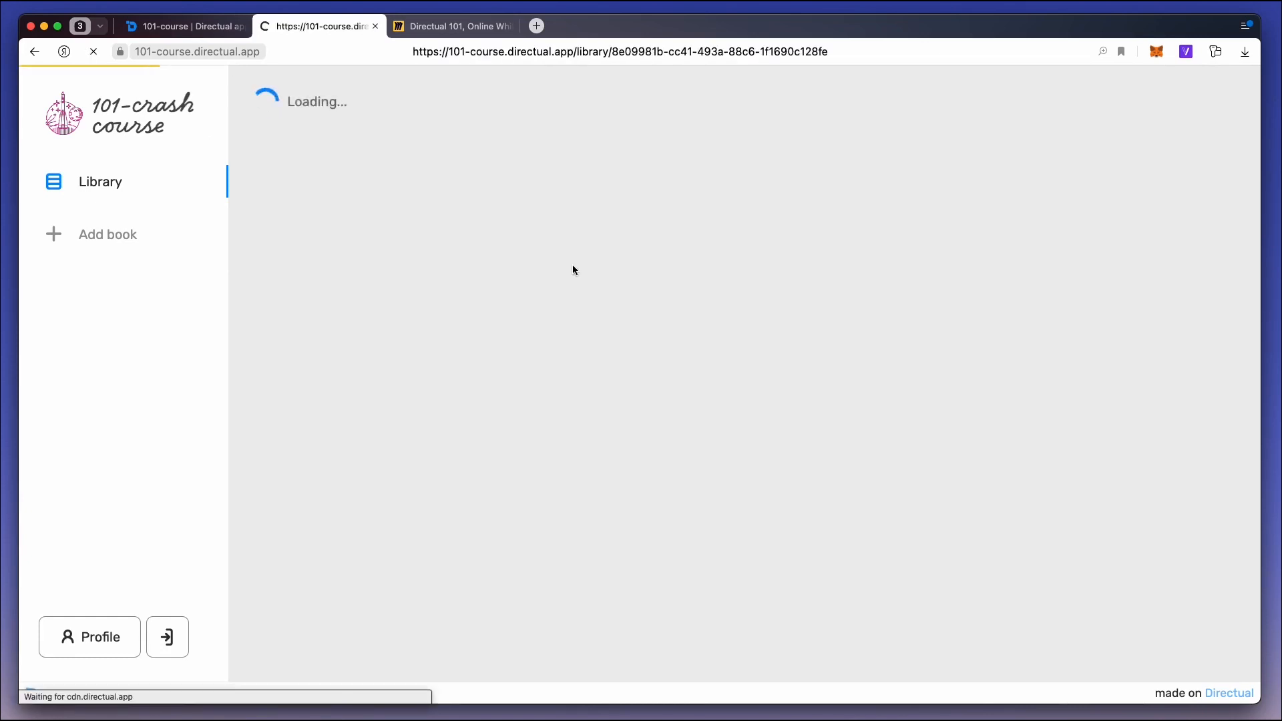
left_click(335, 120)
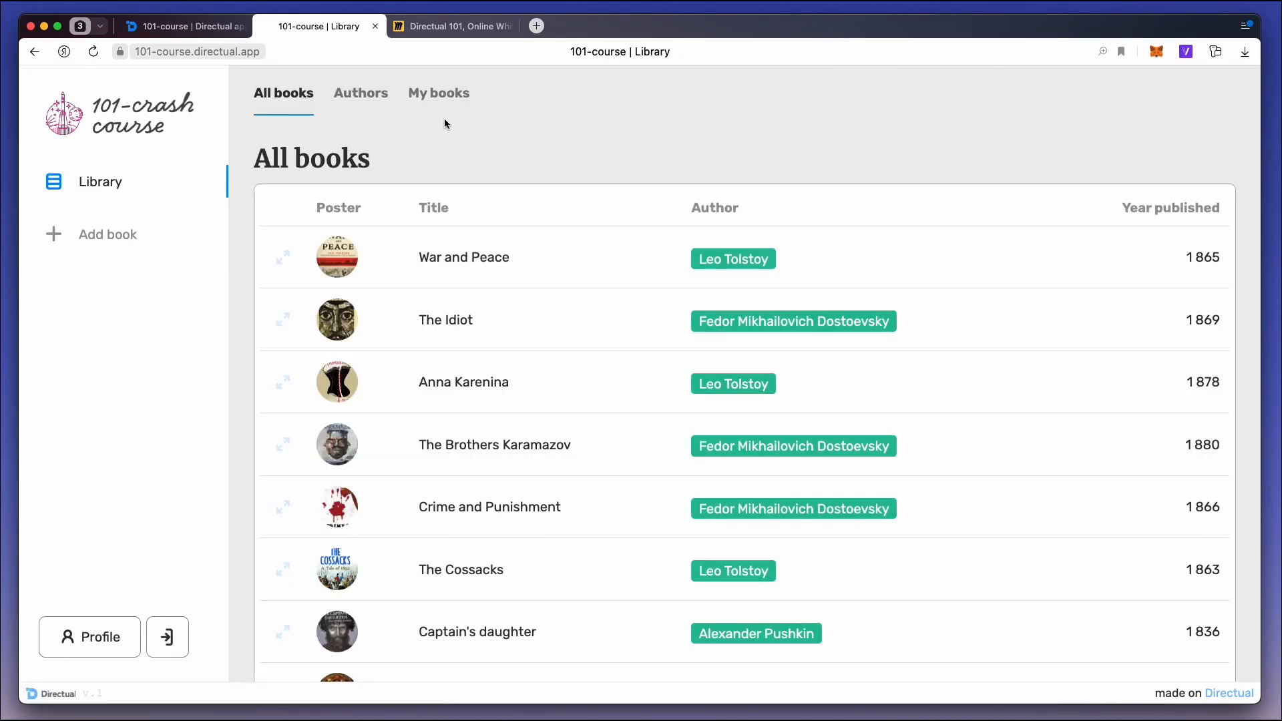
Highlight Subpages and Navigation on the Miro board and open The Cossacks in the published portal.
left_click(464, 27)
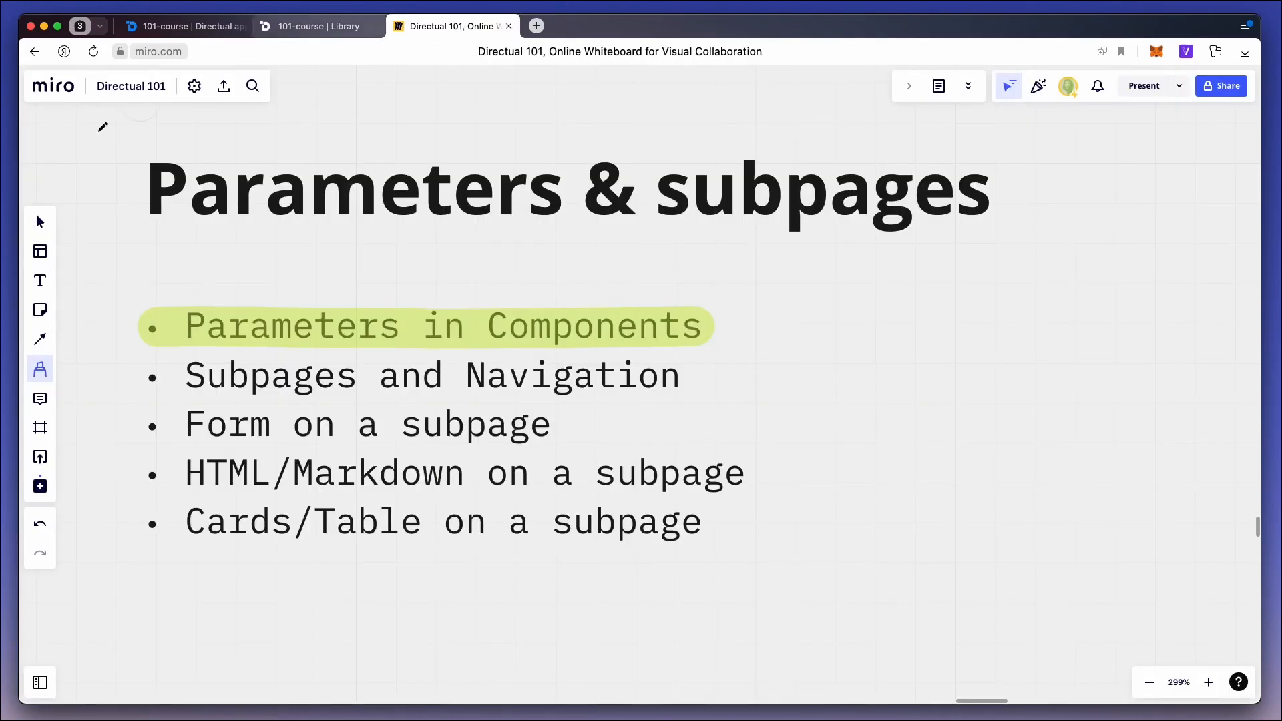
left_click_drag(145, 376, 692, 369)
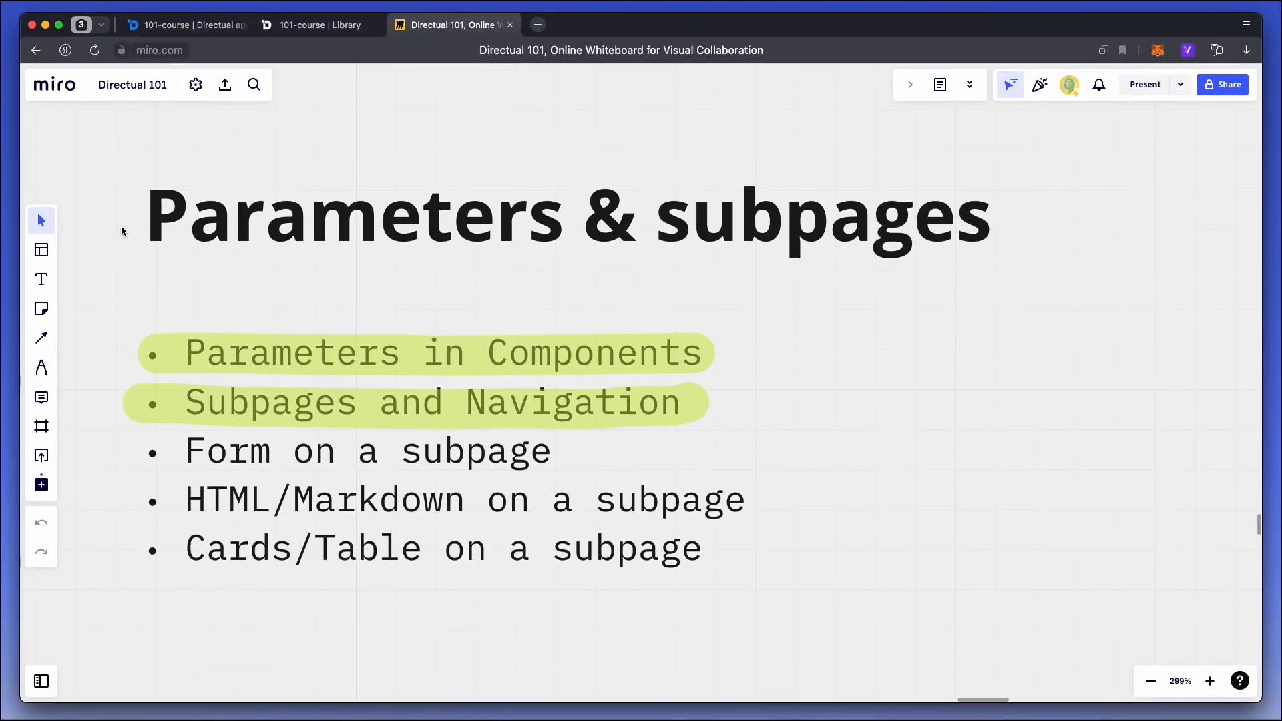
left_click(334, 28)
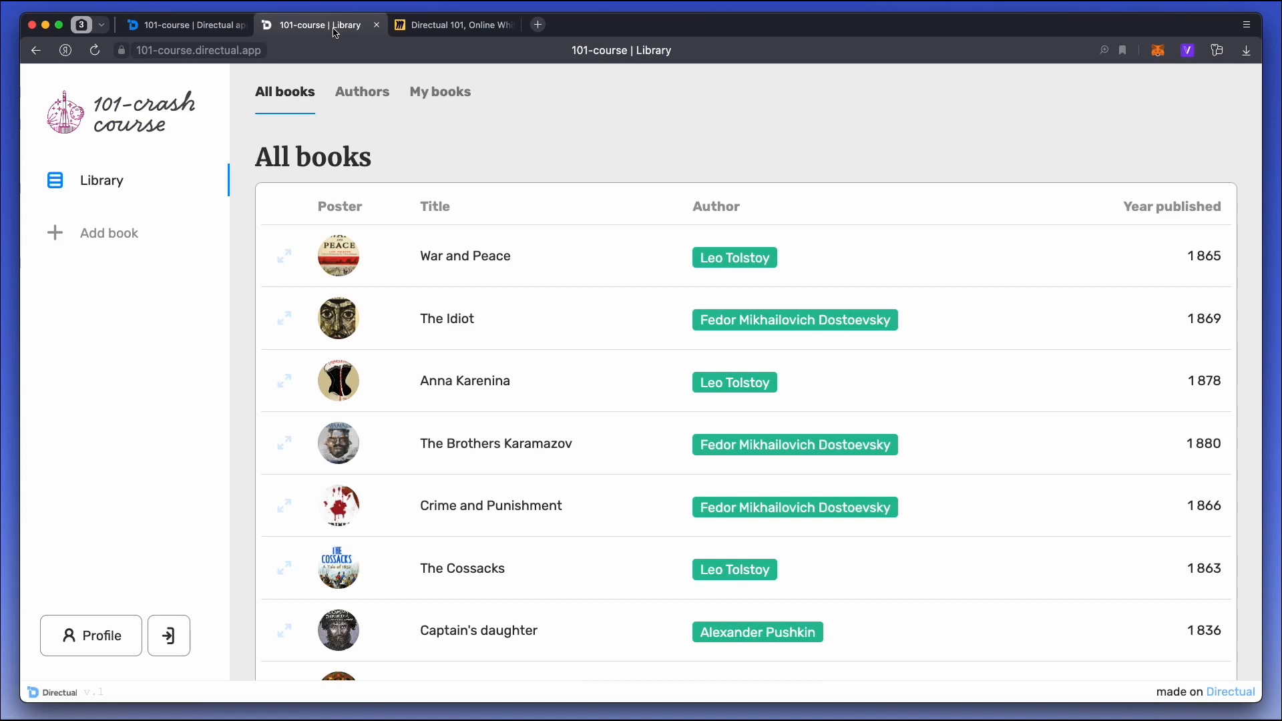
left_click(553, 562)
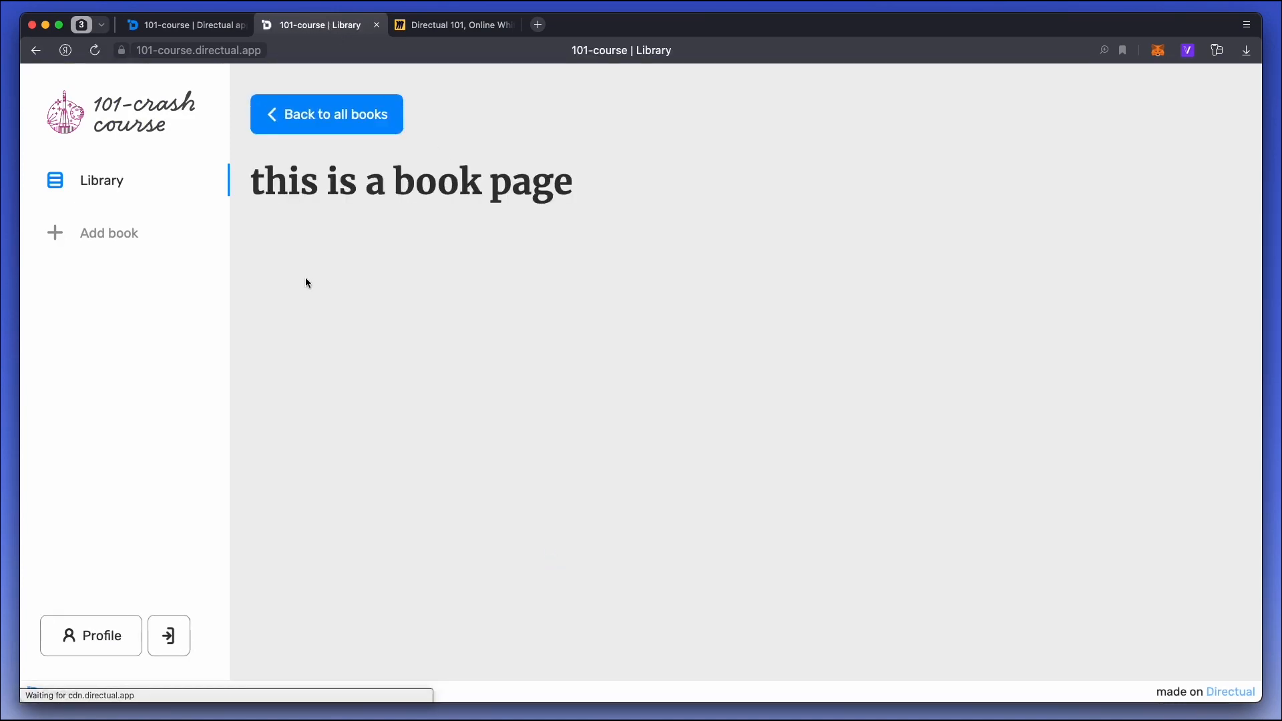
Replace the Markdown text on the Library page's book_id subpage with a Form component.
left_click(166, 25)
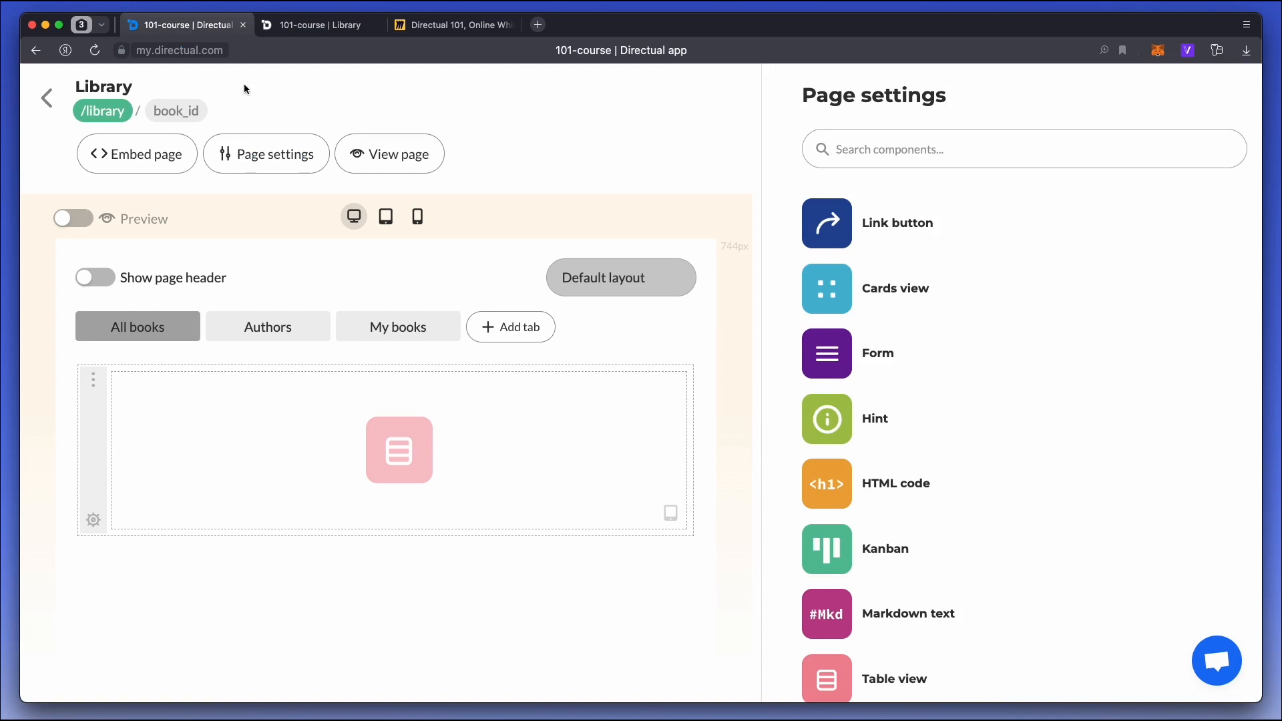
left_click(200, 110)
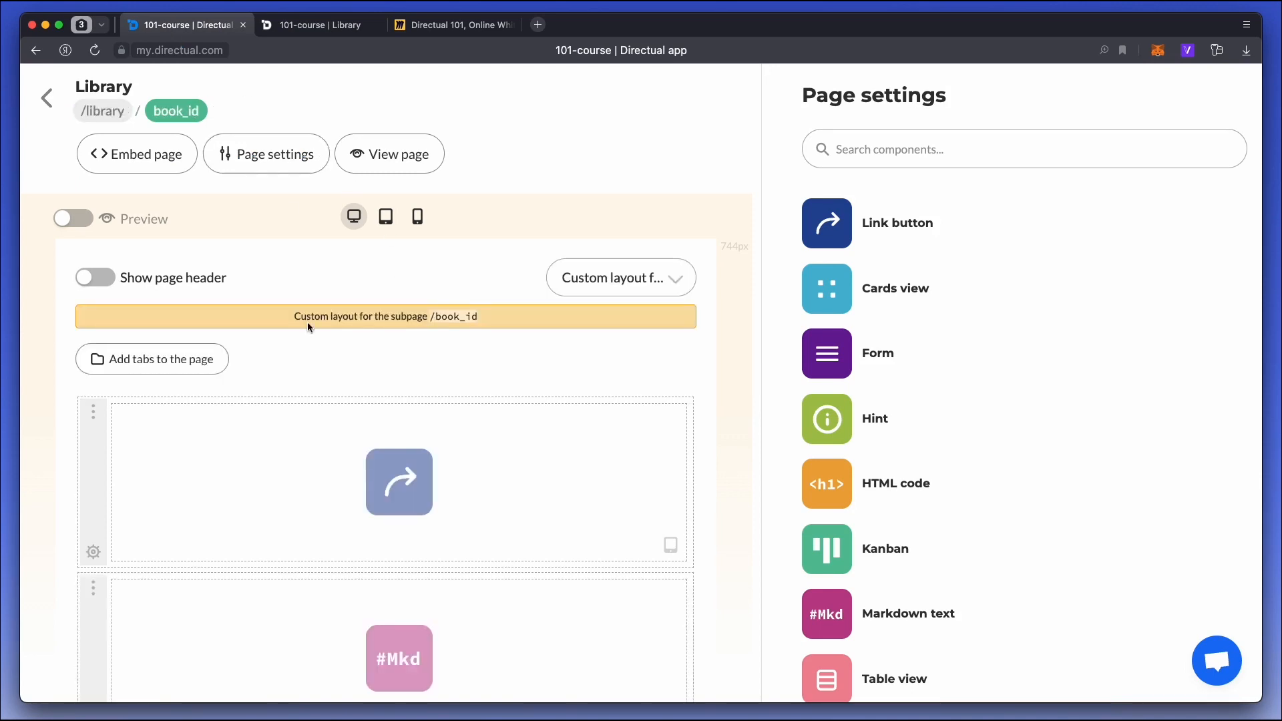
left_click(445, 623)
left_click(928, 143)
left_click(963, 227)
scroll(877, 323, "down", 2)
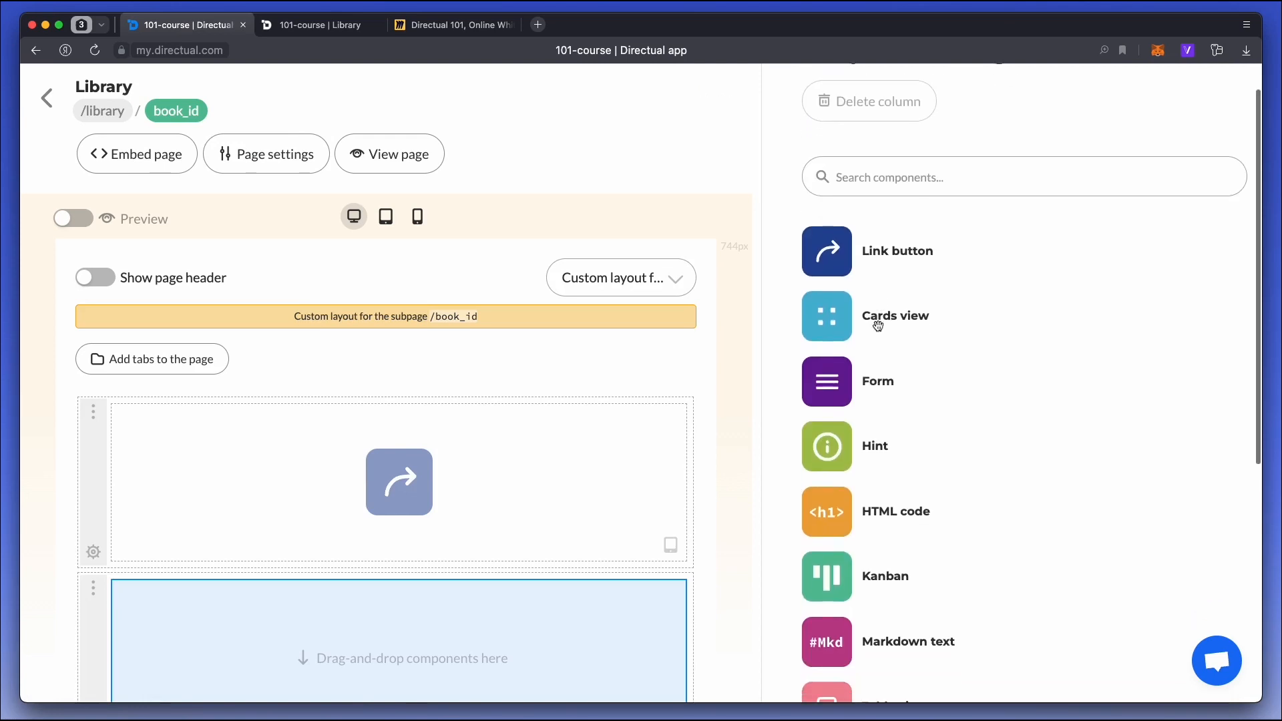
left_click_drag(832, 354, 388, 604)
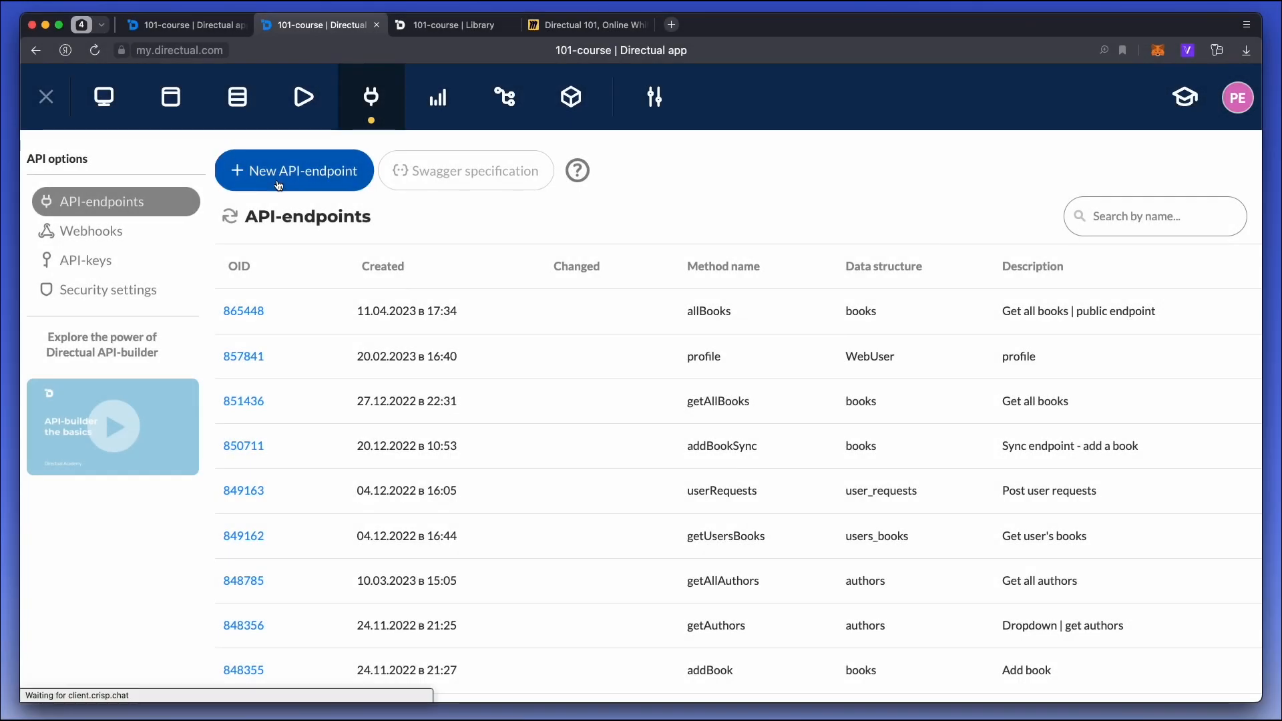
Create an API endpoint for the books structure with the method name bookDetails and description "Get book details | public endpoint".
left_click(298, 172)
left_click(270, 287)
type("boo")
key("Return")
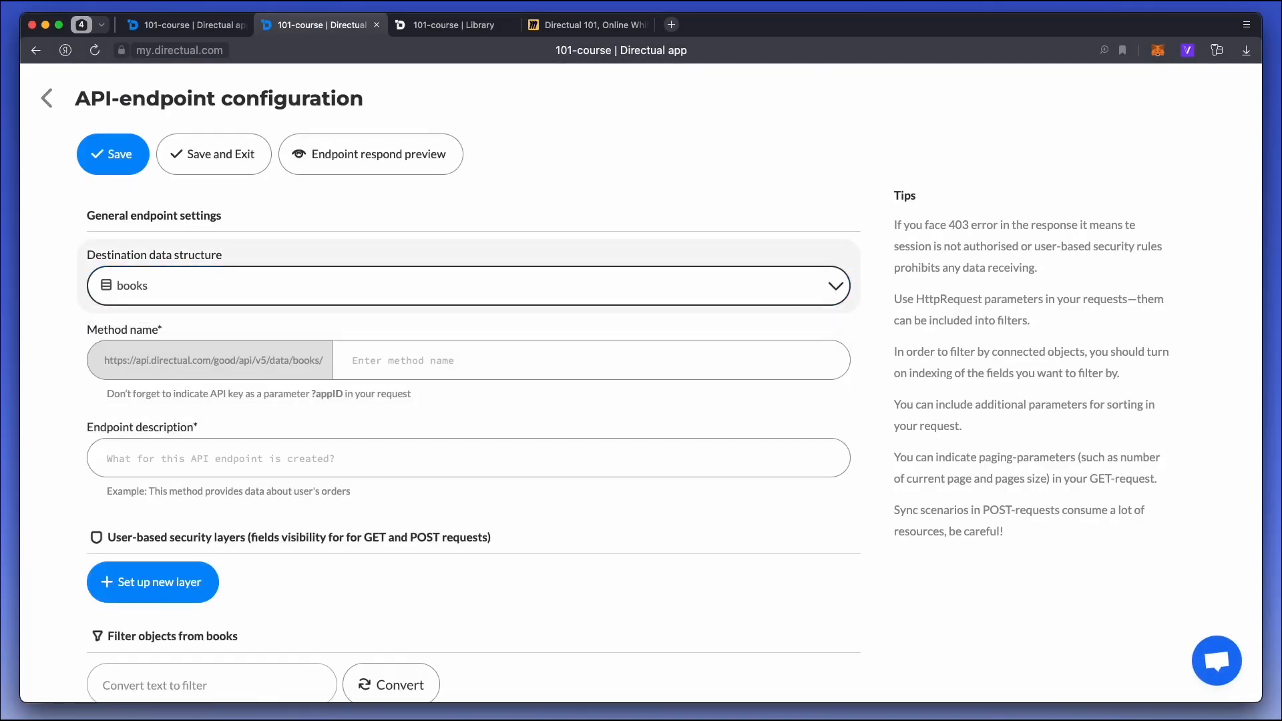
left_click(409, 367)
type("bookD")
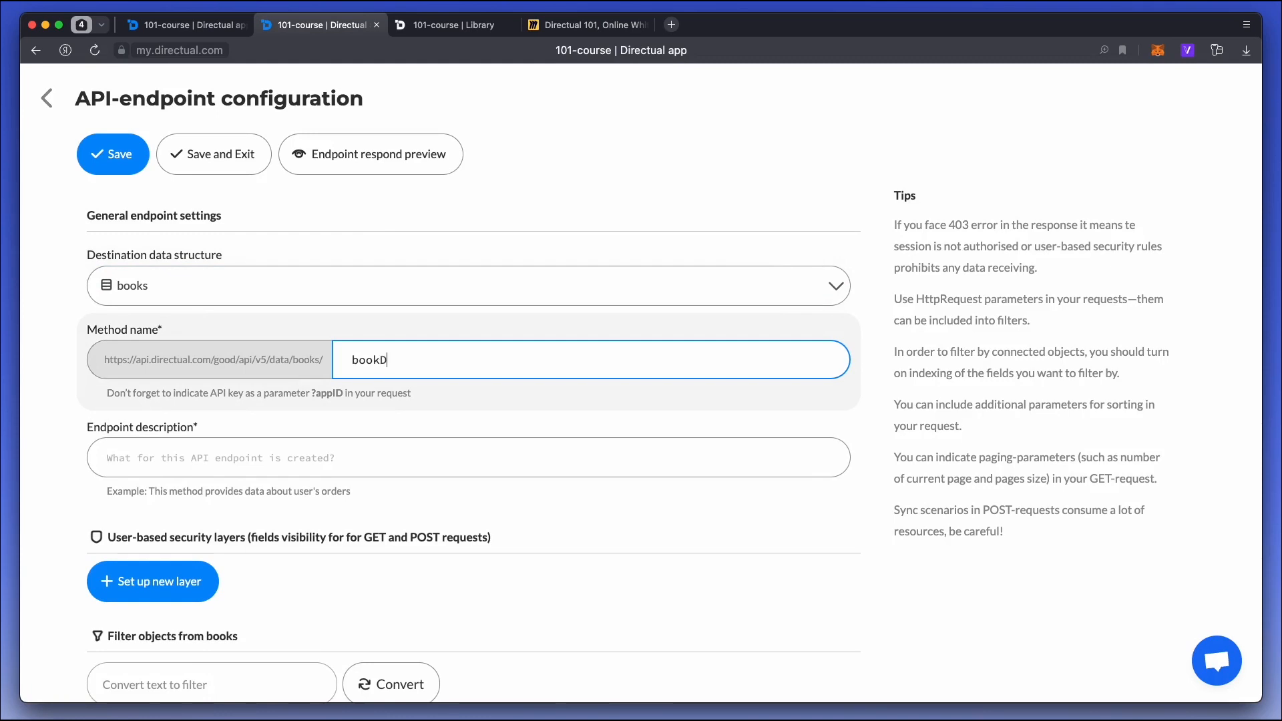
type("etails")
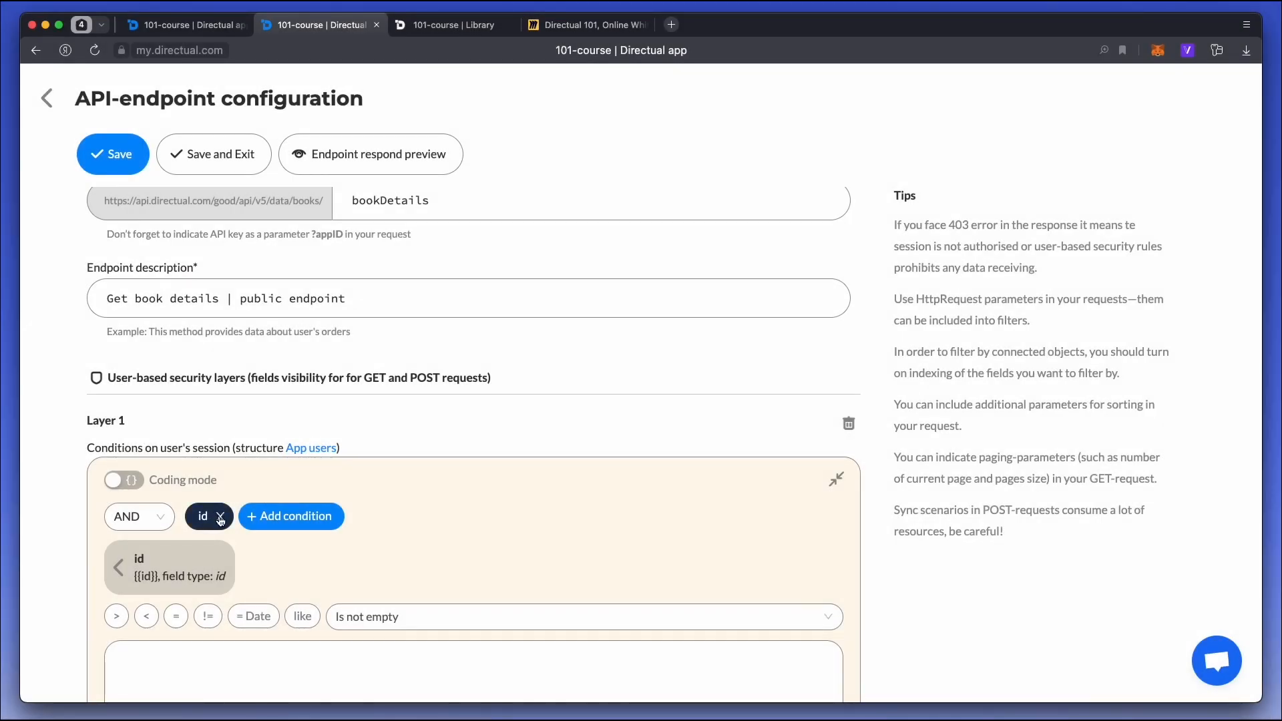
Remove the id condition from the endpoint's Layer 1, make id, title, poster and recommendation readable, and save the endpoint.
left_click(220, 519)
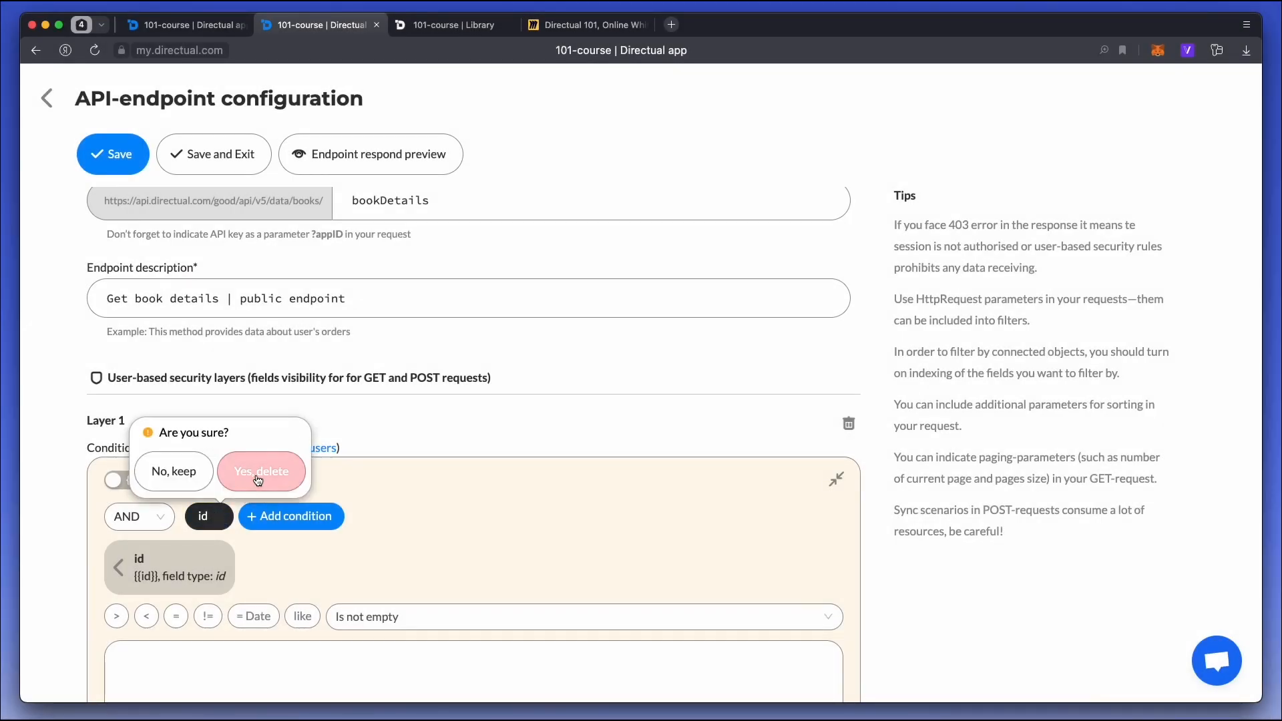
left_click(262, 472)
scroll(213, 486, "down", 3)
left_click(167, 497)
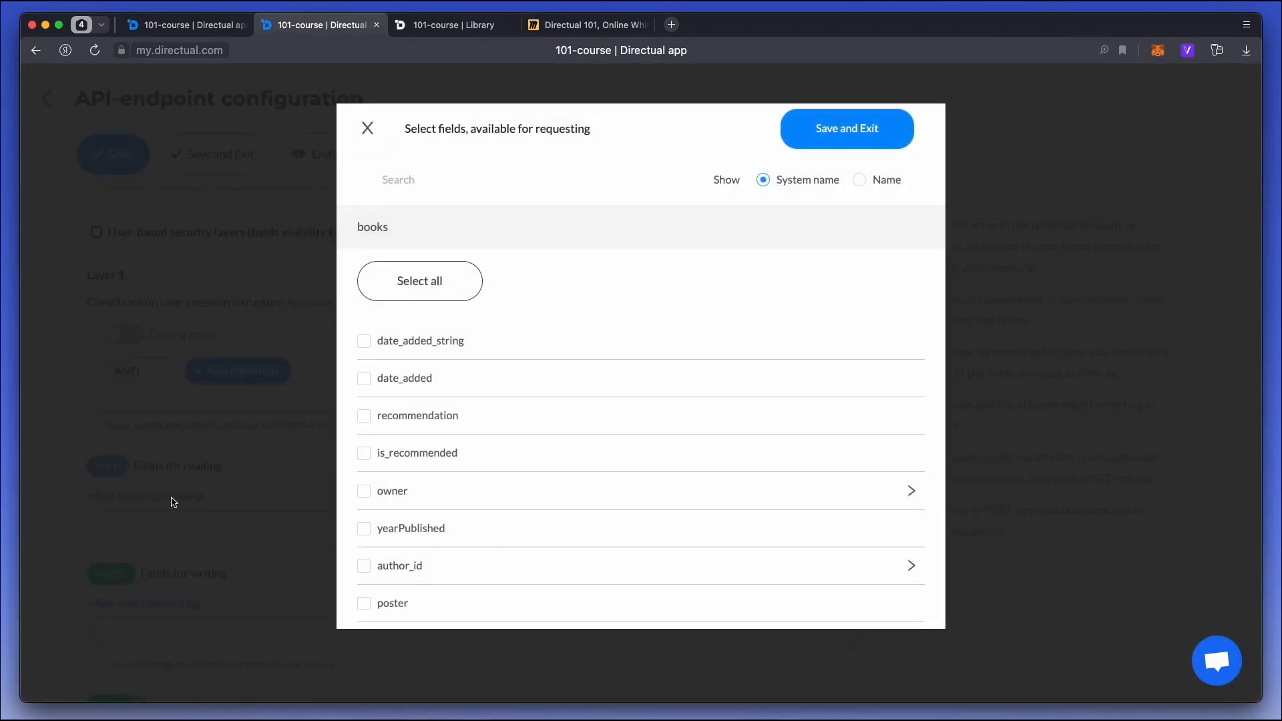
scroll(471, 514, "down", 5)
left_click(372, 501)
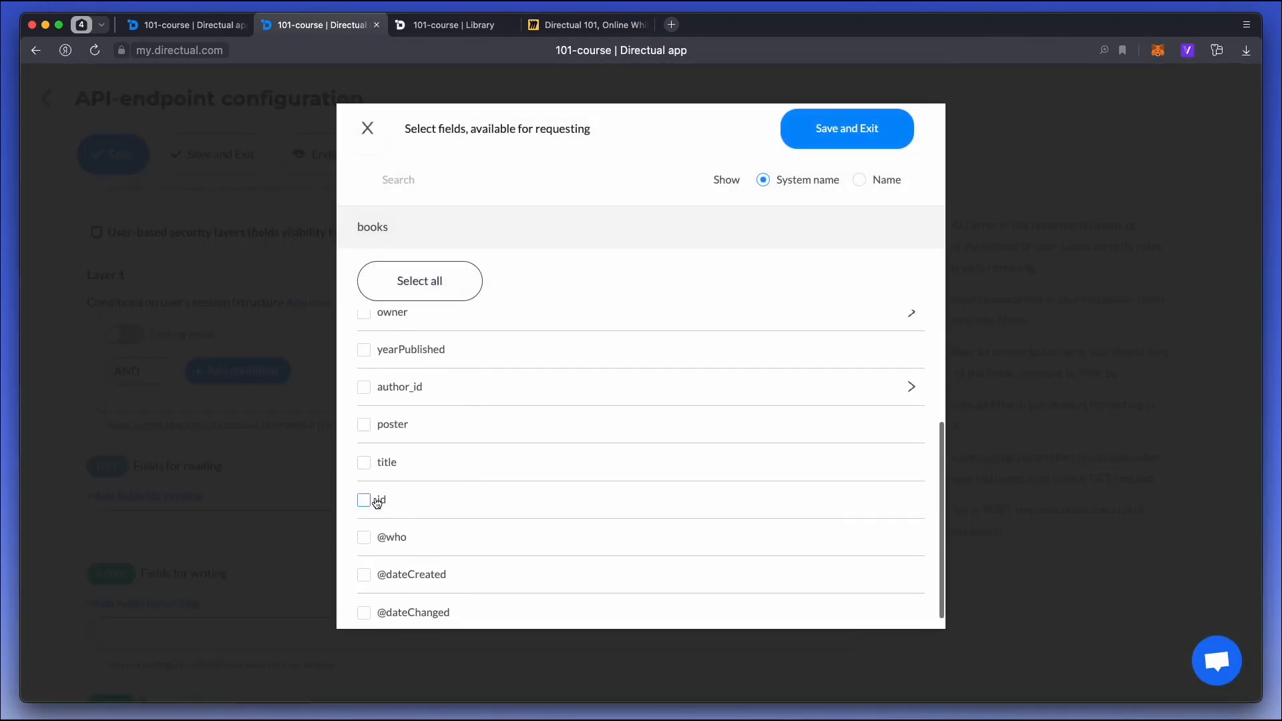
left_click(386, 467)
left_click(393, 428)
scroll(395, 425, "up", 5)
left_click(414, 420)
left_click(839, 140)
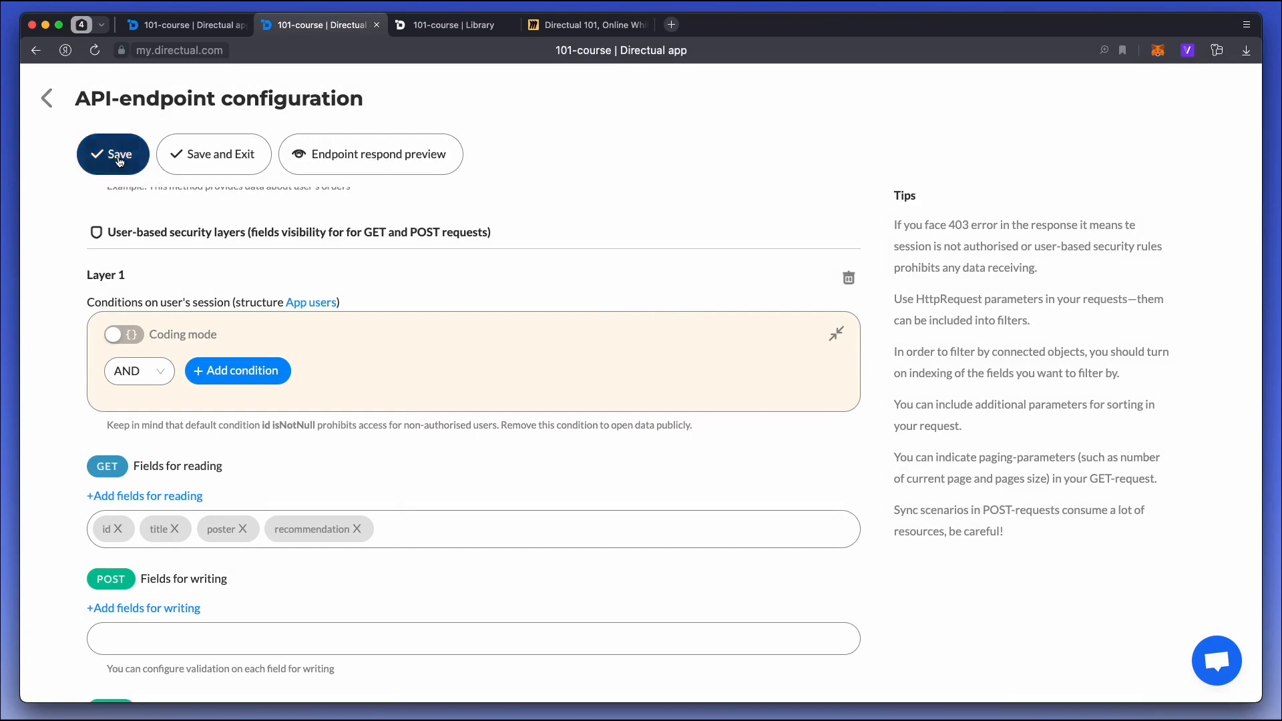
left_click(223, 164)
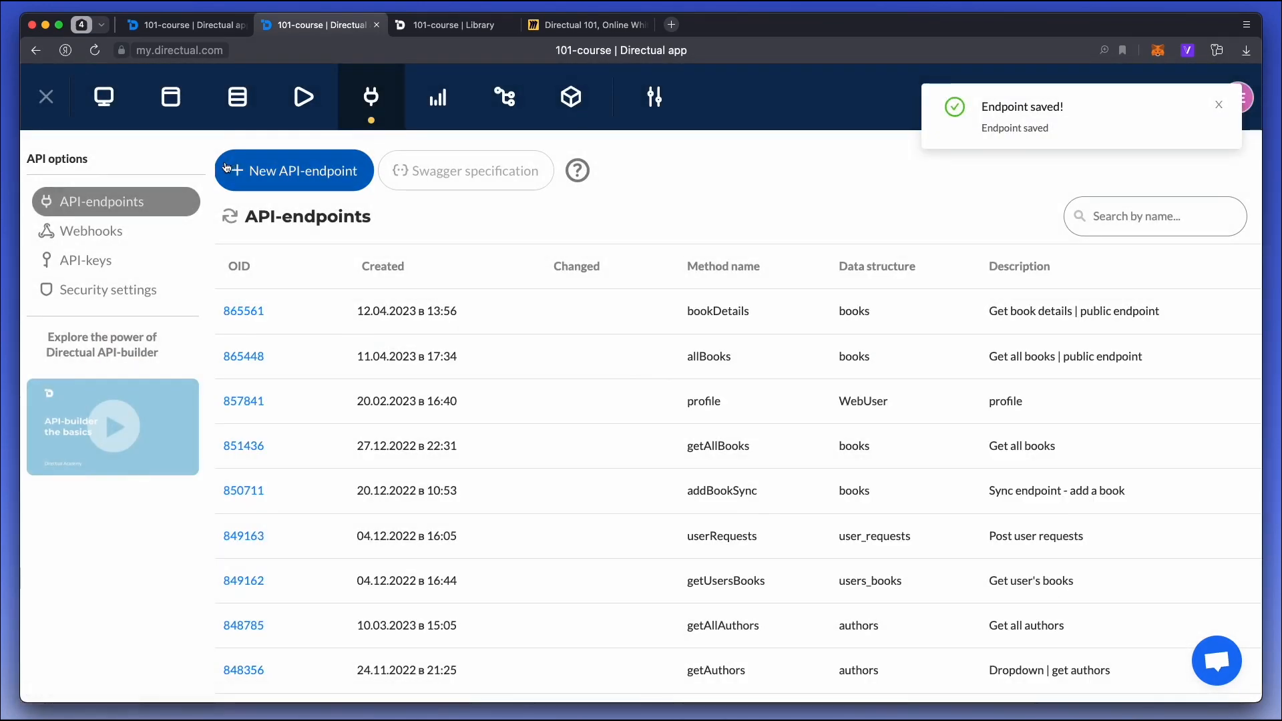
Connect the book_id subpage's form to the endpoint "books / Get book details | public endpoint".
left_click(175, 25)
left_click(928, 300)
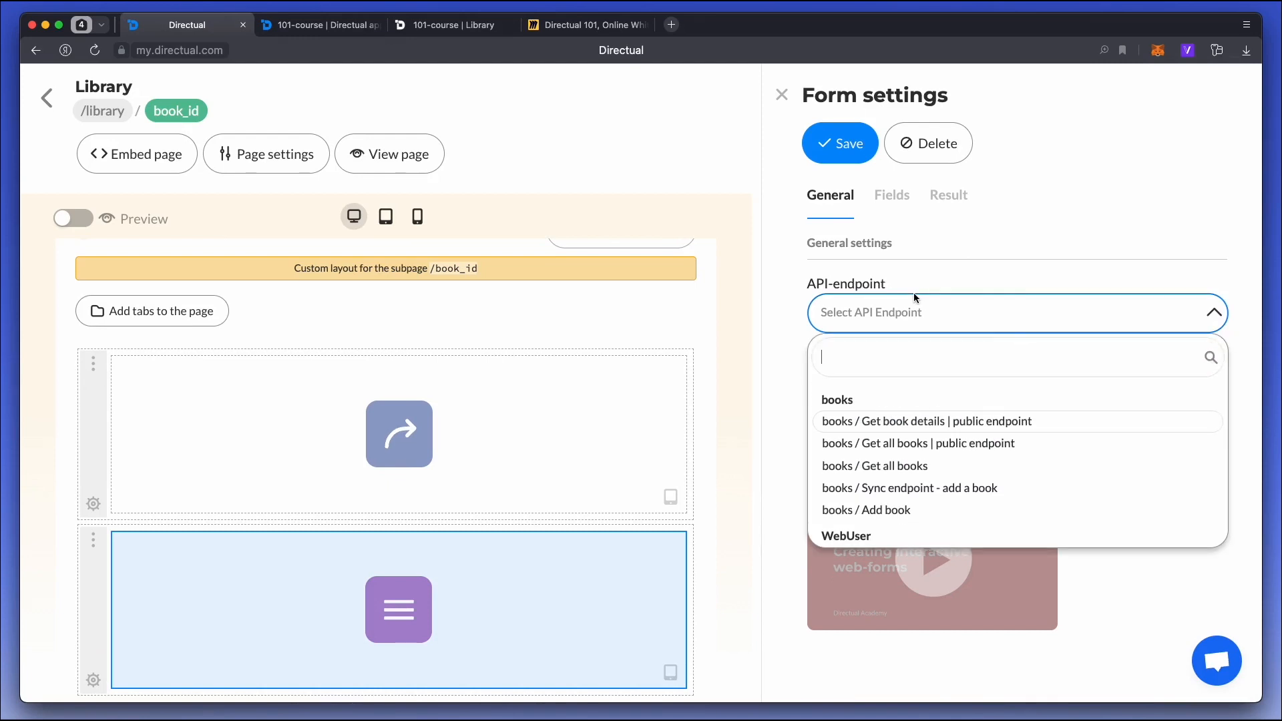
left_click(980, 422)
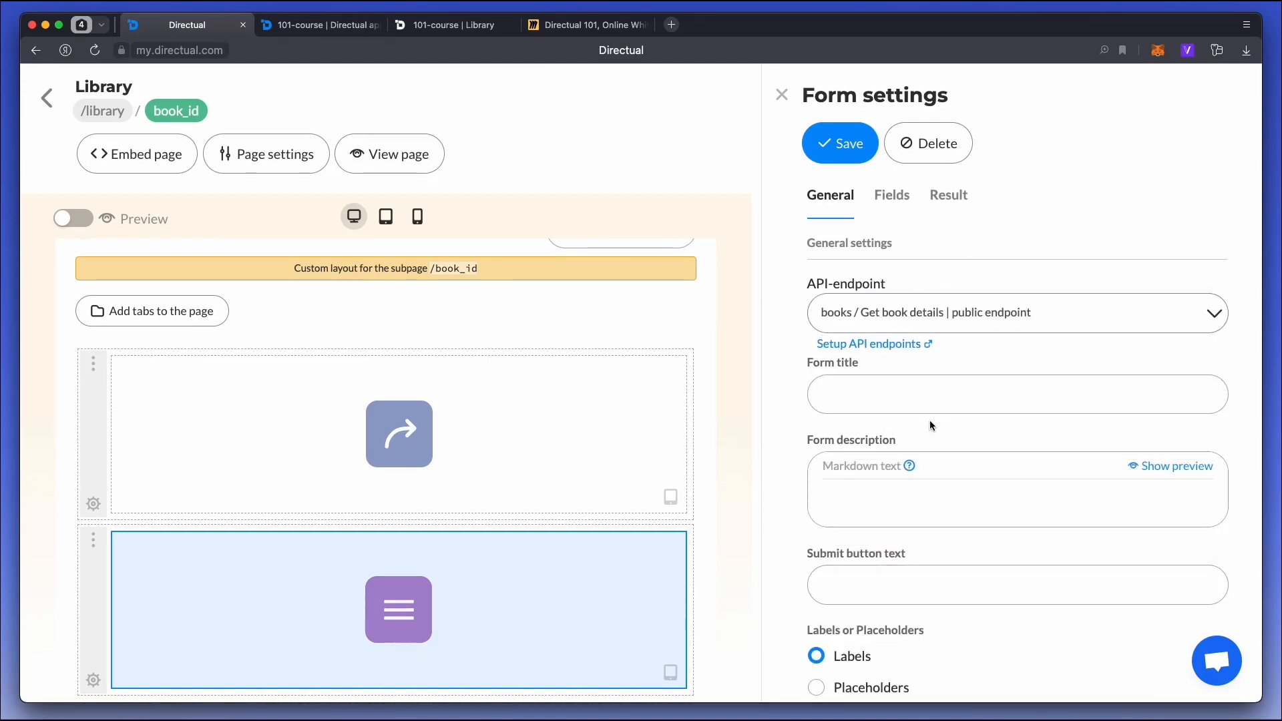
Set the form to display and edit an existing object, taking its ID from the URL address's last route param, and save.
left_click(892, 204)
left_click_drag(1220, 412, 1217, 288)
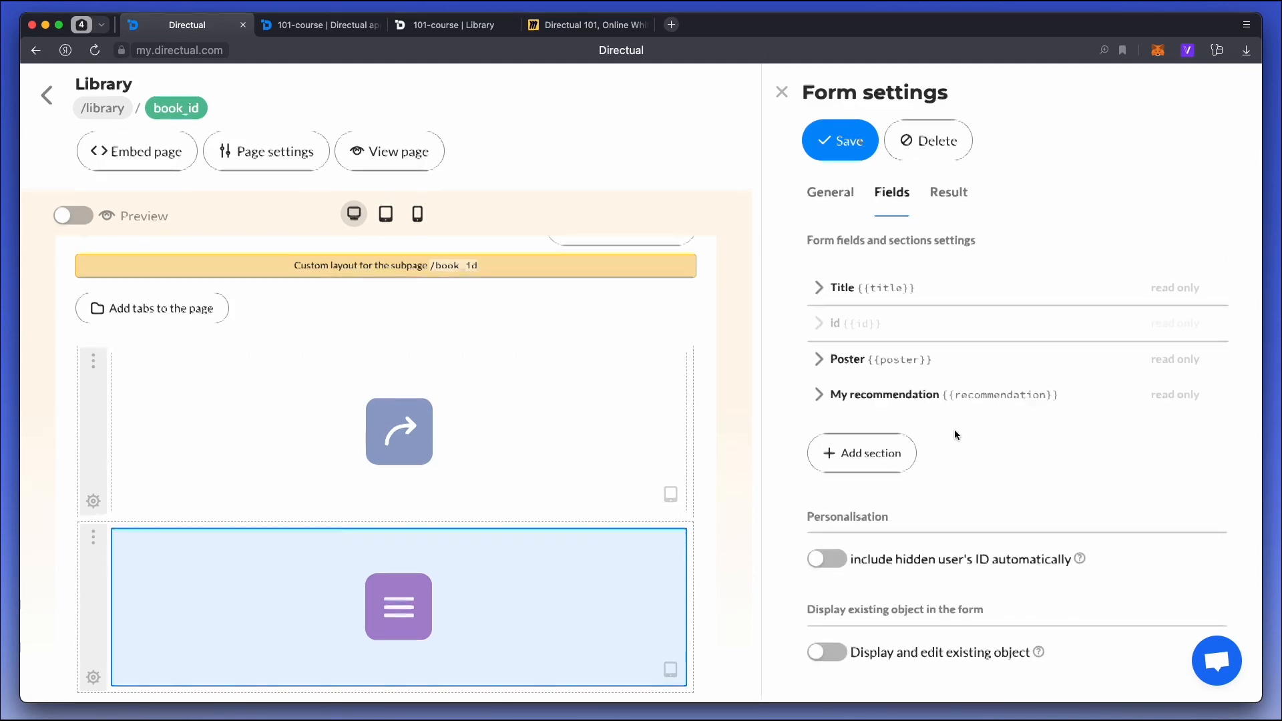
left_click(832, 660)
scroll(889, 572, "down", 4)
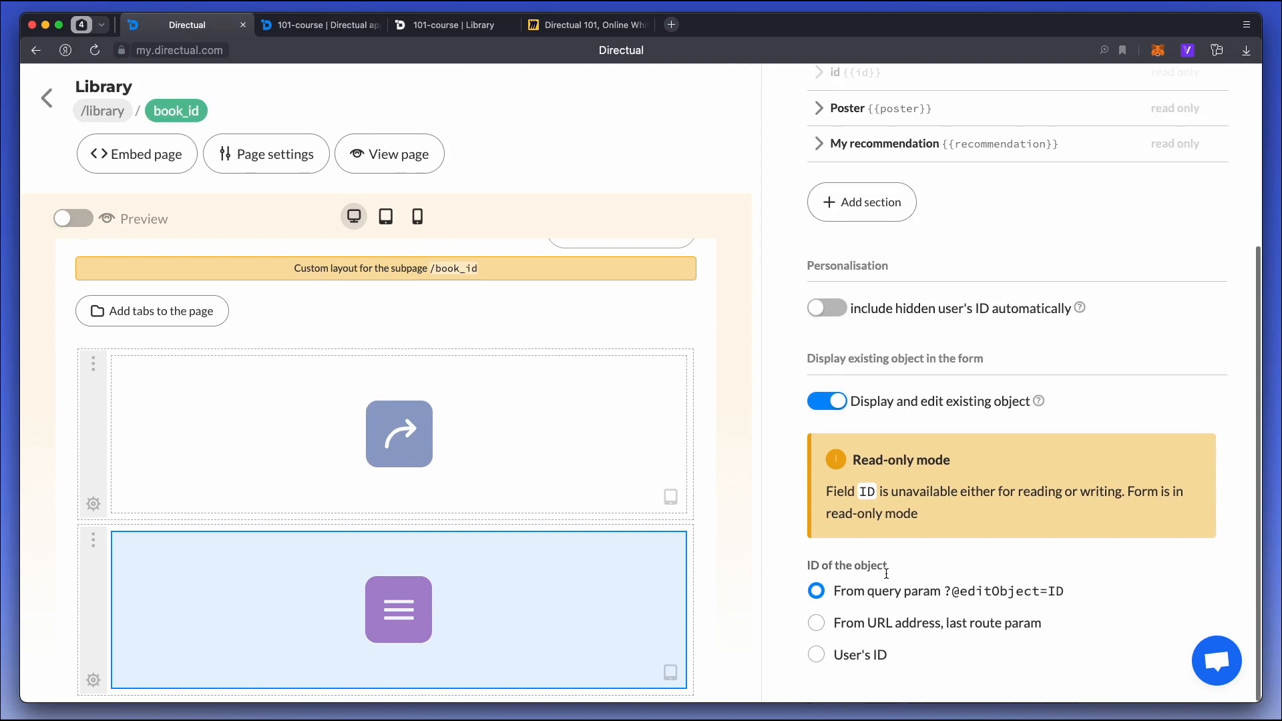
left_click(907, 628)
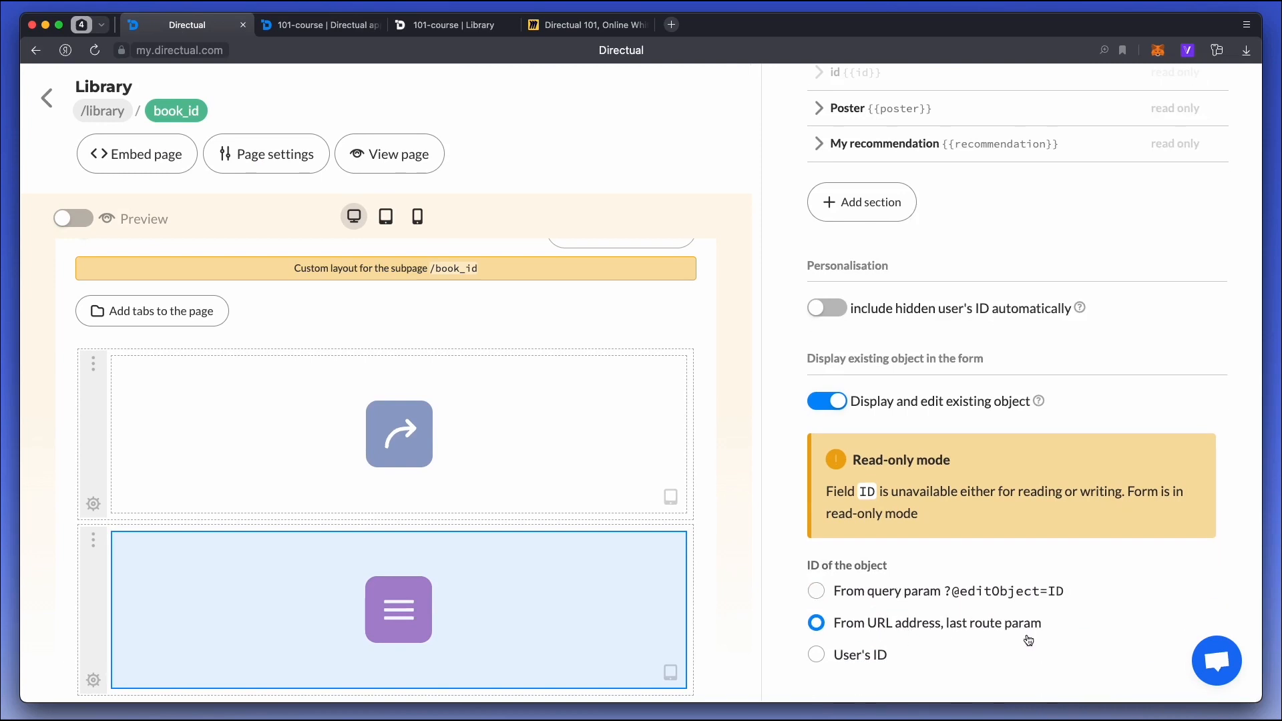
scroll(1042, 634, "up", 5)
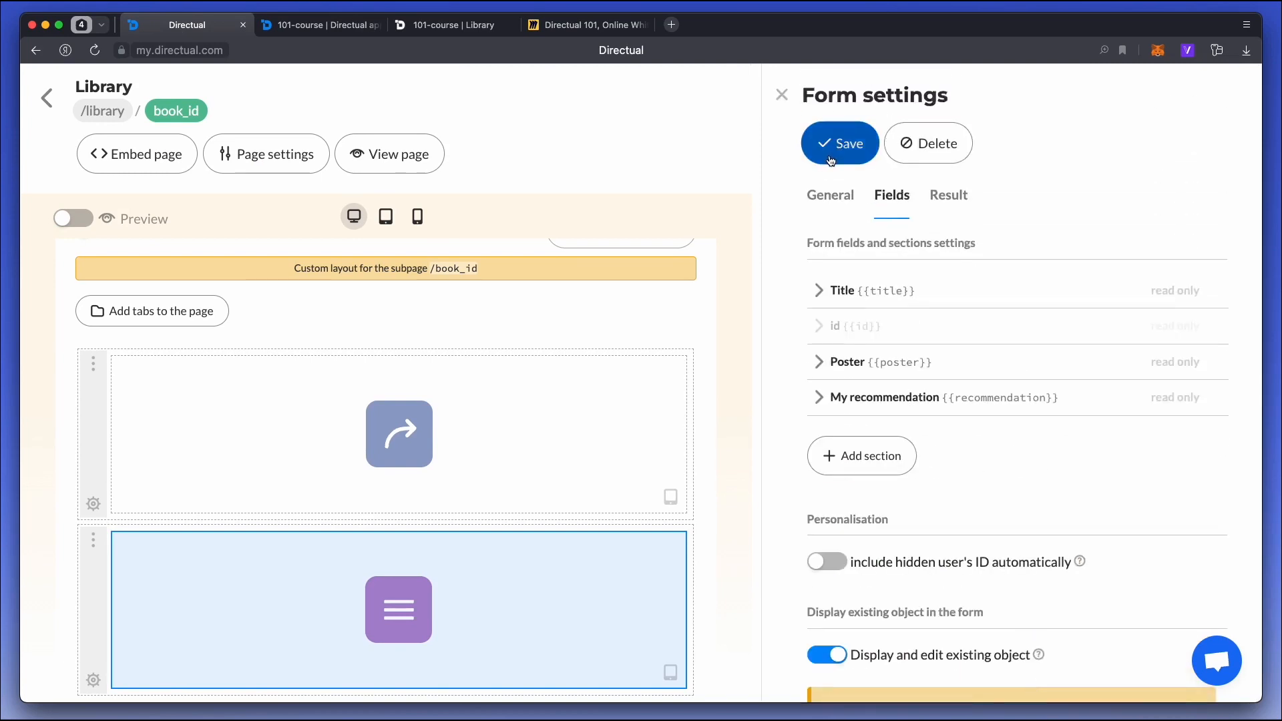
Check the form on the Captain's daughter page in the published portal and view its poster image.
left_click(435, 30)
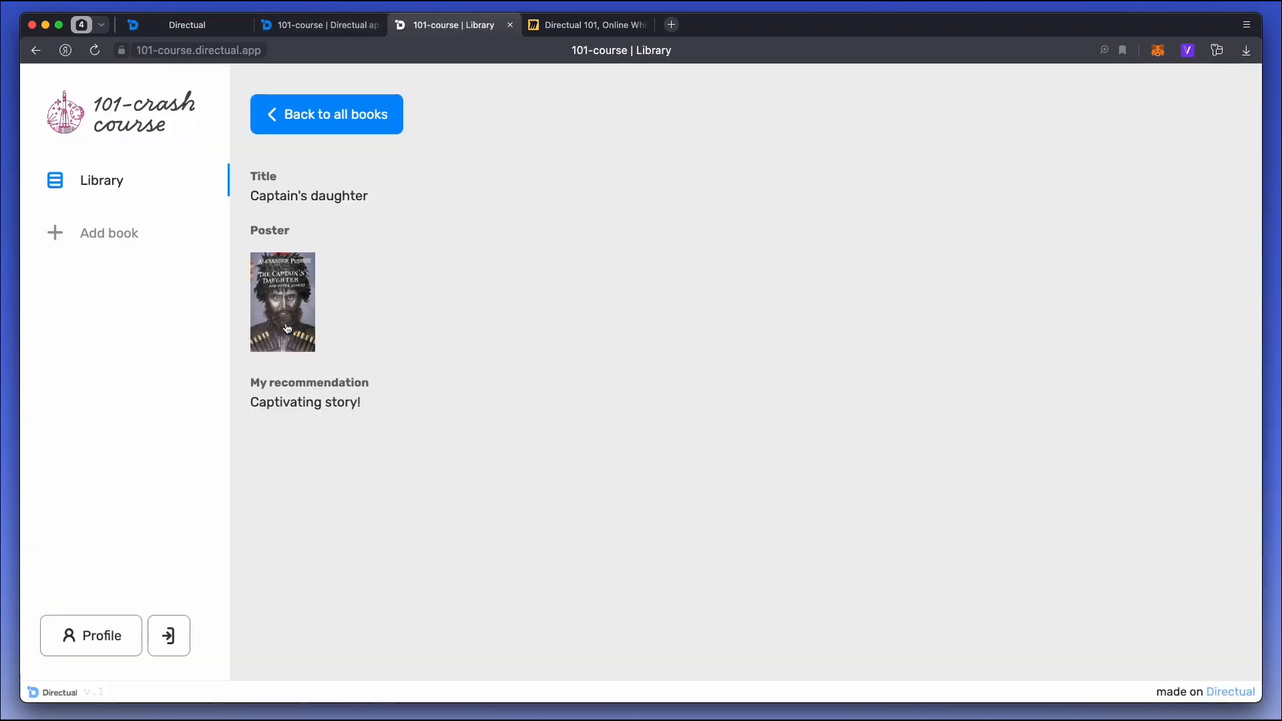
left_click(286, 284)
left_click(323, 299)
Make the id and recommendation fields writable in the bookDetails endpoint and save it.
left_click(309, 26)
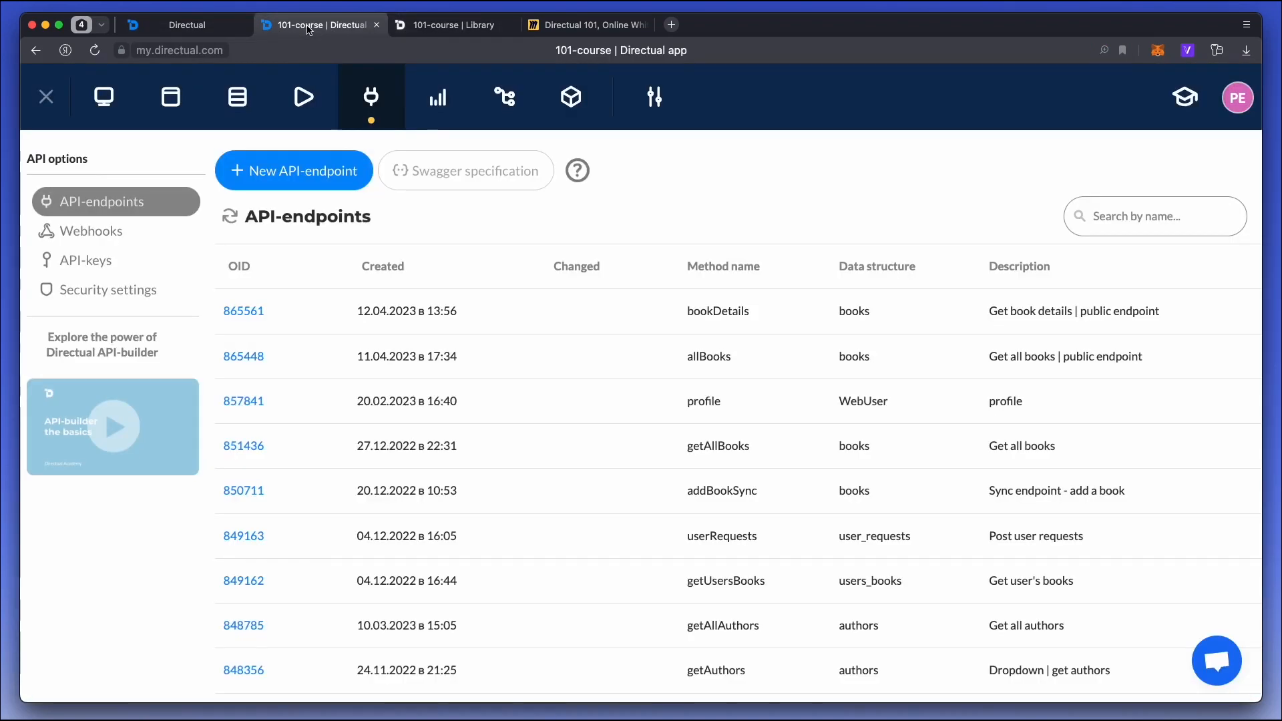
left_click(249, 311)
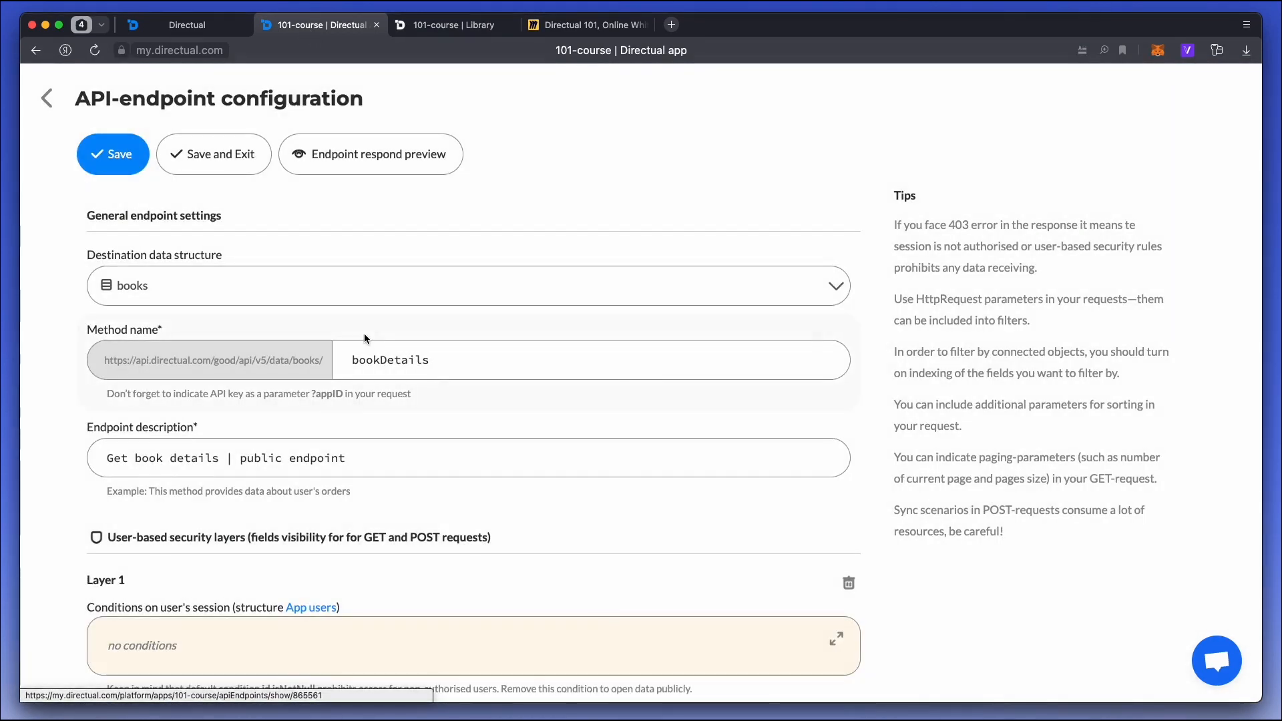
scroll(363, 334, "down", 3)
scroll(356, 340, "down", 3)
left_click(156, 440)
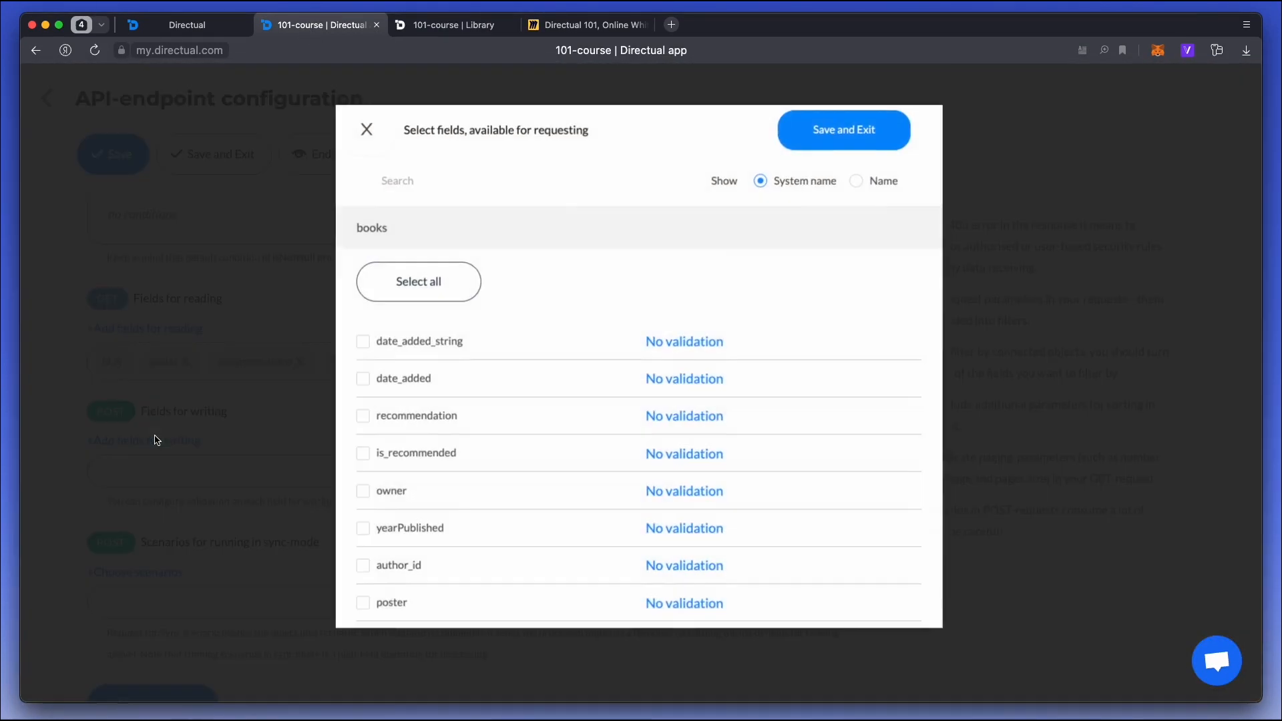
scroll(434, 388, "down", 3)
left_click(364, 486)
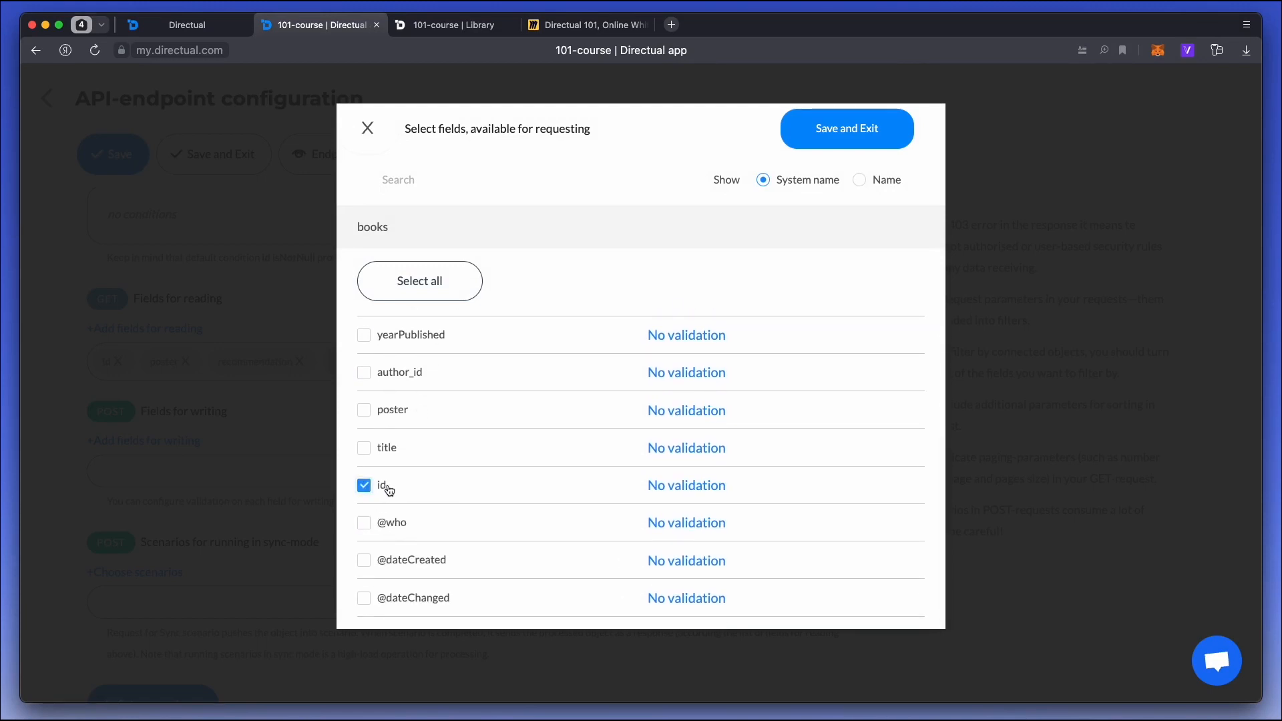
scroll(413, 468, "up", 5)
left_click(405, 391)
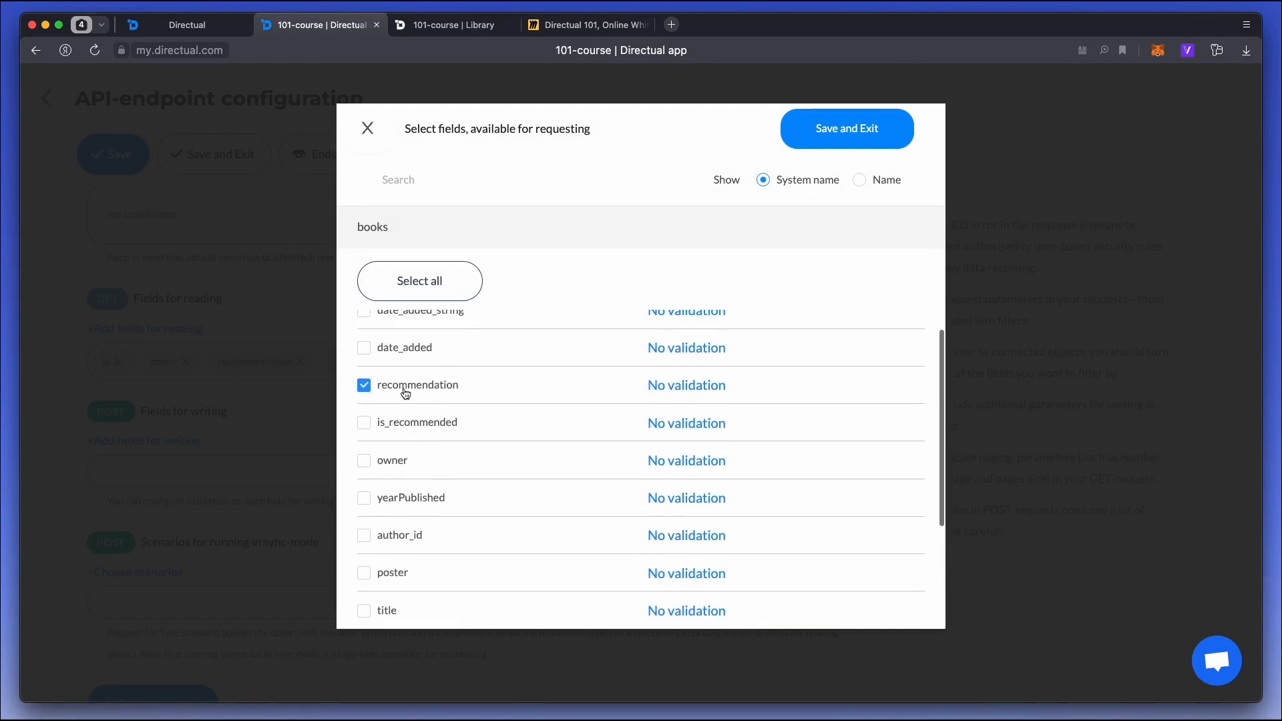
left_click(859, 129)
left_click(125, 162)
Refresh the form's settings on the book_id subpage, check the My recommendation field's options and save the form.
left_click(194, 26)
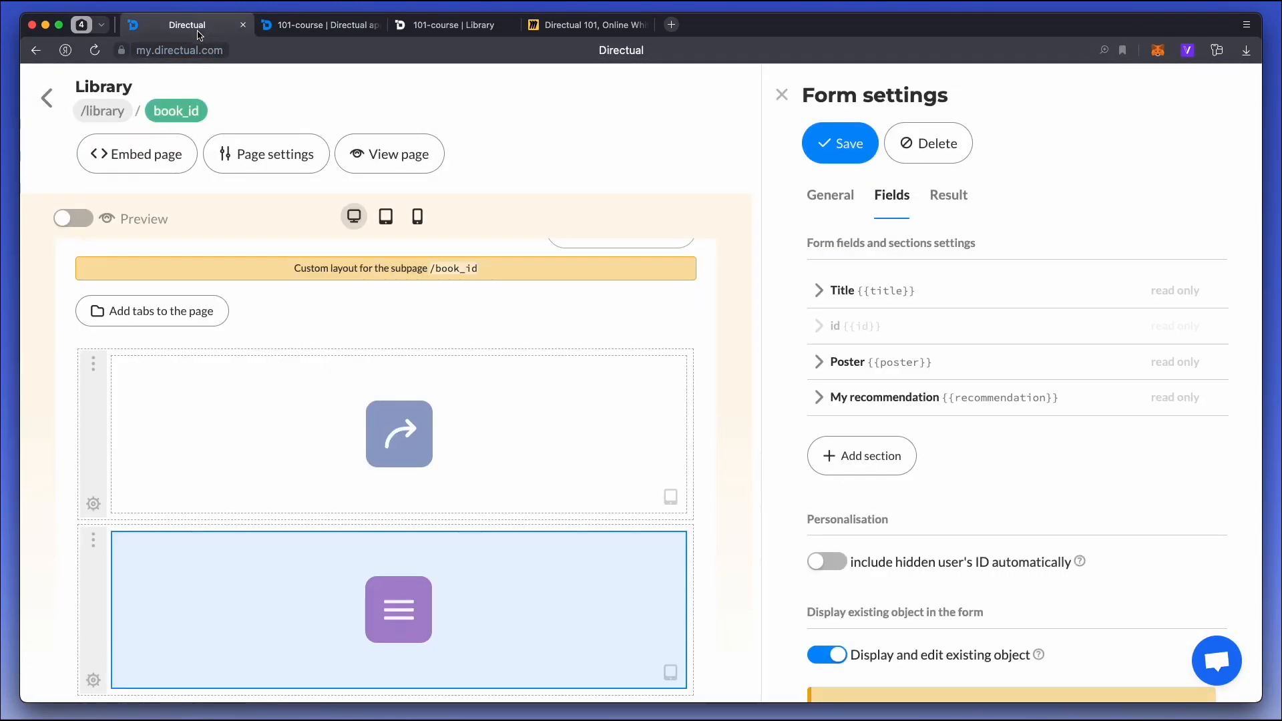
left_click(507, 640)
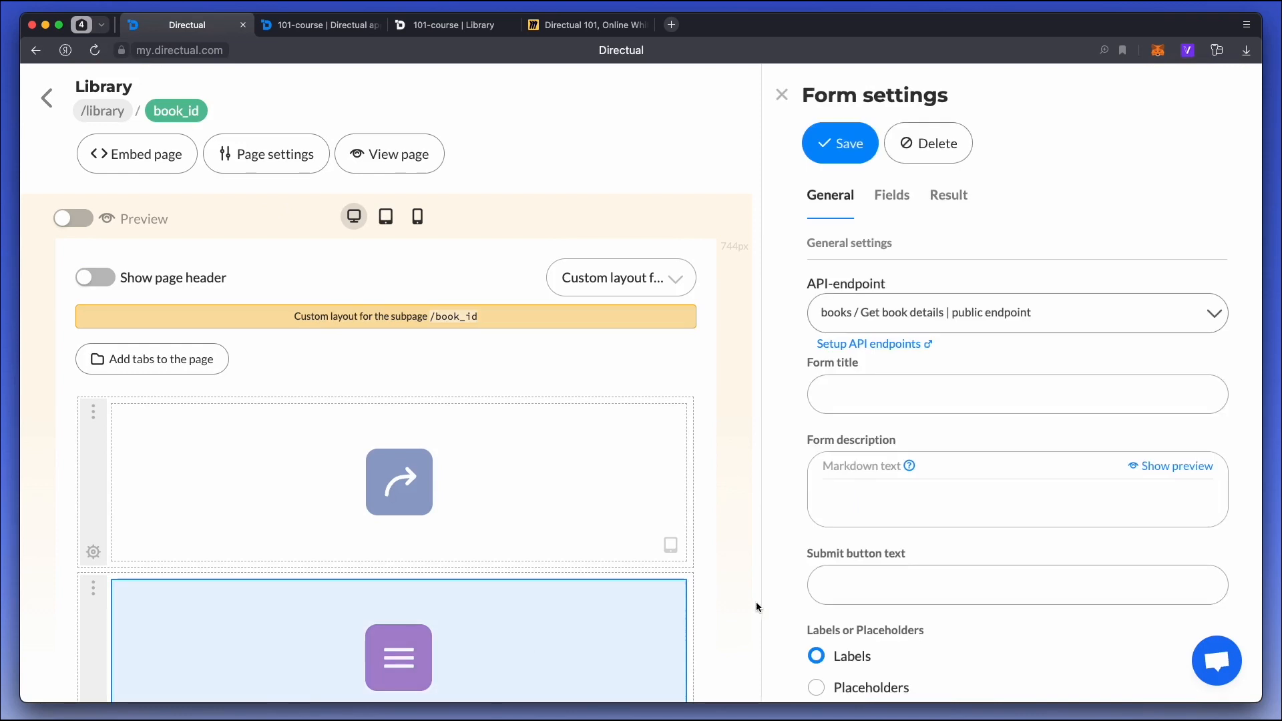
left_click(892, 193)
scroll(992, 374, "down", 3)
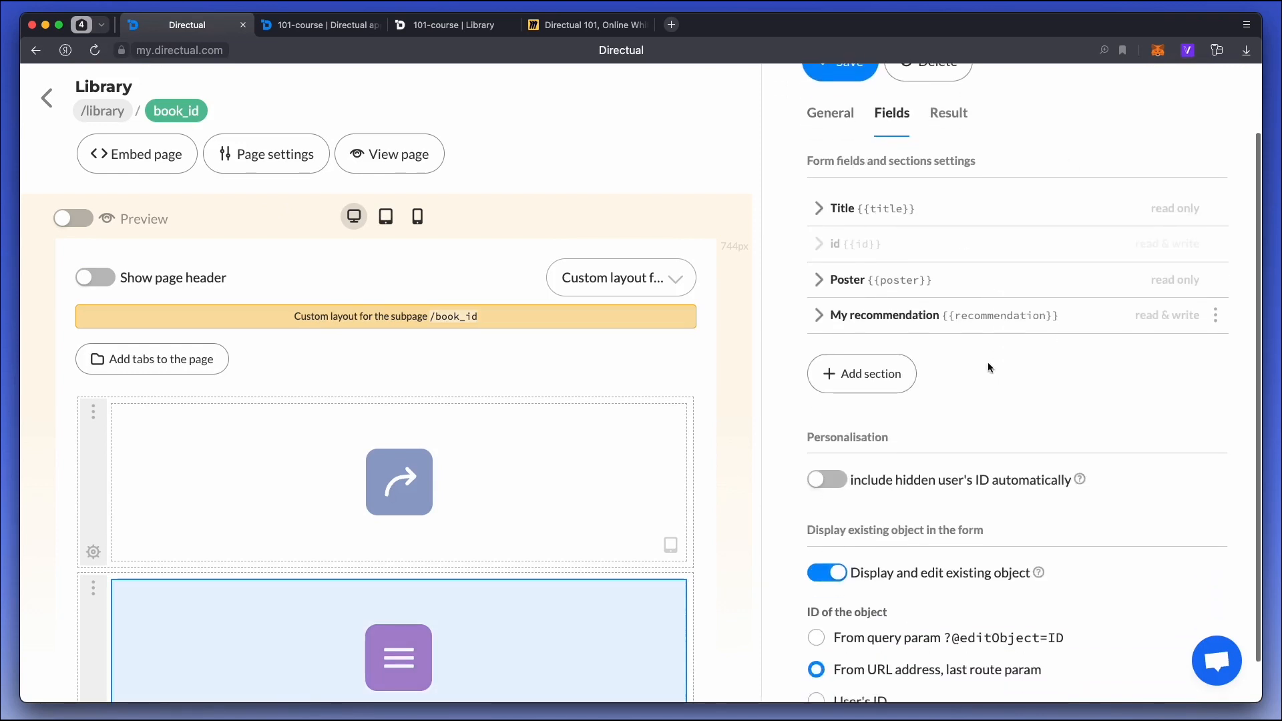
left_click(829, 315)
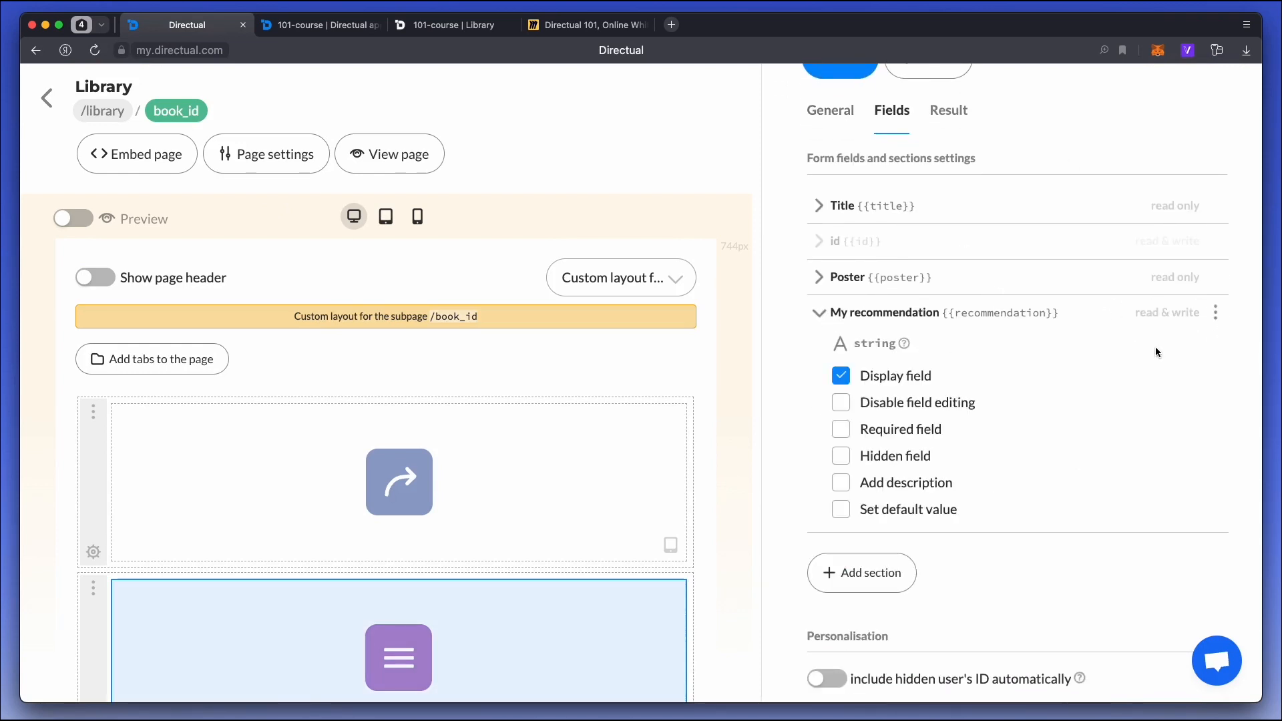
scroll(908, 212, "up", 2)
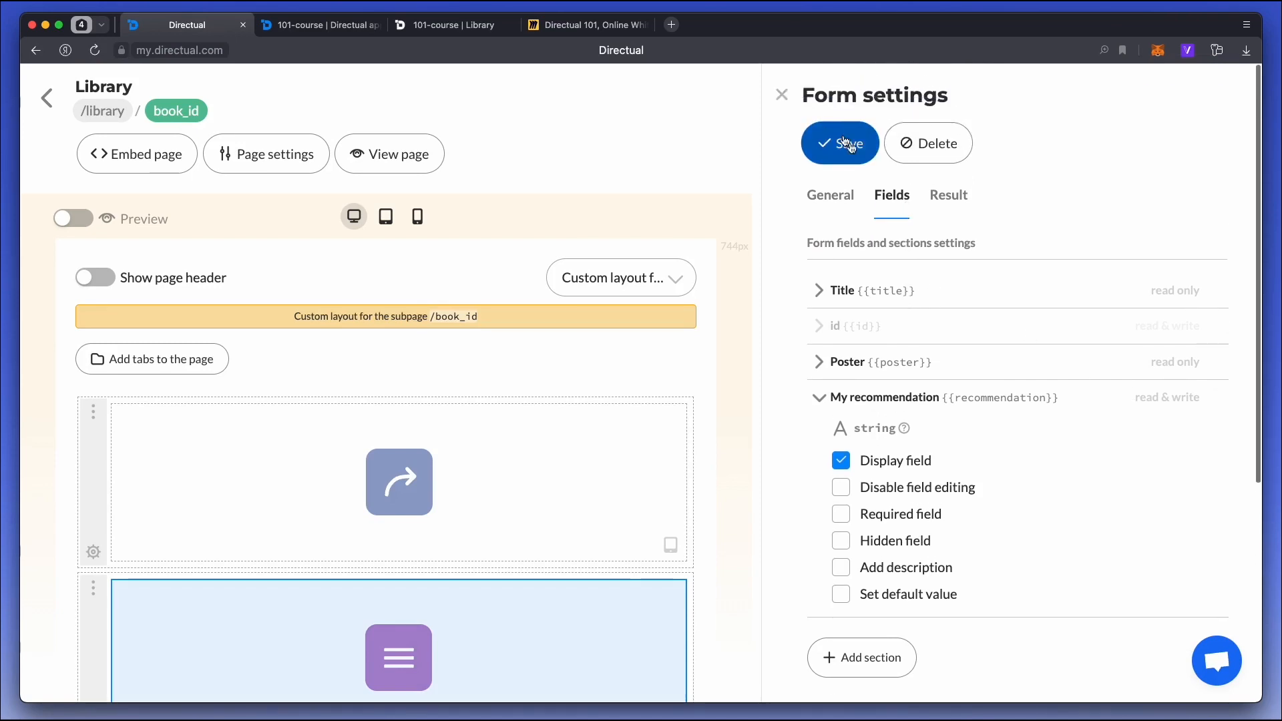
left_click(839, 143)
Reload the Captain's daughter page in the published portal to check the editable recommendation field.
left_click(431, 26)
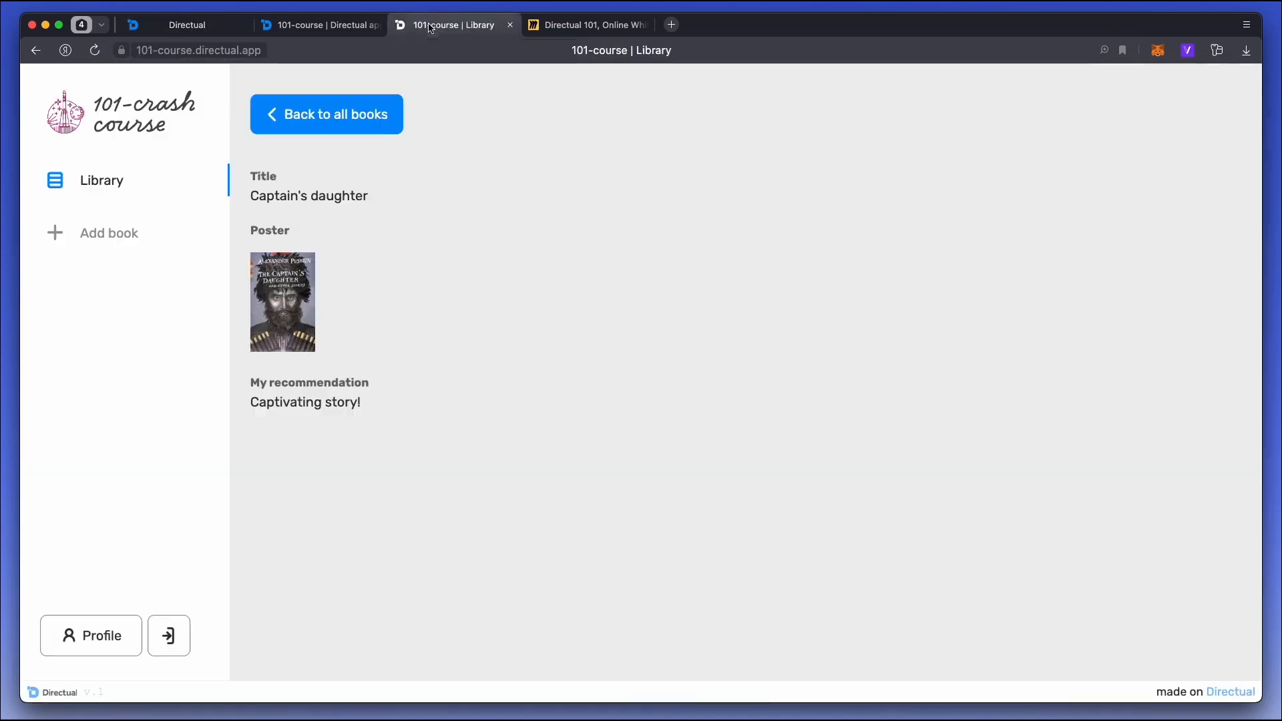
key("super+r")
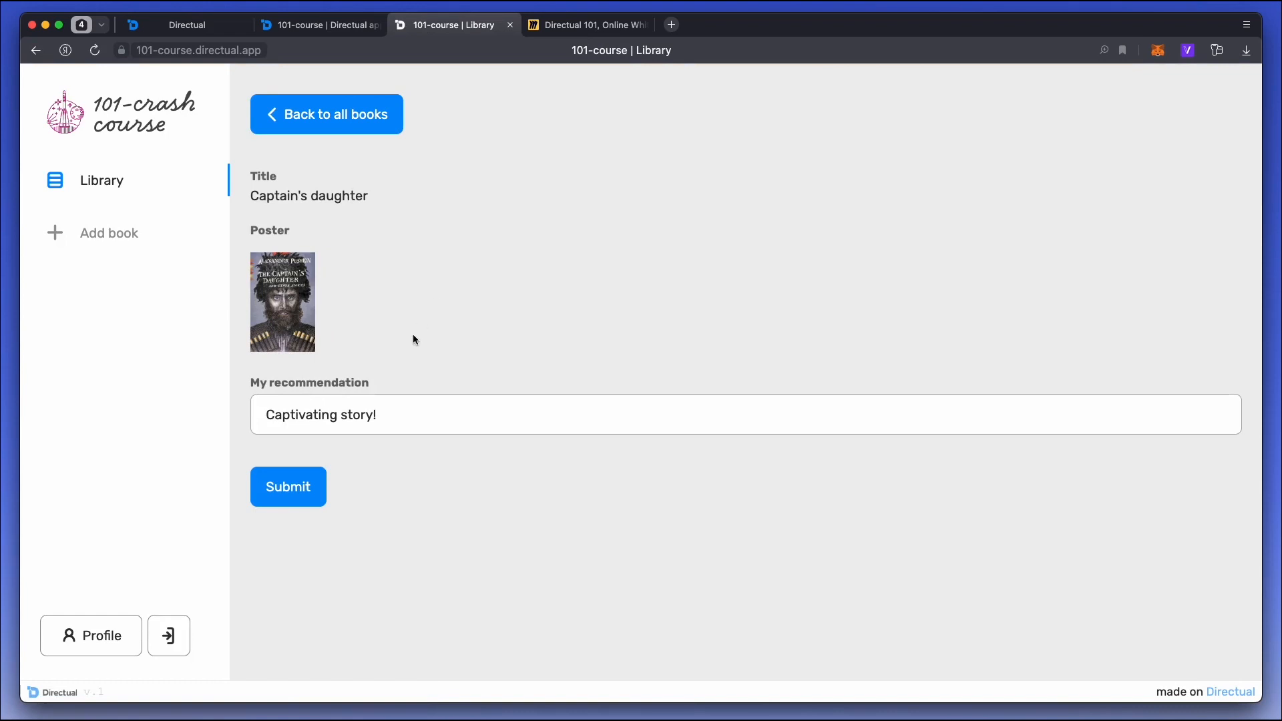
Change the My recommendation text of Captain's daughter to "Captivating story!!!" and submit the form.
left_click(408, 415)
left_click(300, 493)
left_click(364, 304)
Switch to the Miro board and highlight the "Form on a subpage" bullet.
left_click(588, 25)
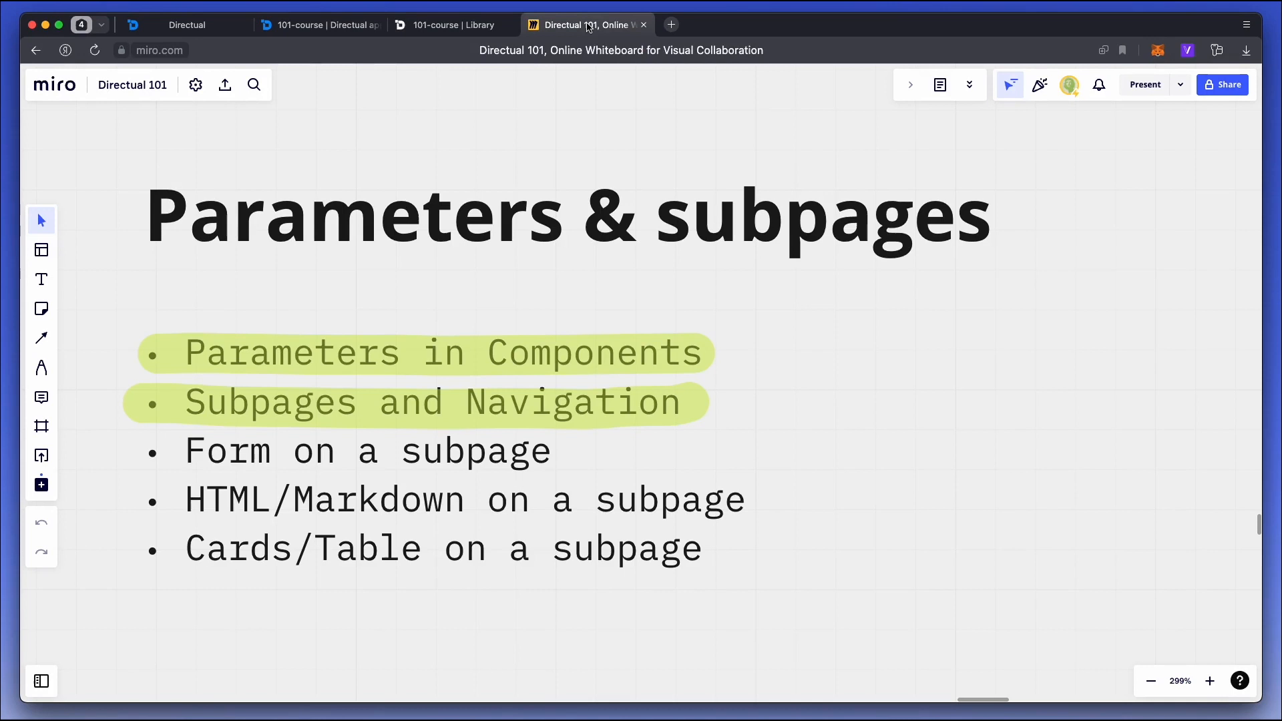
left_click(41, 367)
left_click_drag(141, 446, 594, 451)
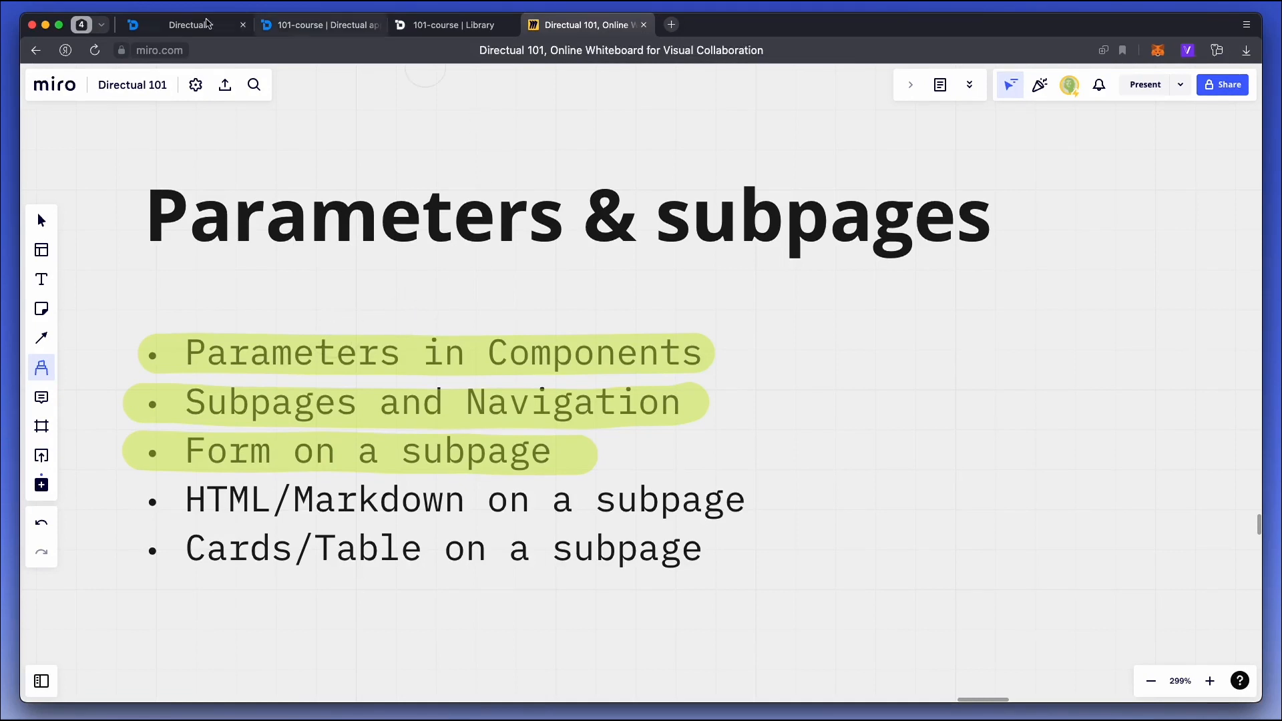
In Directual, disable editing of the form's My recommendation field, save the form and reload the book's page in the published portal.
left_click(188, 27)
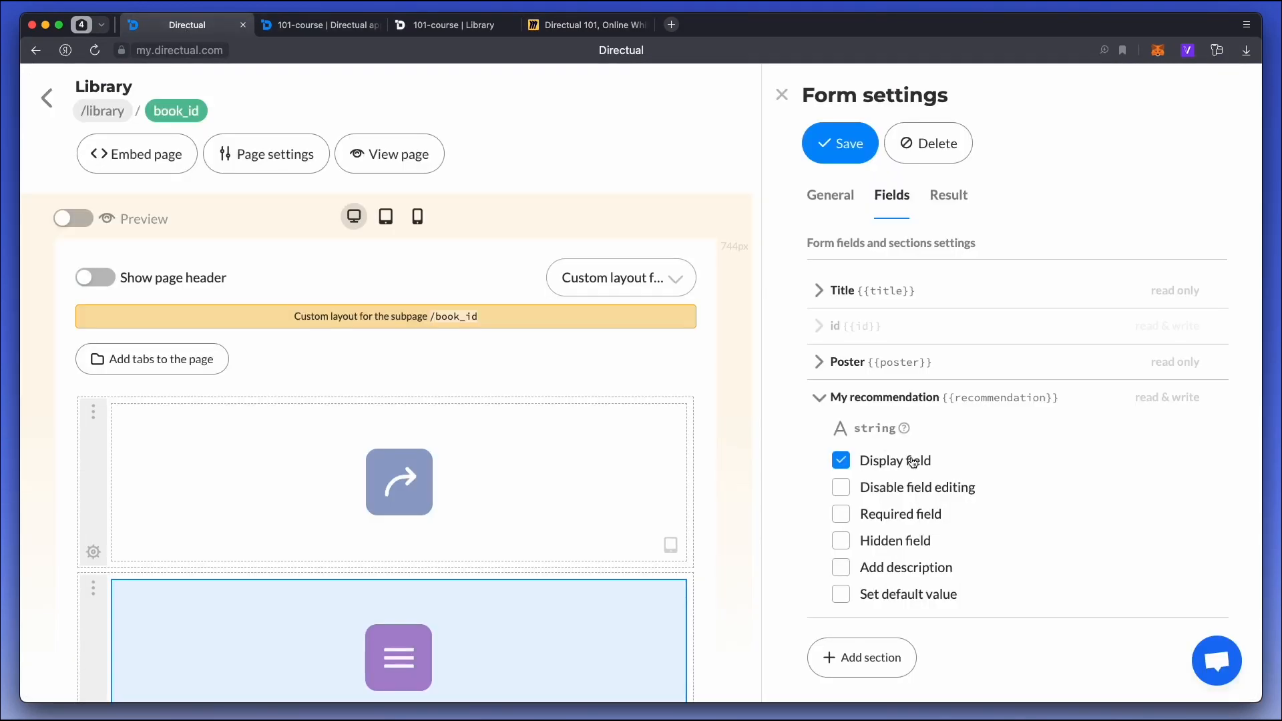
scroll(880, 534, "down", 1)
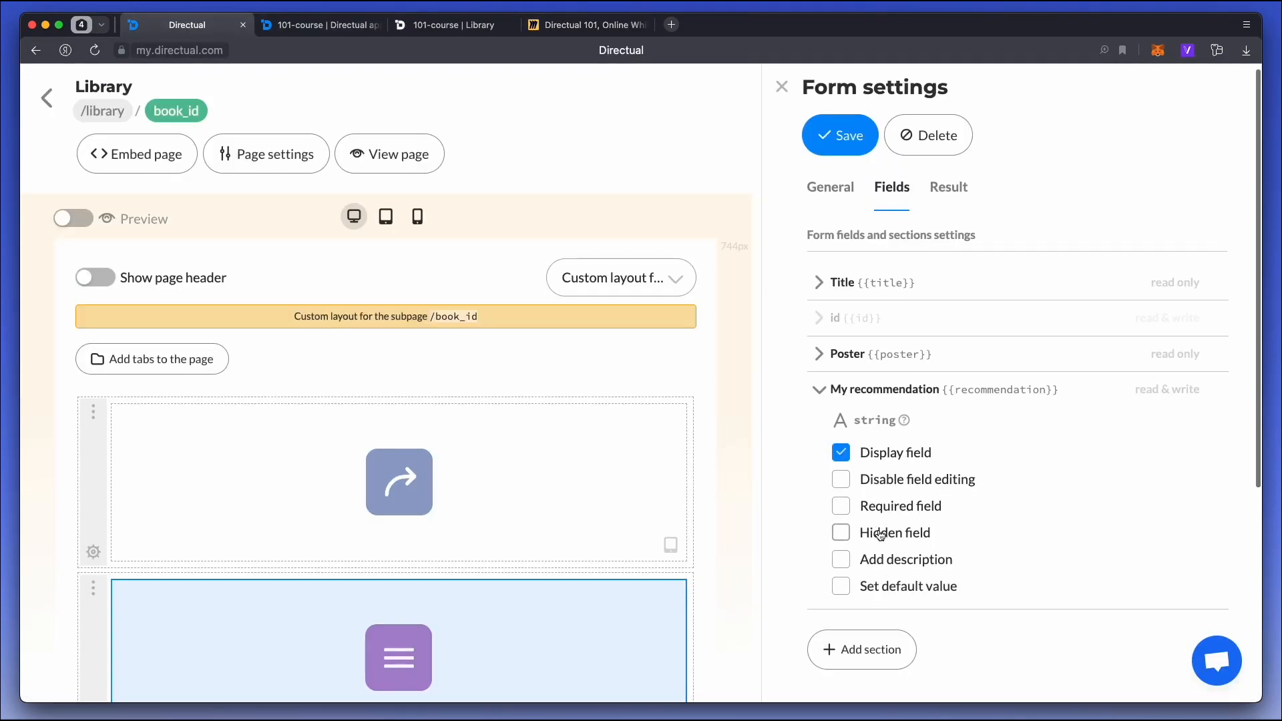
left_click(882, 479)
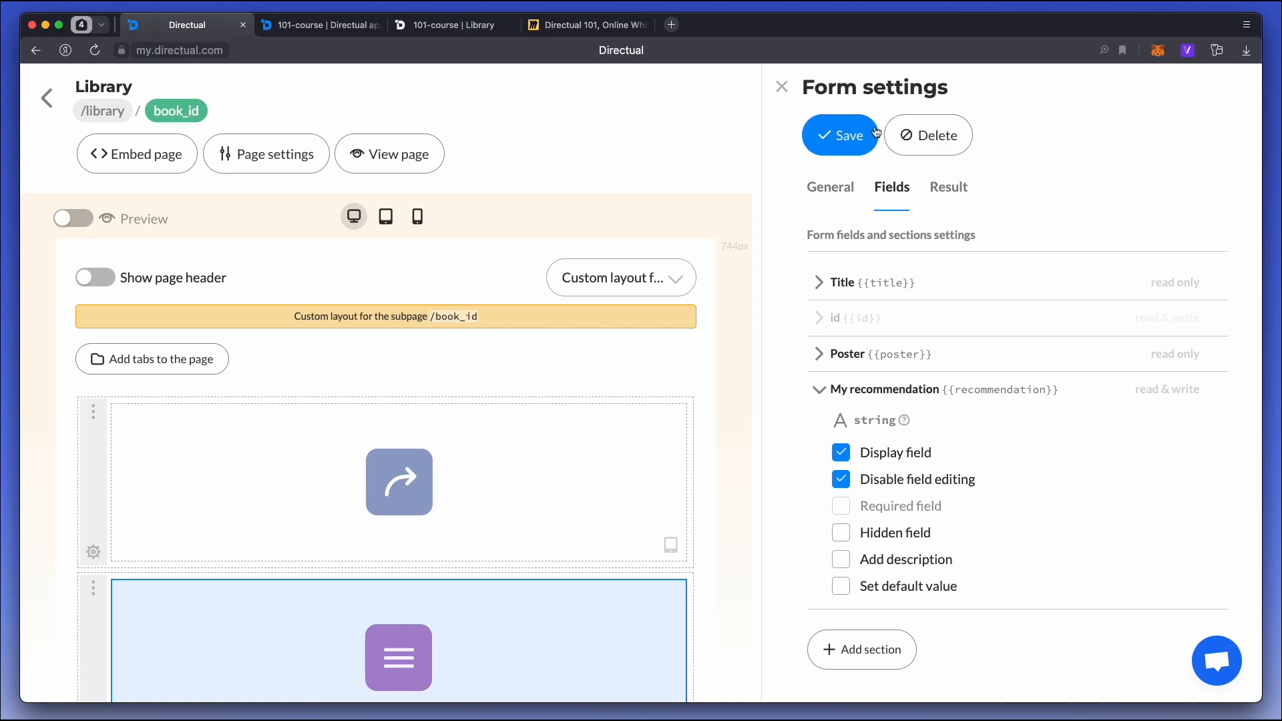
left_click(842, 138)
left_click(454, 24)
key("super+r")
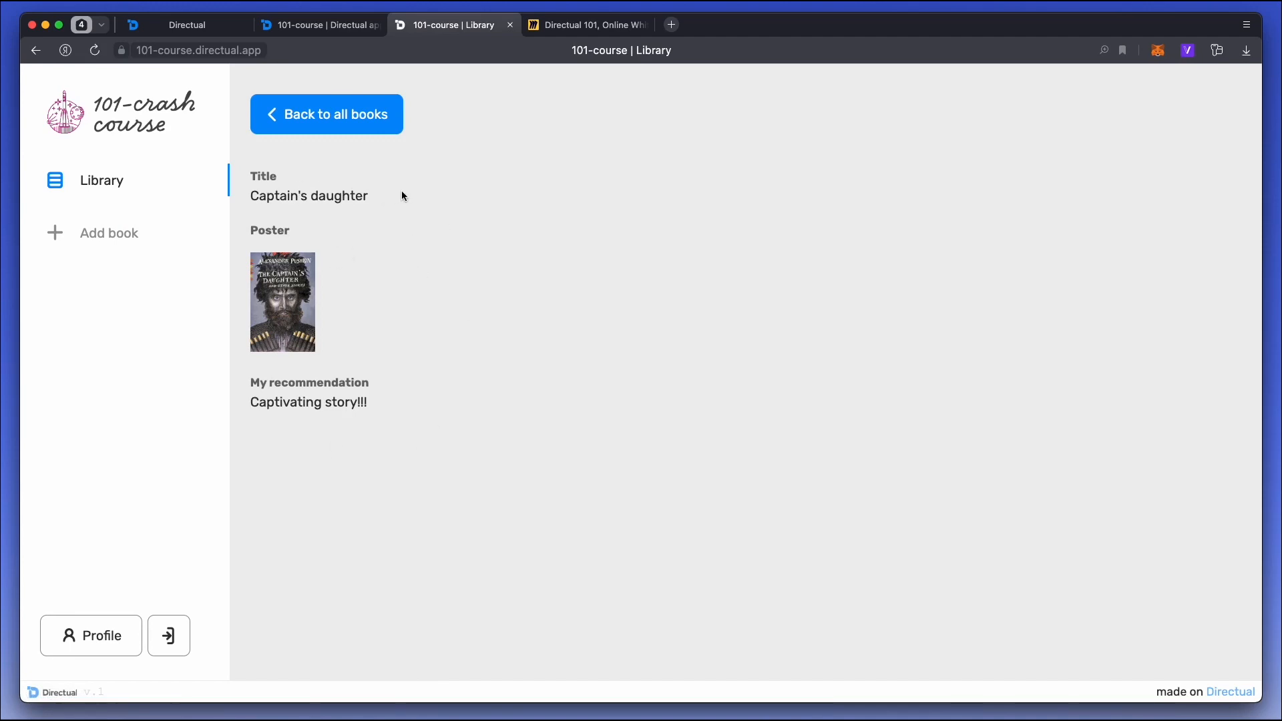
Return to the Directual page editor, delete the form from the book_id subpage and put an HTML code component in its place.
left_click(184, 24)
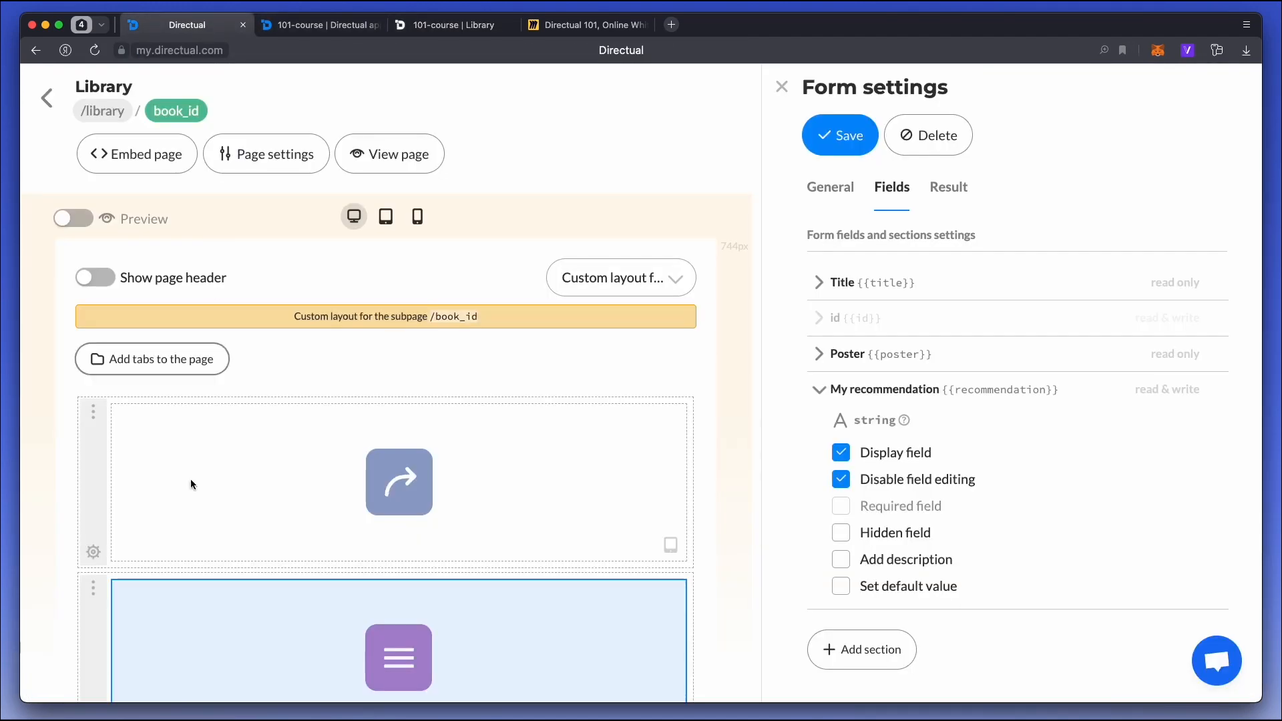
scroll(158, 519, "down", 2)
left_click(922, 146)
left_click(964, 221)
scroll(935, 348, "down", 3)
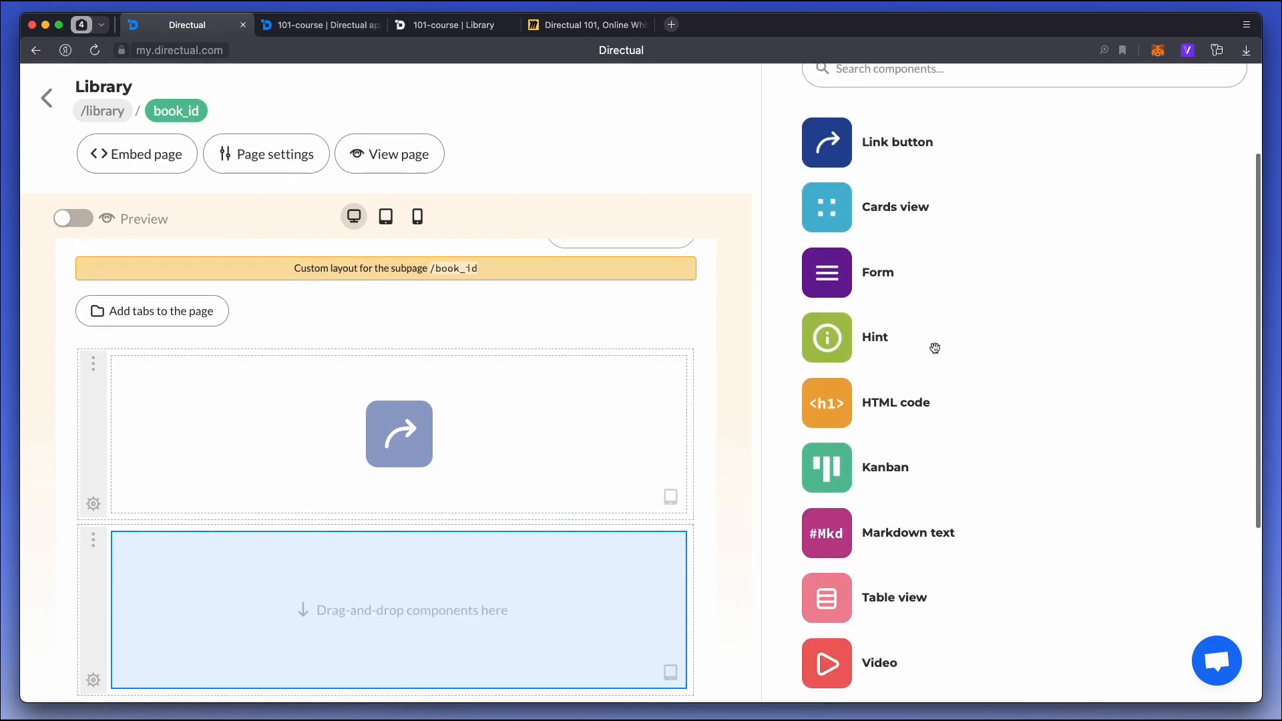
left_click_drag(838, 400, 467, 579)
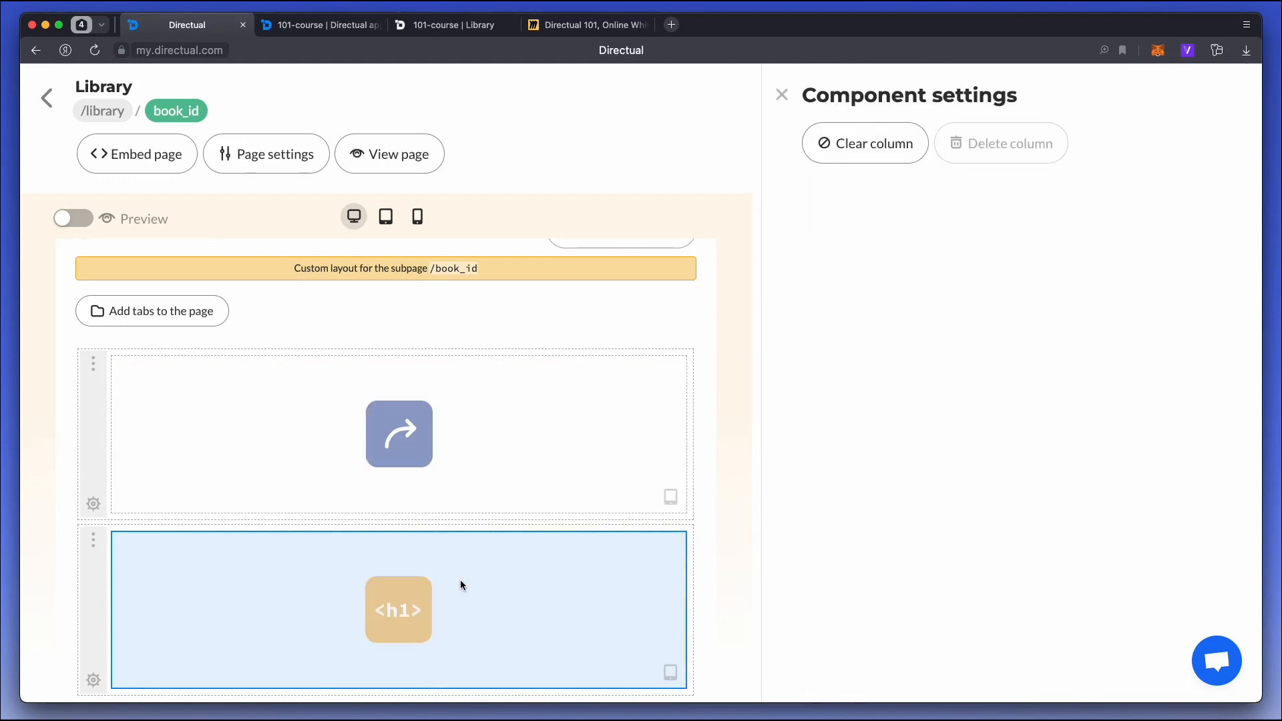
Open the HTML code component's settings and connect it to the bookDetails endpoint of the books structure.
left_click(873, 355)
left_click(889, 462)
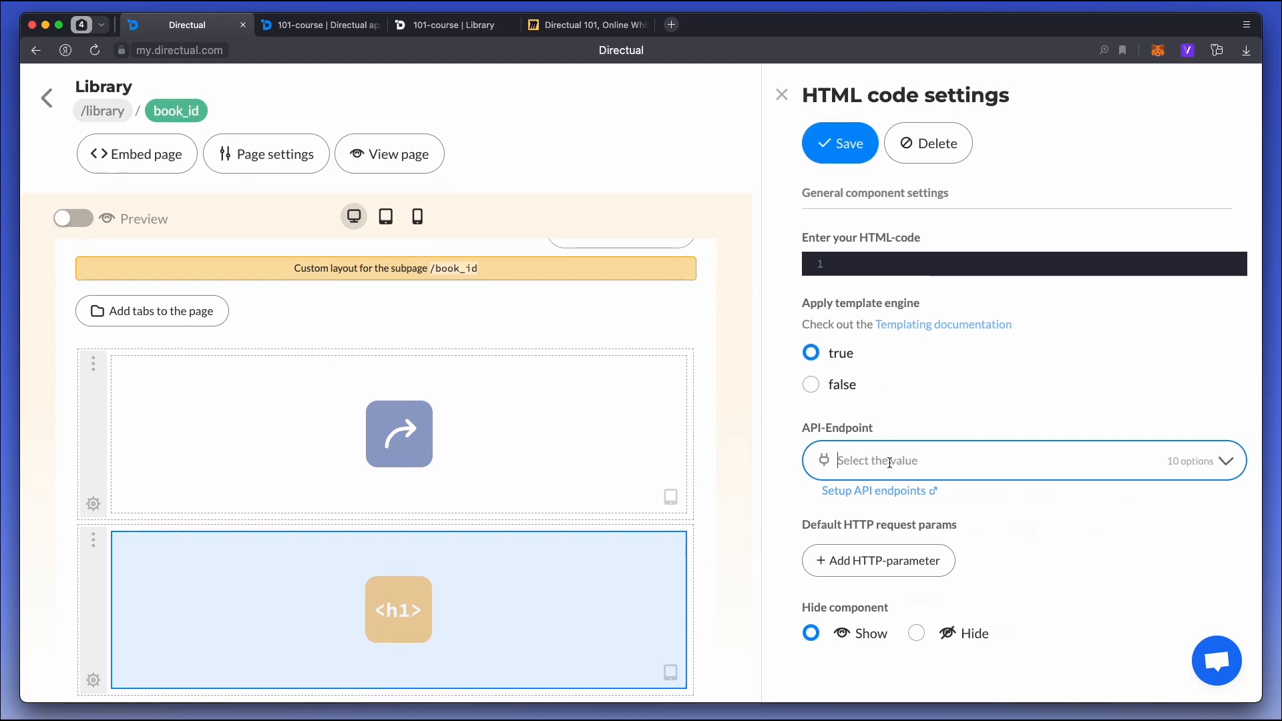
left_click(890, 462)
left_click(888, 501)
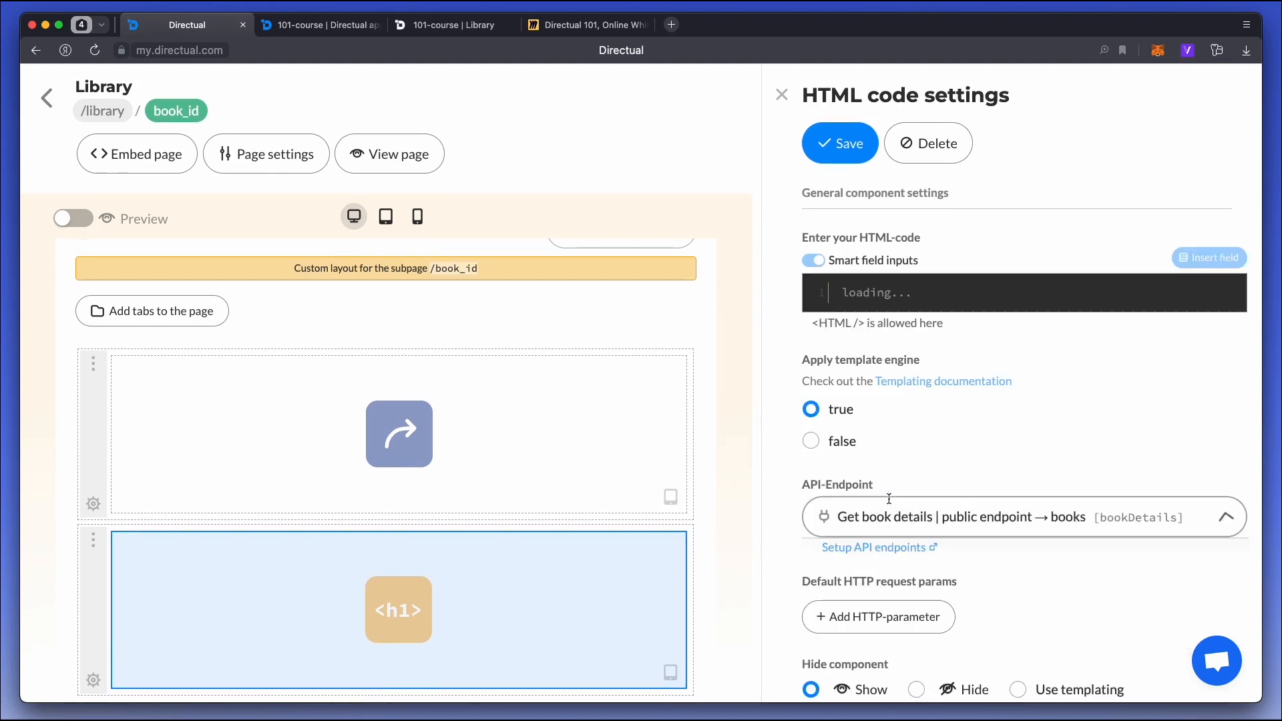
Insert the {{#contentHead}} and {{/contentHead}} templating tags in the HTML code, leaving a blank line between them.
left_click(954, 292)
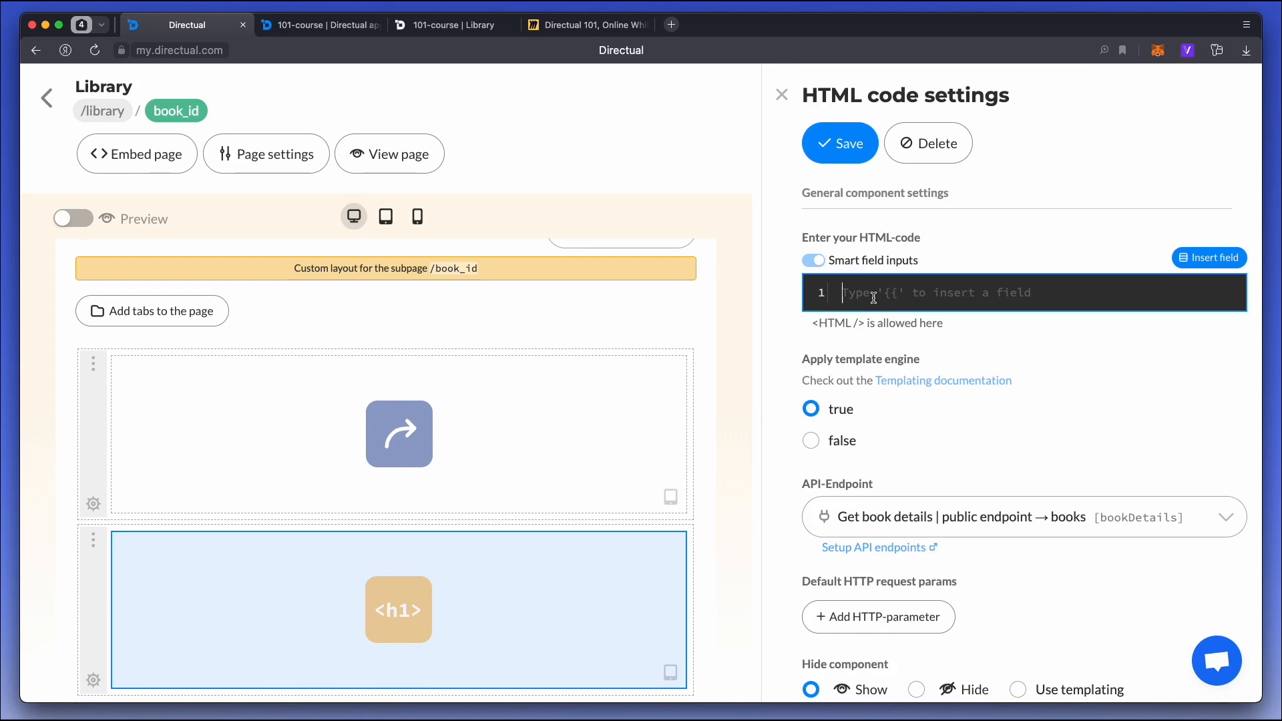
type("{{")
type("#")
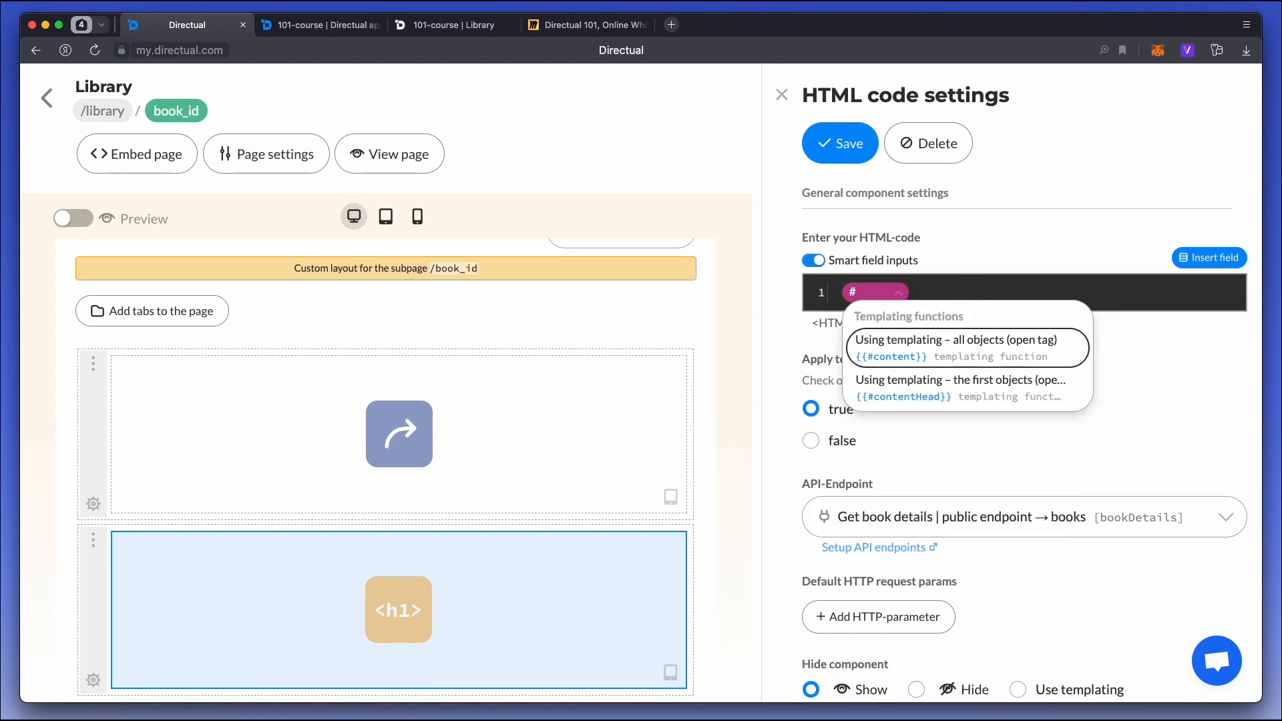
key("Down")
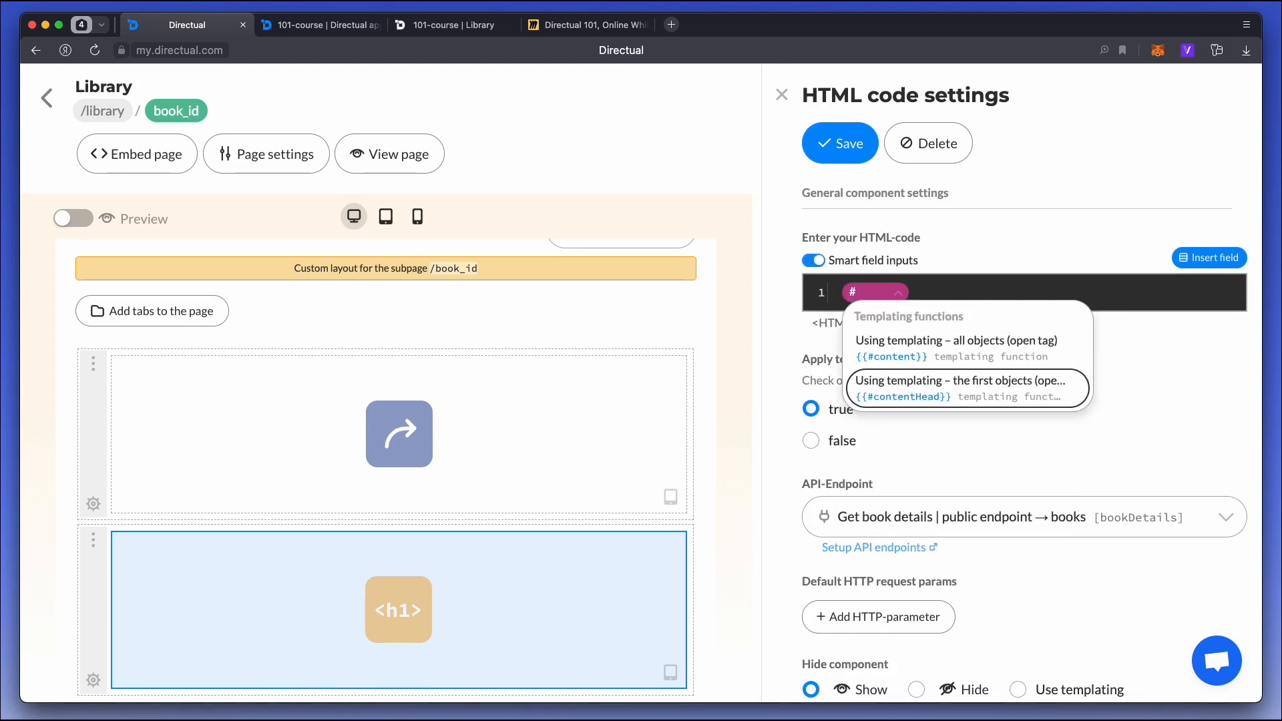
key("Up")
key("Down")
key("Return")
key("Return")
key("Return")
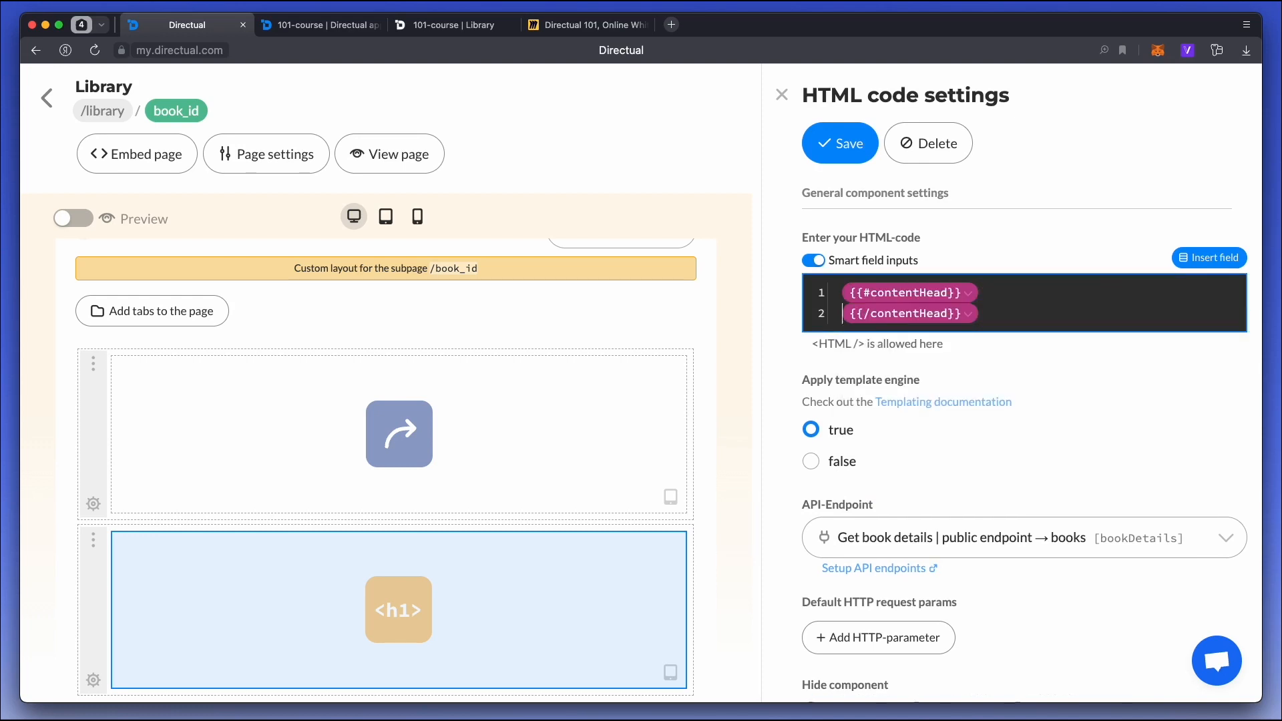
Add an h1 heading containing the {{title}} field between the contentHead tags.
type("<h1")
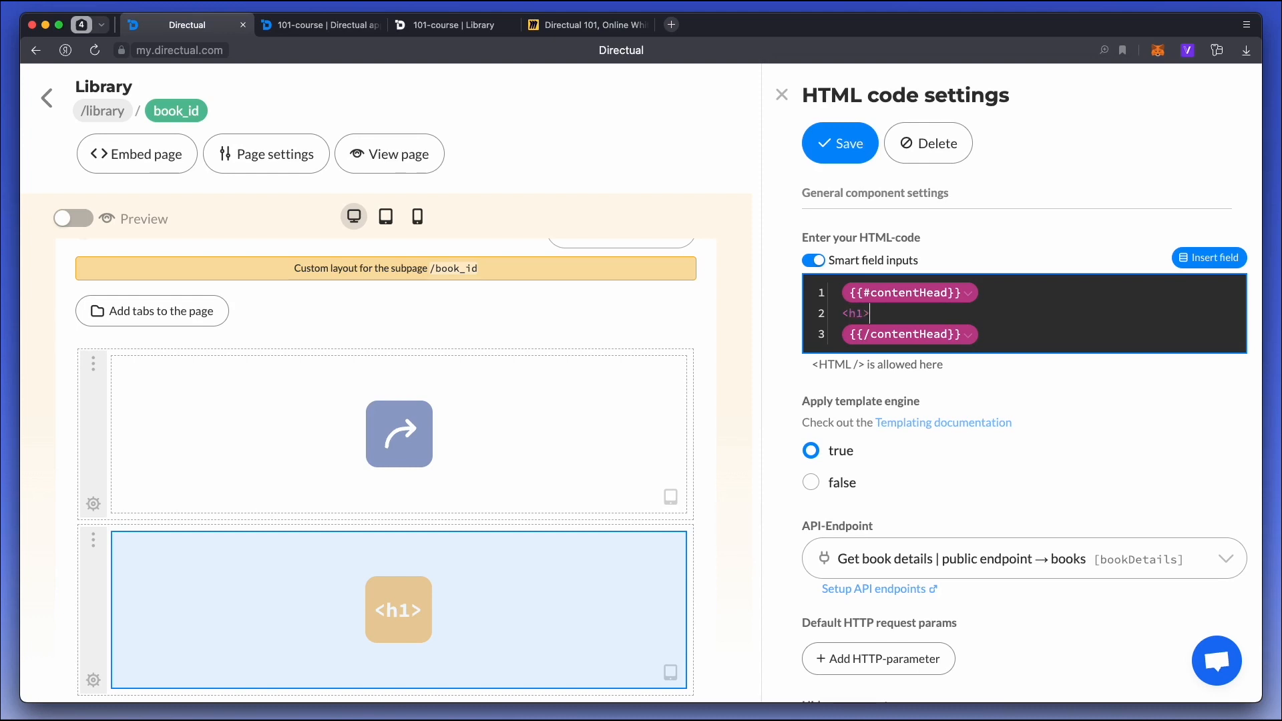
type(">{{")
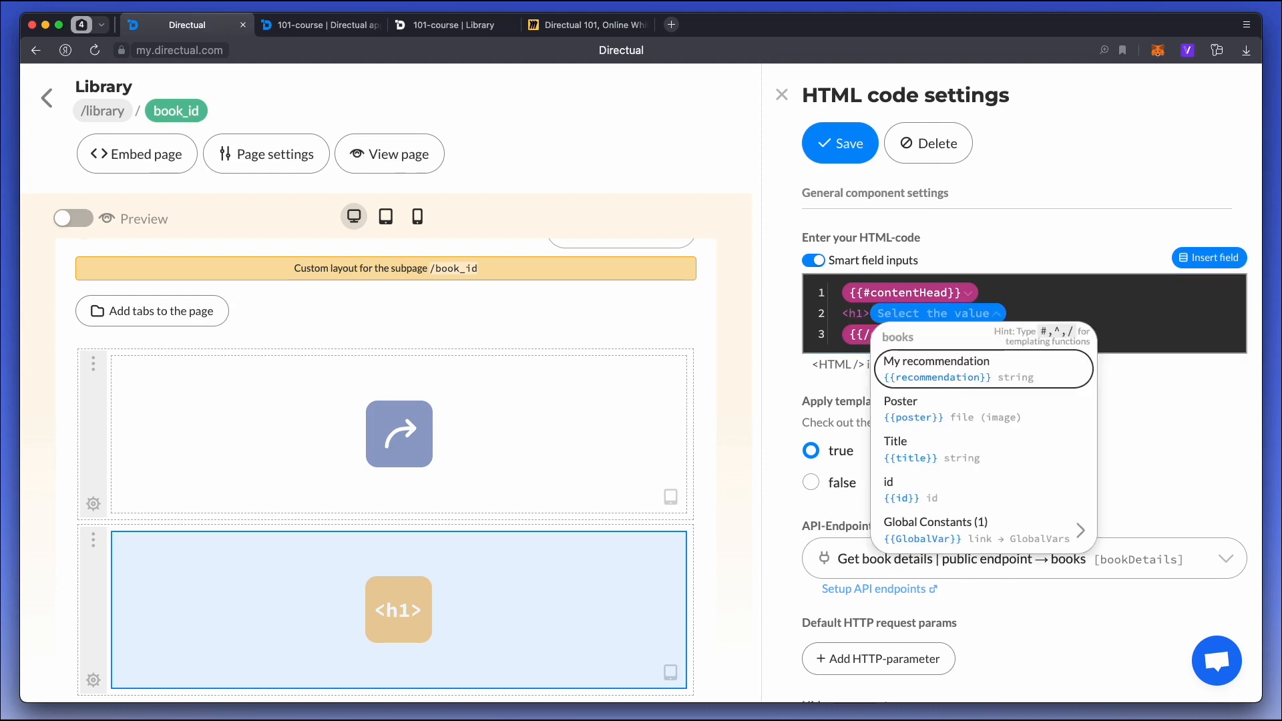
key("Down")
key("Down")
key("Return")
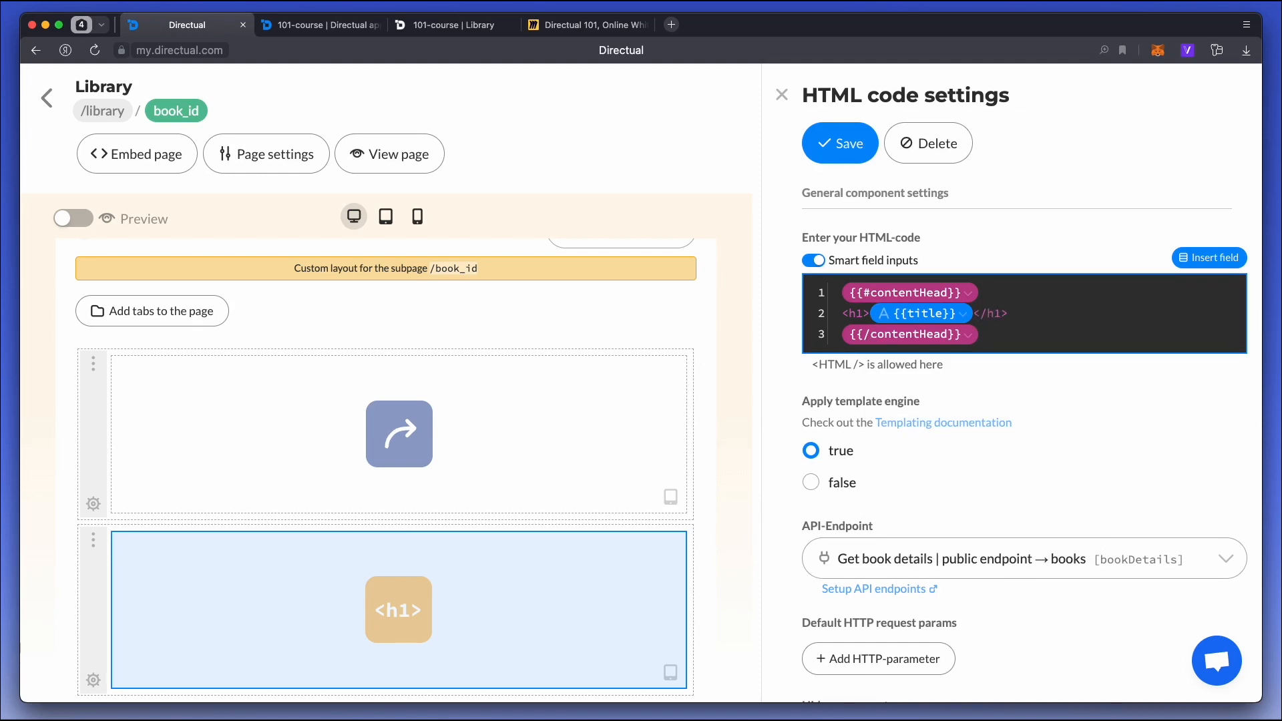
Add an img tag below the heading with the {{poster}} field as its src.
key("Return")
type("<img")
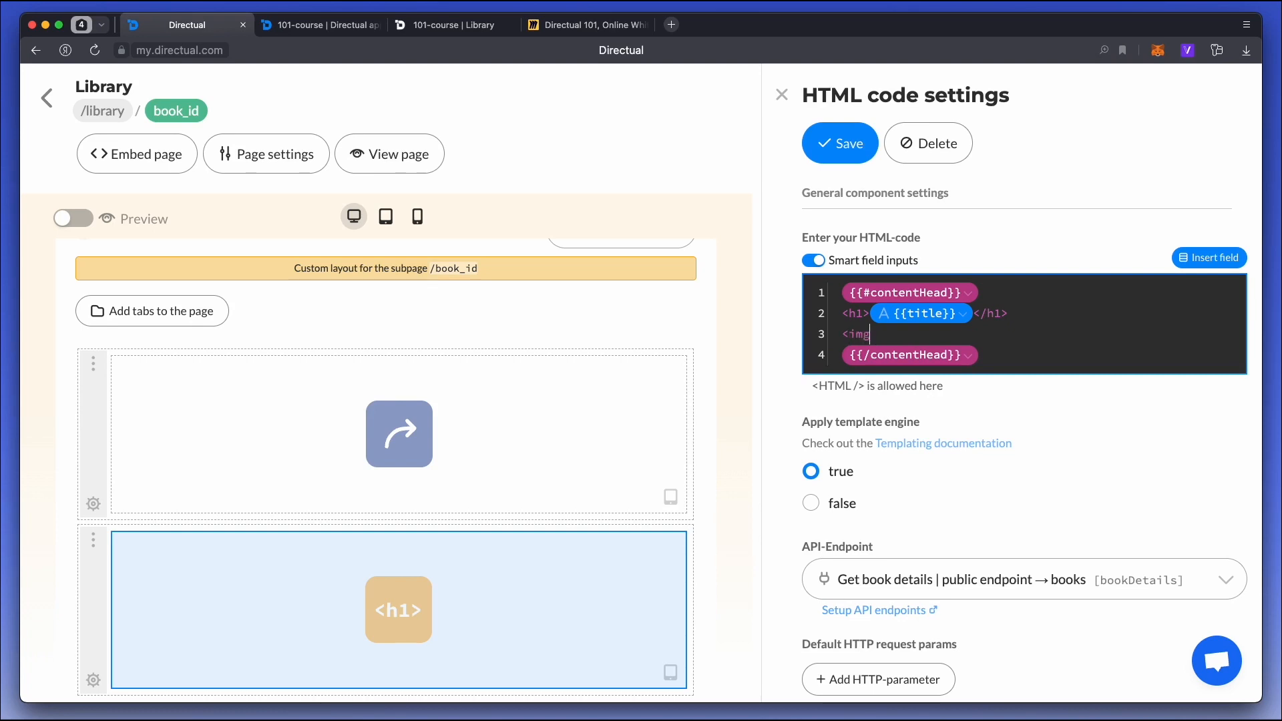
type(" src=\"{{")
key("Down")
key("Return")
type("\" />")
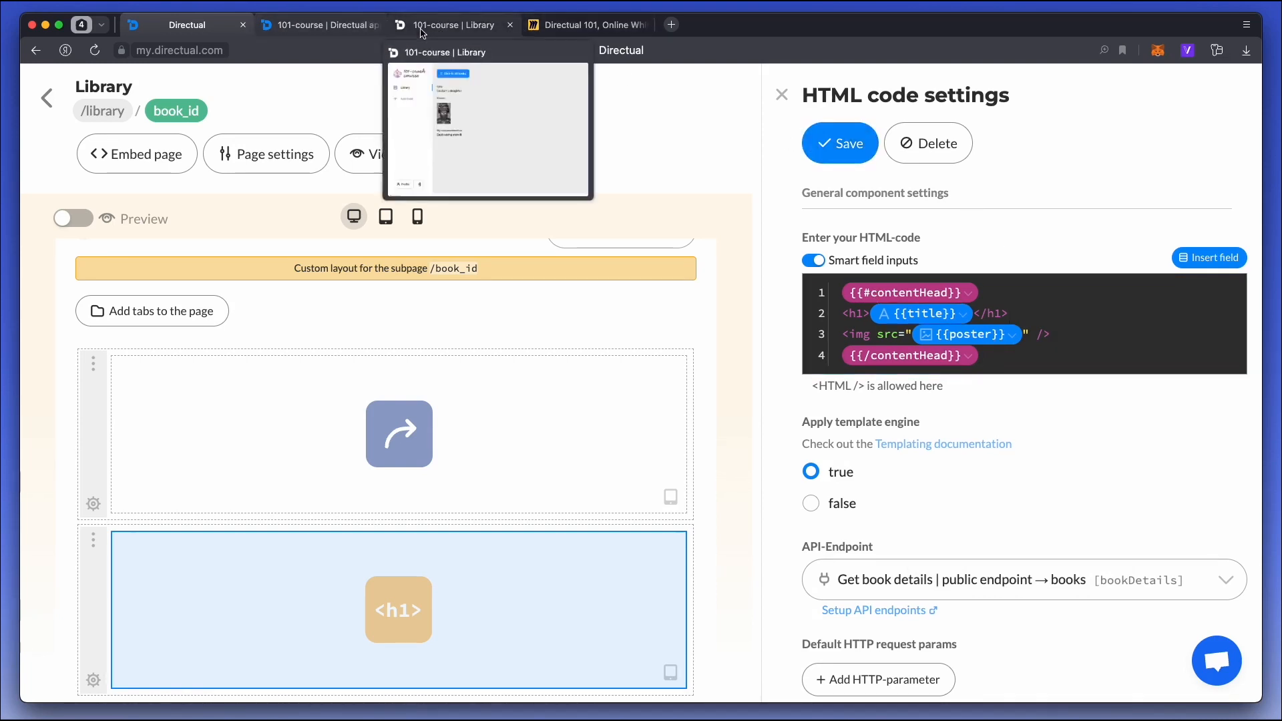
Reload the War and Peace page in the published portal and check its title and poster image.
left_click(446, 25)
key("super+r")
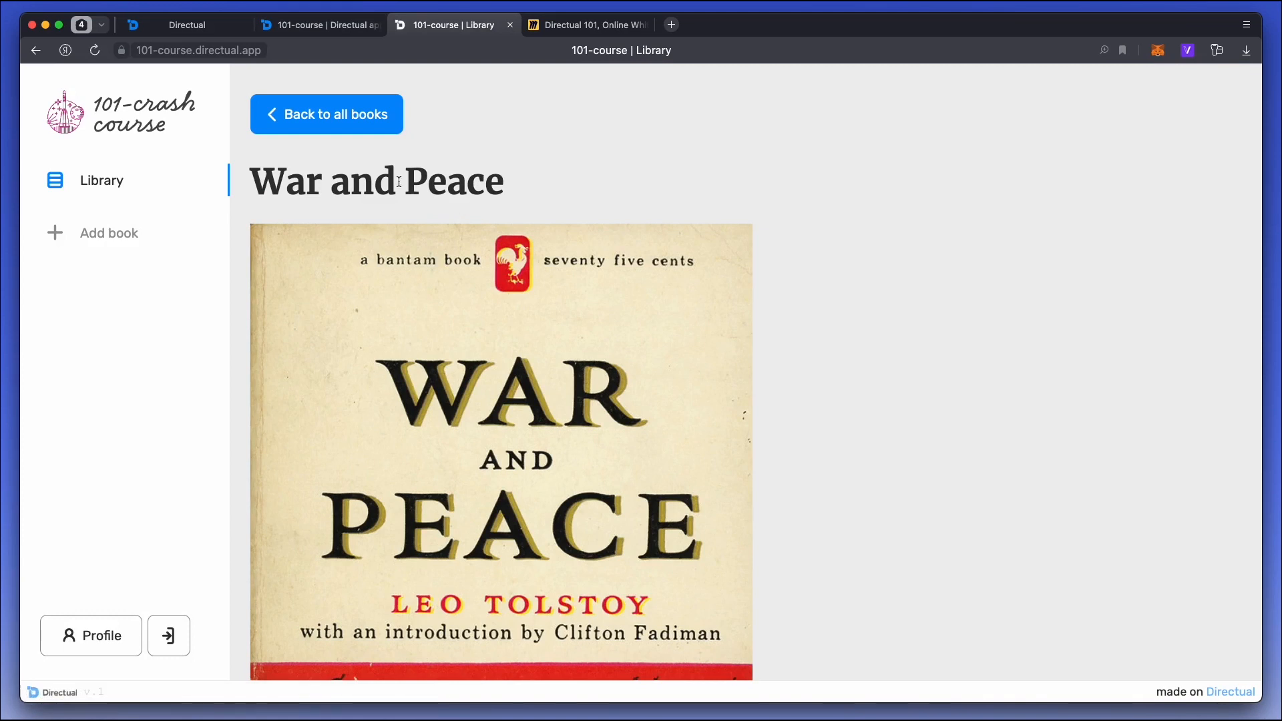
scroll(342, 265, "down", 5)
scroll(346, 267, "up", 5)
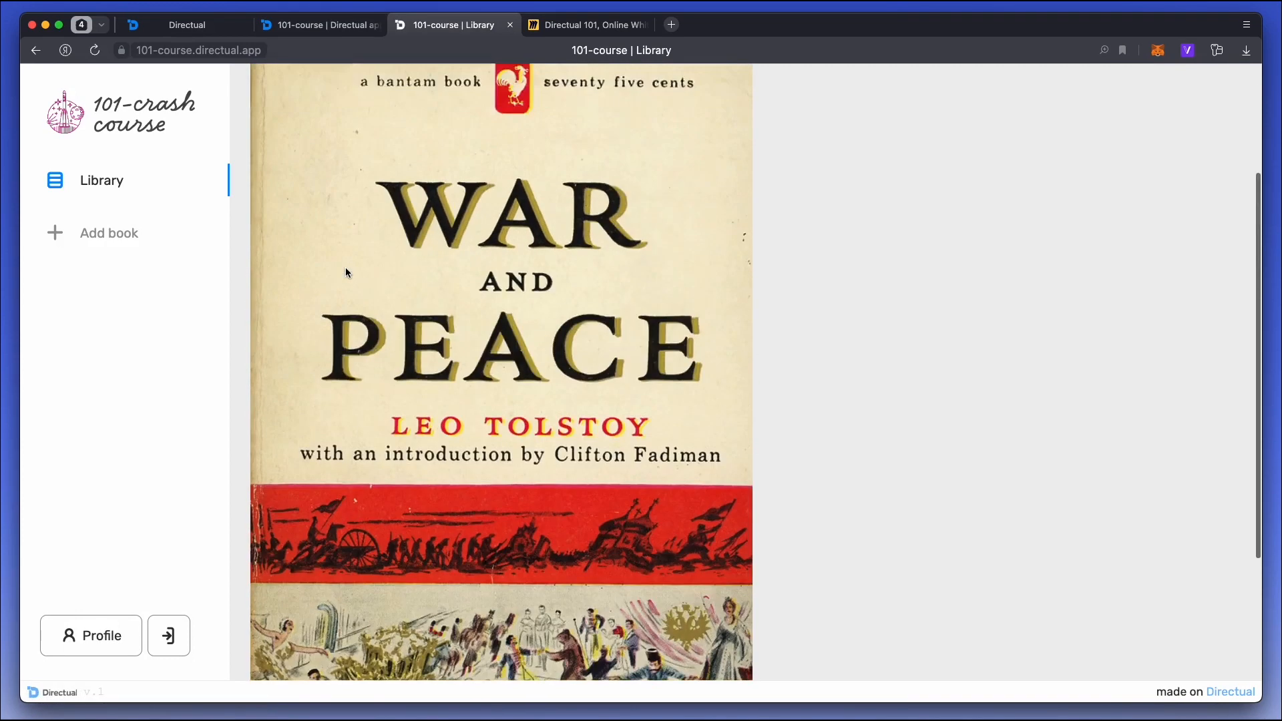
Add author_id with the author's first and last name to the bookDetails endpoint's fields for reading.
left_click(315, 25)
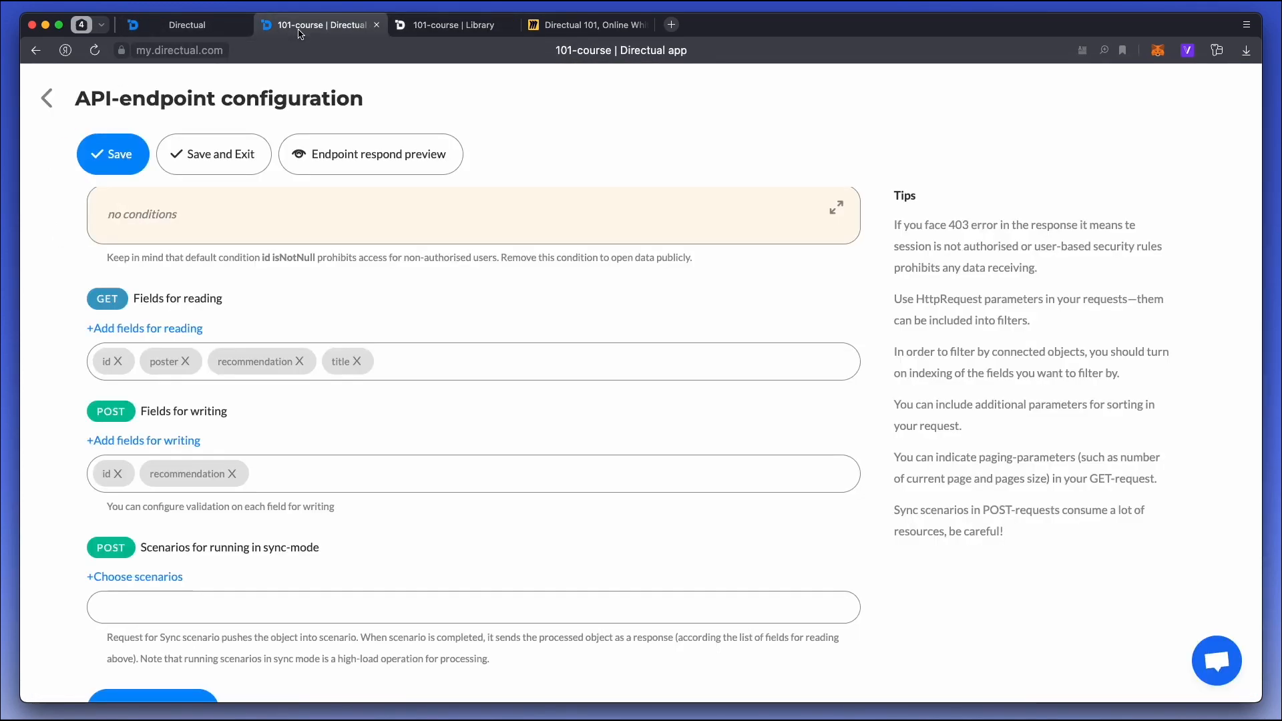
left_click(175, 330)
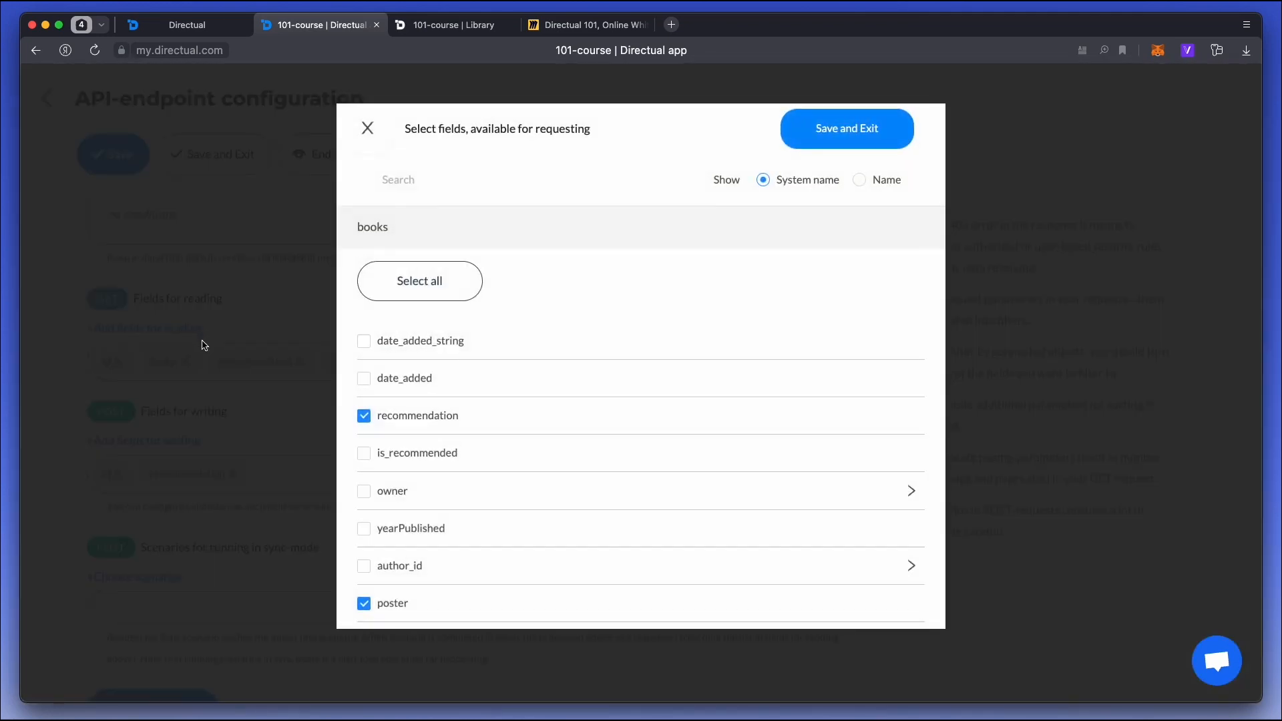
scroll(382, 398, "down", 3)
left_click(404, 424)
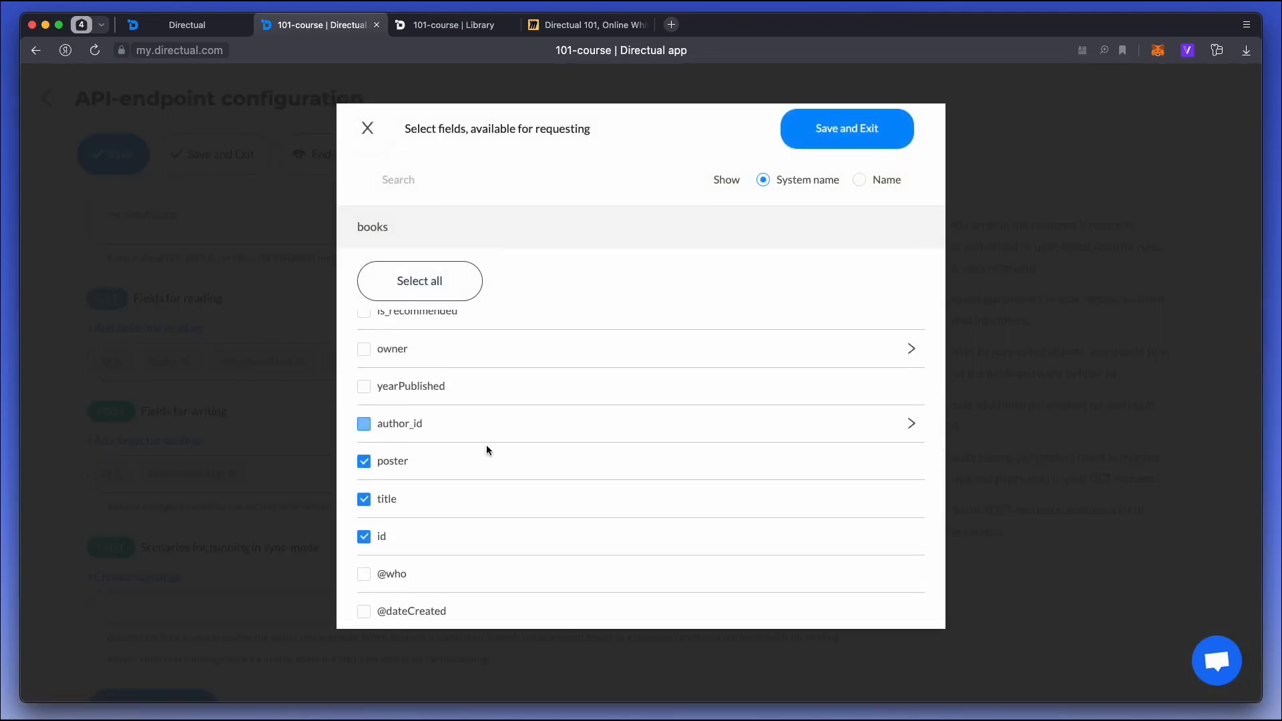
left_click(913, 424)
scroll(446, 430, "down", 5)
left_click(398, 448)
left_click(397, 414)
left_click(847, 129)
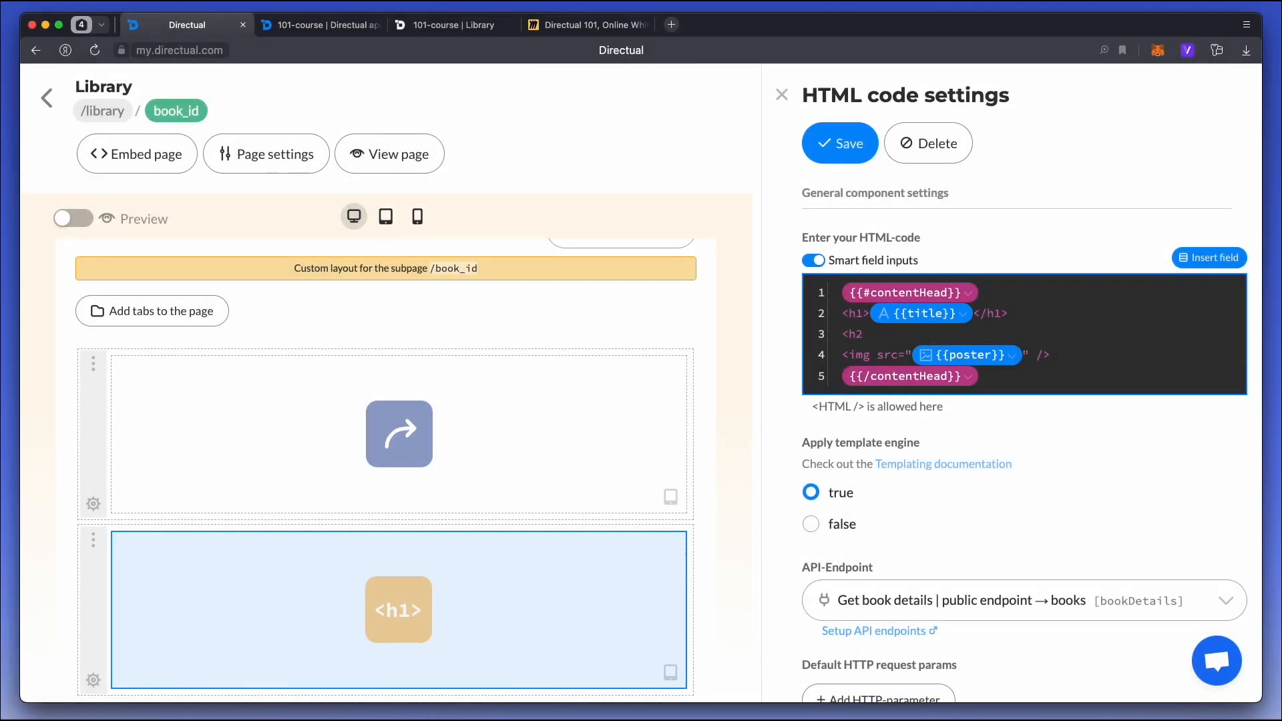
Fill an h2 heading above the image with the {{author_id.firstName}} and {{author_id.lastName}} fields.
type("{{")
key("Down")
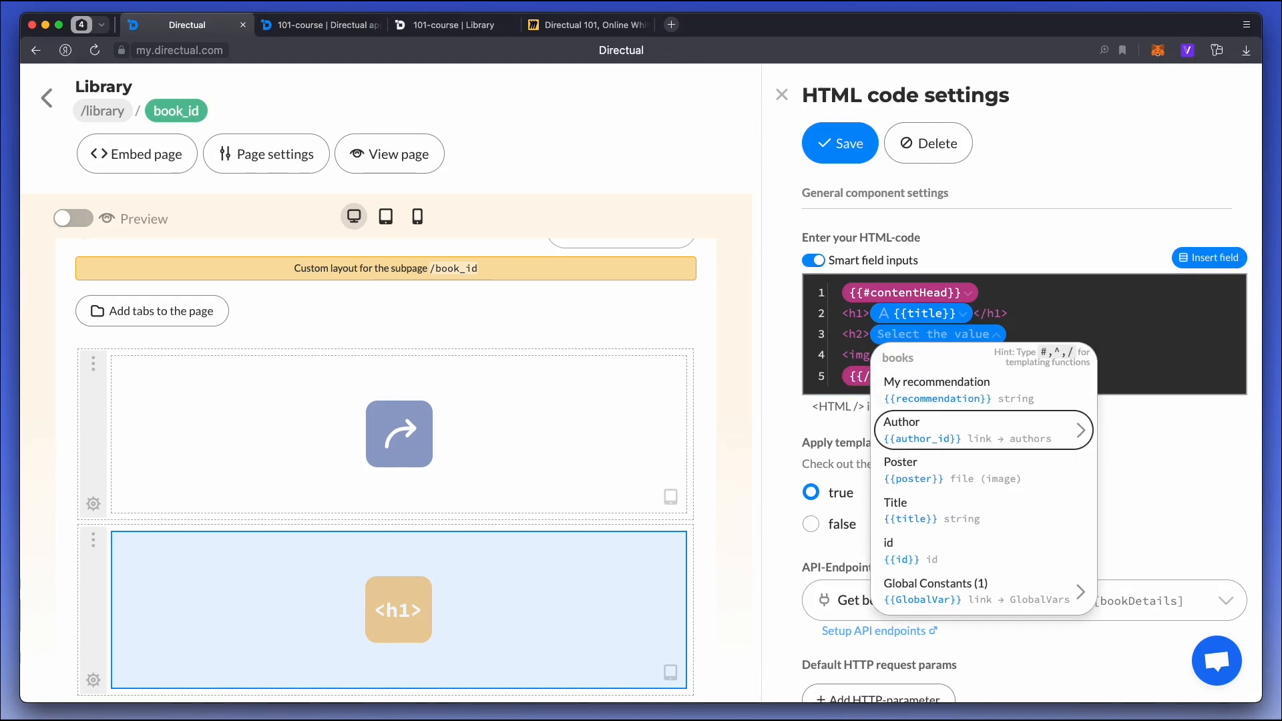
key("Right")
type("fi")
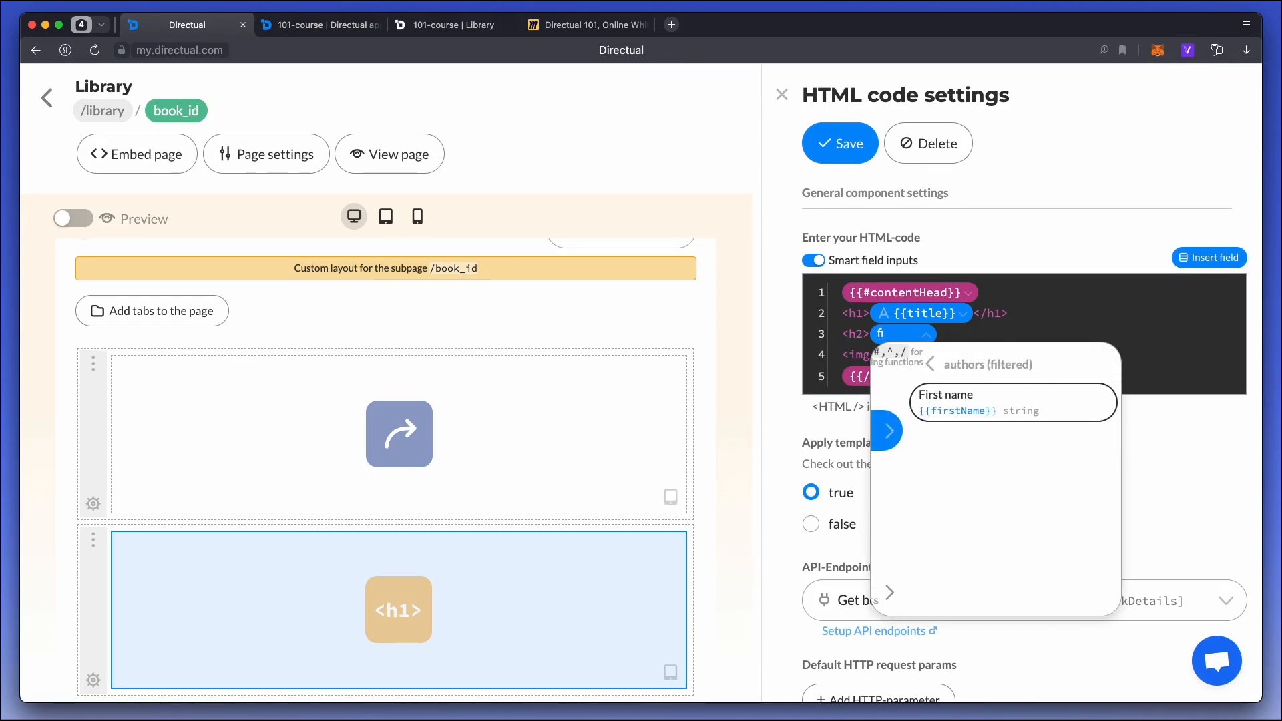
key("Return")
type("{{au")
key("Right")
type("l")
key("Return")
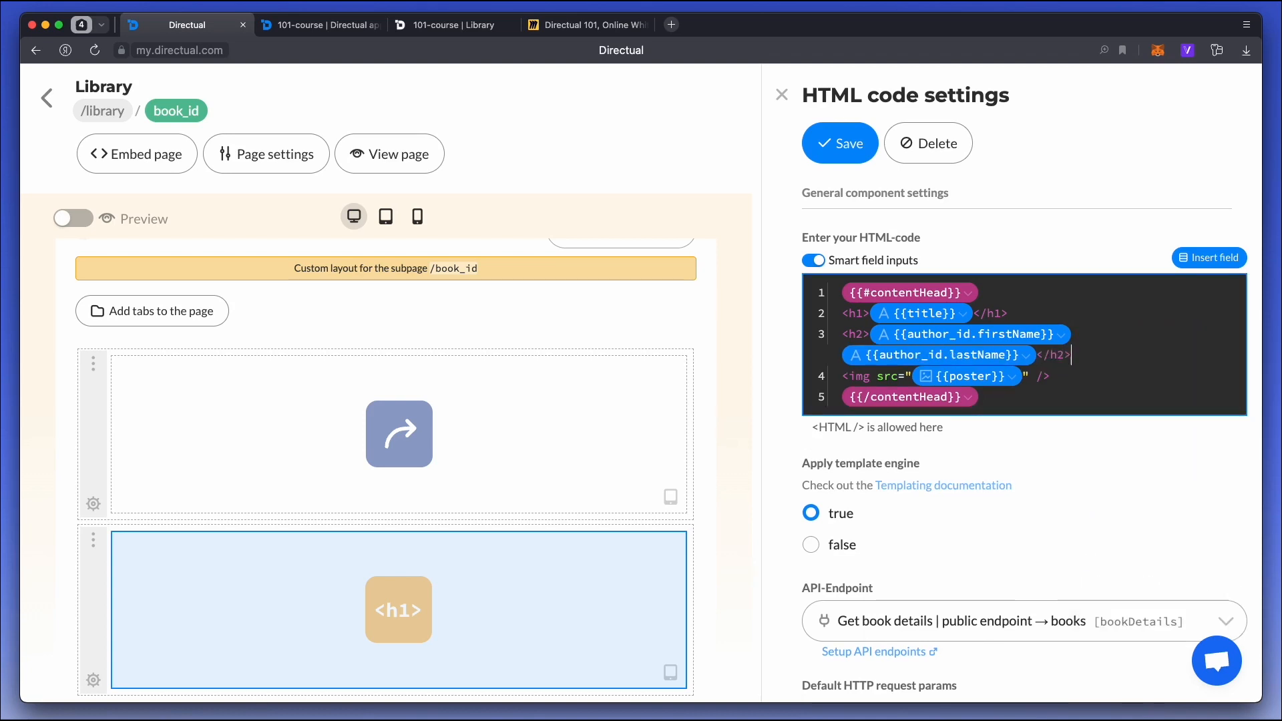
Save the HTML code component and check the author heading on the War and Peace page in the published portal.
left_click(807, 153)
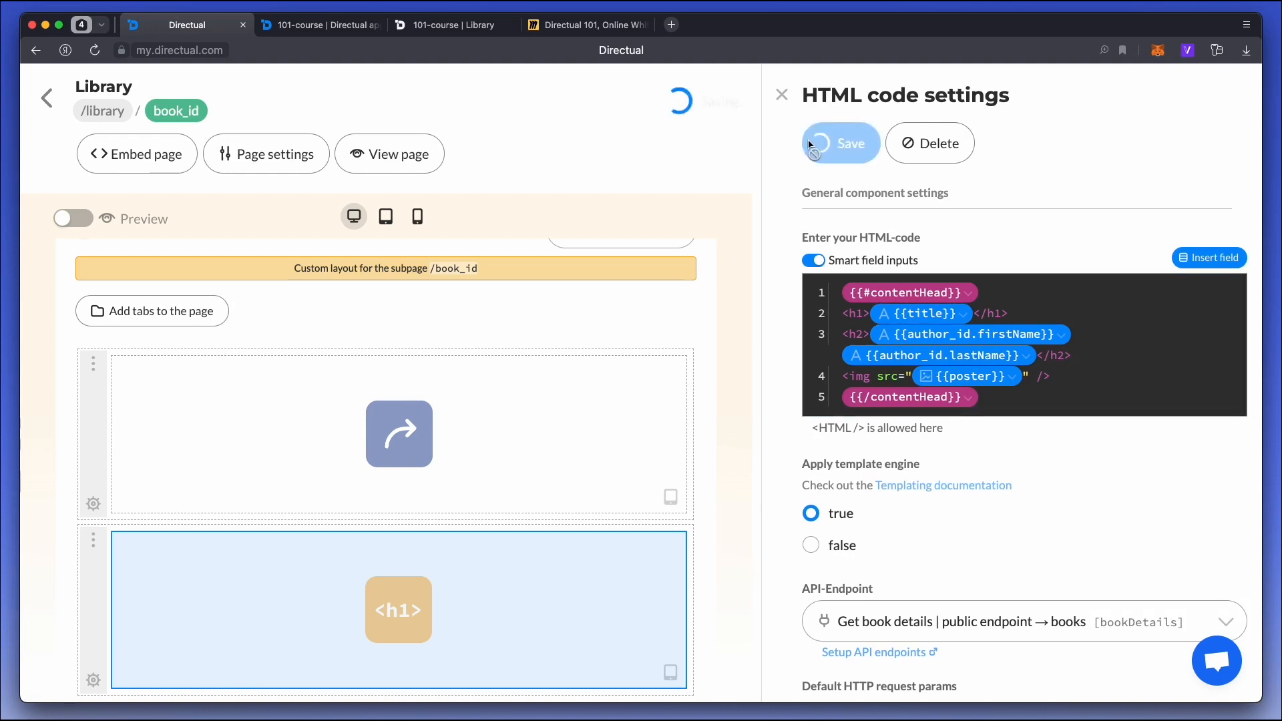
left_click(453, 19)
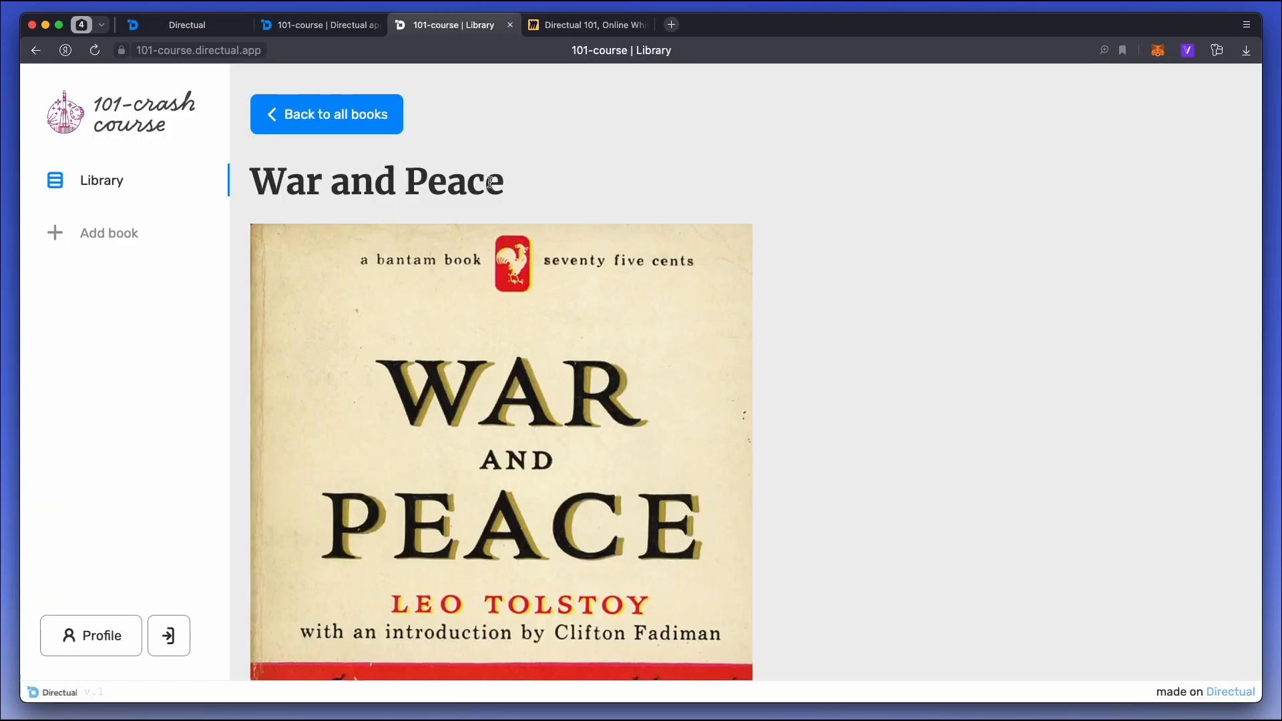
scroll(375, 200, "down", 5)
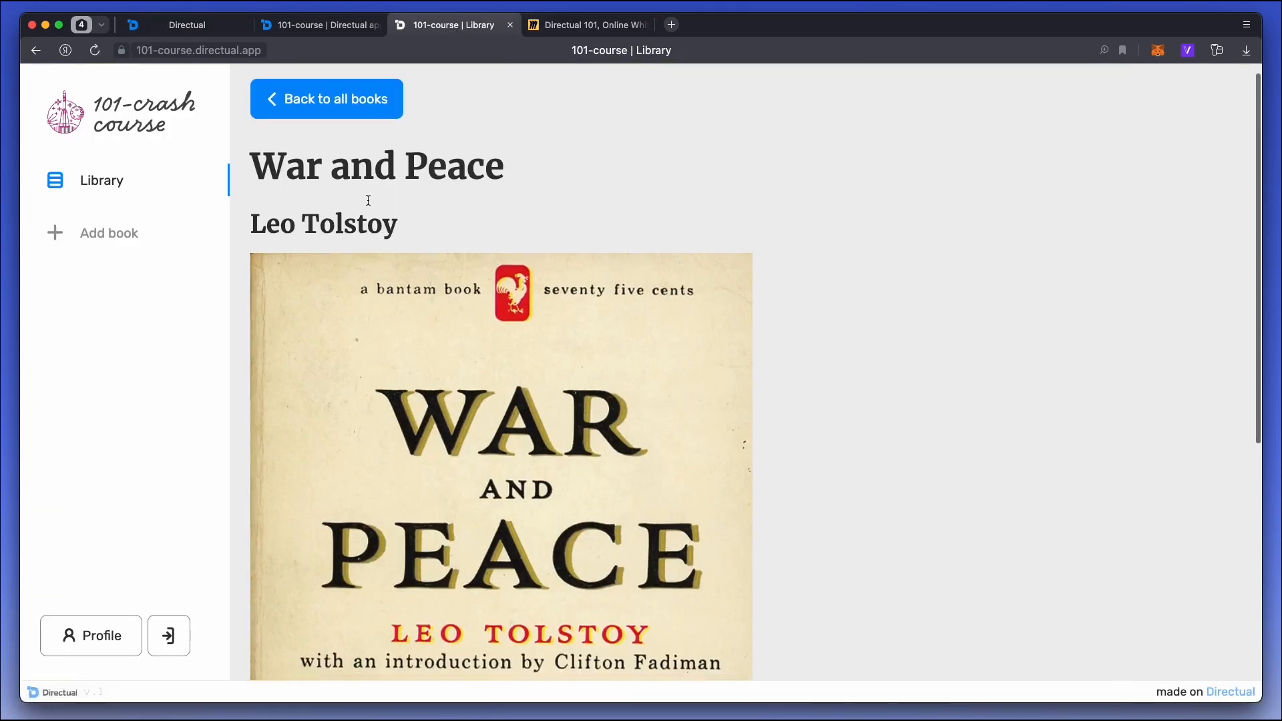
scroll(375, 201, "up", 6)
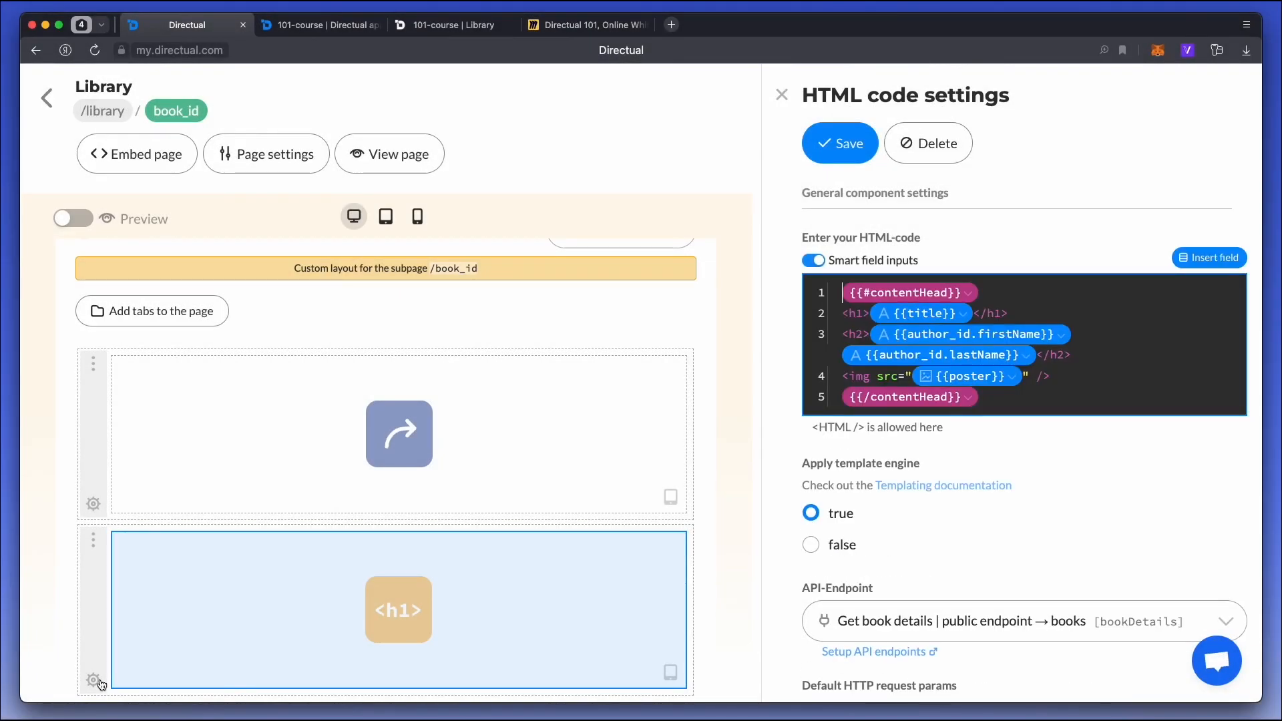
Add an empty section below the HTML code component on the book_id subpage and select its column.
left_click(402, 701)
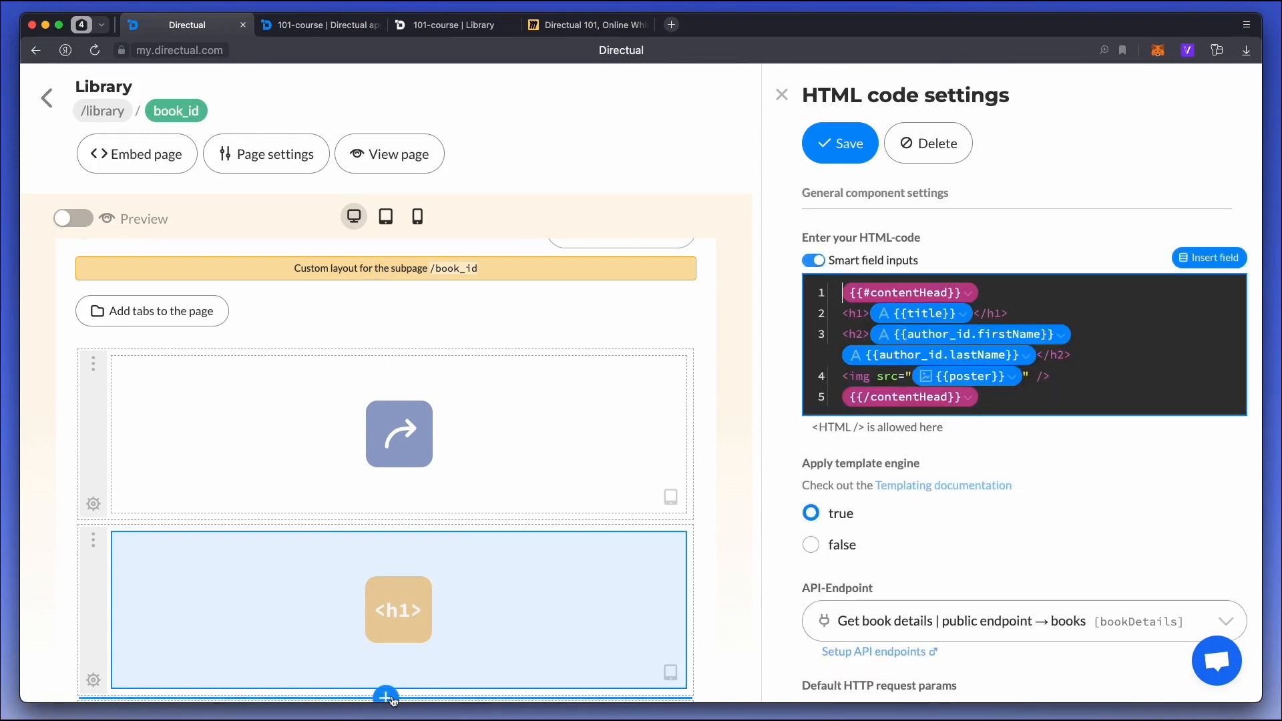
scroll(390, 652, "down", 3)
left_click(415, 591)
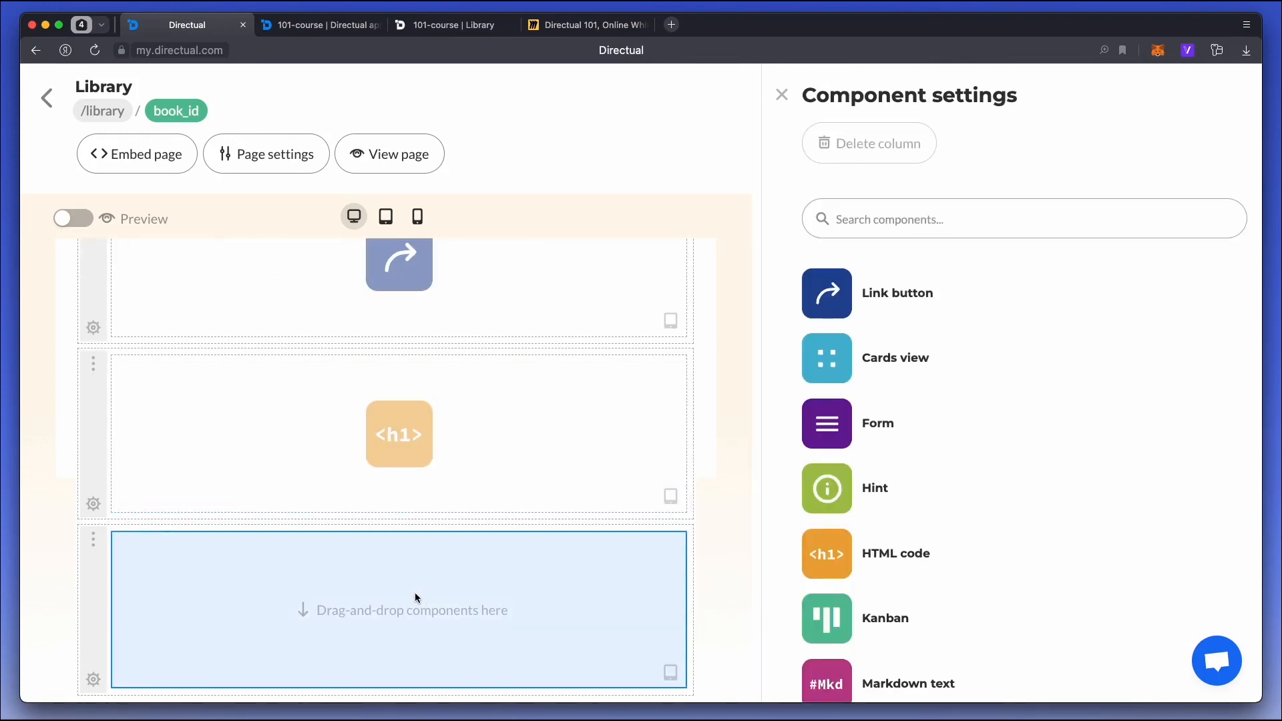
Restrict the HTML code section to authorised users with the role hidden, save it and check the published book page.
left_click(94, 505)
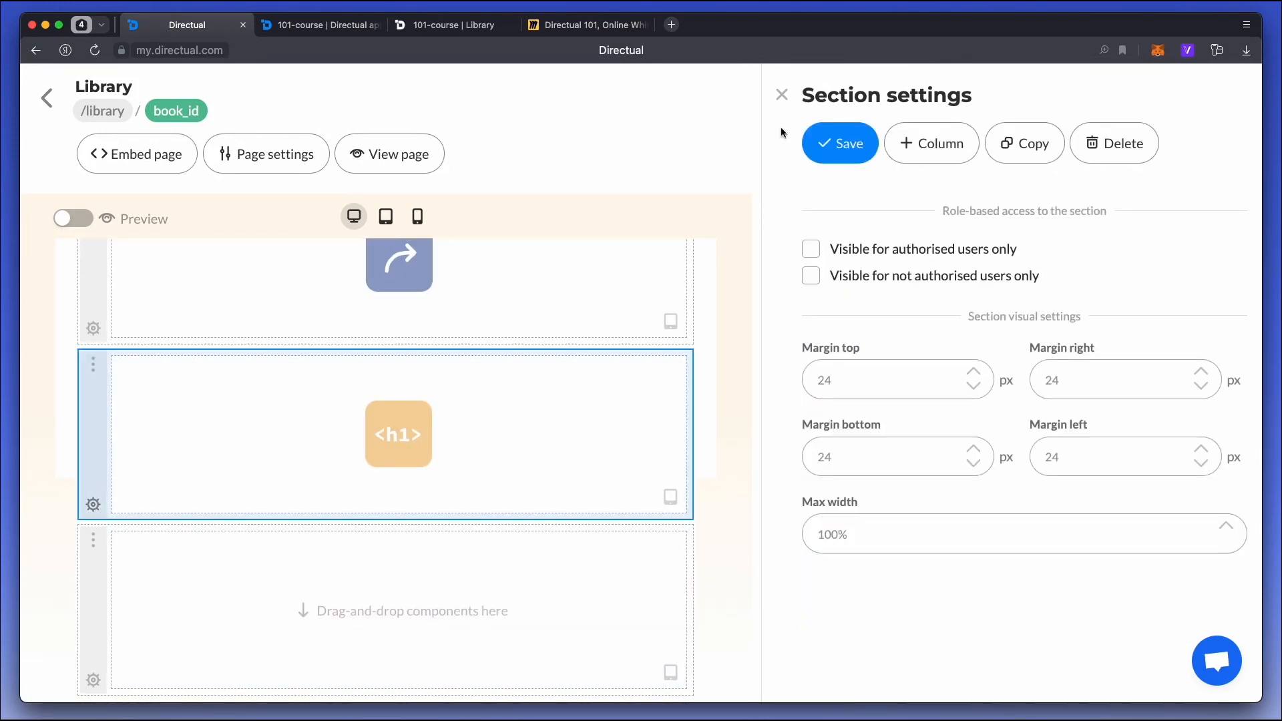
left_click(897, 254)
left_click(883, 344)
type("hidden")
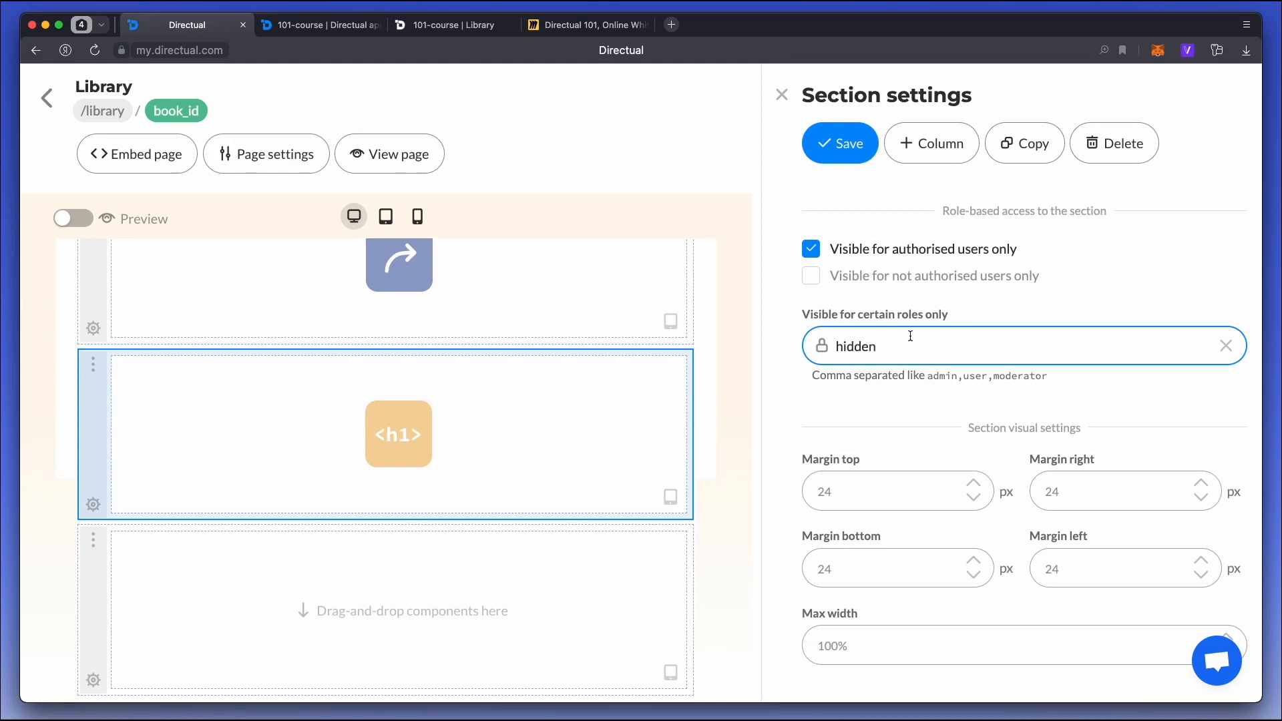
left_click(842, 143)
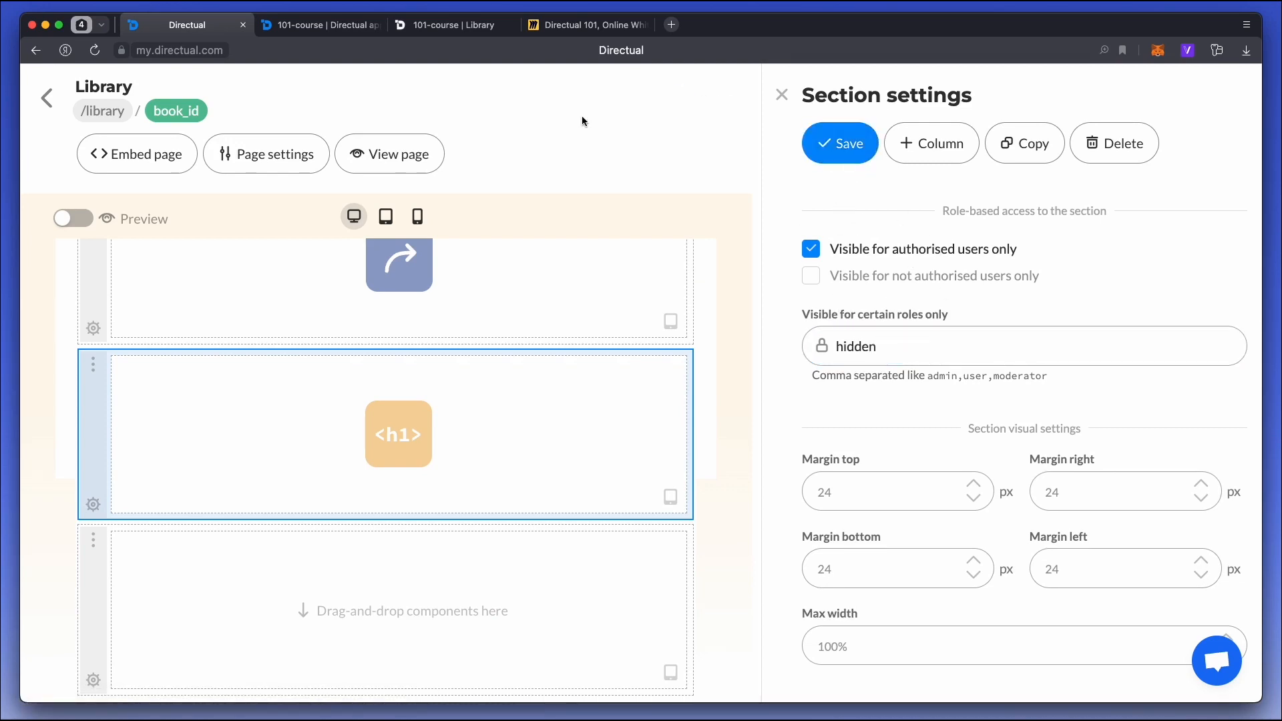
left_click(454, 25)
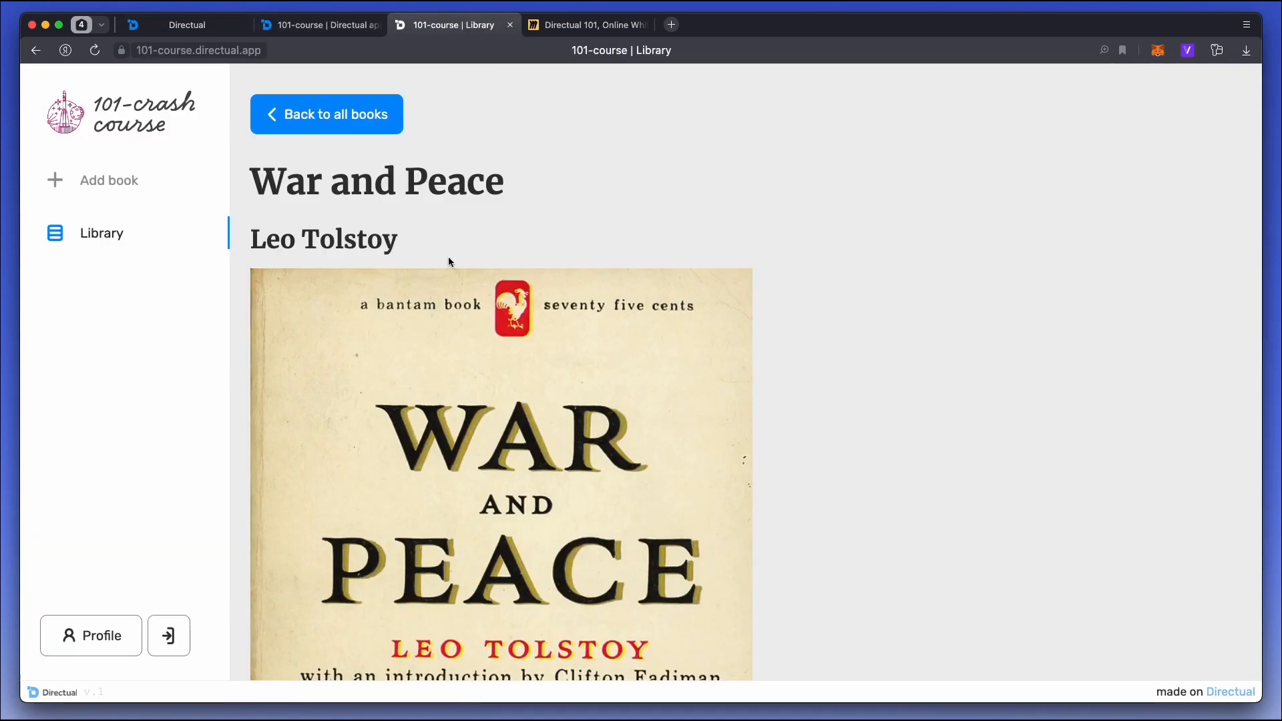
key("super+r")
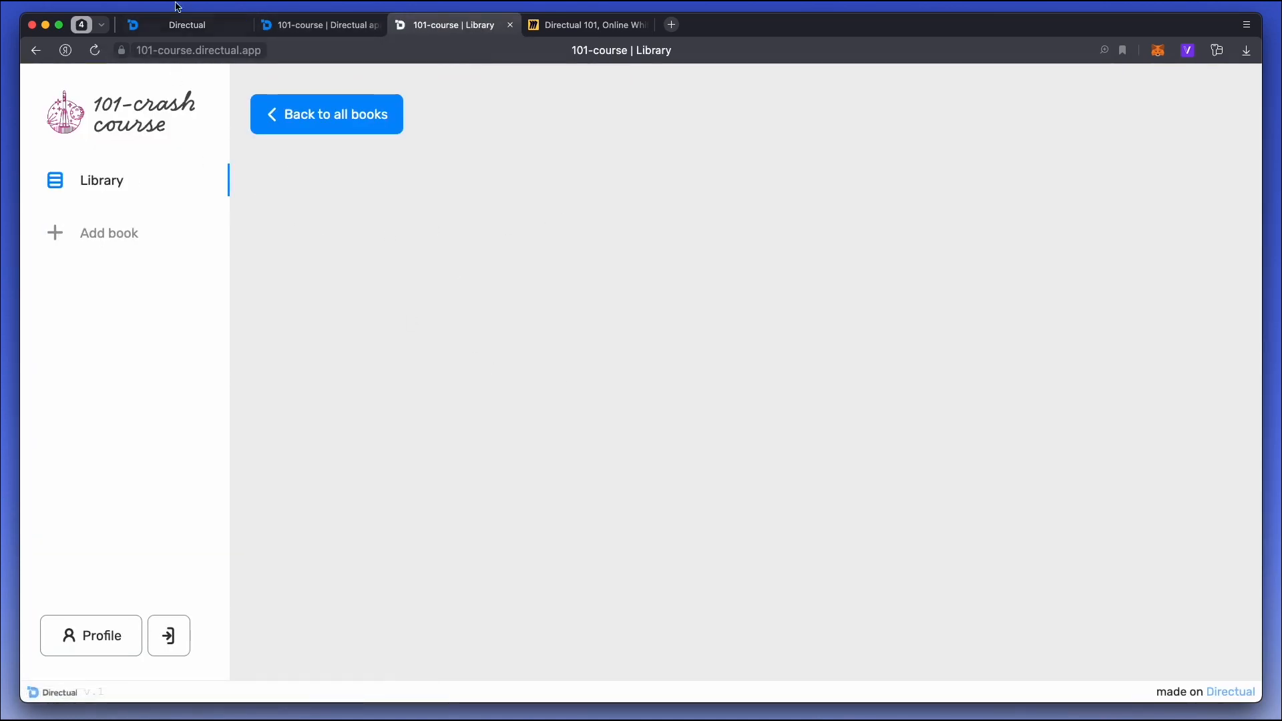
Add a Markdown text component to the empty section below the HTML code component and set its template engine to true.
left_click(179, 24)
left_click(494, 592)
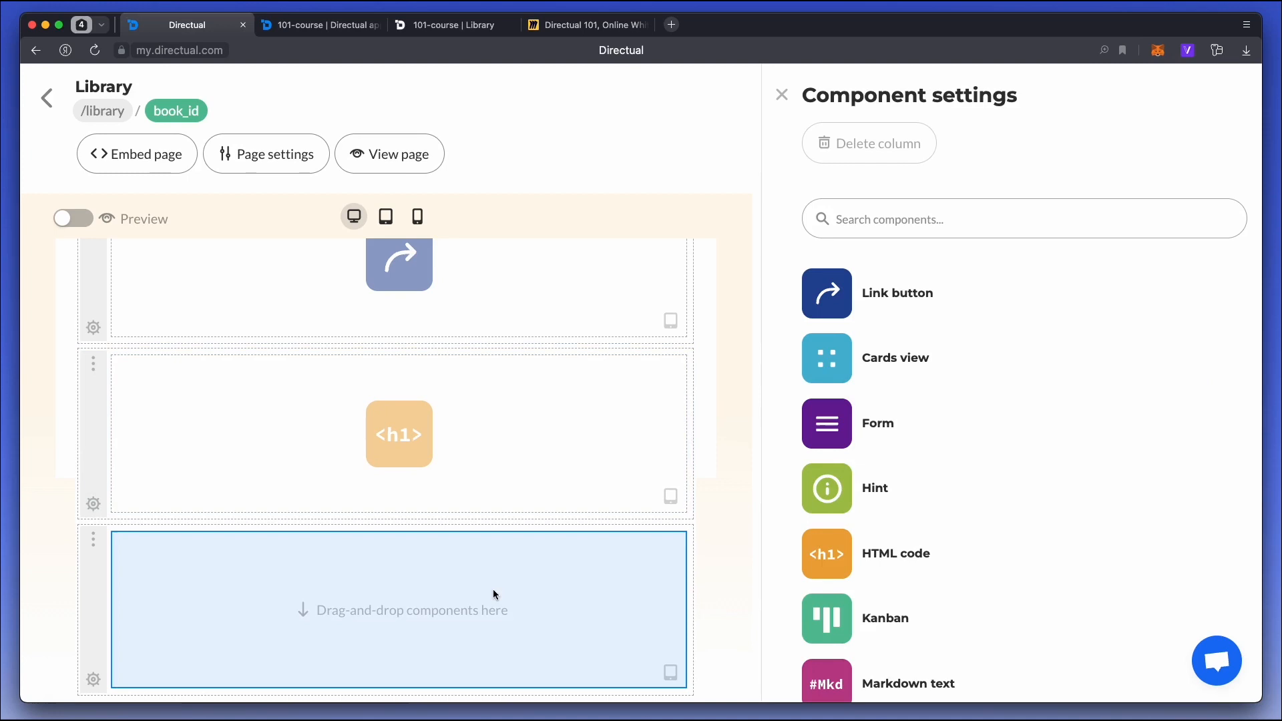
scroll(816, 559, "down", 3)
left_click_drag(819, 567, 373, 584)
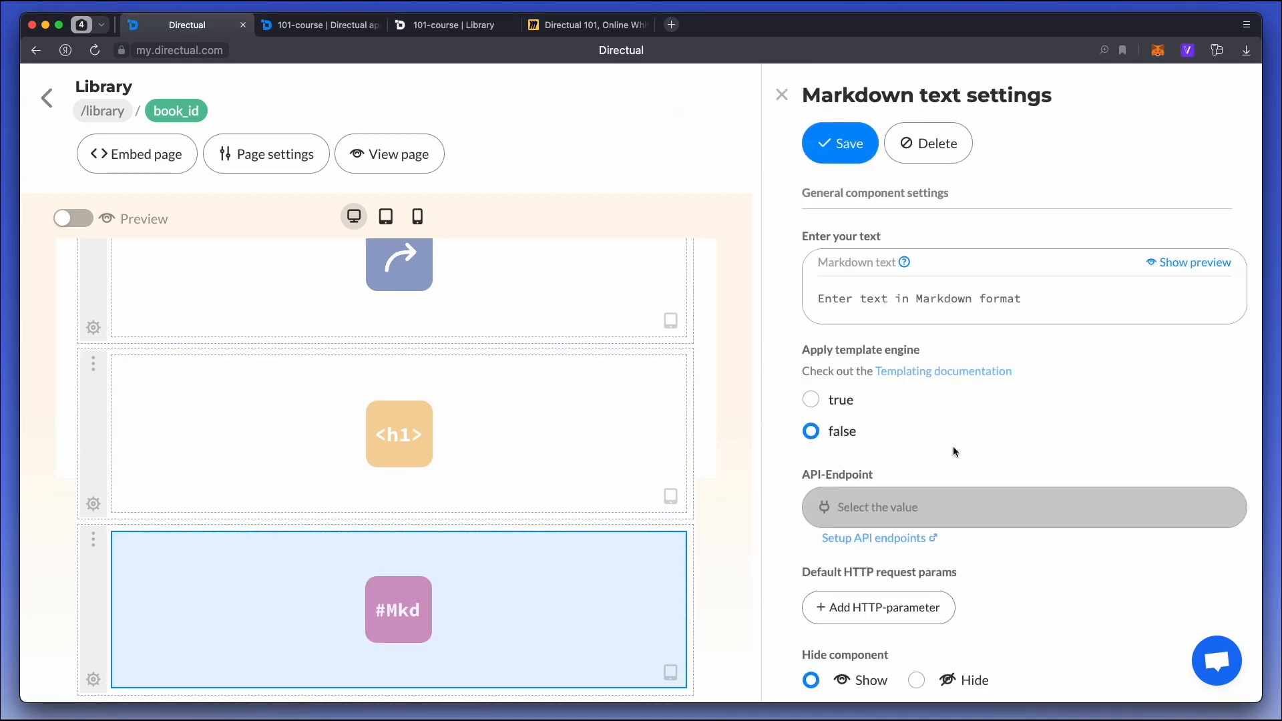
left_click(849, 406)
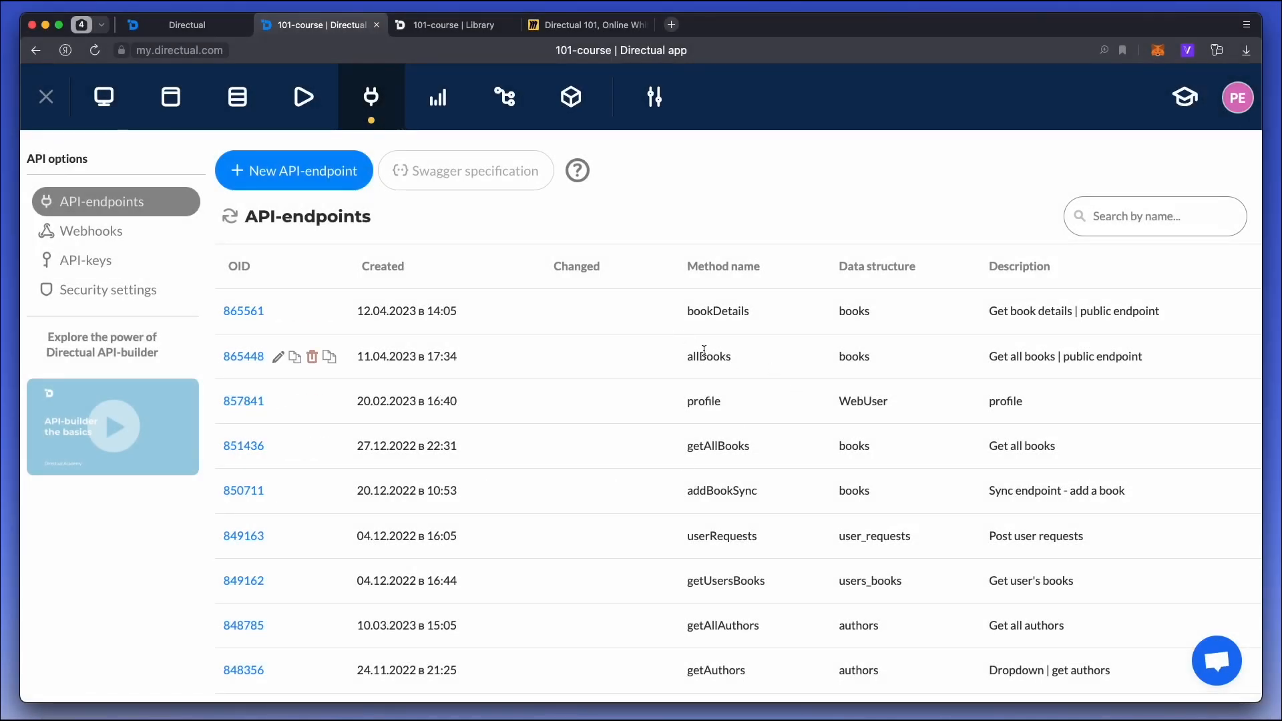
Review the list of API endpoints and connect the Markdown text component to the getAllAuthors endpoint.
scroll(704, 350, "down", 2)
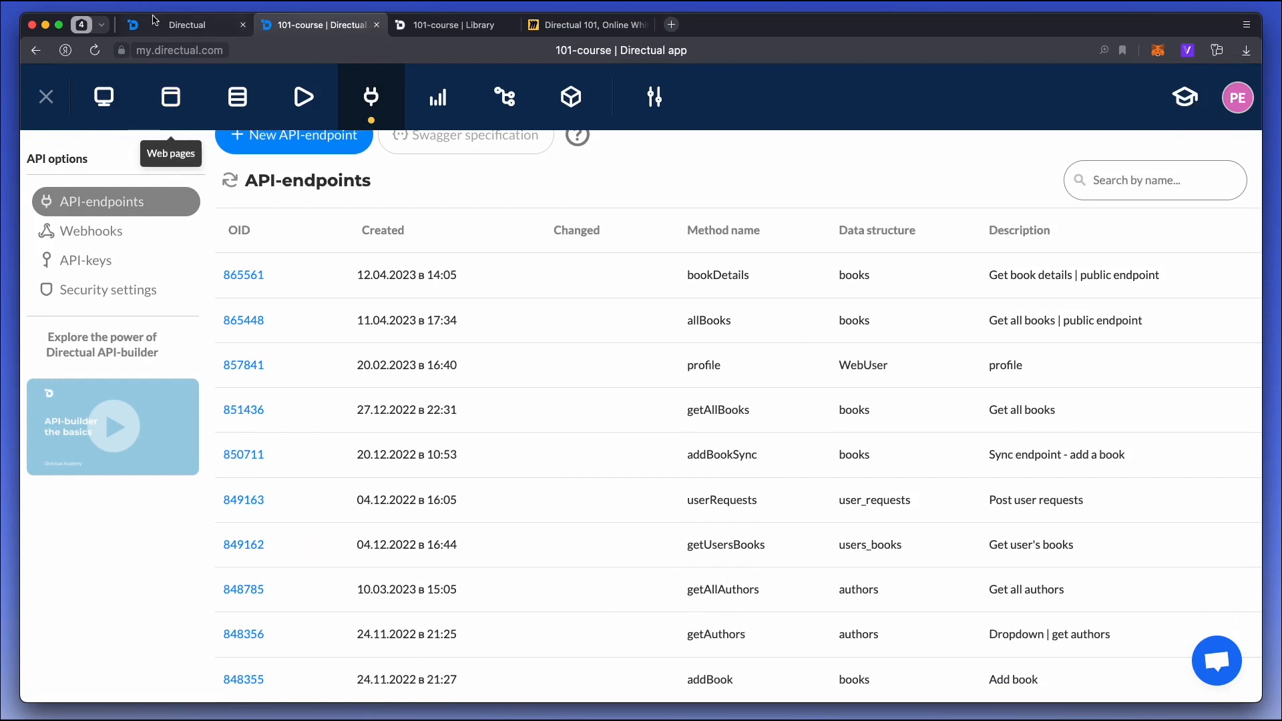
left_click(201, 25)
left_click(858, 508)
type("getallAuthors]")
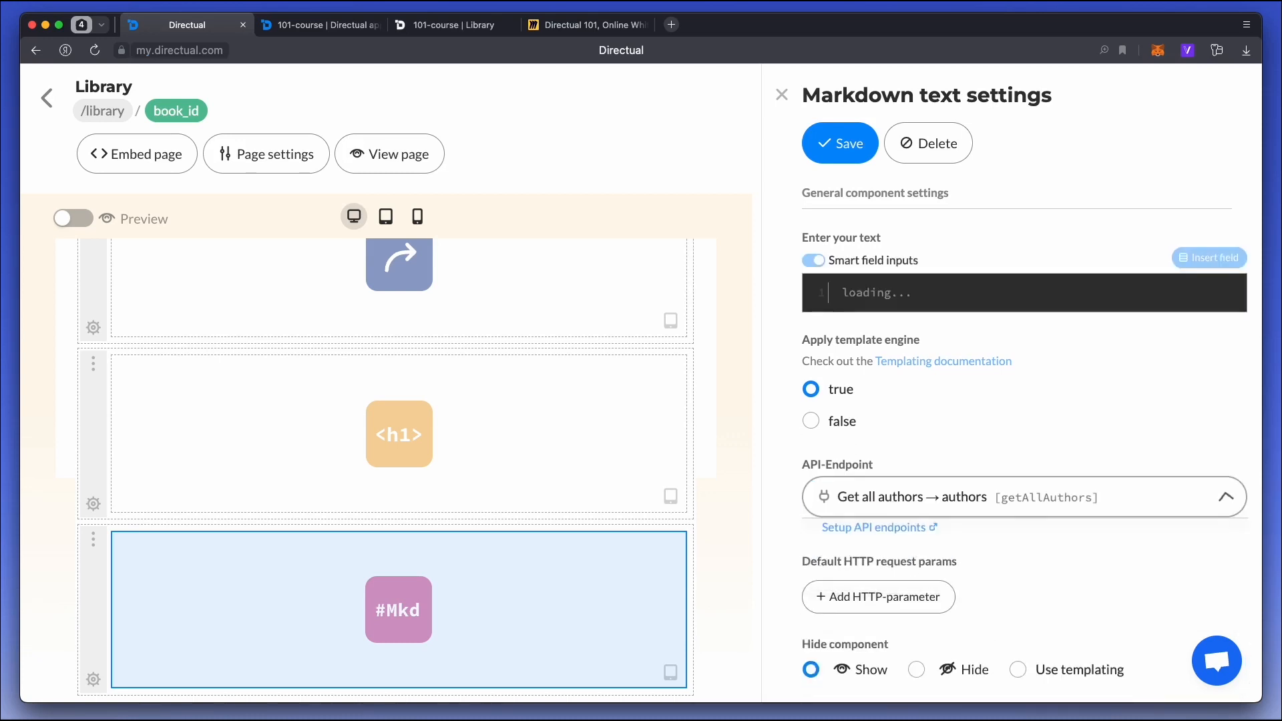
left_click(888, 579)
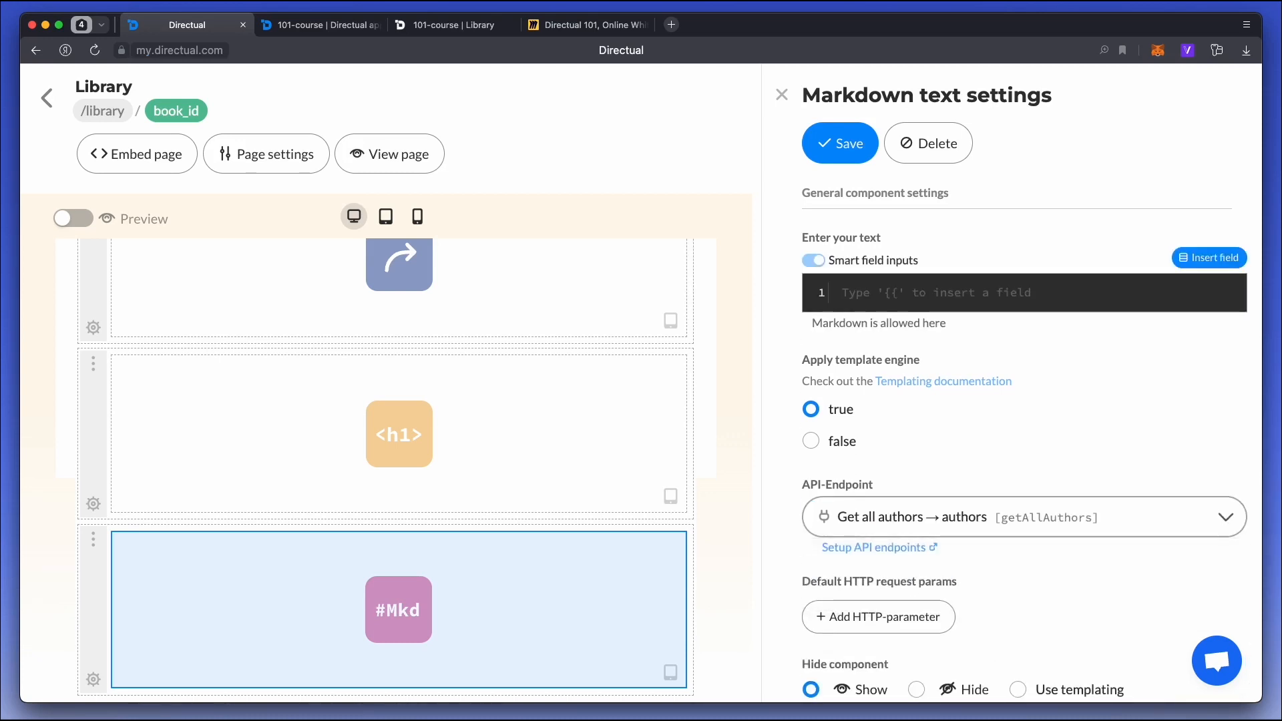
Insert an opening {{#content}} and closing {{/content}} templating block in the Markdown text.
left_click(864, 292)
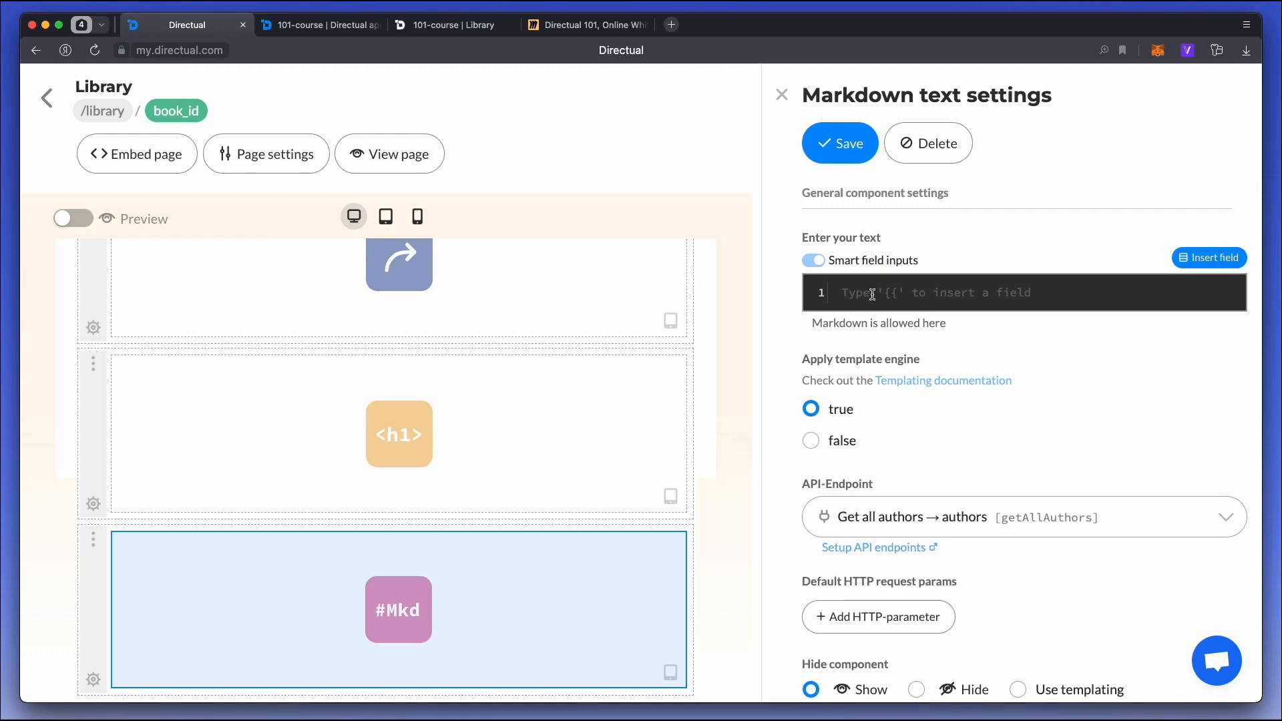
left_click(879, 294)
type("{{")
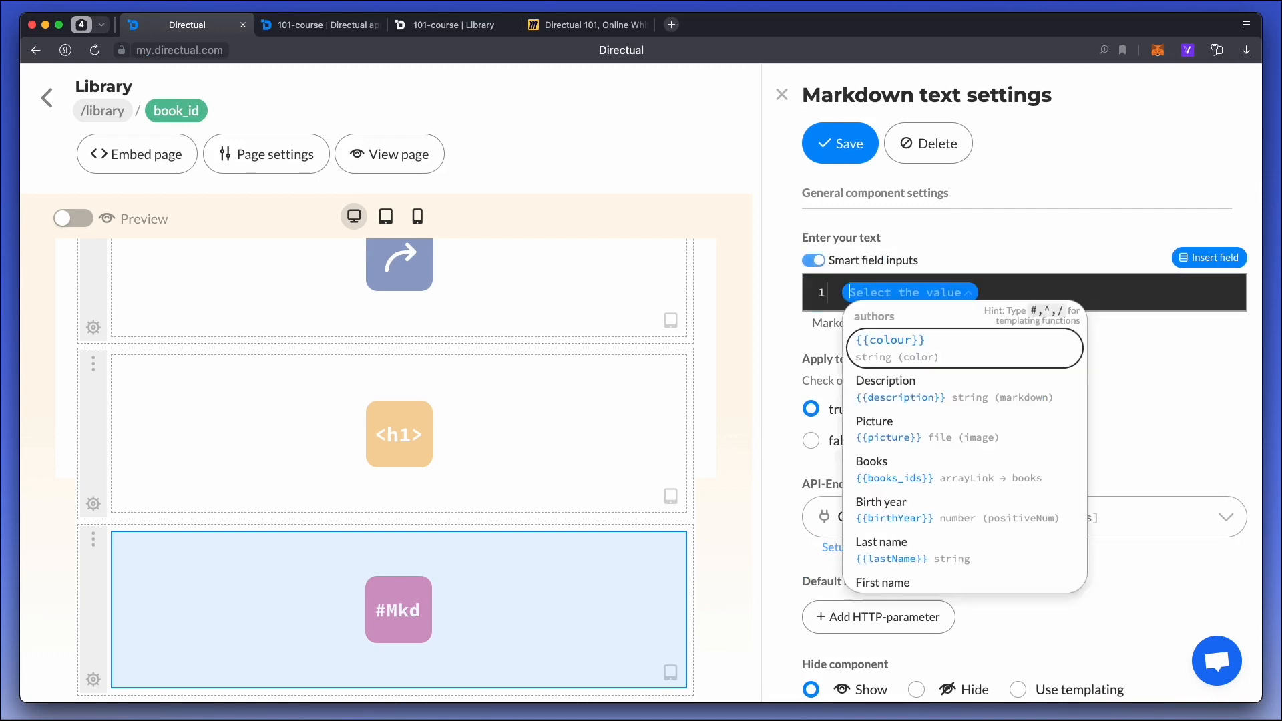
type("#")
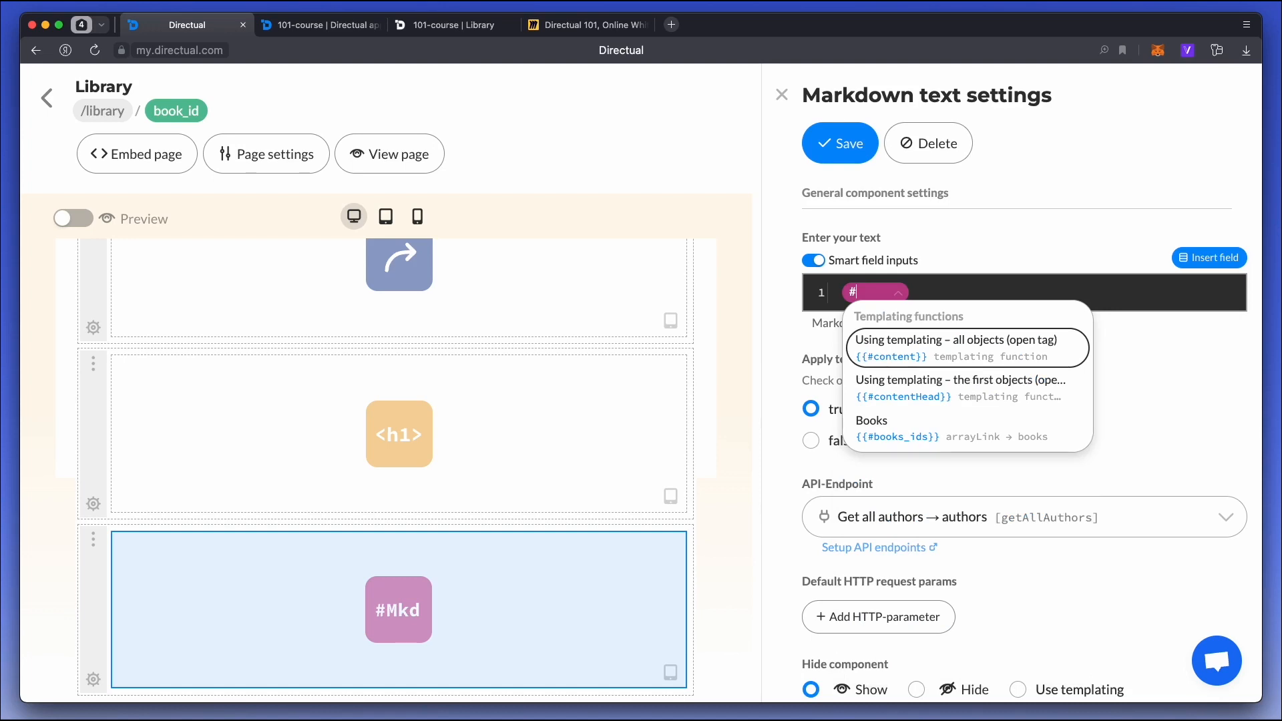
key("Return")
Add a ## heading with {{firstName}} and {{lastName}} inside the content block, save and check it on the published page.
key("Return")
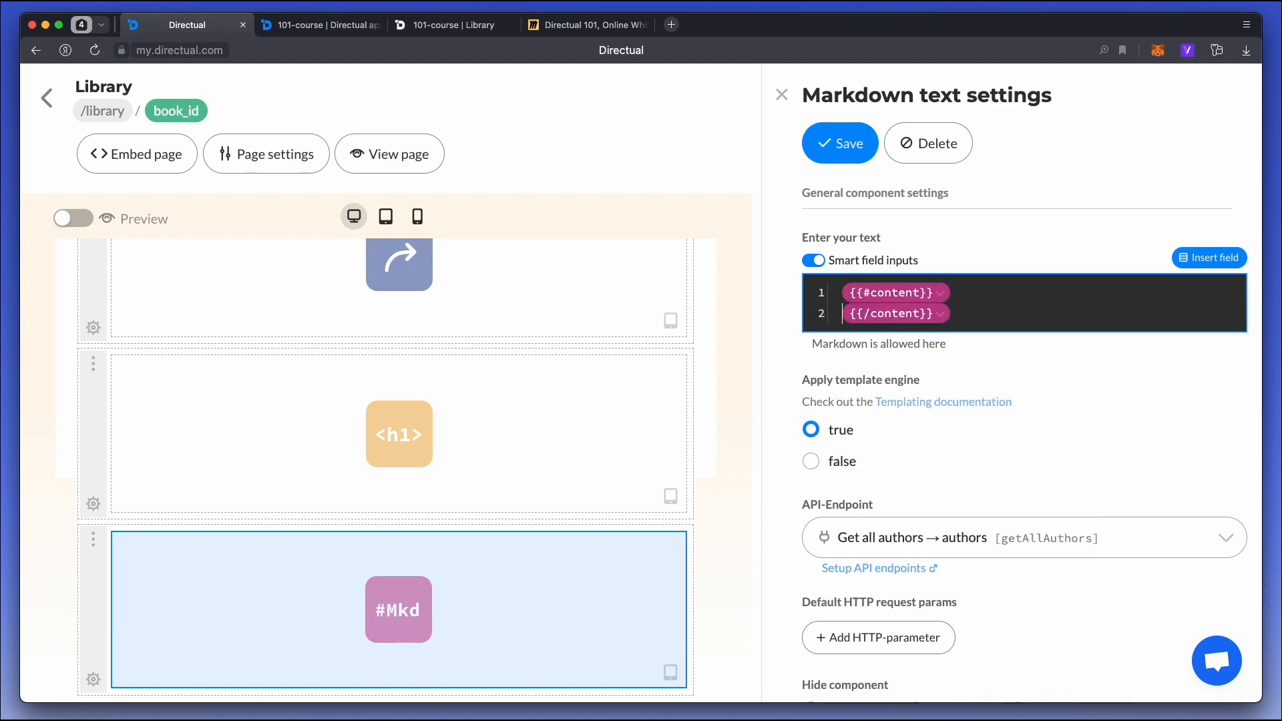
key("Return")
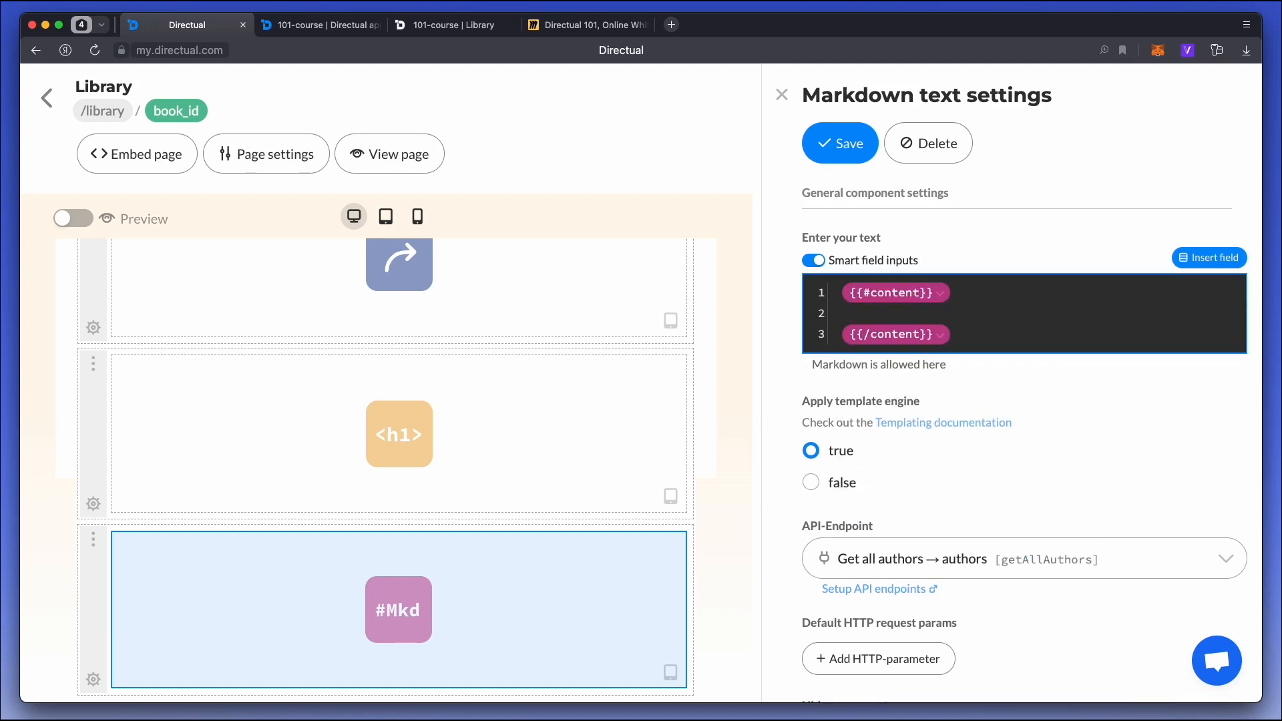
type("## ")
type("{{fi")
key("Down")
key("Return")
type("{{la")
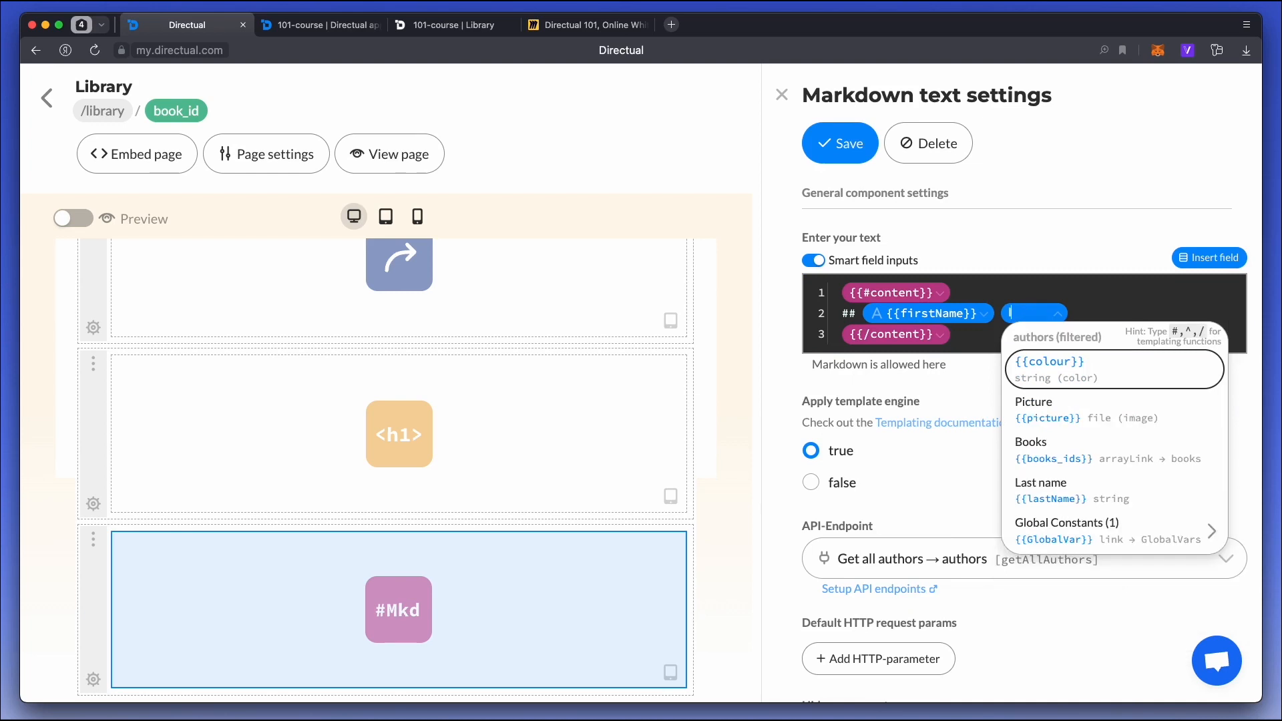
key("Return")
left_click(841, 143)
left_click(460, 25)
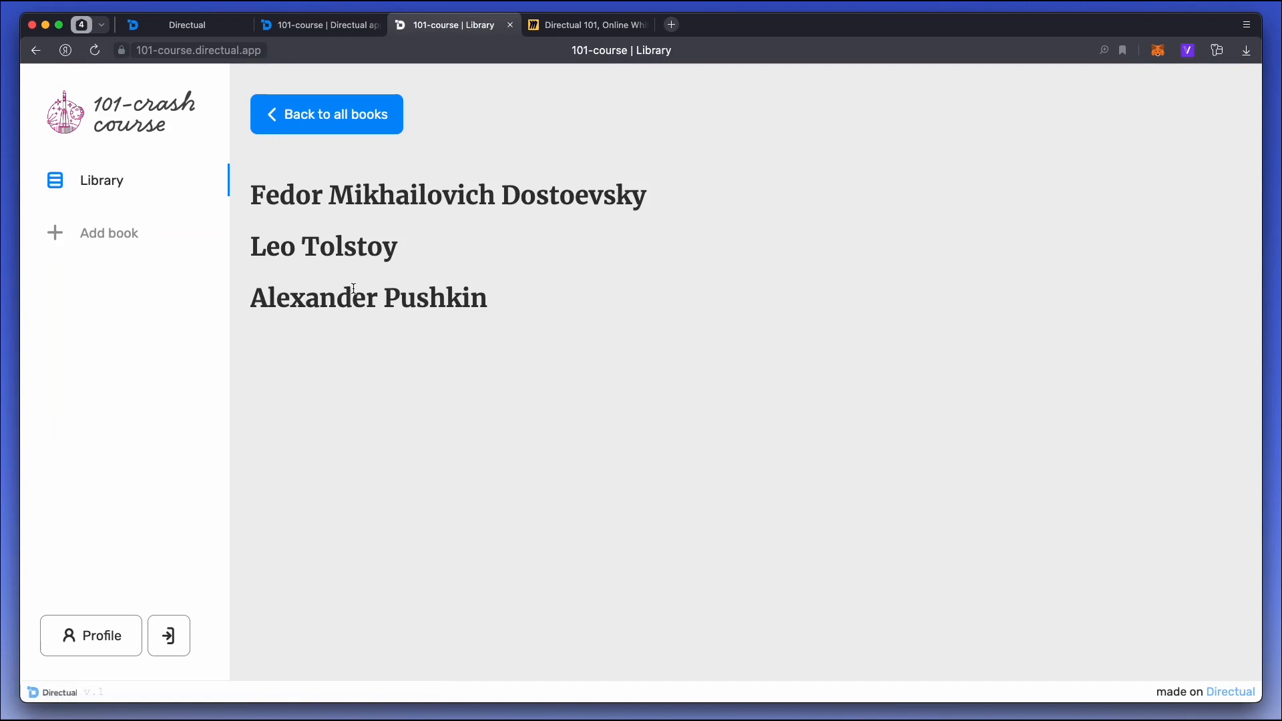
Add a bulleted line under the author heading with {{title}} inside a {{#books_ids}} block, its closing tag on a separate line.
left_click(191, 28)
left_click(1167, 318)
key("Return")
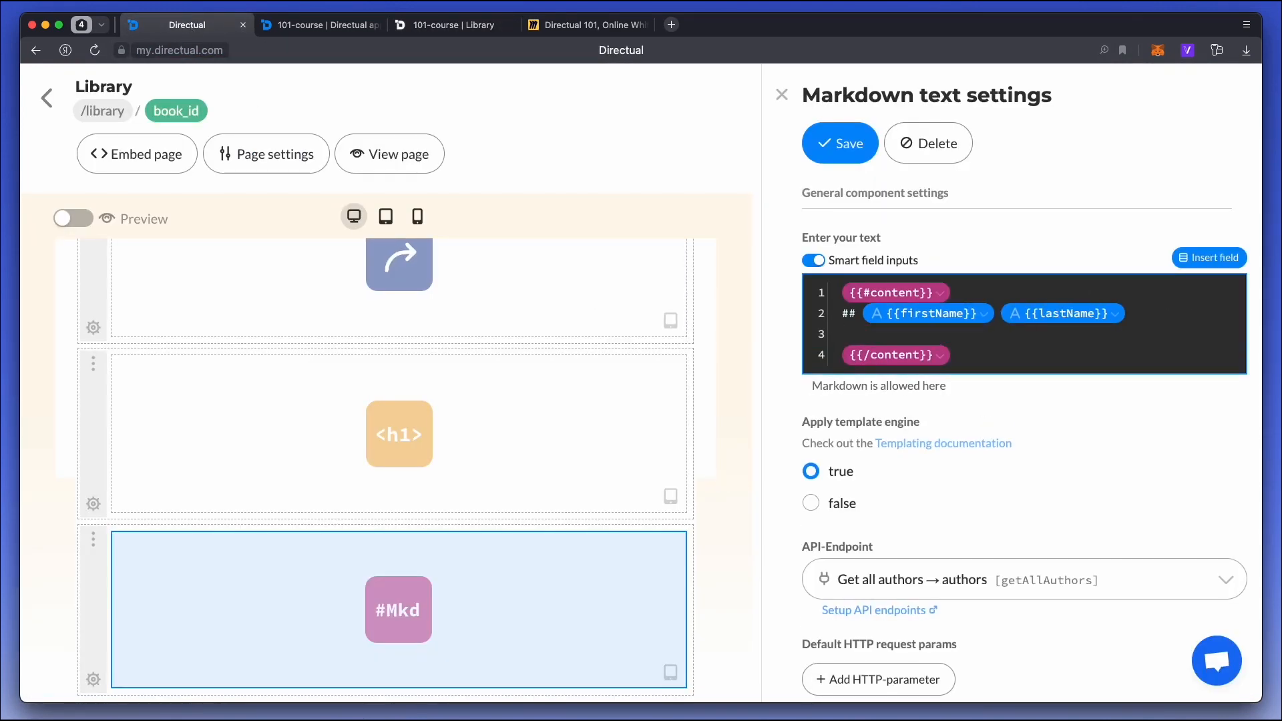
type("- {{#")
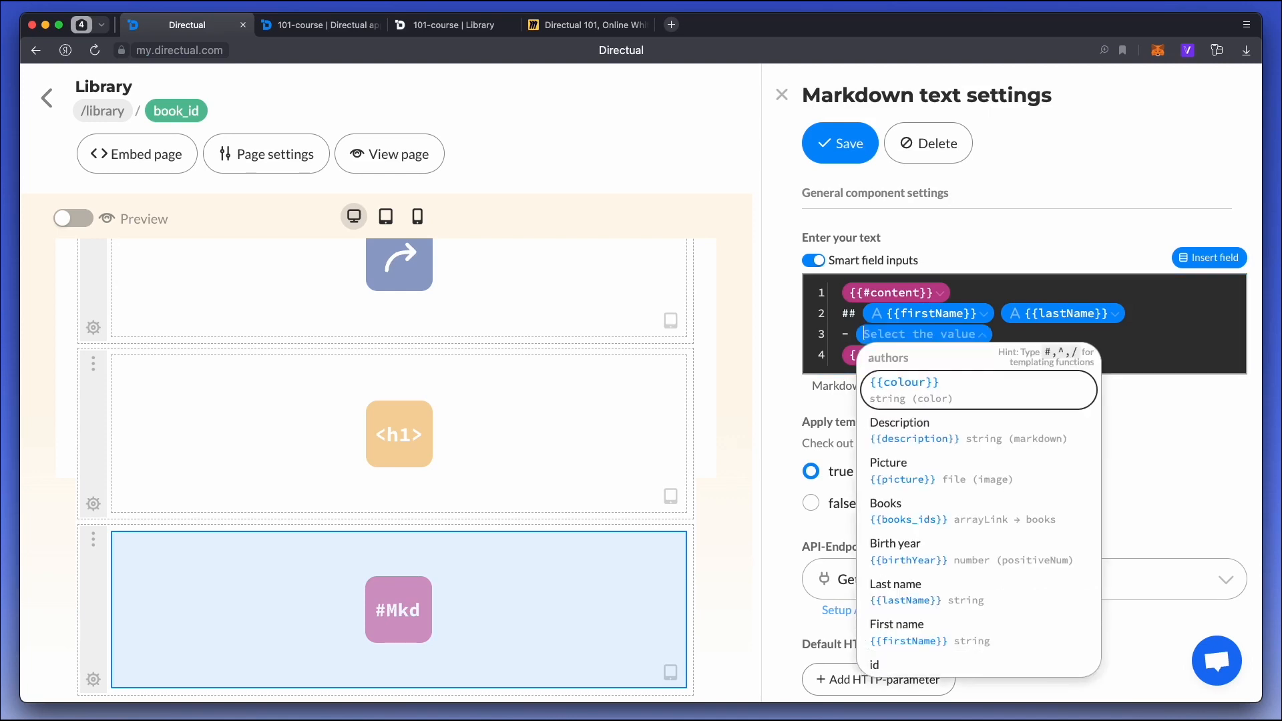
key("Down")
key("Down")
key("Return")
type("{{#books_ids}} {{/books_ids")
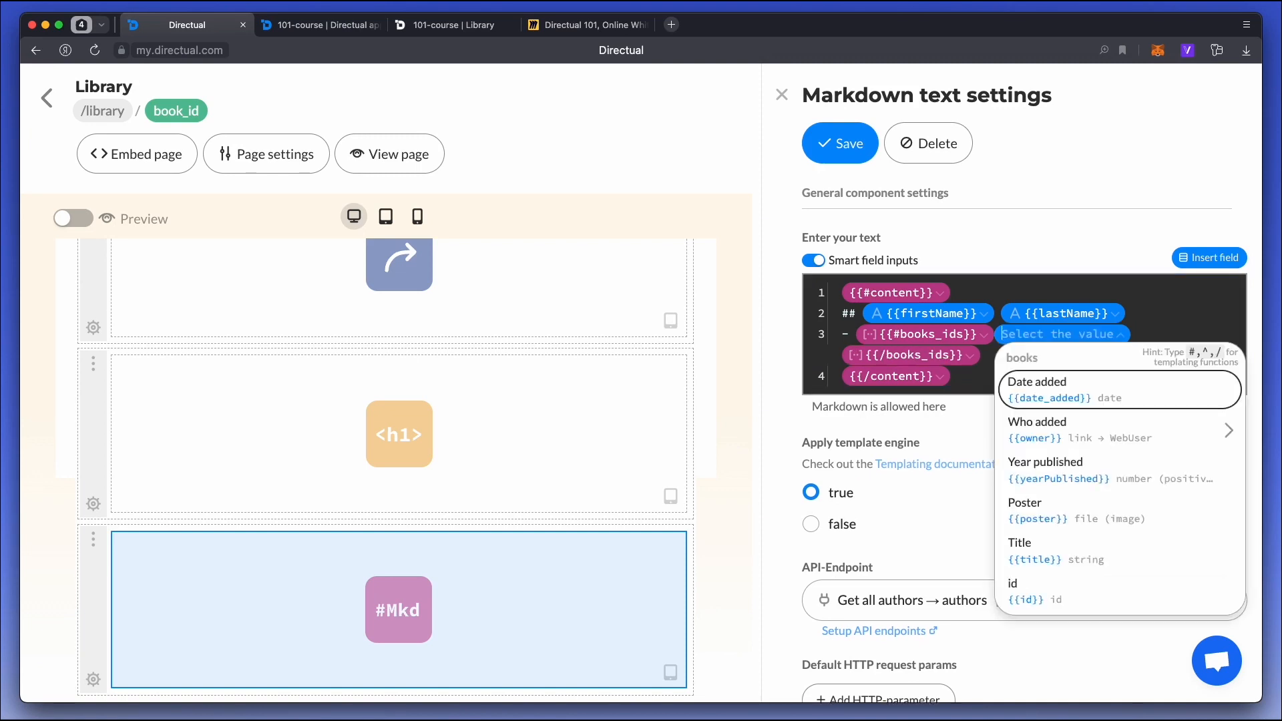
type("tit")
key("Return")
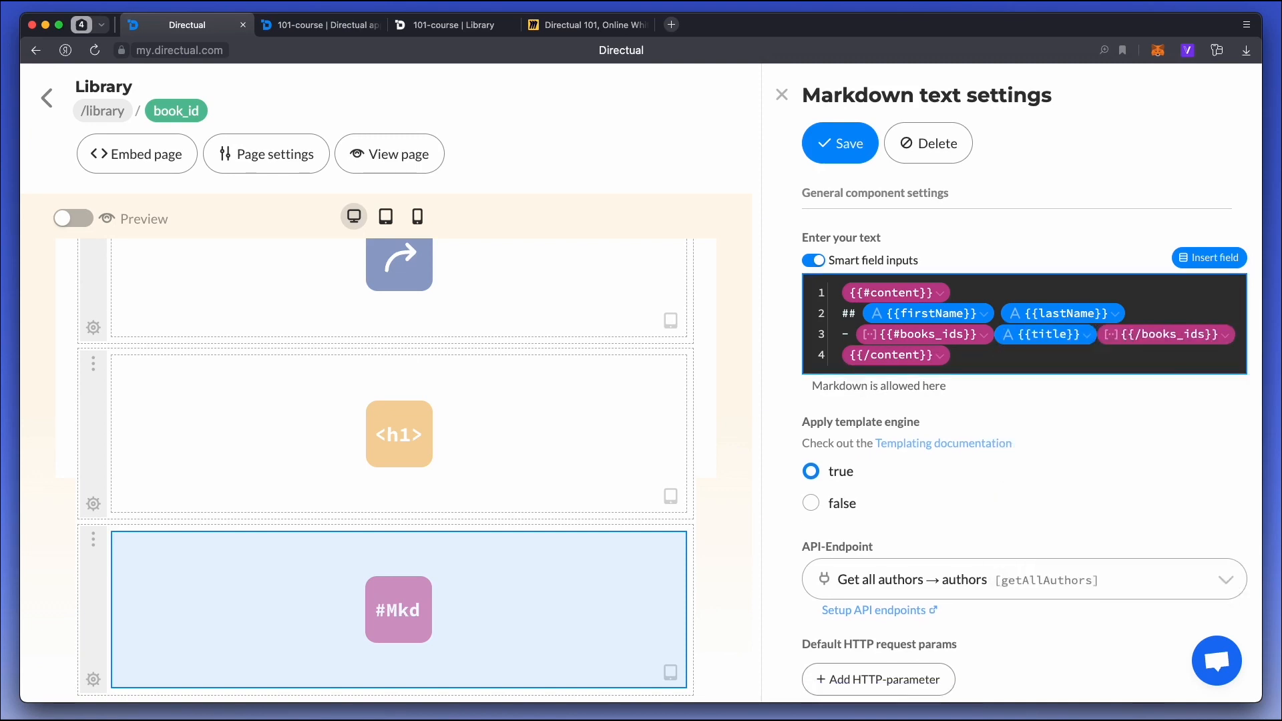
key("Return")
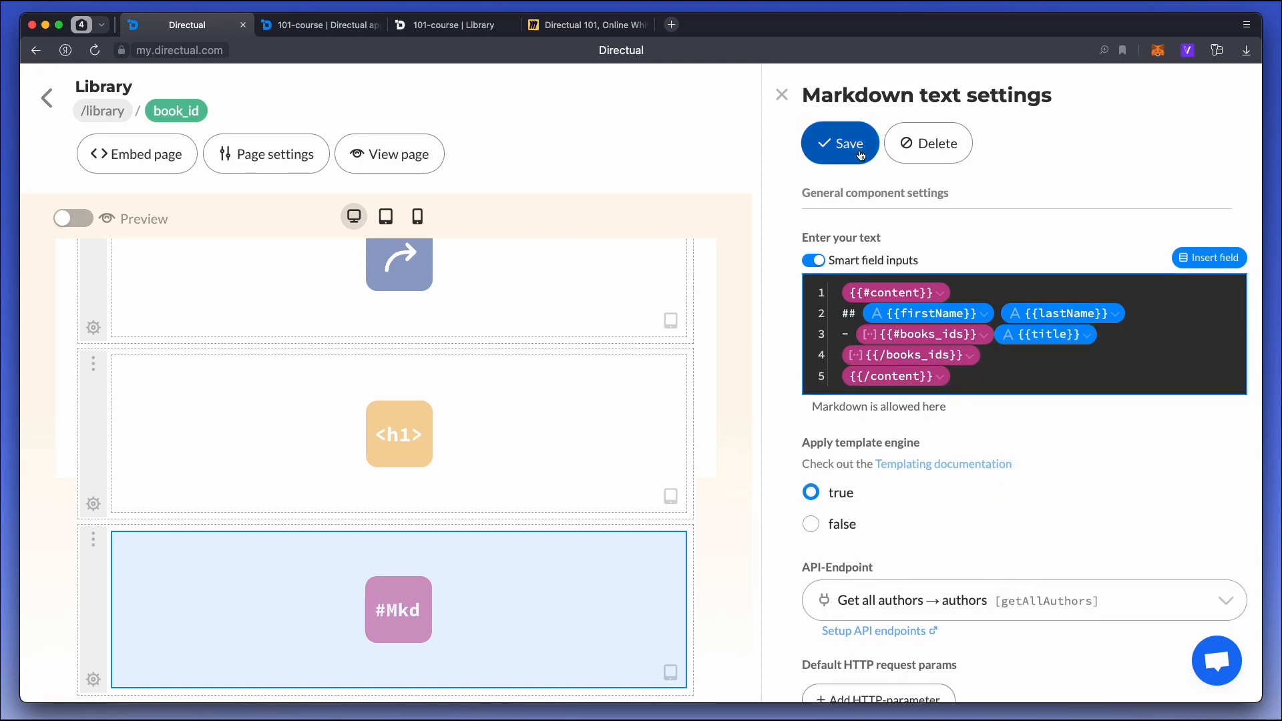
Move the bullet dash inside the {{#books_ids}} block before {{title}}, save and check the book lists on the published page.
key("BackSpace")
key("BackSpace")
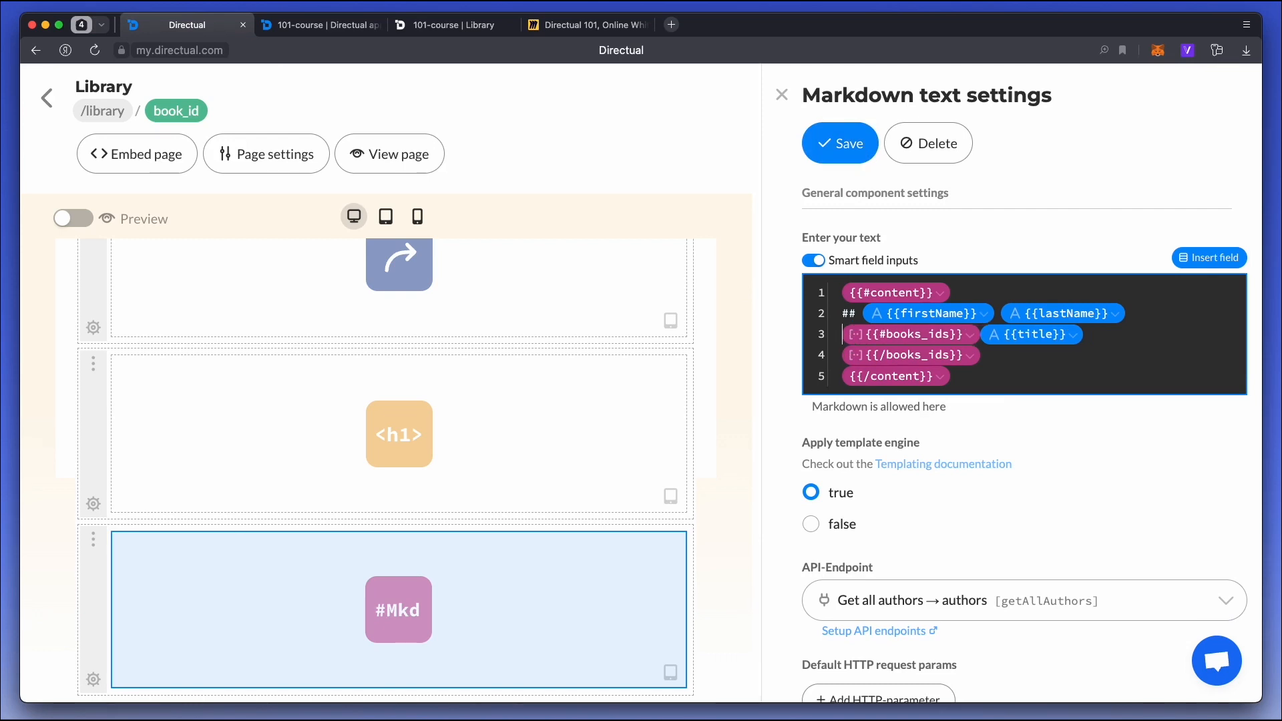
type("-")
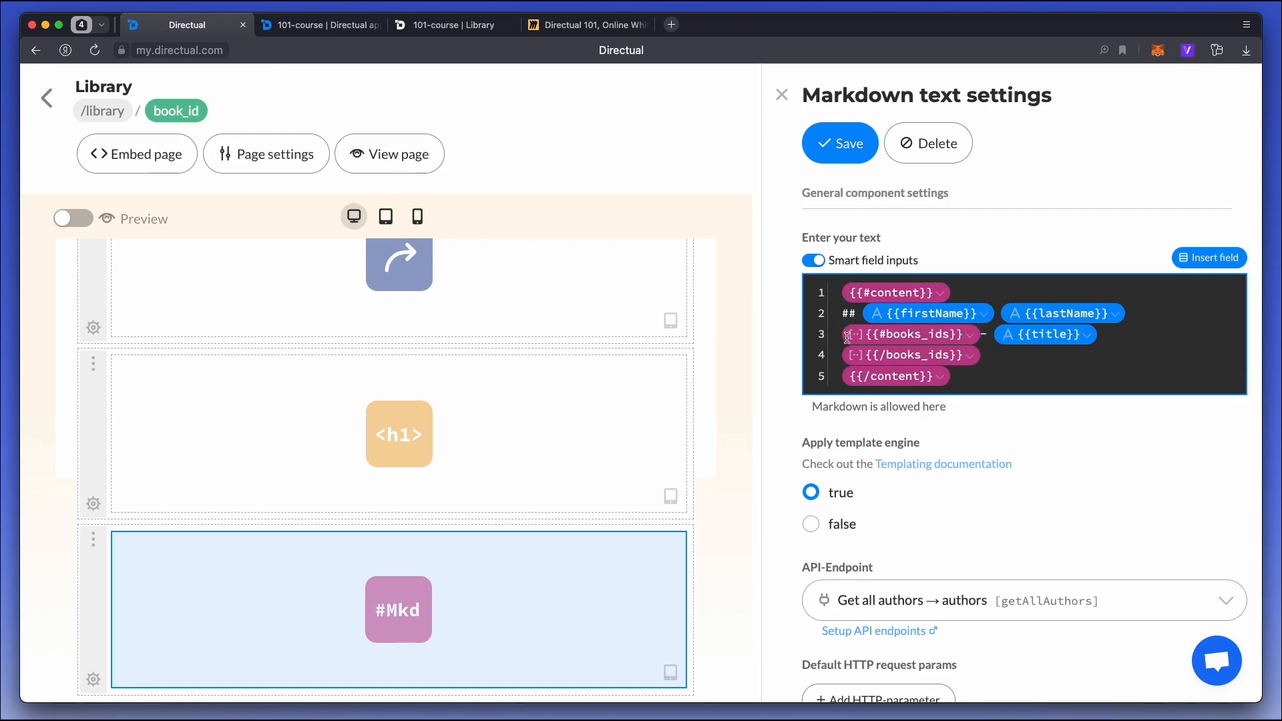
left_click(840, 143)
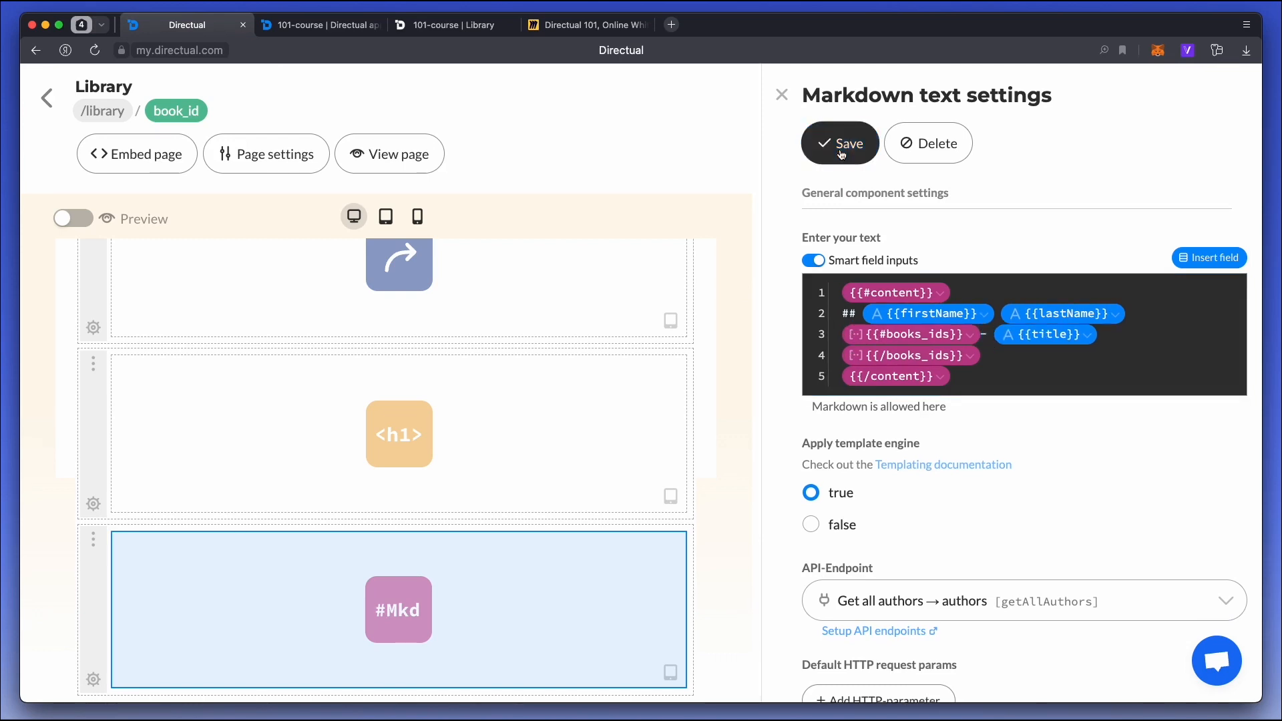
left_click(441, 25)
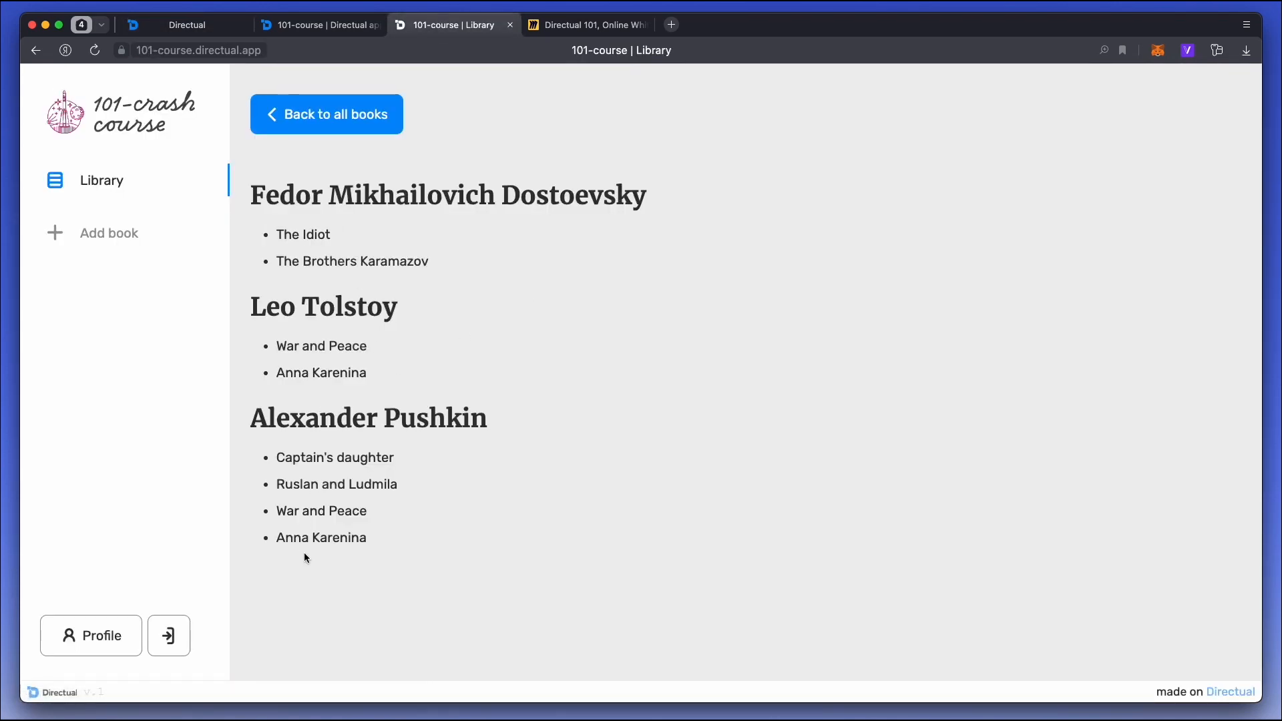
Switch to the Miro board and highlight the "HTML/Markdown on a subpage" agenda line.
left_click(565, 32)
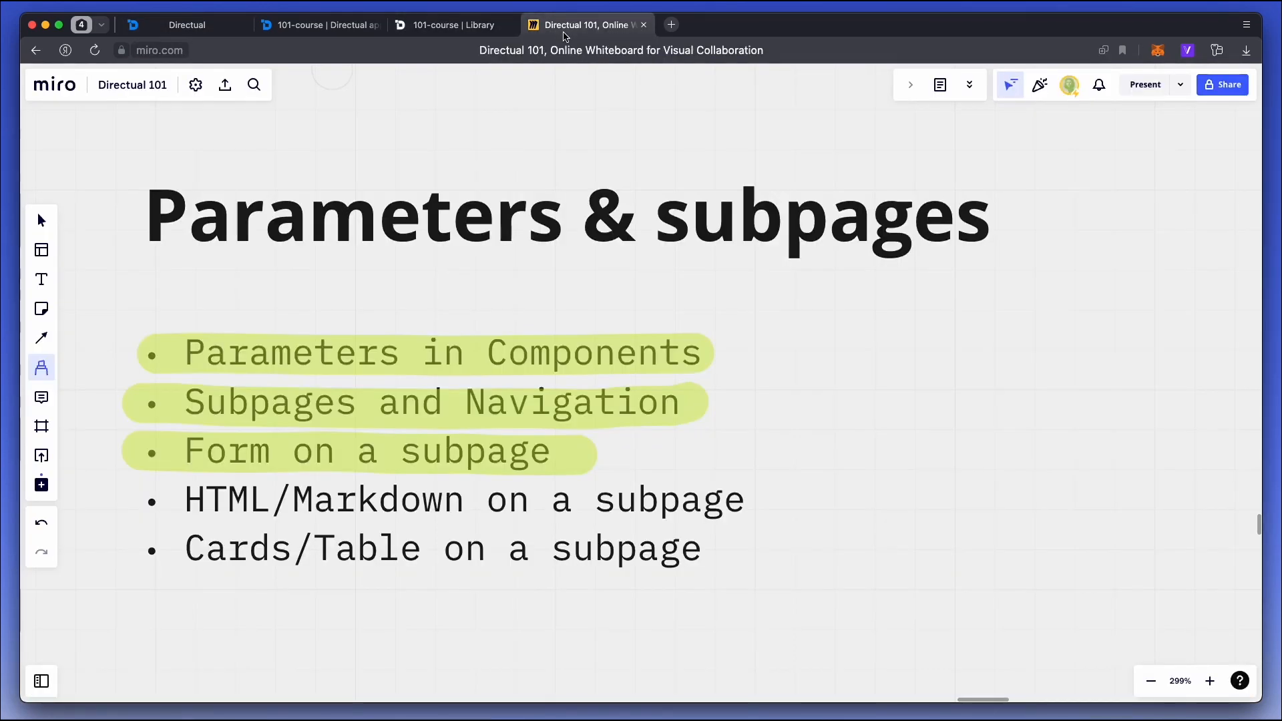
left_click_drag(129, 499, 754, 498)
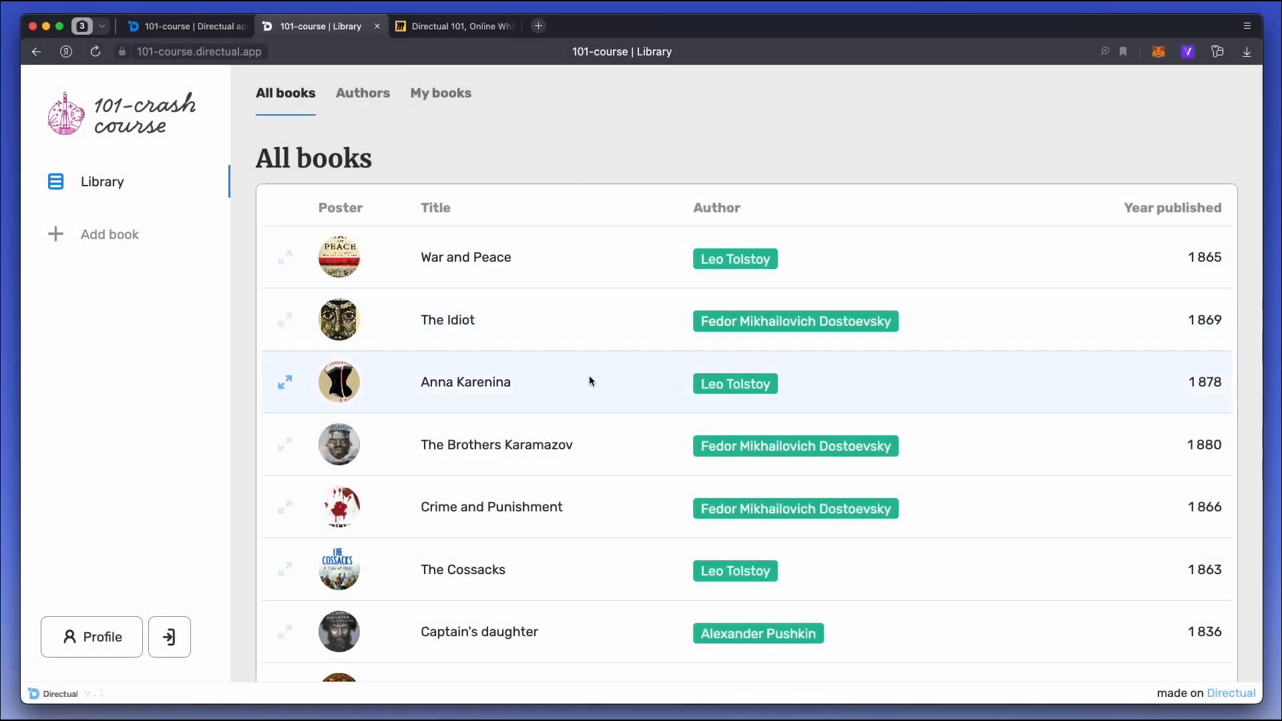
Open The Brothers Karamazov from the published All books table and look over its details page.
left_click(605, 445)
scroll(458, 261, "down", 5)
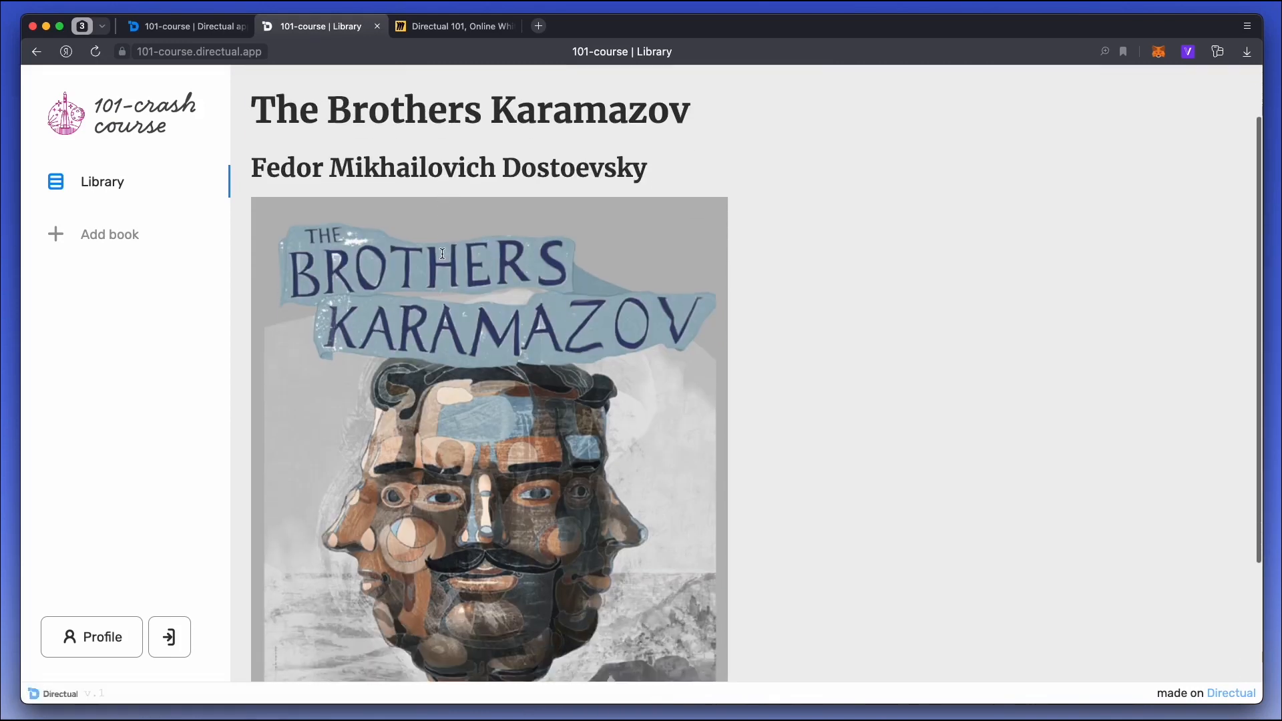
scroll(442, 254, "up", 5)
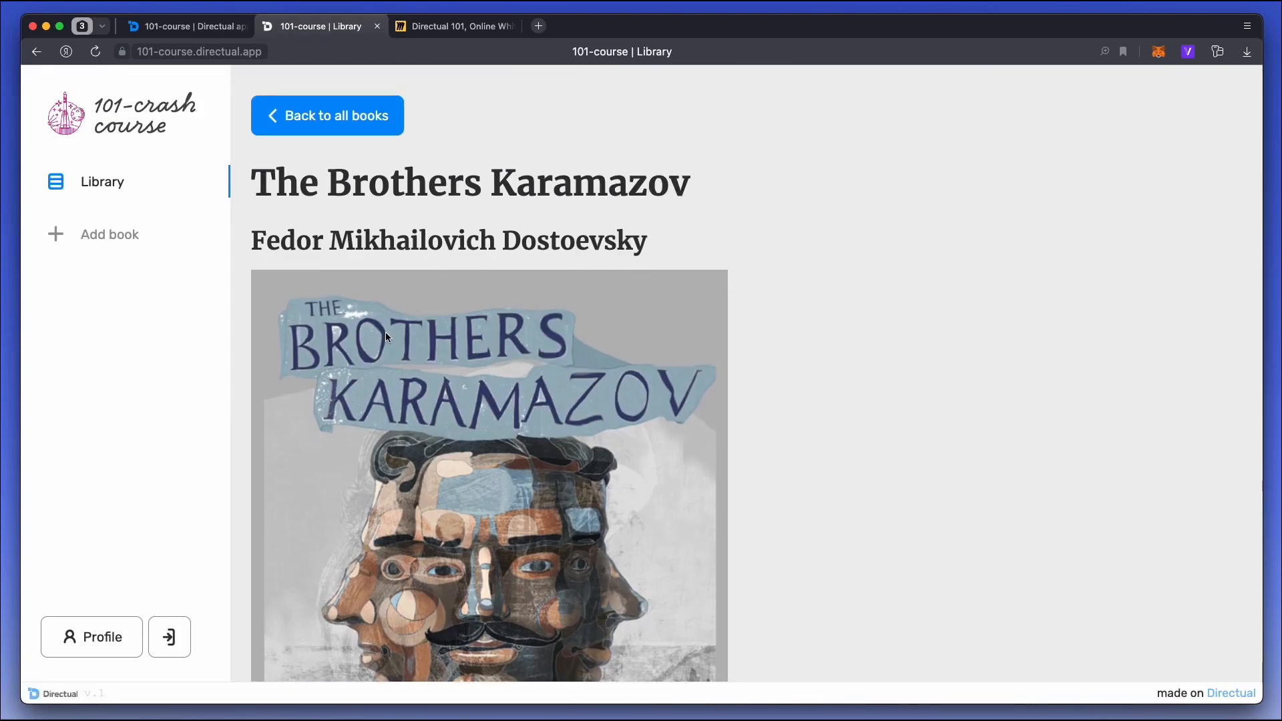
Add style="width:200px" to the poster image in the HTML code component, save and check the published book page.
left_click(188, 30)
scroll(271, 371, "down", 1)
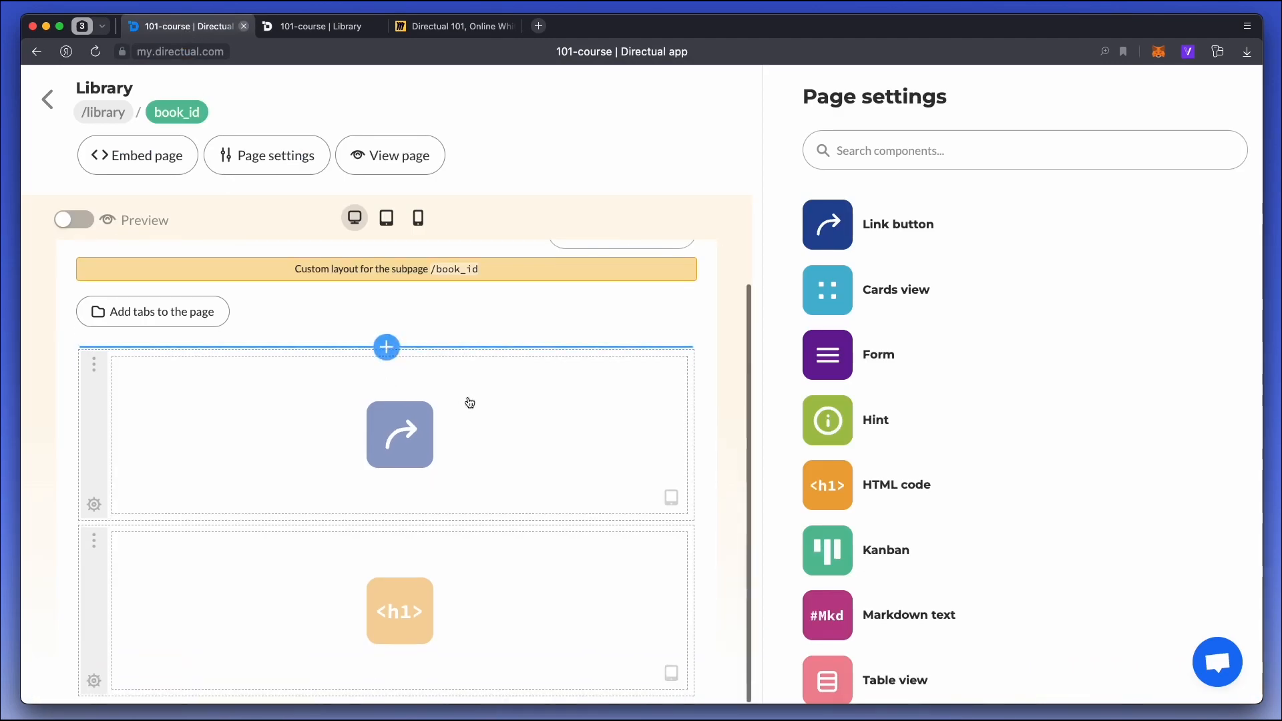
left_click(455, 572)
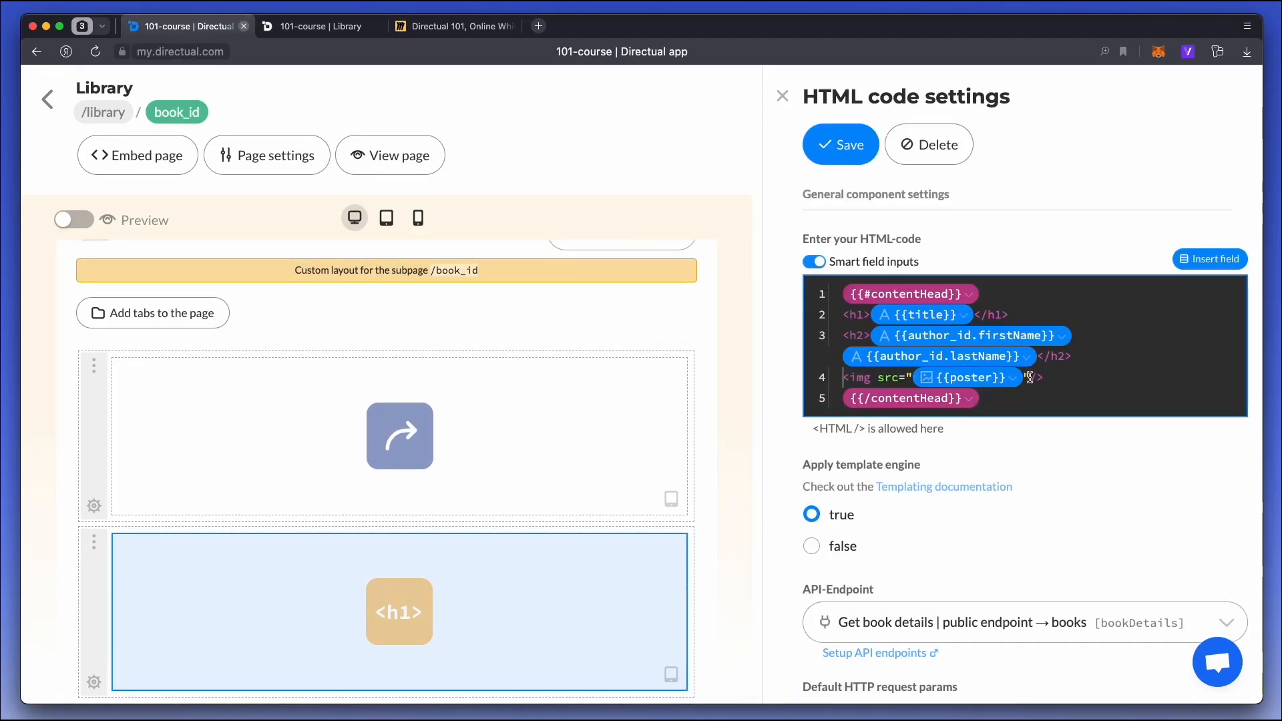
left_click(840, 145)
left_click(320, 26)
key("super+r")
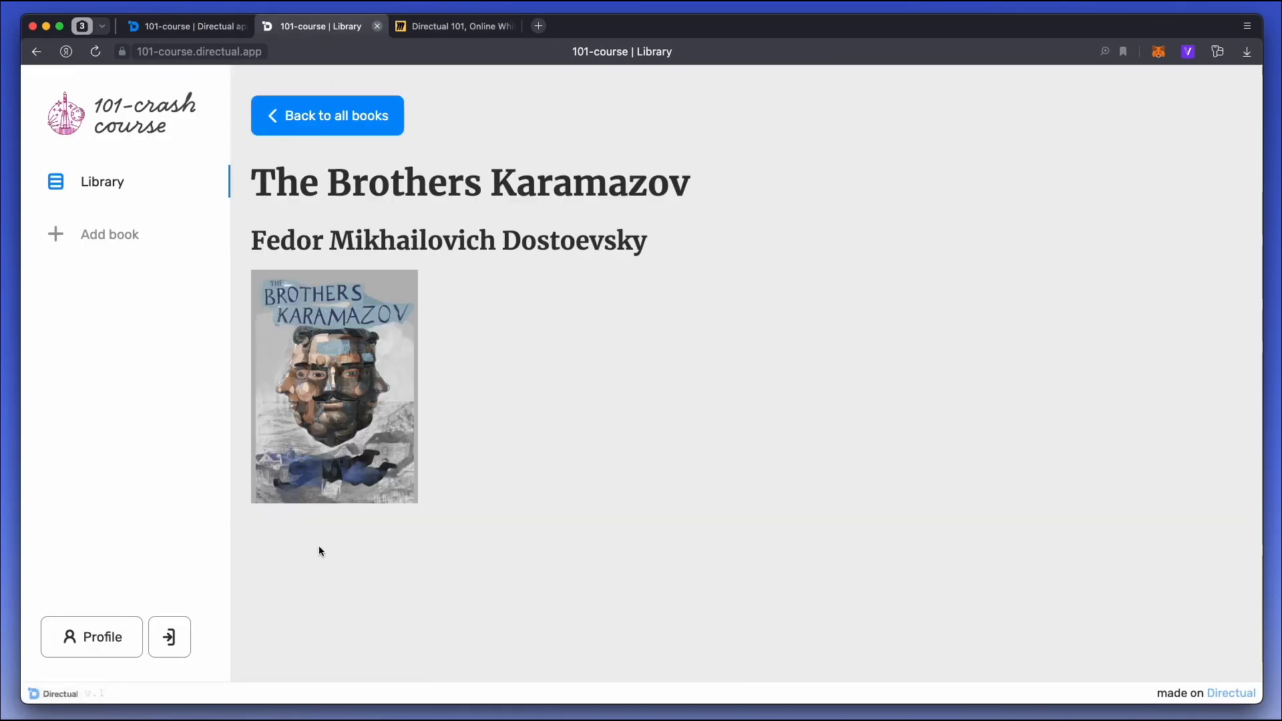
left_click(166, 20)
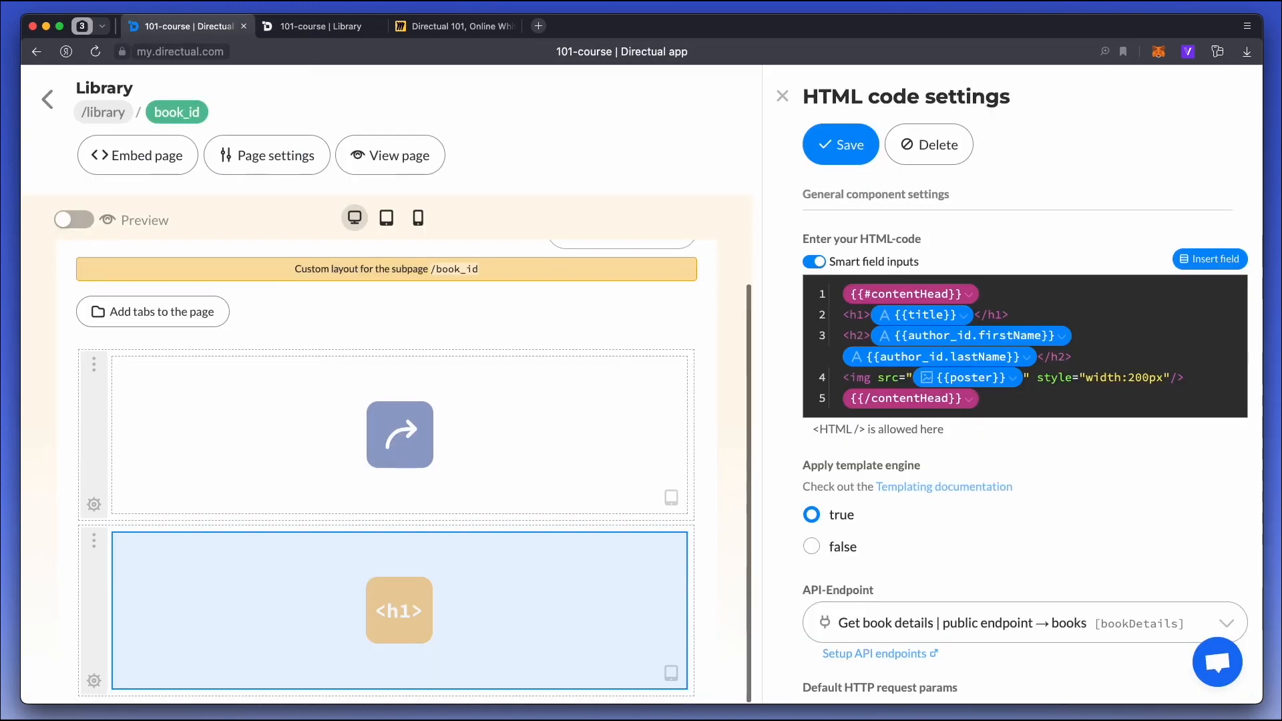
Add a second column to the empty section below the HTML component, set its desktop and tablet layouts to Vertical, and save.
scroll(382, 671, "down", 3)
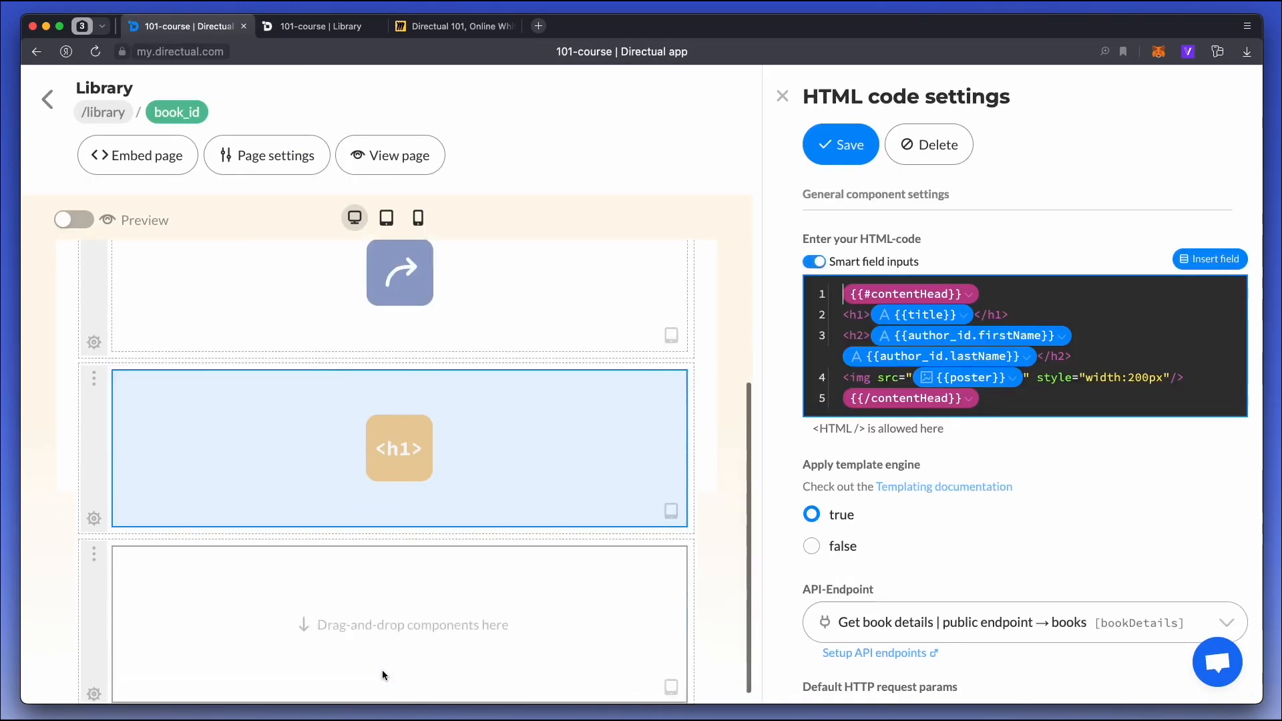
left_click(94, 682)
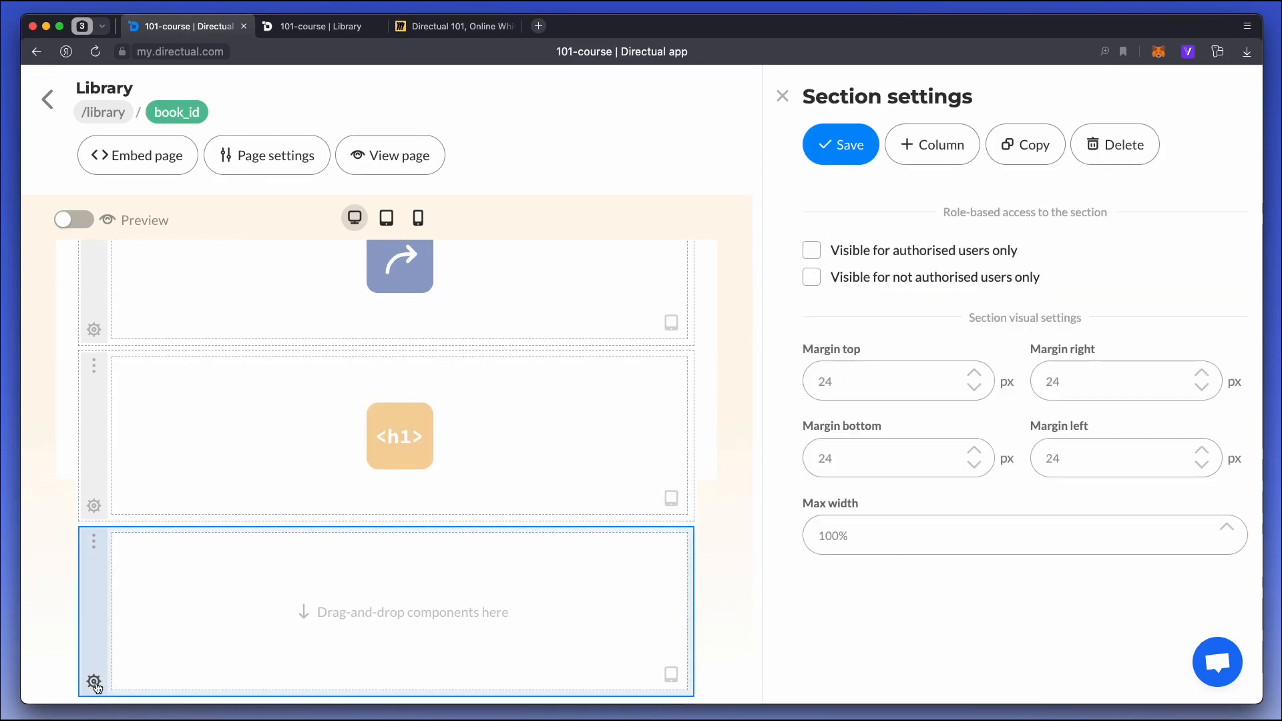
left_click(920, 151)
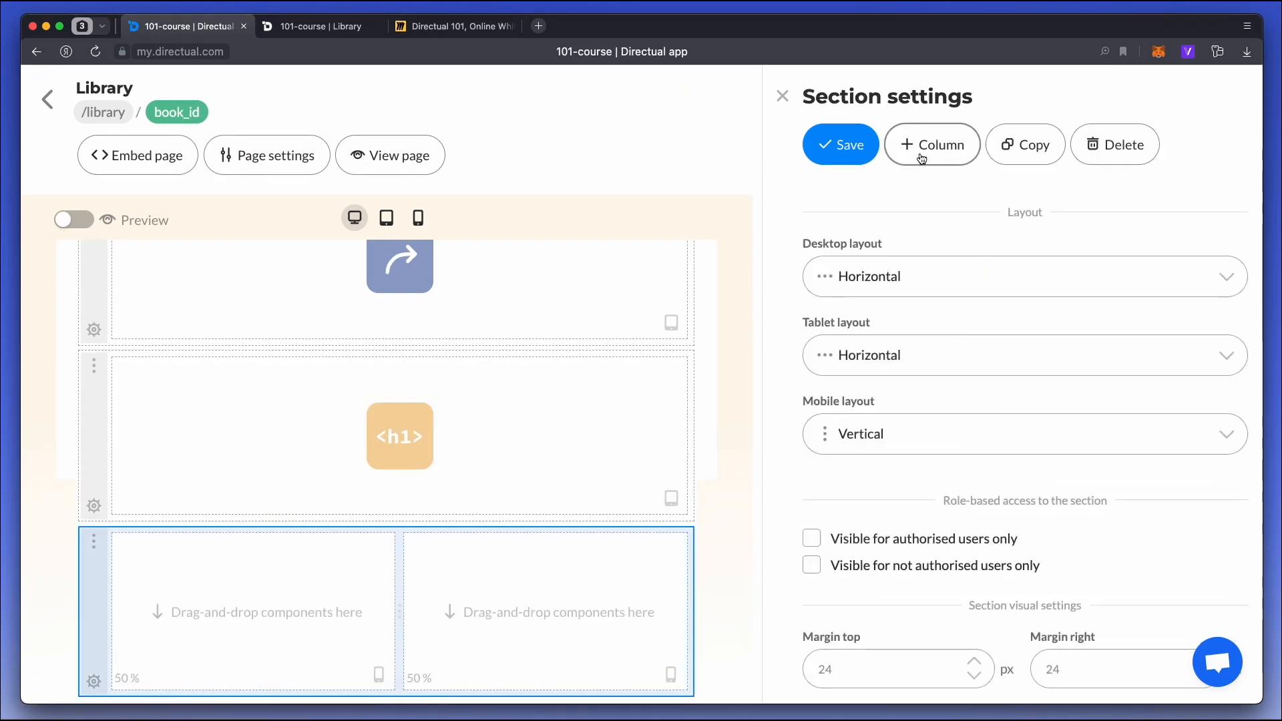
left_click(887, 363)
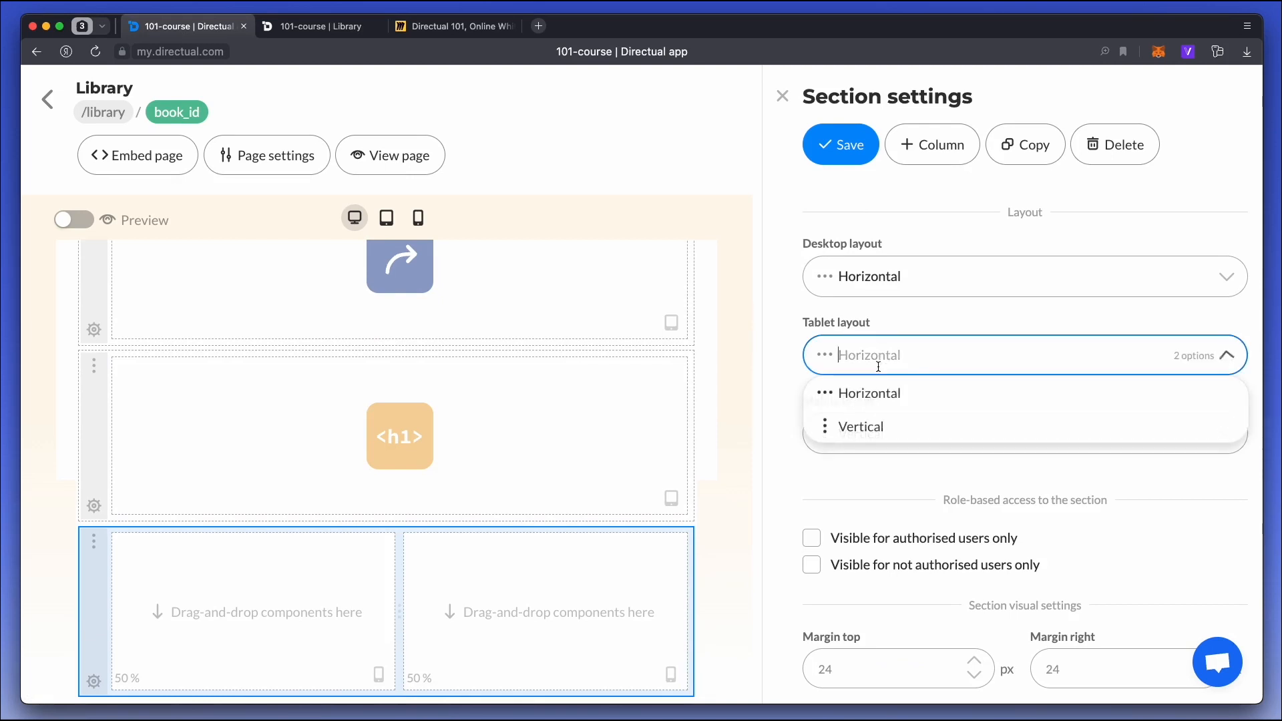
left_click(863, 432)
left_click(867, 278)
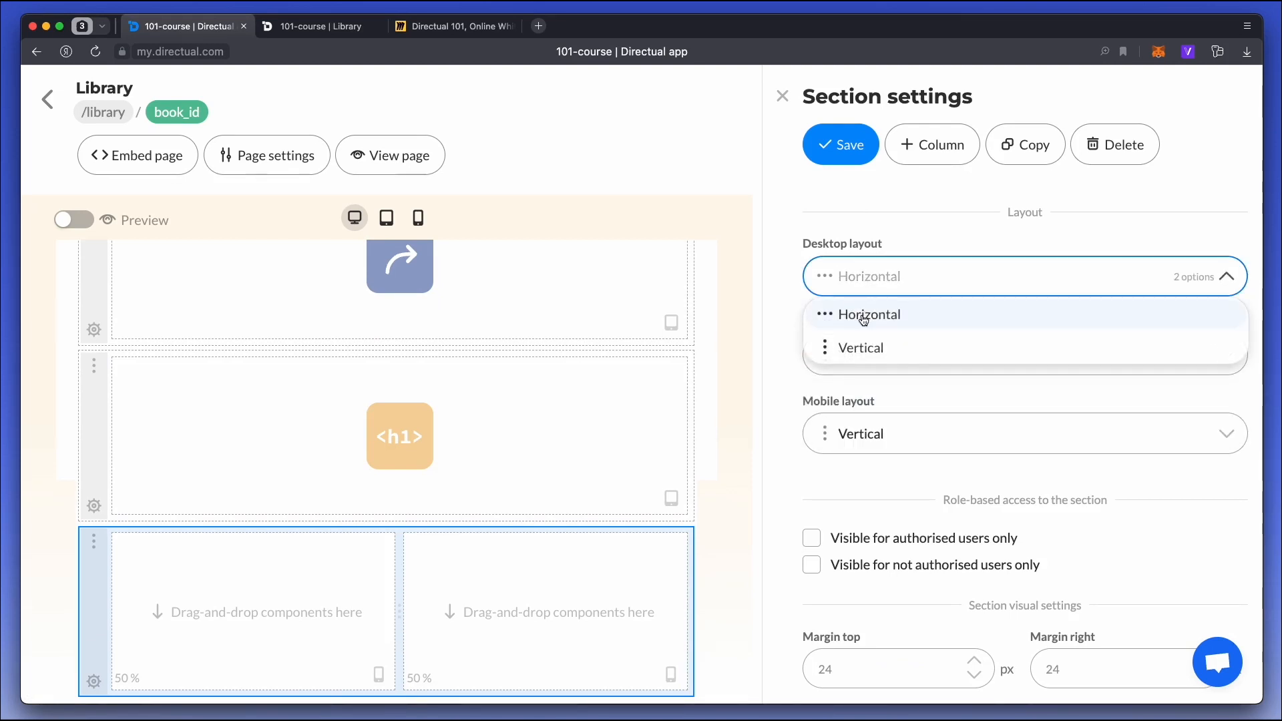
left_click(866, 353)
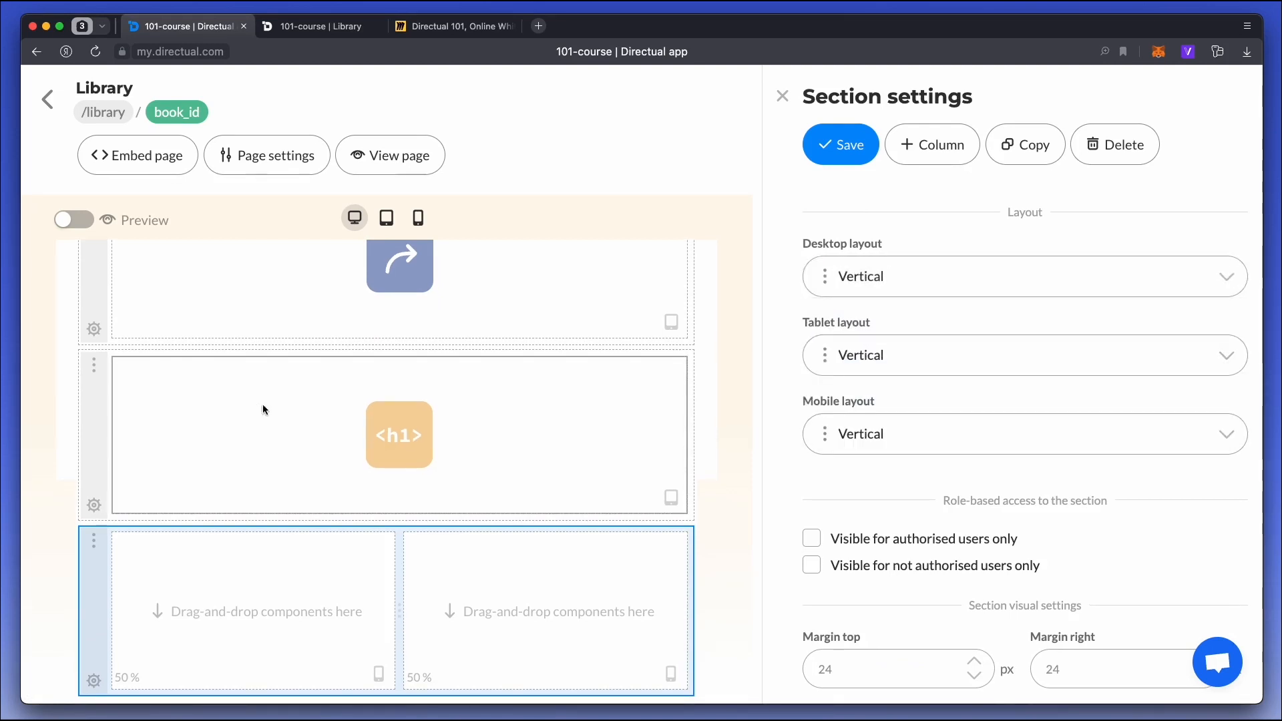
left_click(857, 159)
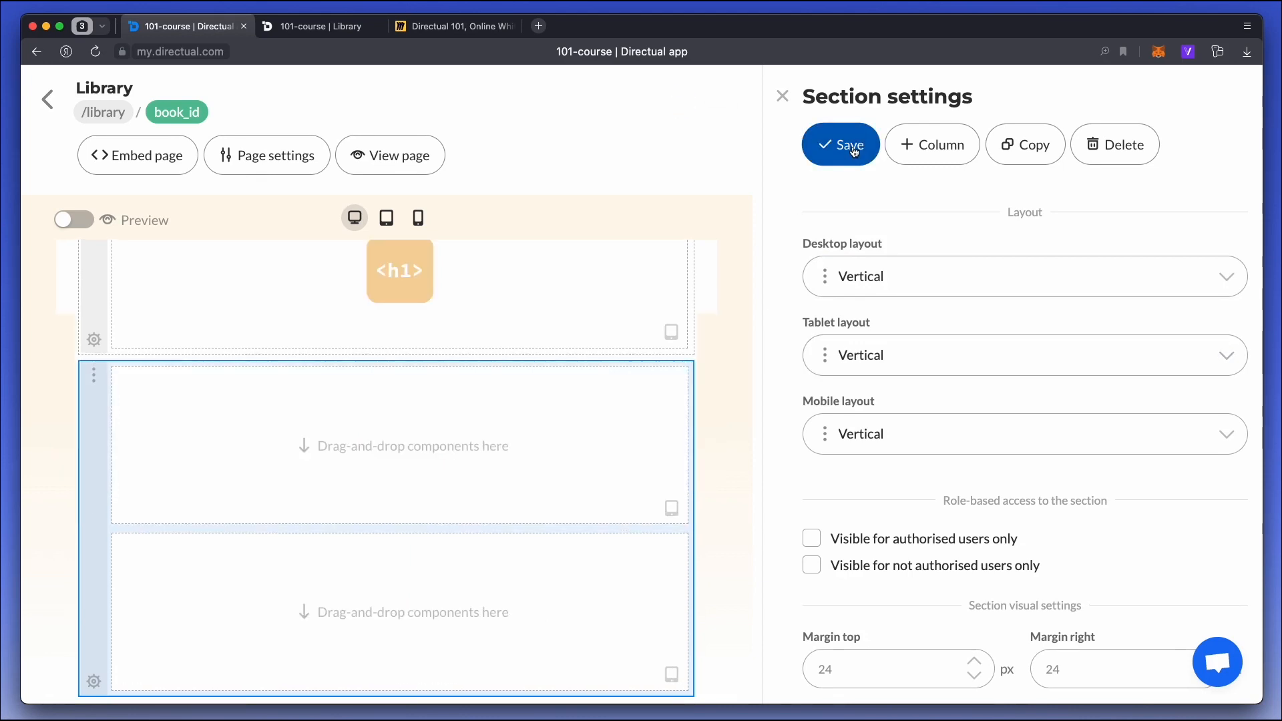
Place a Form component in the upper column of the new section and leave the page editor.
left_click(329, 446)
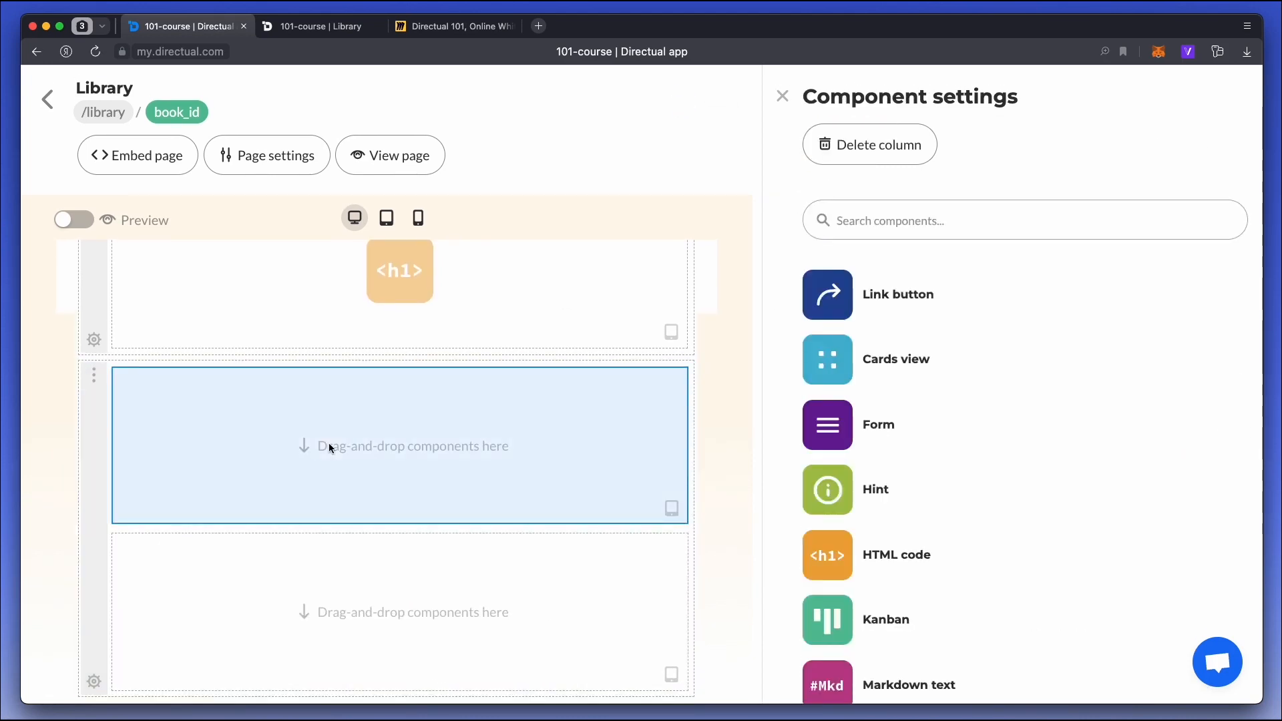
left_click_drag(814, 441, 283, 453)
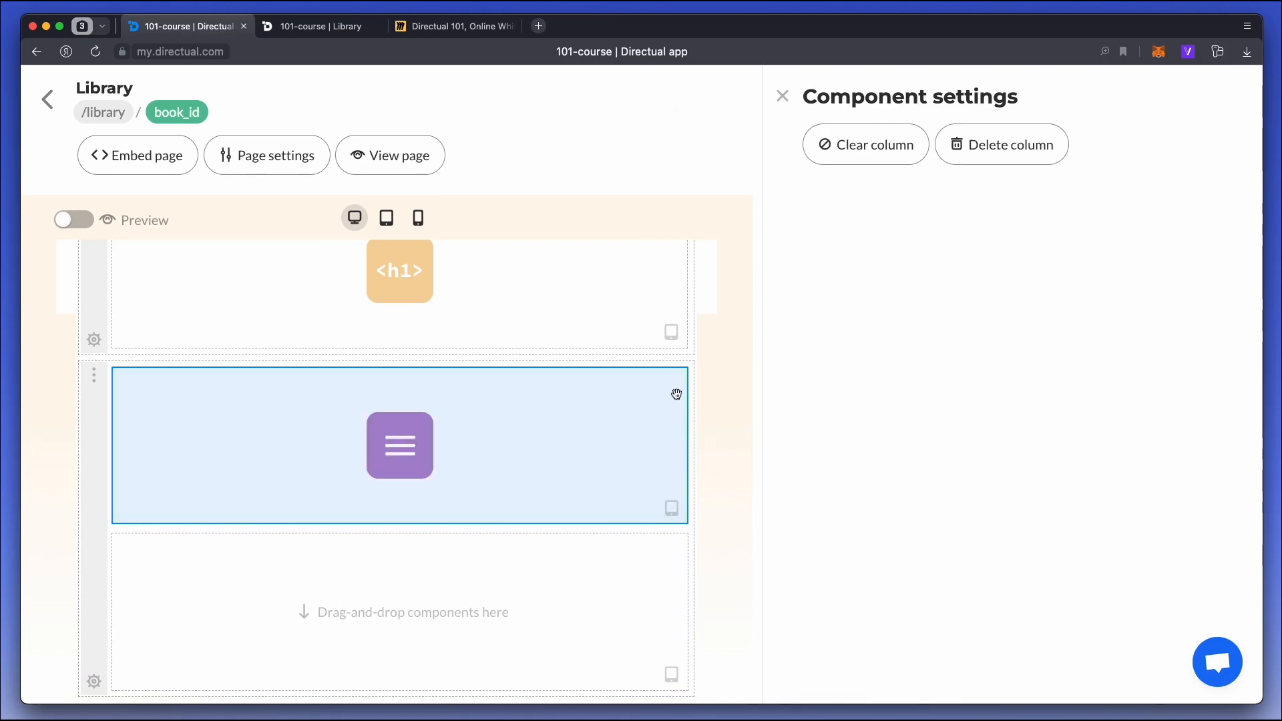
left_click(46, 101)
Create a data structure named Comments in the Library folder and open it.
left_click(240, 104)
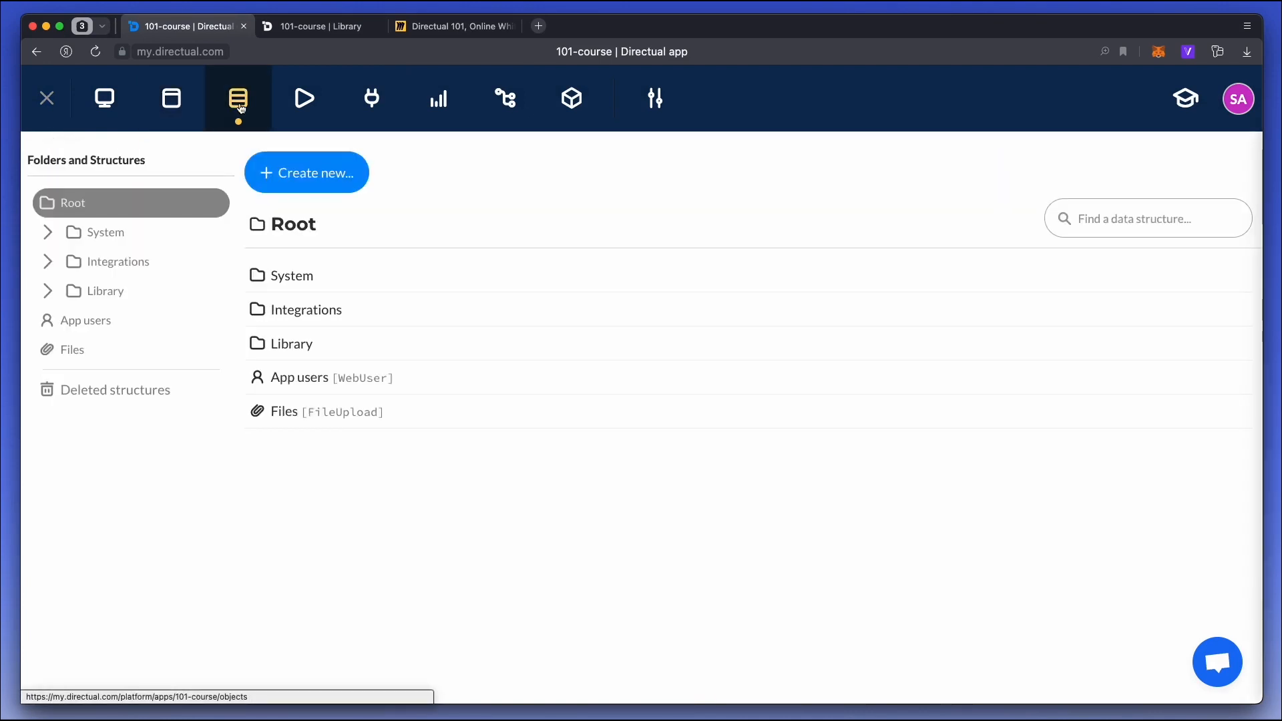
left_click(149, 293)
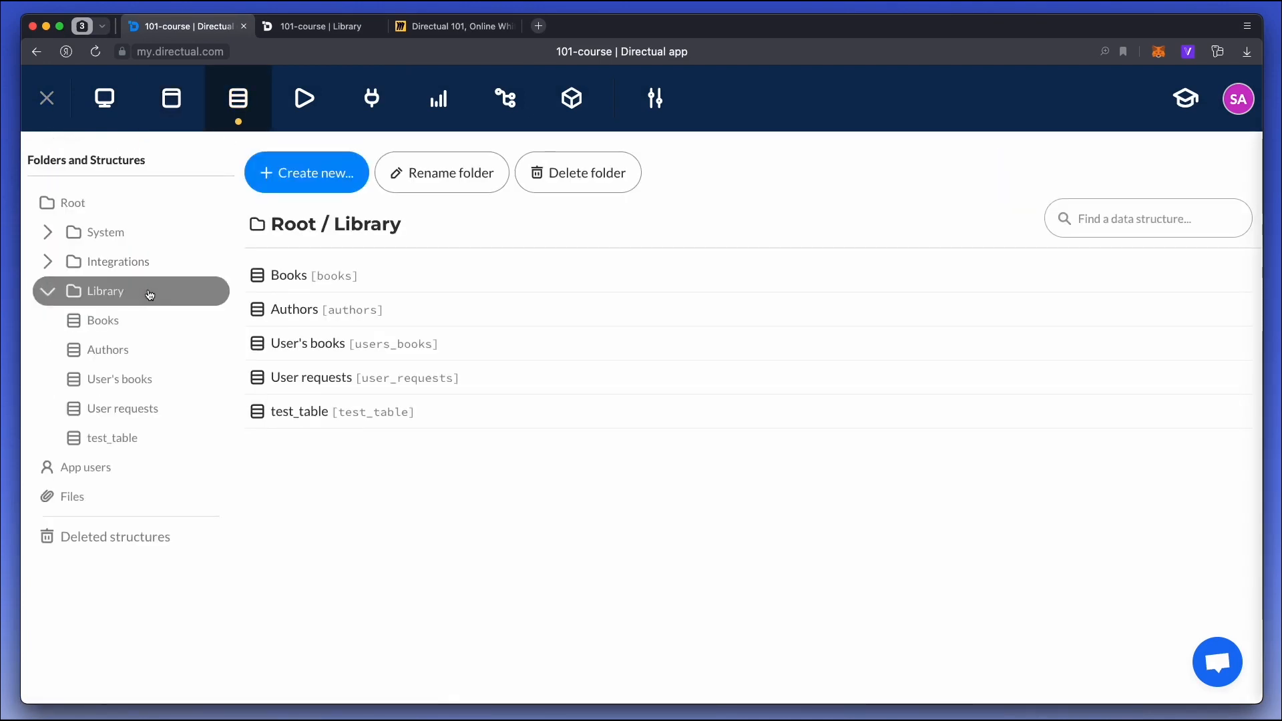
left_click(332, 177)
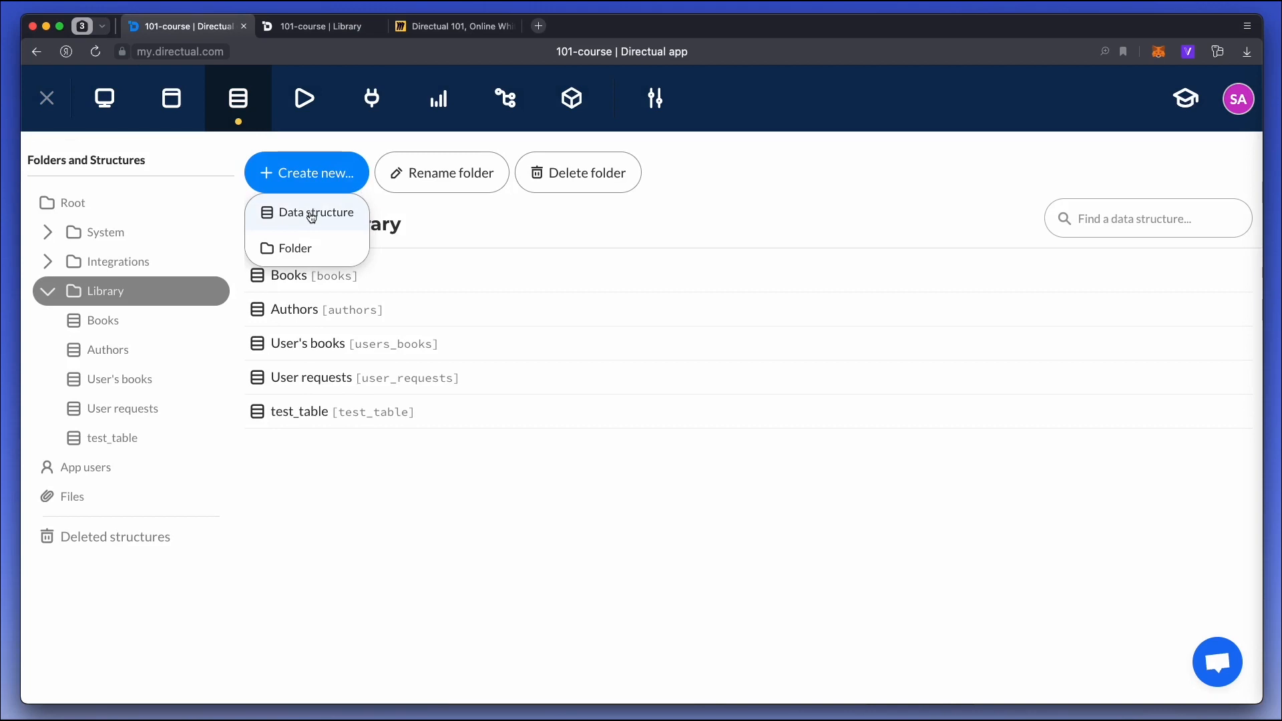
left_click(311, 214)
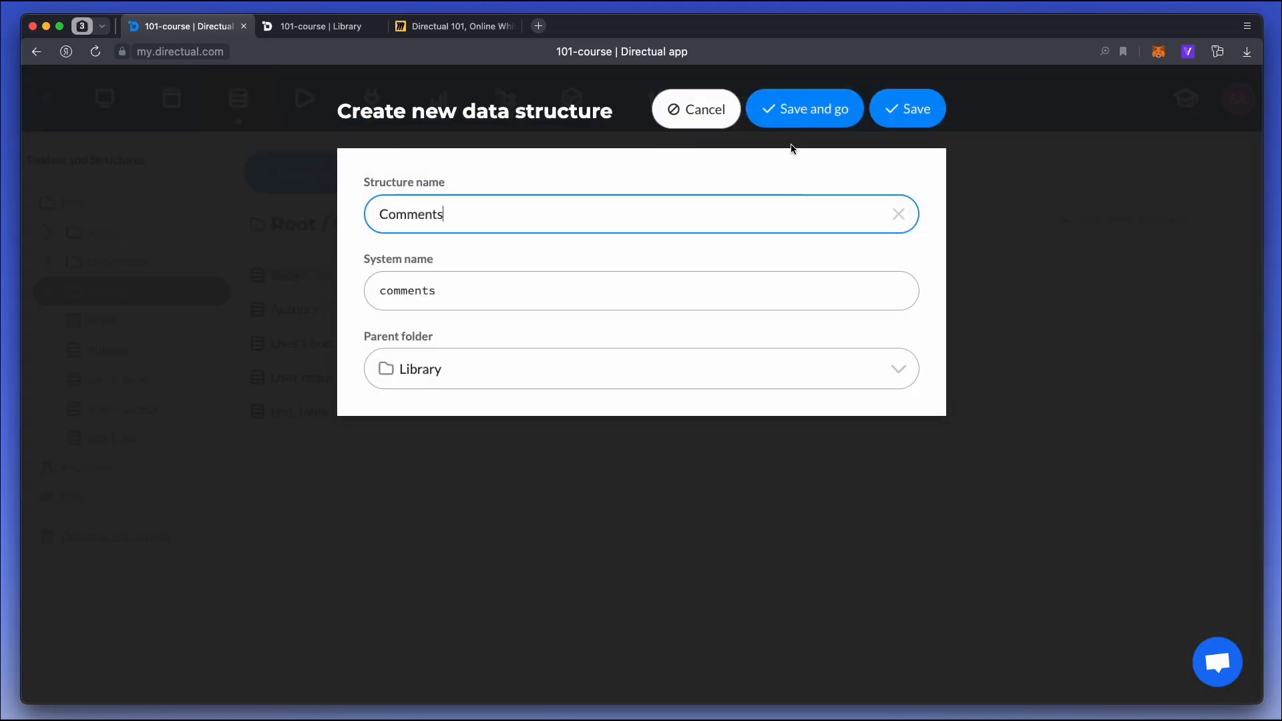
left_click(791, 121)
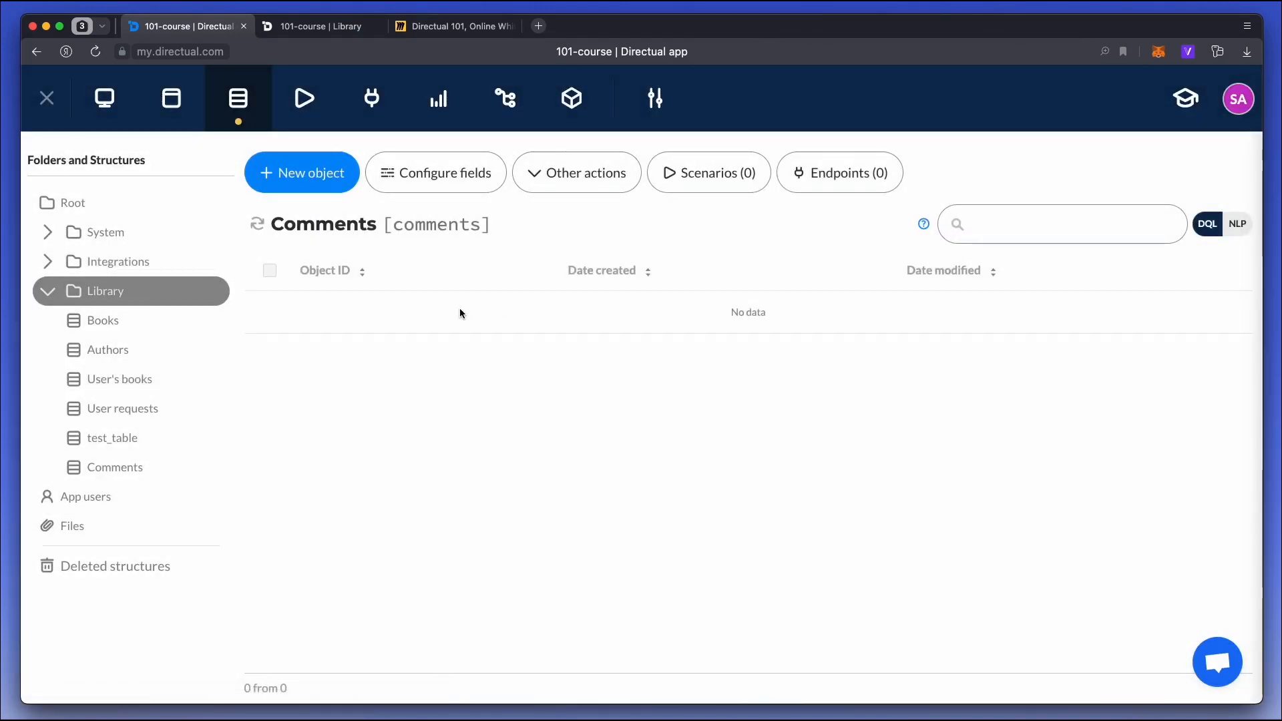
Add a user_id field displayed as "Who commented" to the comments structure, with type link to App users.
left_click(410, 175)
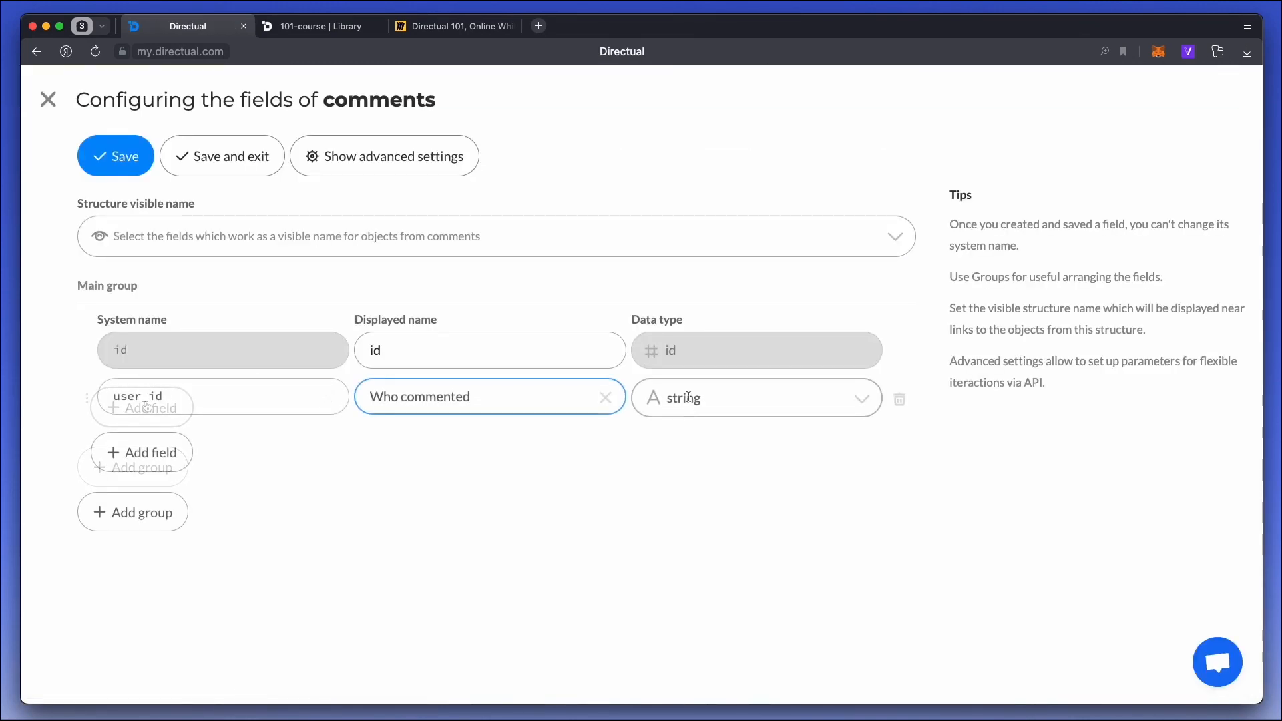
left_click(690, 398)
type("li")
key("Down")
key("Down")
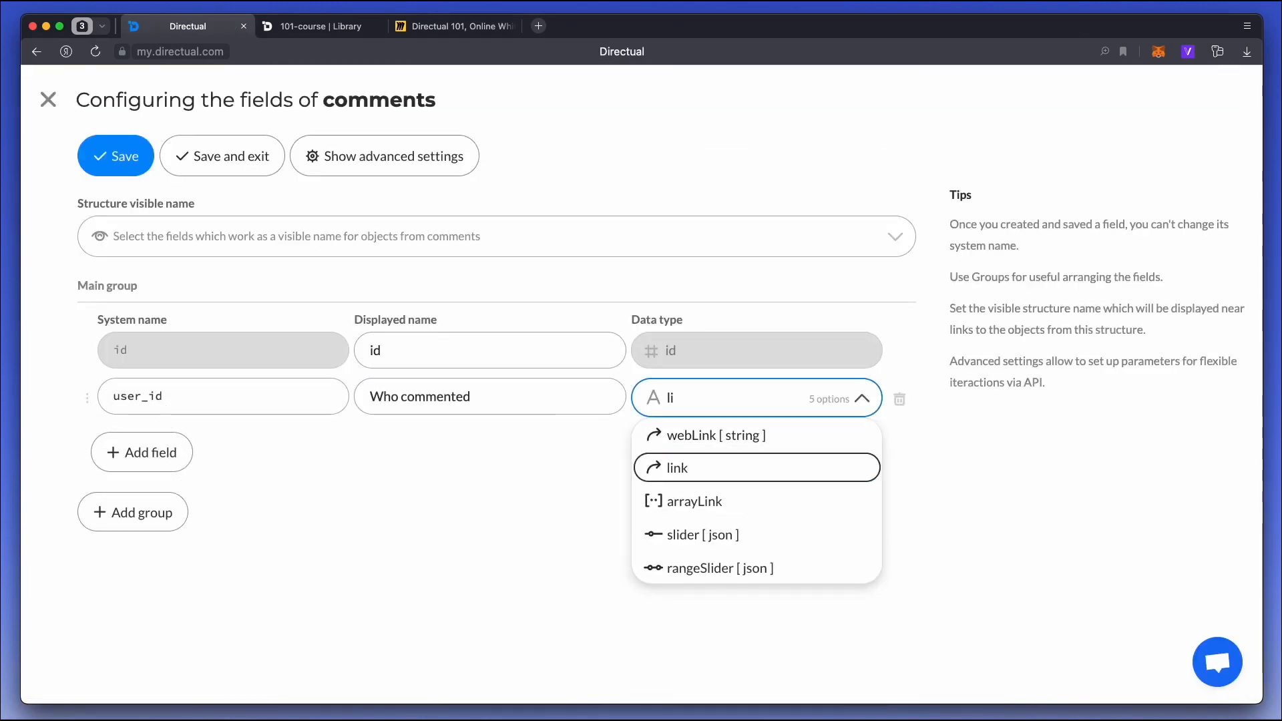
key("Return")
left_click(701, 438)
type("app us")
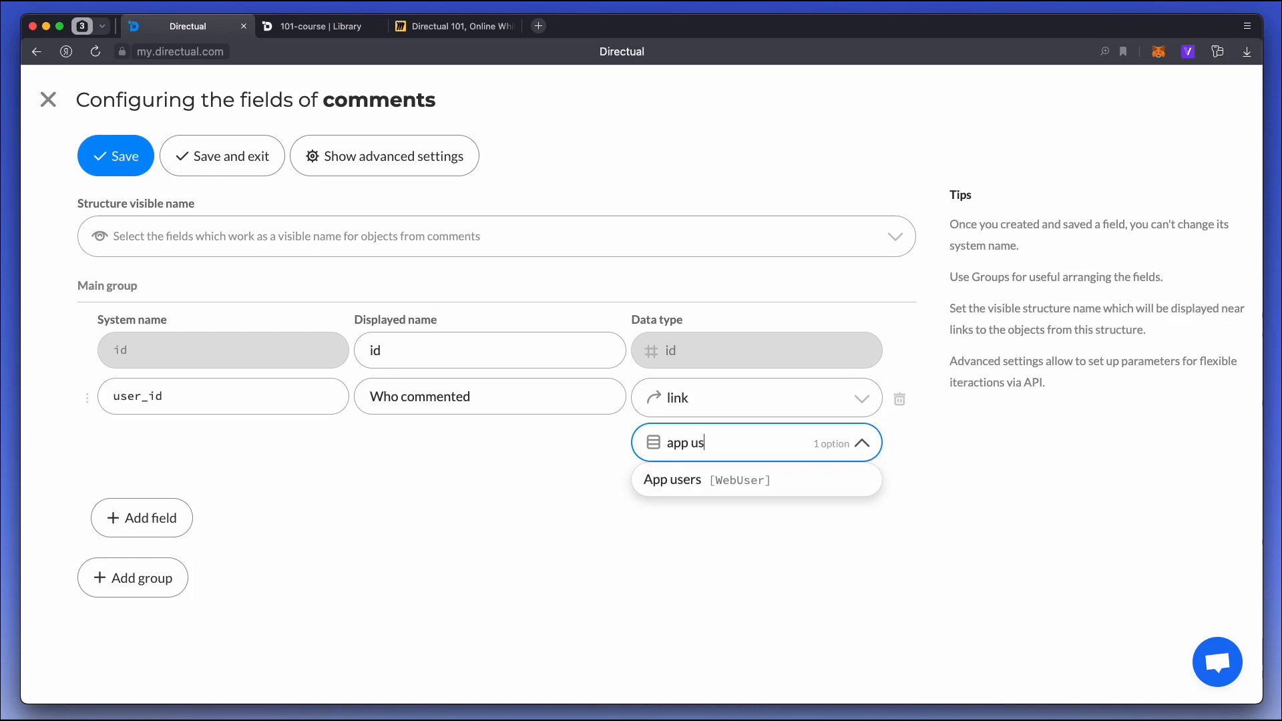
key("Return")
Add a string field with system name comment and displayed name "Comment".
left_click(144, 519)
left_click(151, 493)
key("Tab")
type("C")
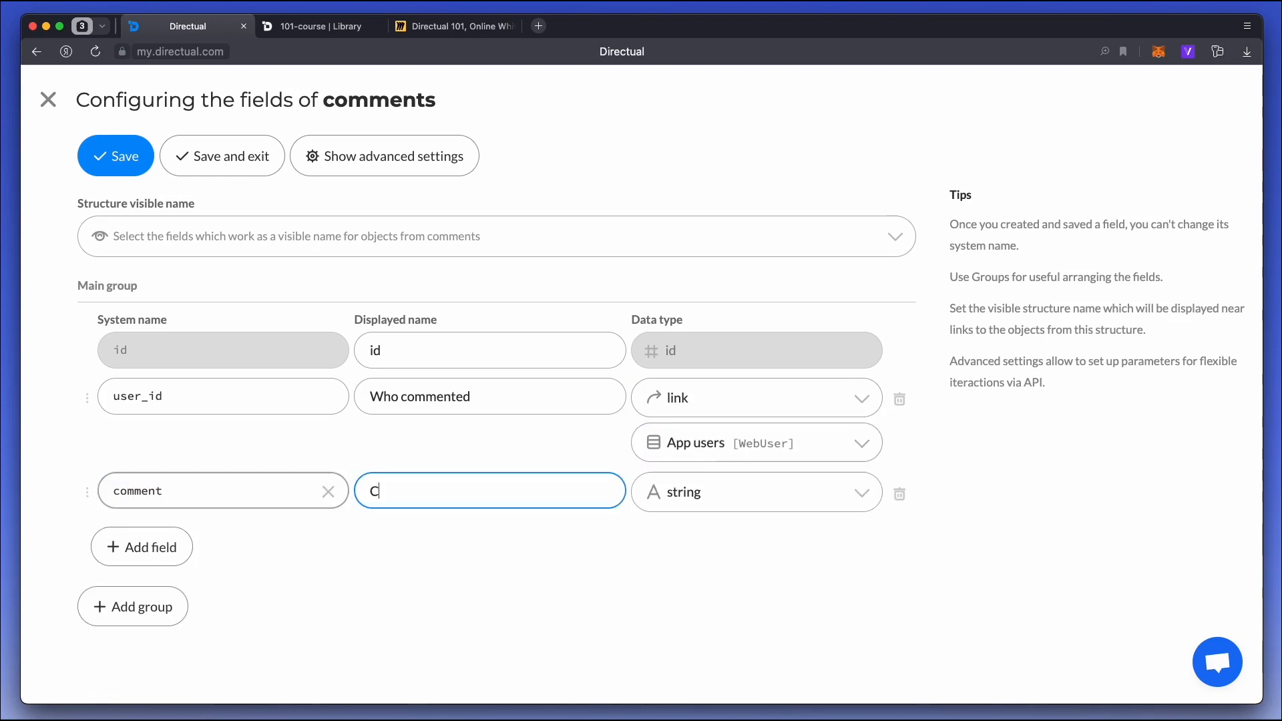
type("omment")
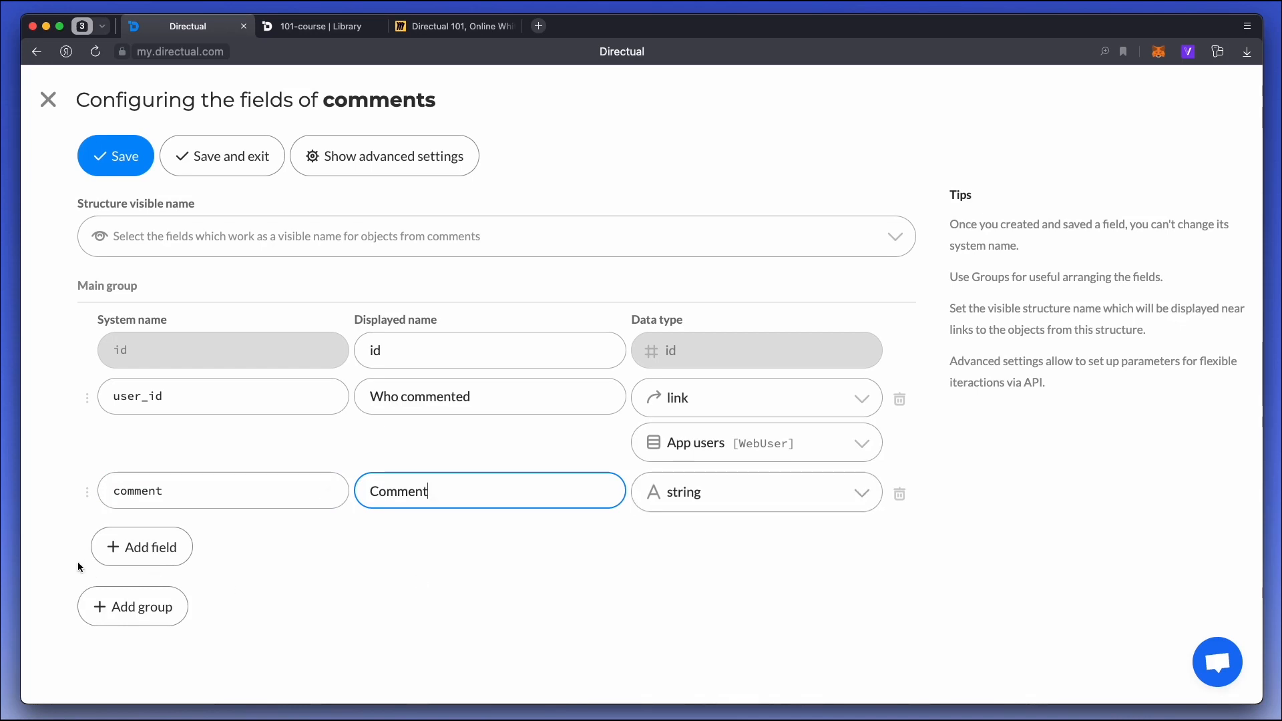
Add a book_id field displayed as "Book", with type link to the Books structure.
left_click(143, 547)
left_click(170, 530)
key("Tab")
type("Boo")
left_click(719, 544)
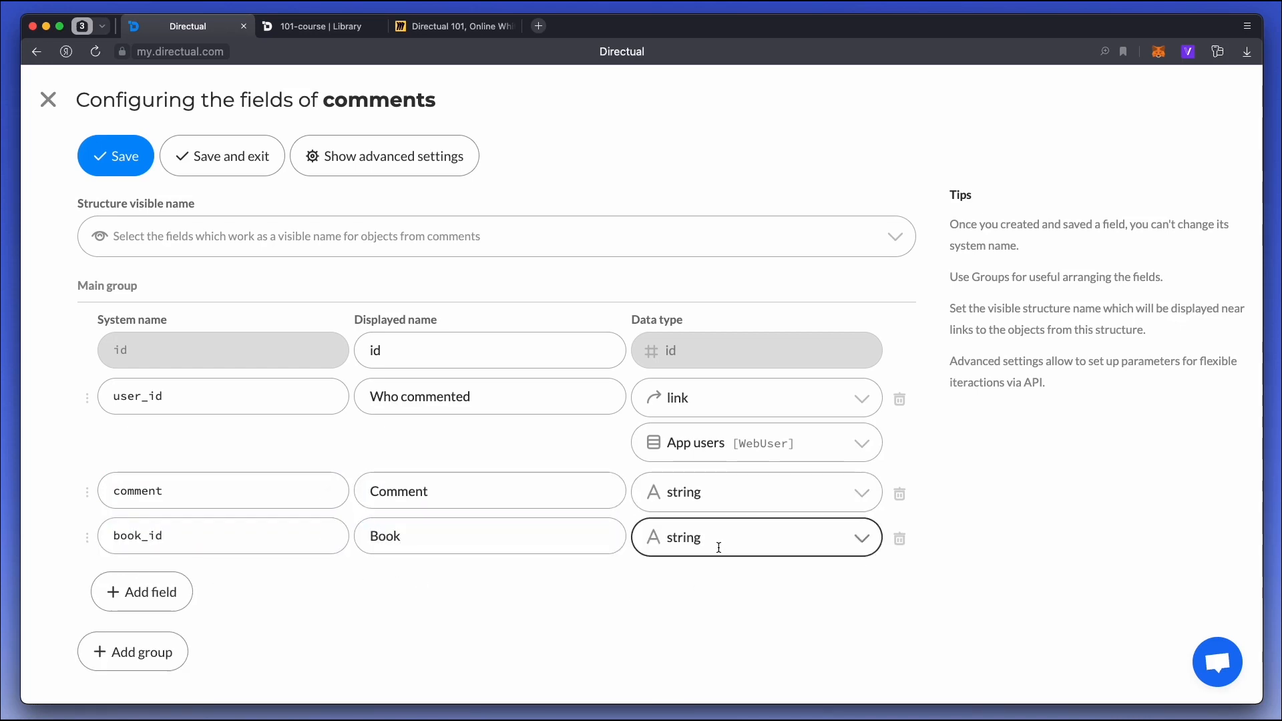
type("li")
key("Down")
key("Down")
key("Return")
left_click(697, 568)
type("boo")
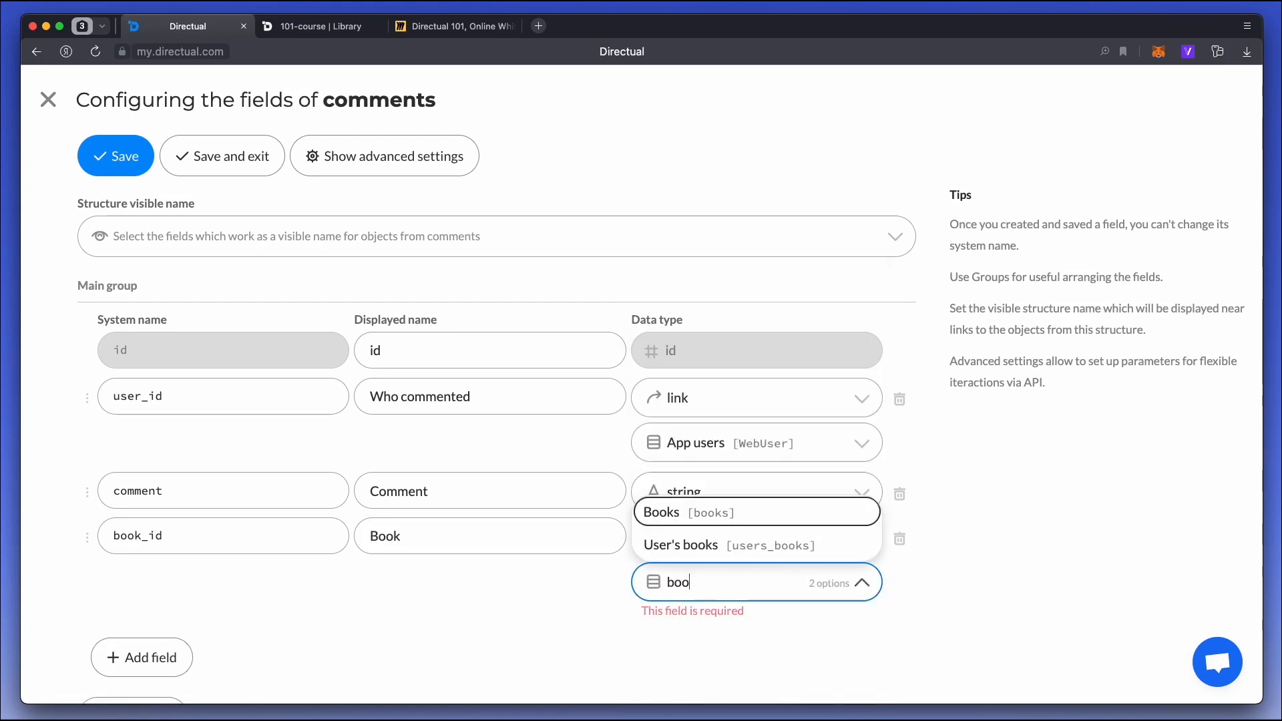
key("Return")
Add a field with system name date and displayed name "Date", and set its data type to date.
left_click(183, 640)
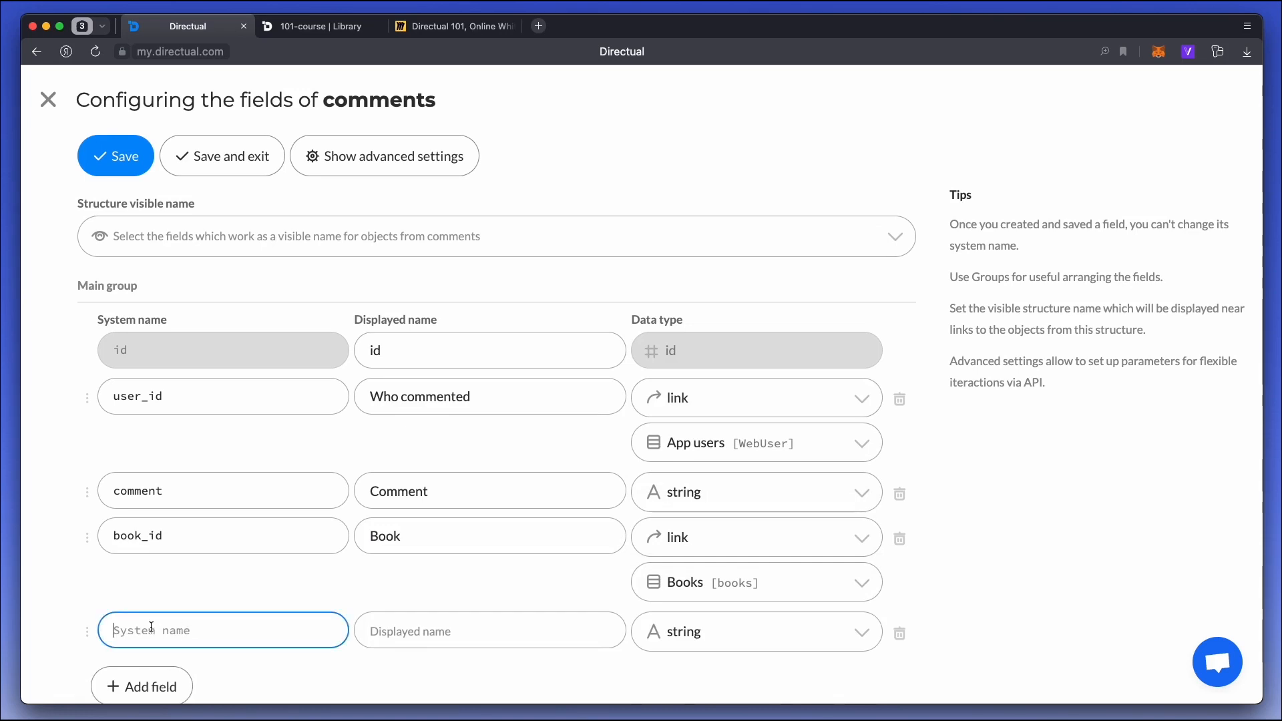
left_click(471, 633)
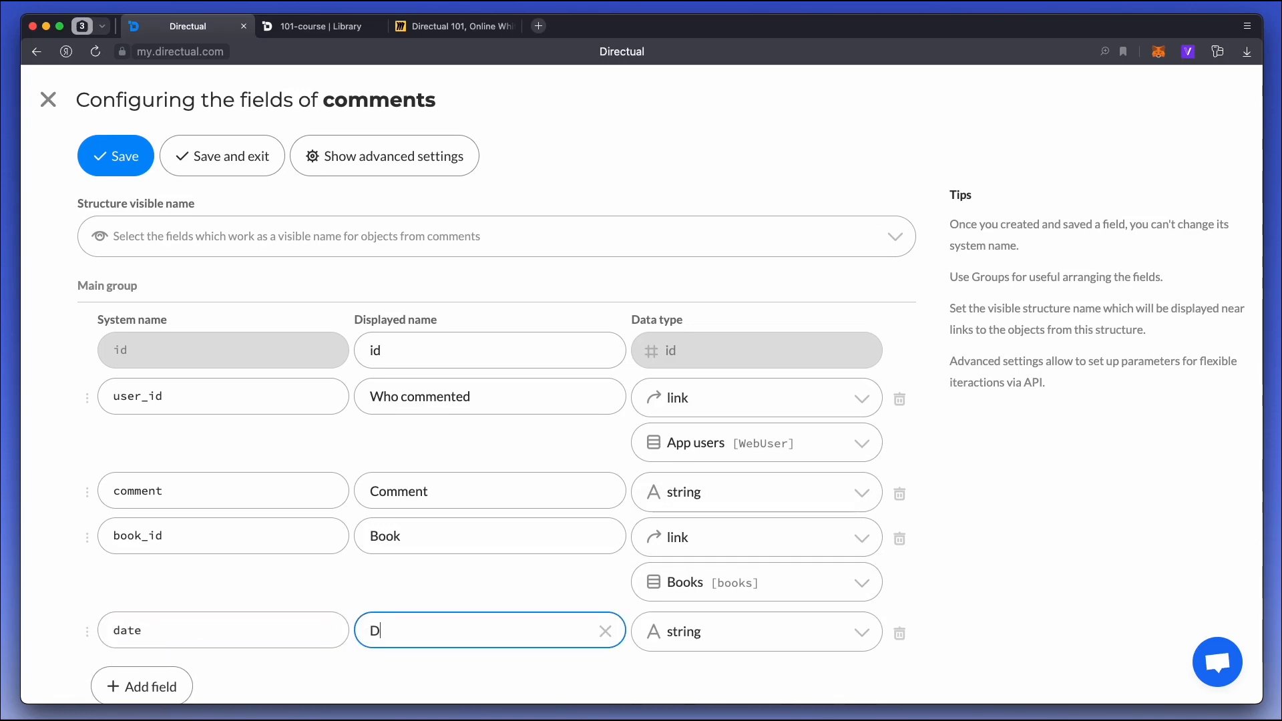
left_click(739, 634)
type("da")
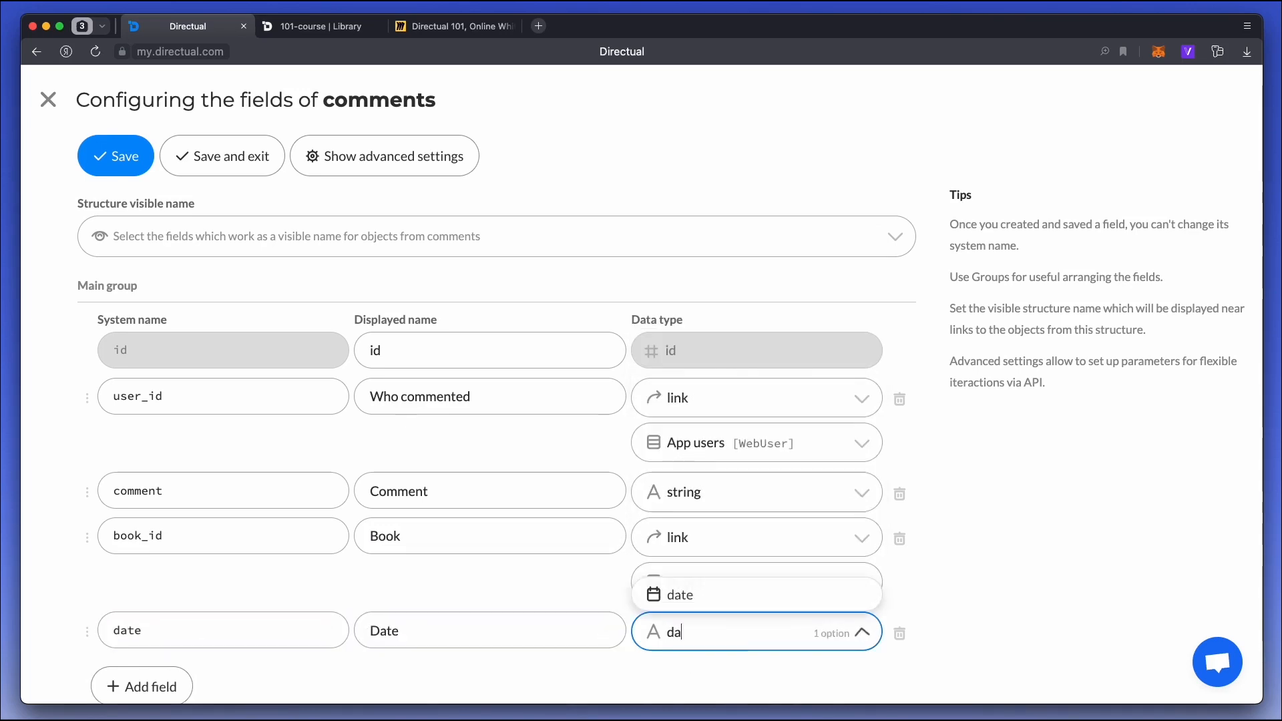
key("Return")
Set the date field's format to DD MMM, Y, then save the comments field configuration and exit.
scroll(705, 595, "down", 3)
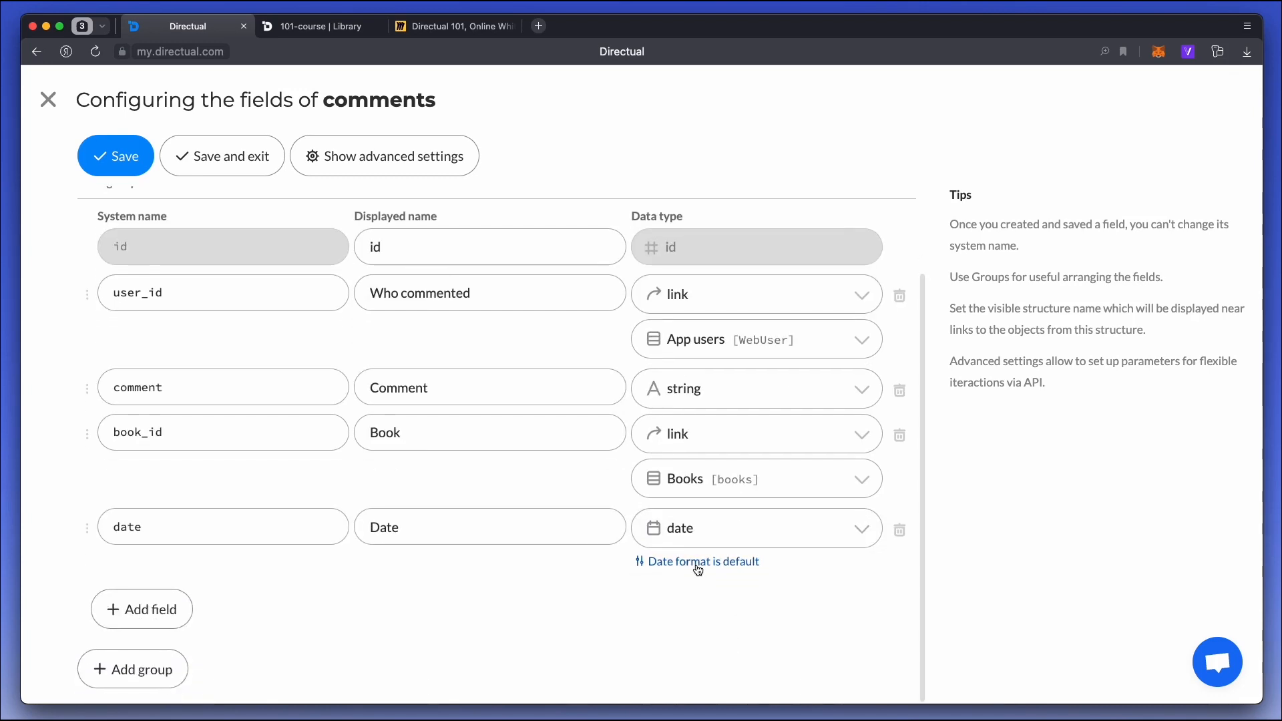
left_click(694, 565)
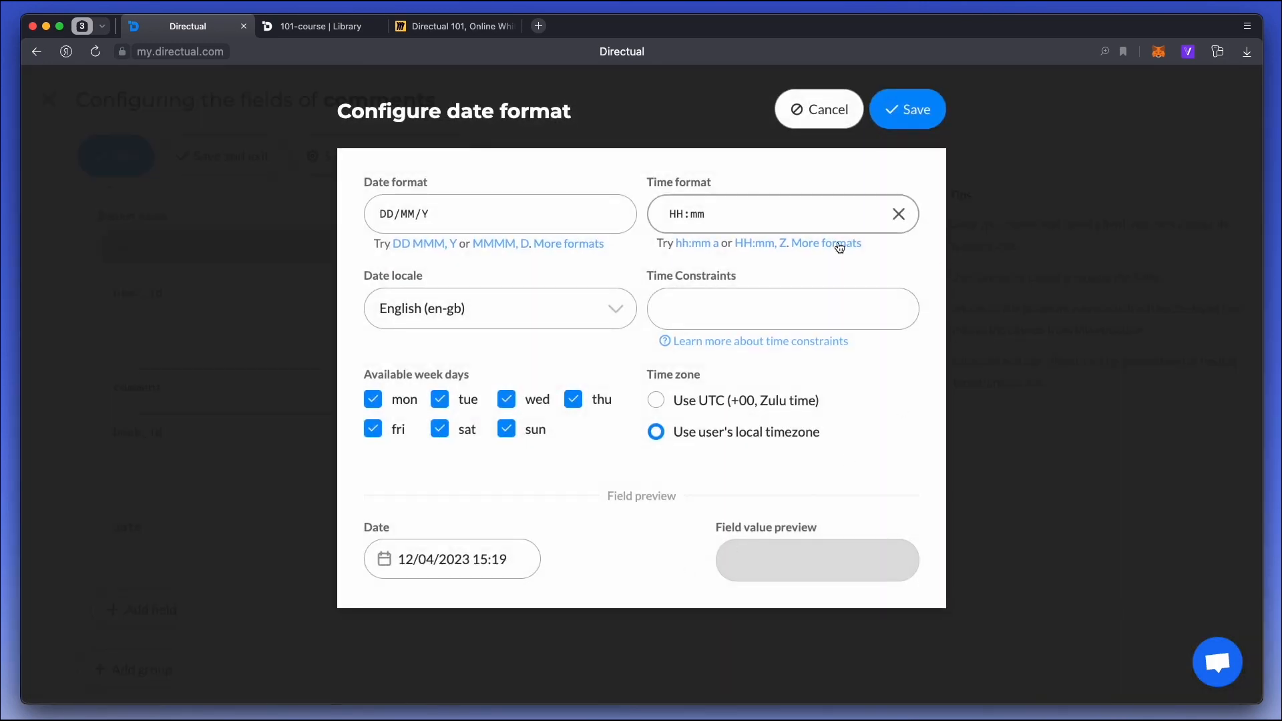
left_click(420, 246)
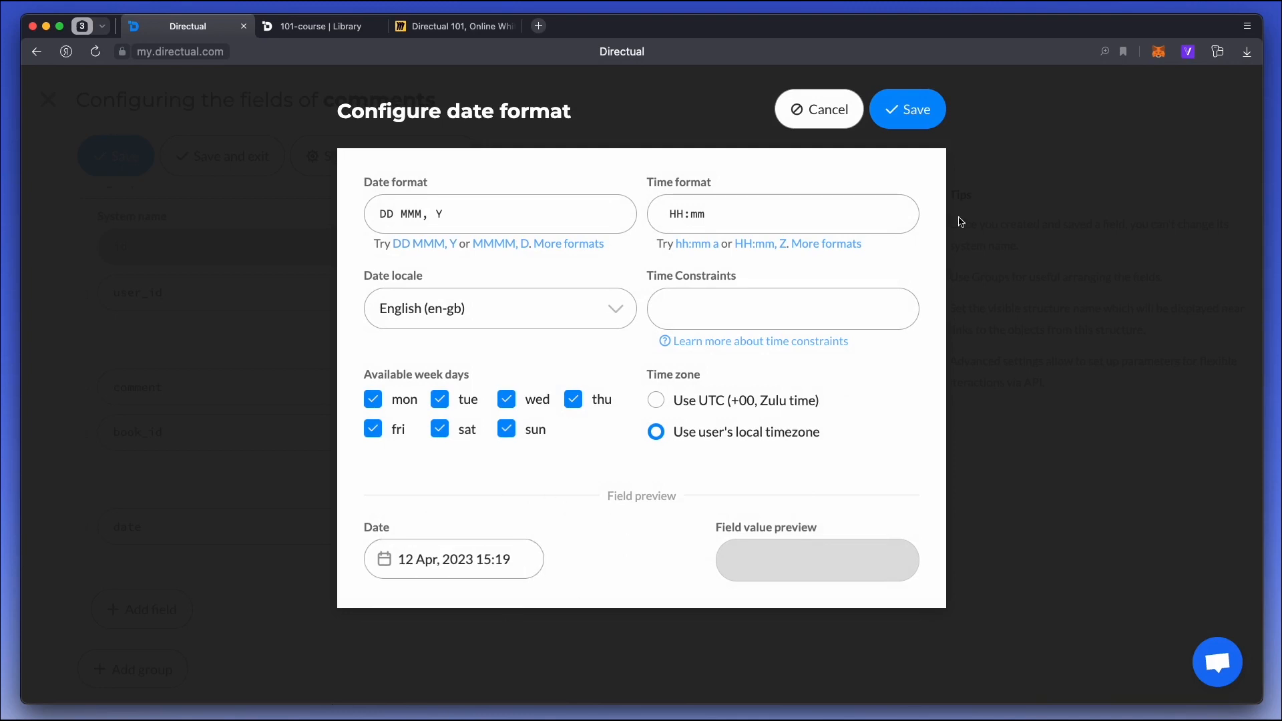
left_click(910, 110)
left_click(235, 150)
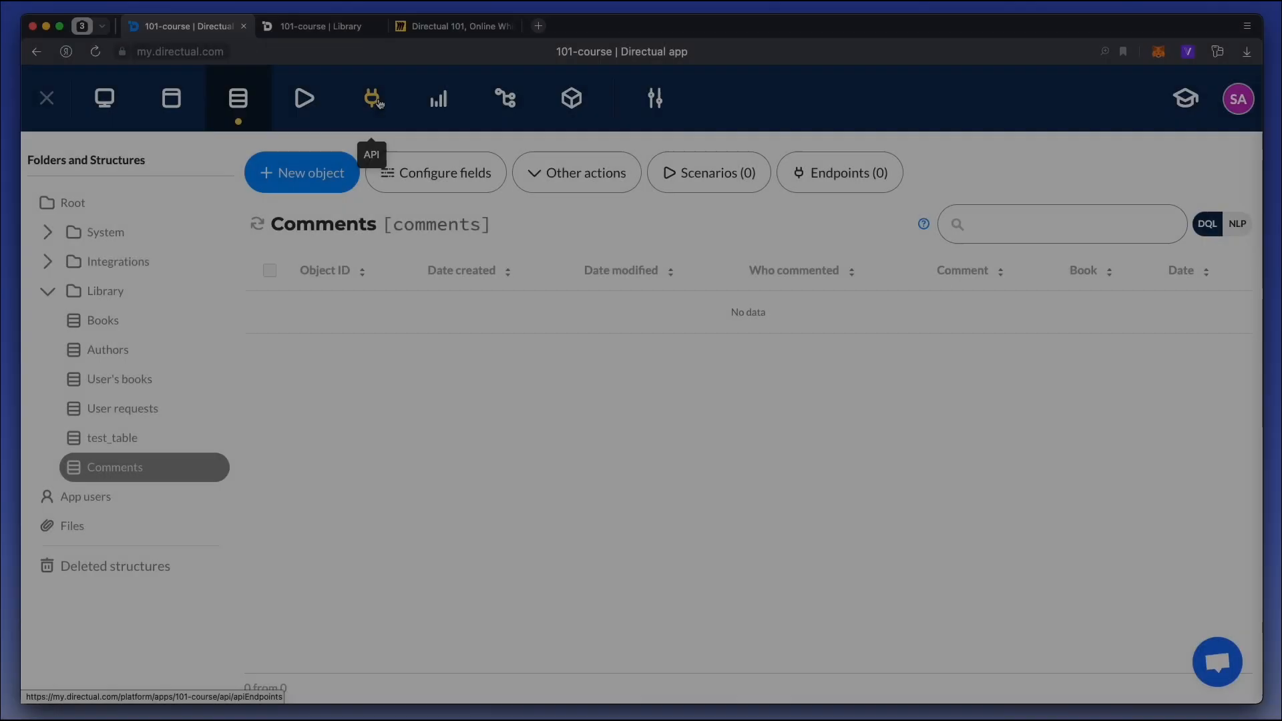
Create a new API endpoint with comments as its destination data structure.
left_click(374, 100)
left_click(293, 172)
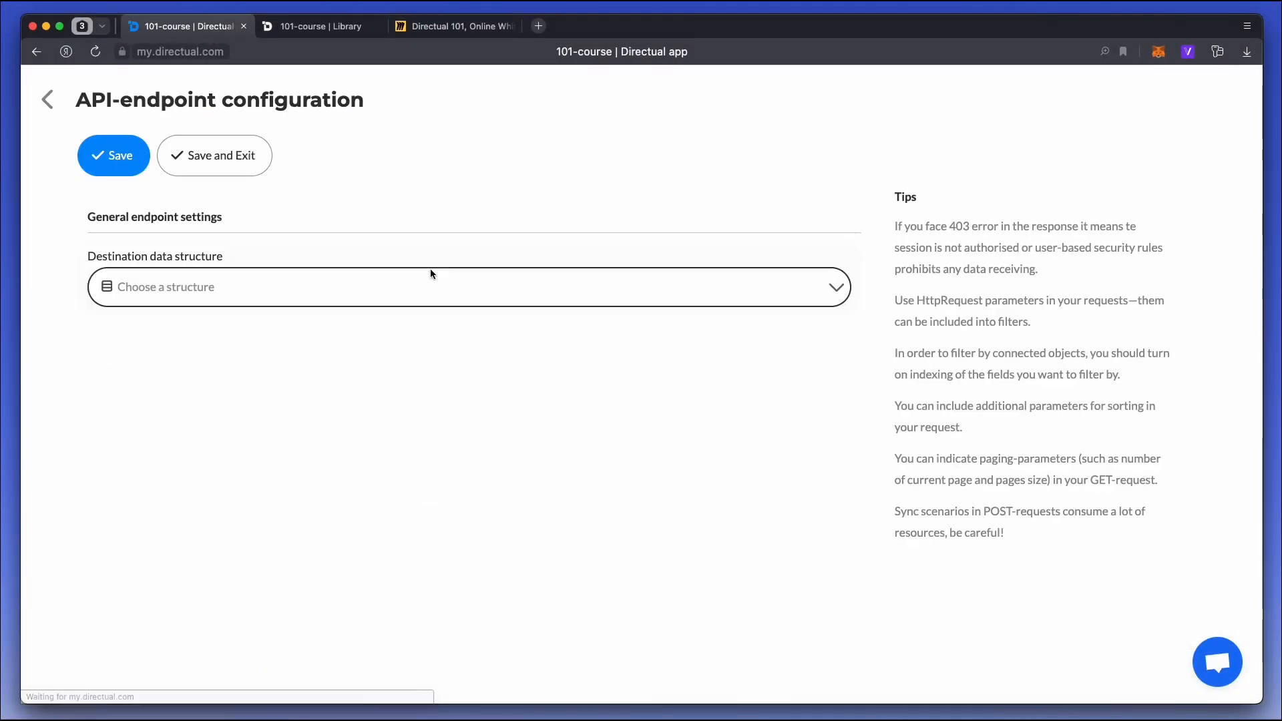
left_click(367, 284)
type("comm")
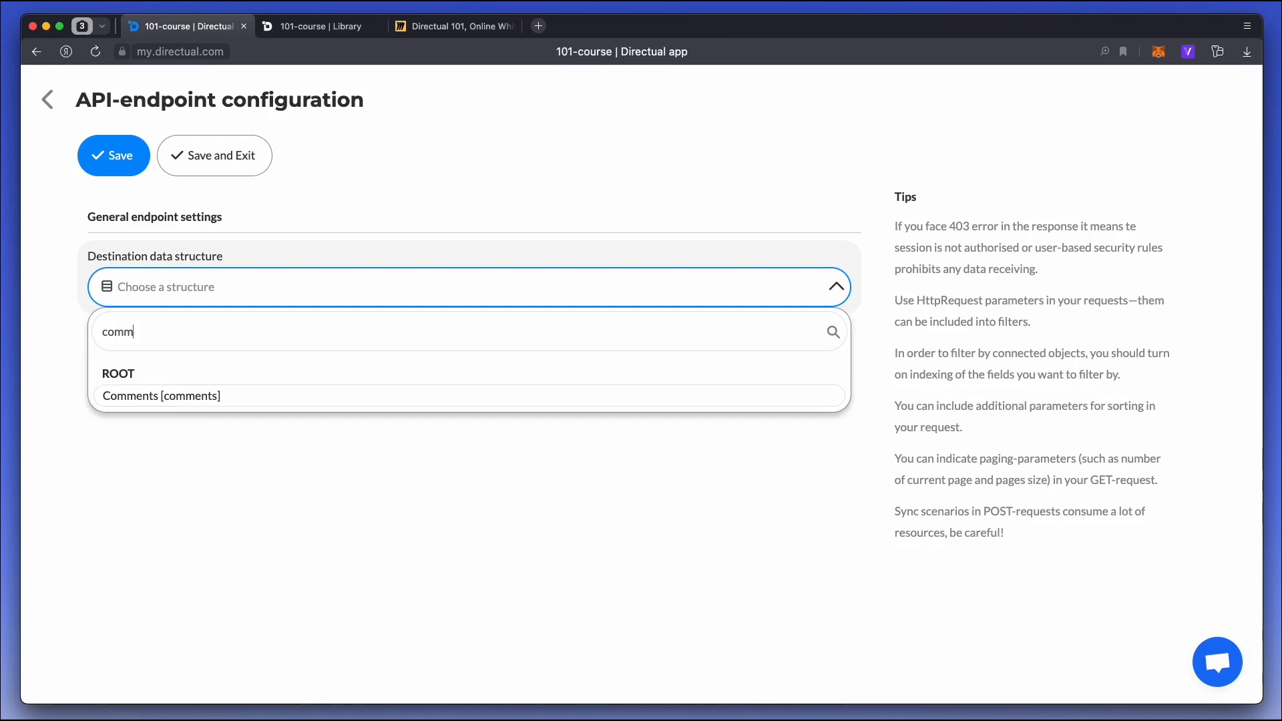
key("Return")
Name the endpoint's method addComment, describe it as "Add comment", allow writing comment, user_id and book_id, and save the endpoint.
left_click(393, 362)
type("a")
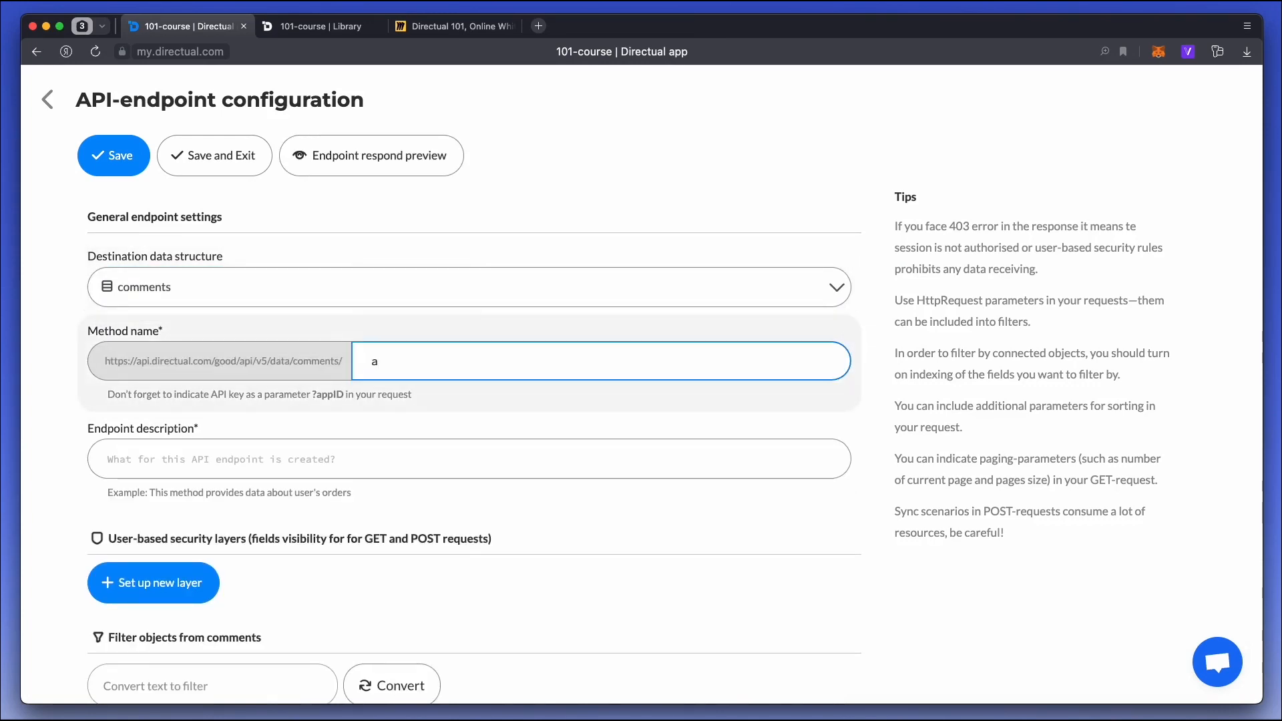
type("ddComment")
key("Tab")
type("A")
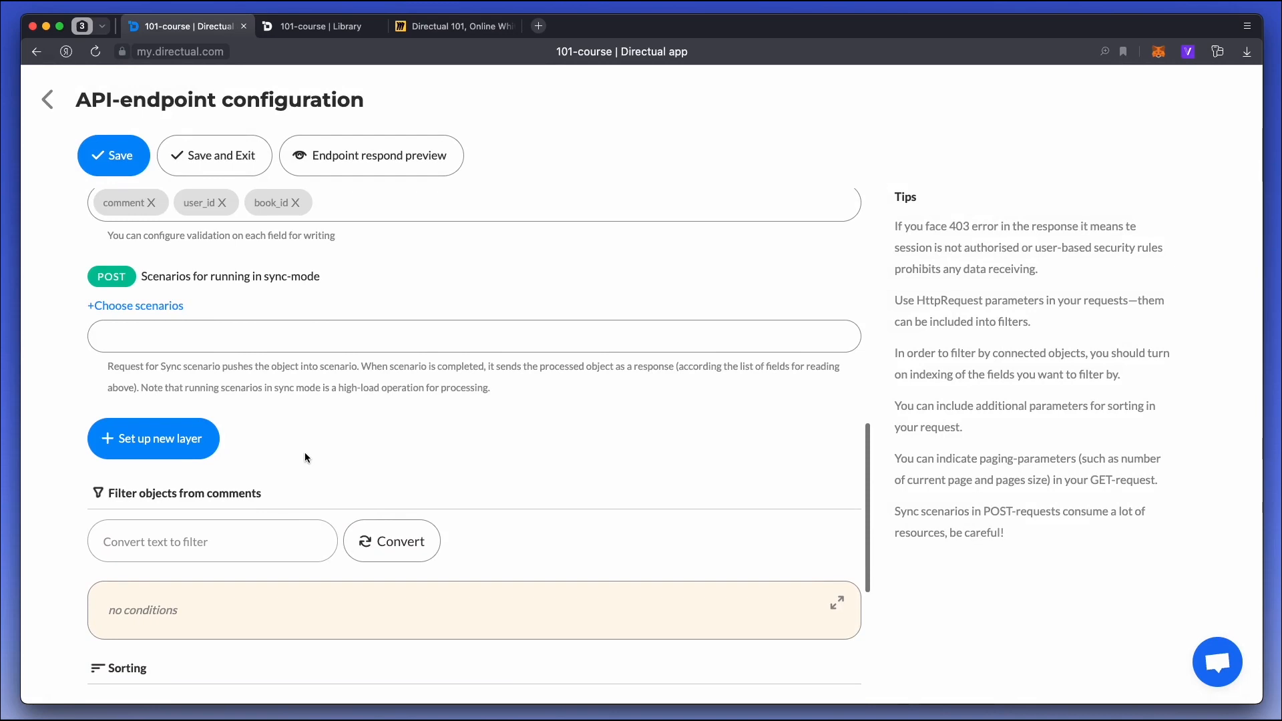
scroll(304, 454, "up", 5)
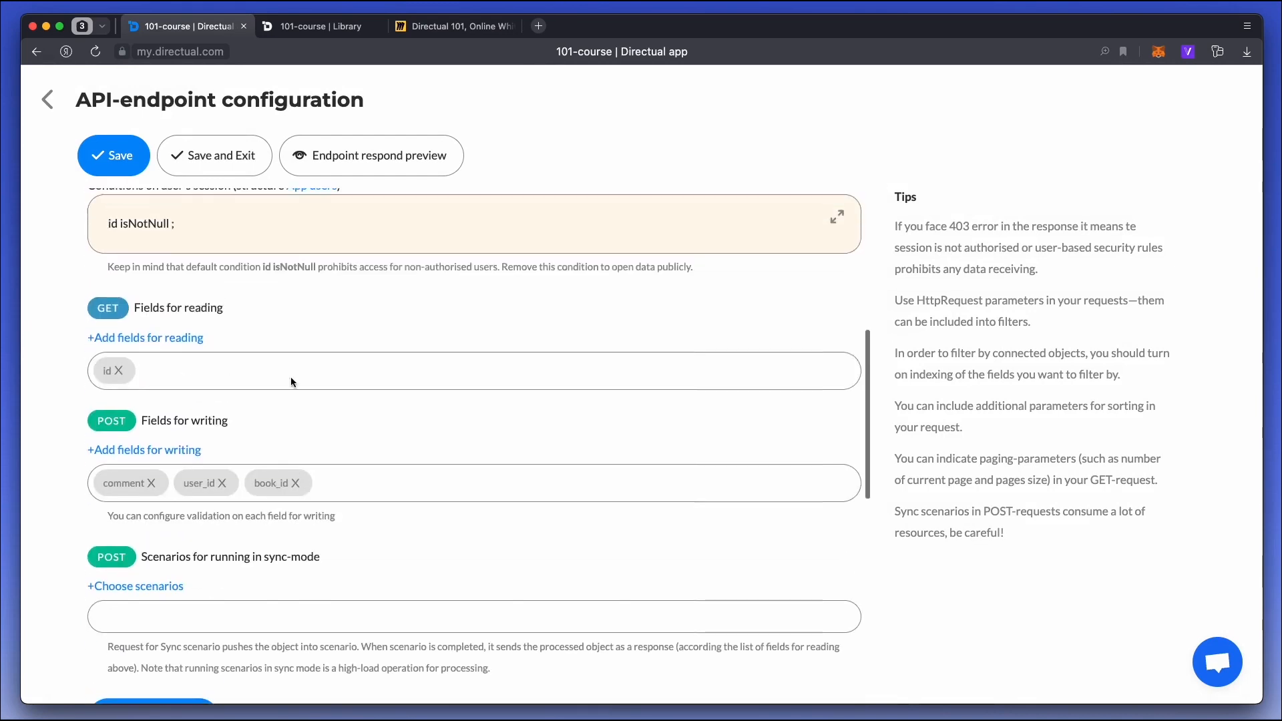
left_click(226, 158)
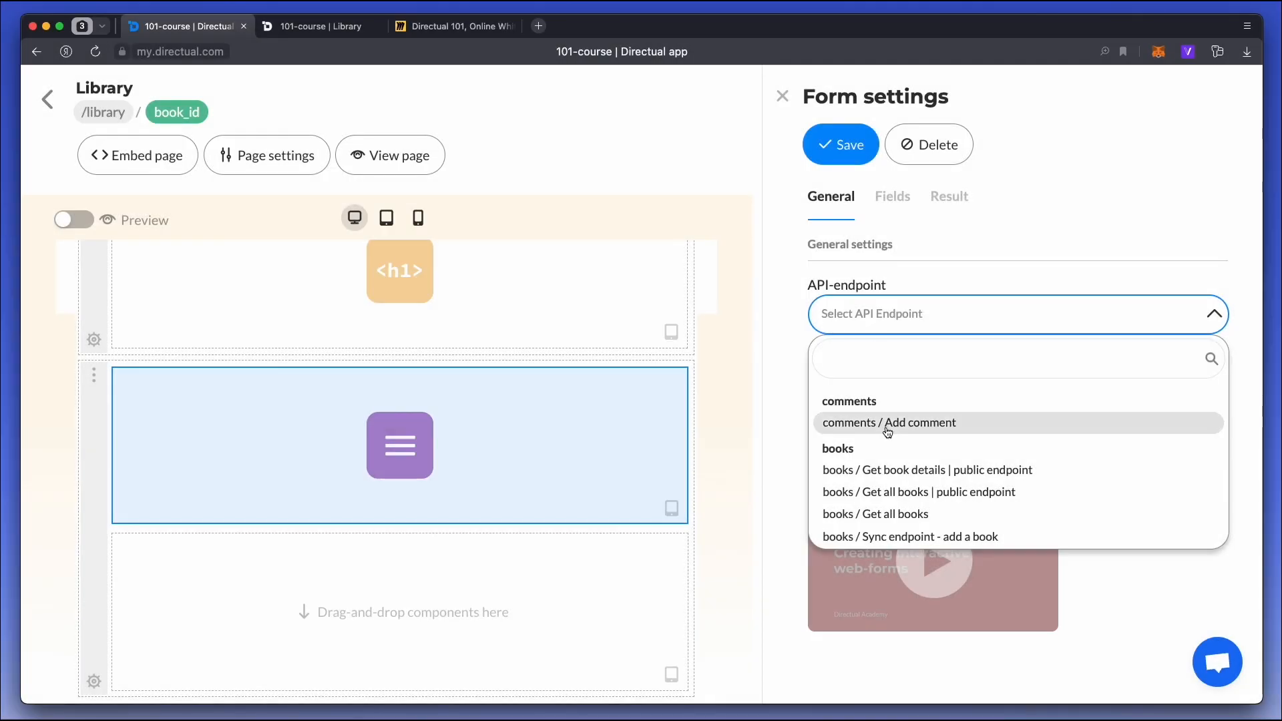
Connect the form to the comments / Add comment endpoint and set its title to Add comment.
left_click(887, 426)
left_click(868, 398)
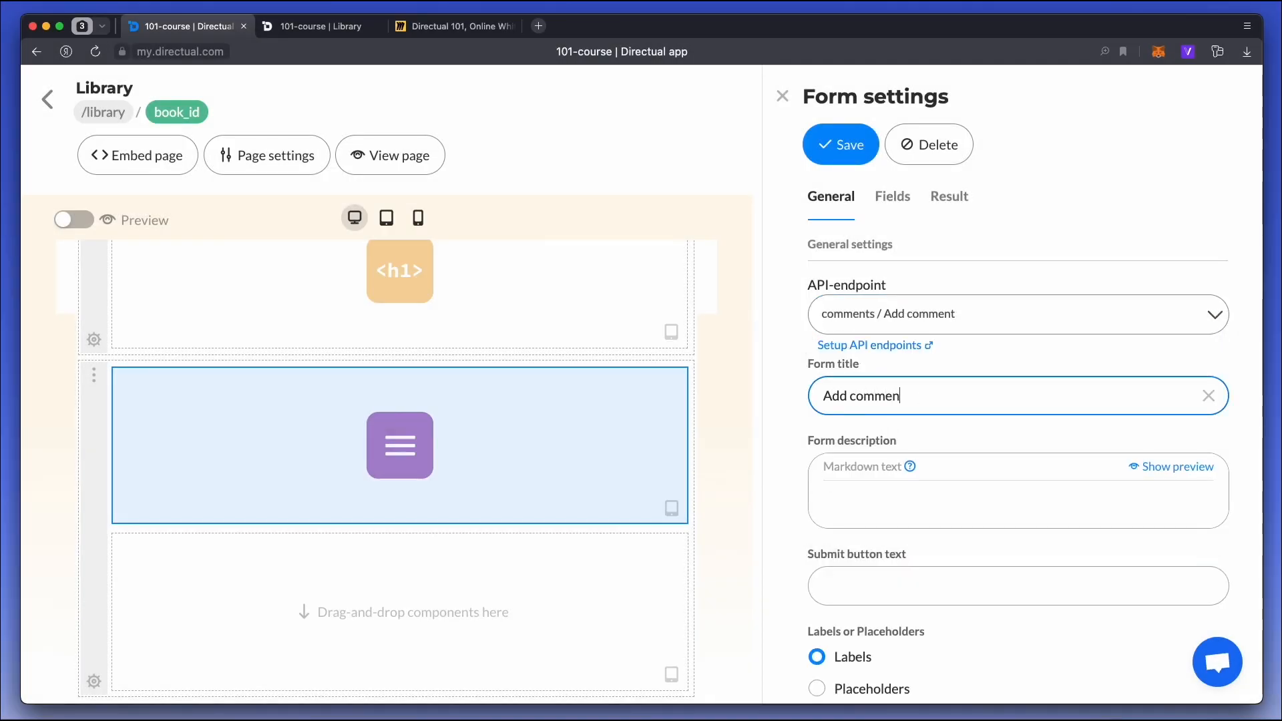
Turn off displaying the Who commented field in the form's field settings.
left_click(887, 204)
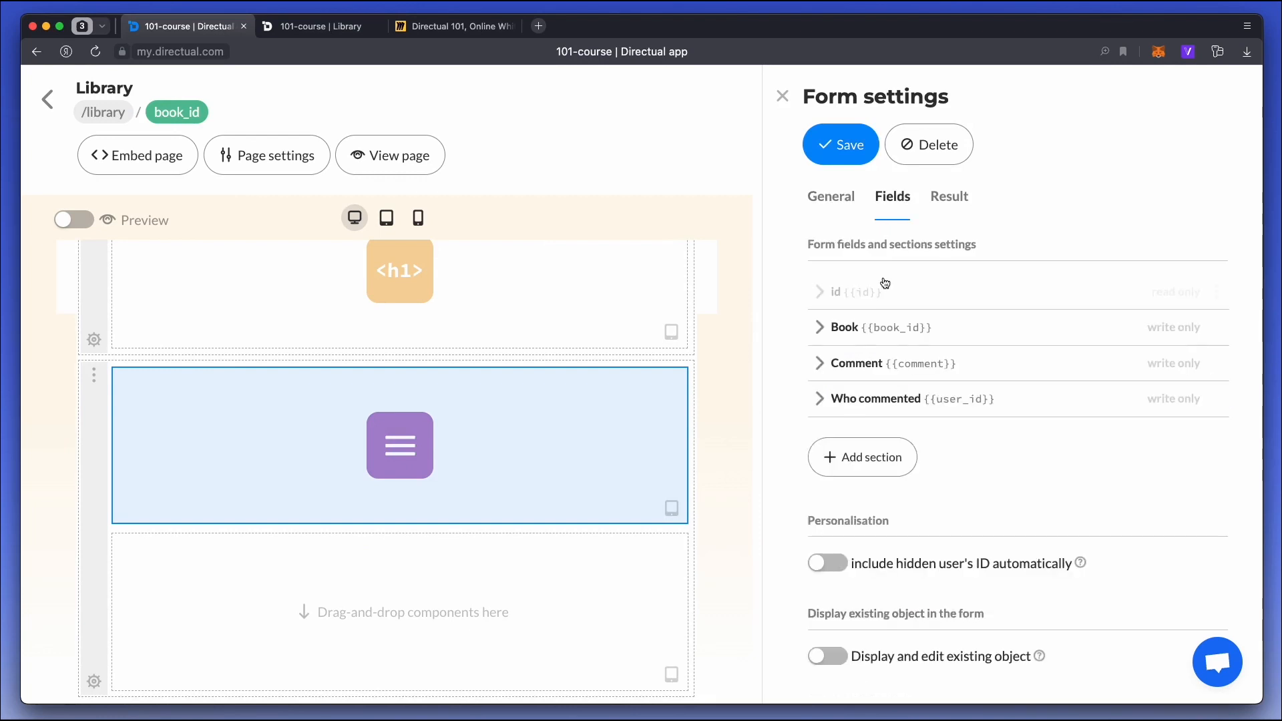
left_click(951, 404)
left_click(900, 456)
left_click(901, 410)
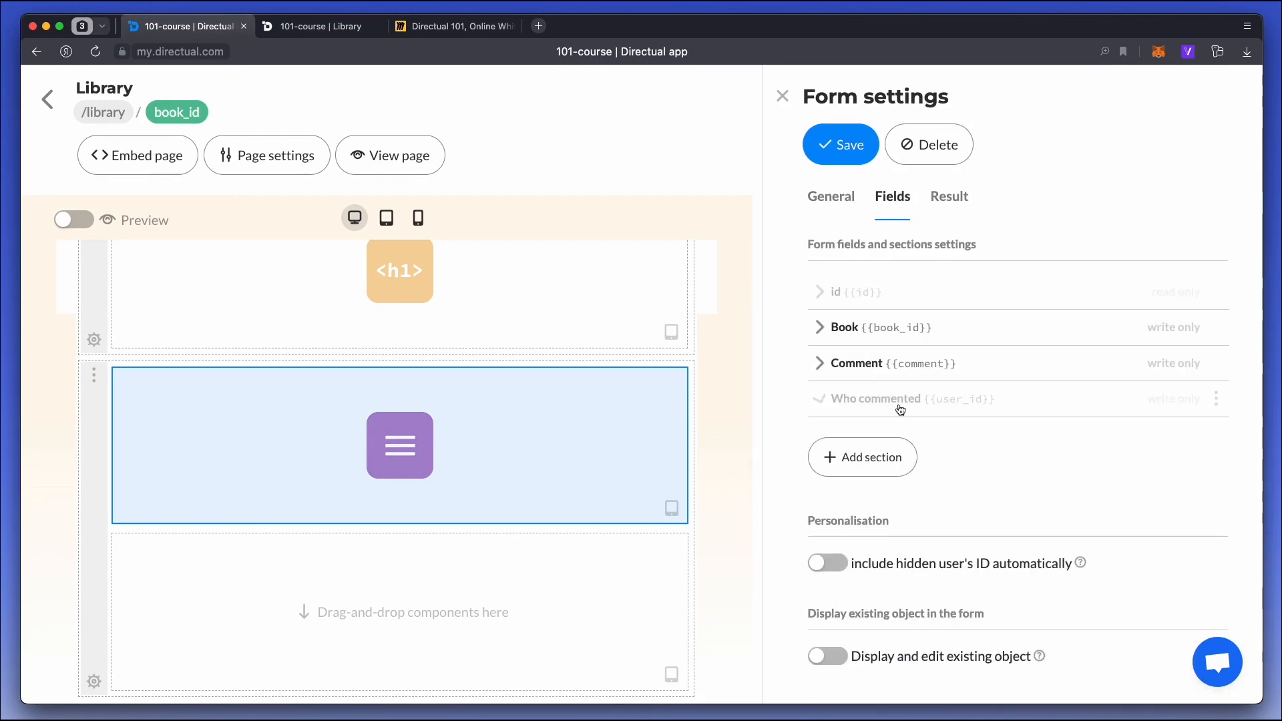
Make the form include the hidden user's ID automatically and write it in the Who commented field.
left_click(827, 563)
left_click(935, 618)
left_click(901, 581)
scroll(906, 512, "down", 1)
scroll(905, 512, "up", 1)
Move the Comment field above the Book field in the form's field order.
left_click(926, 366)
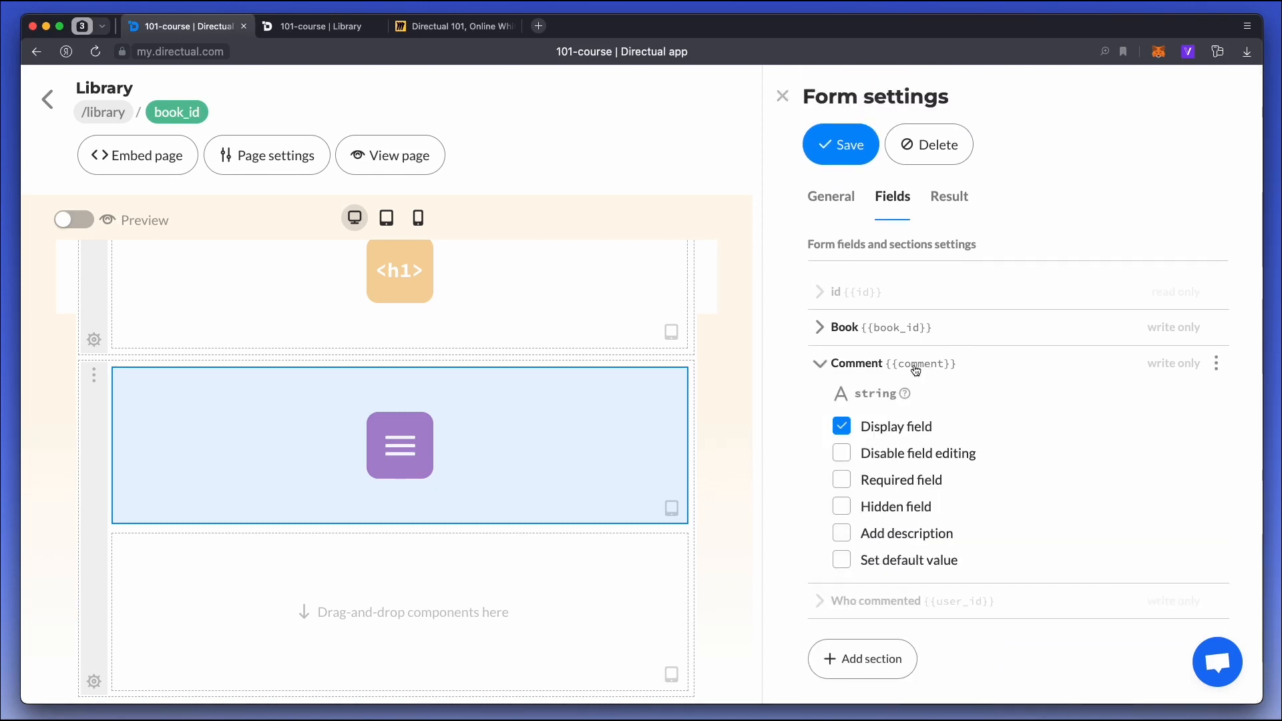
left_click(915, 367)
left_click_drag(1210, 339, 1210, 369)
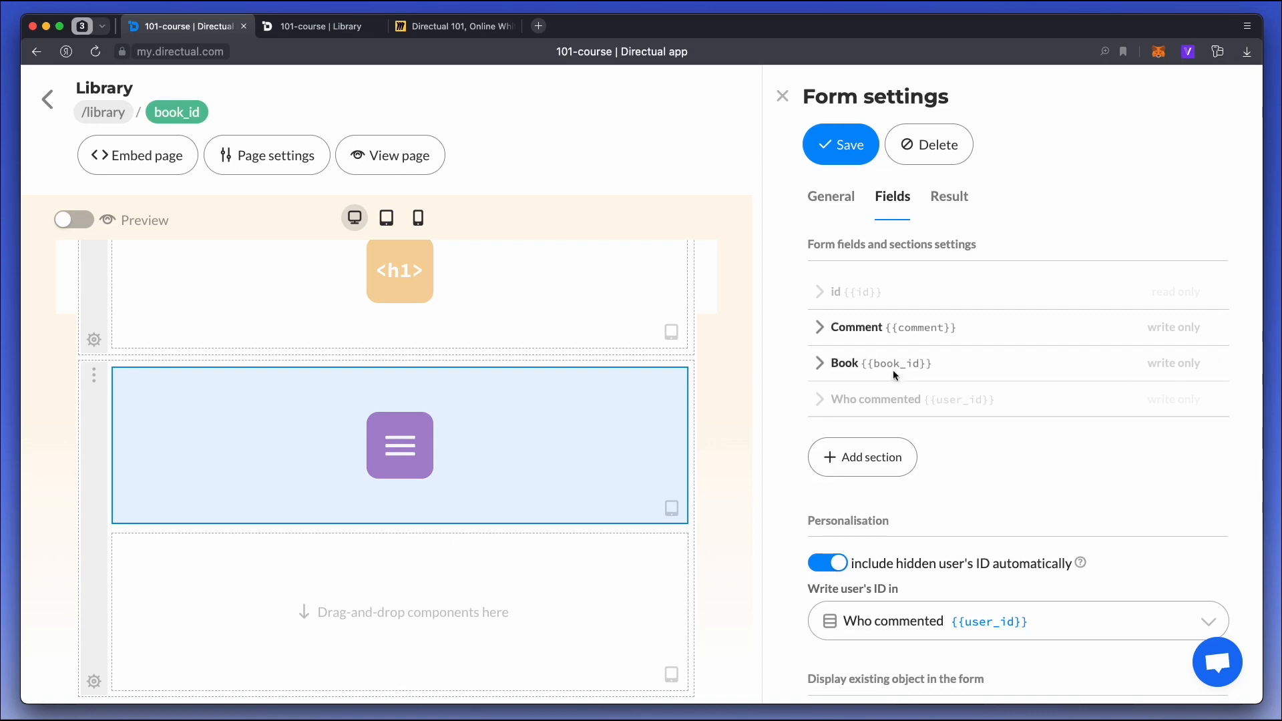
Turn off displaying the Book field in the form and try its default value option.
left_click(867, 367)
left_click(890, 429)
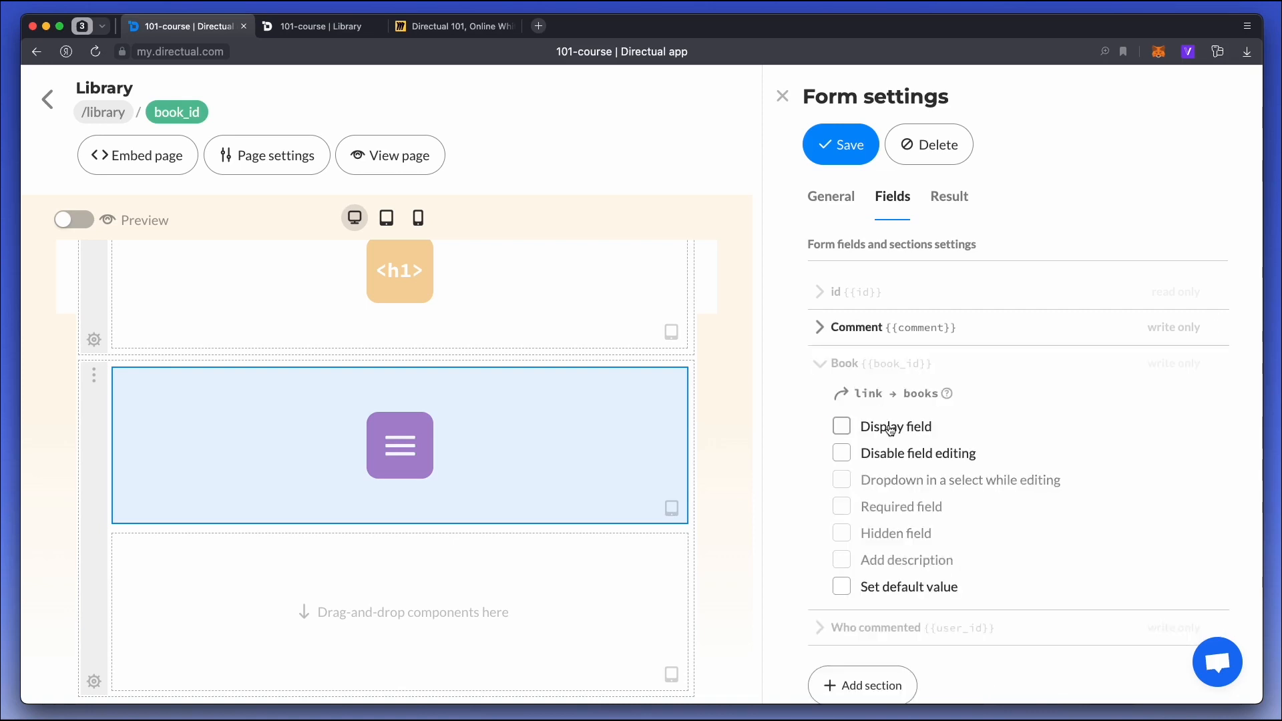
left_click(895, 585)
scroll(914, 523, "down", 3)
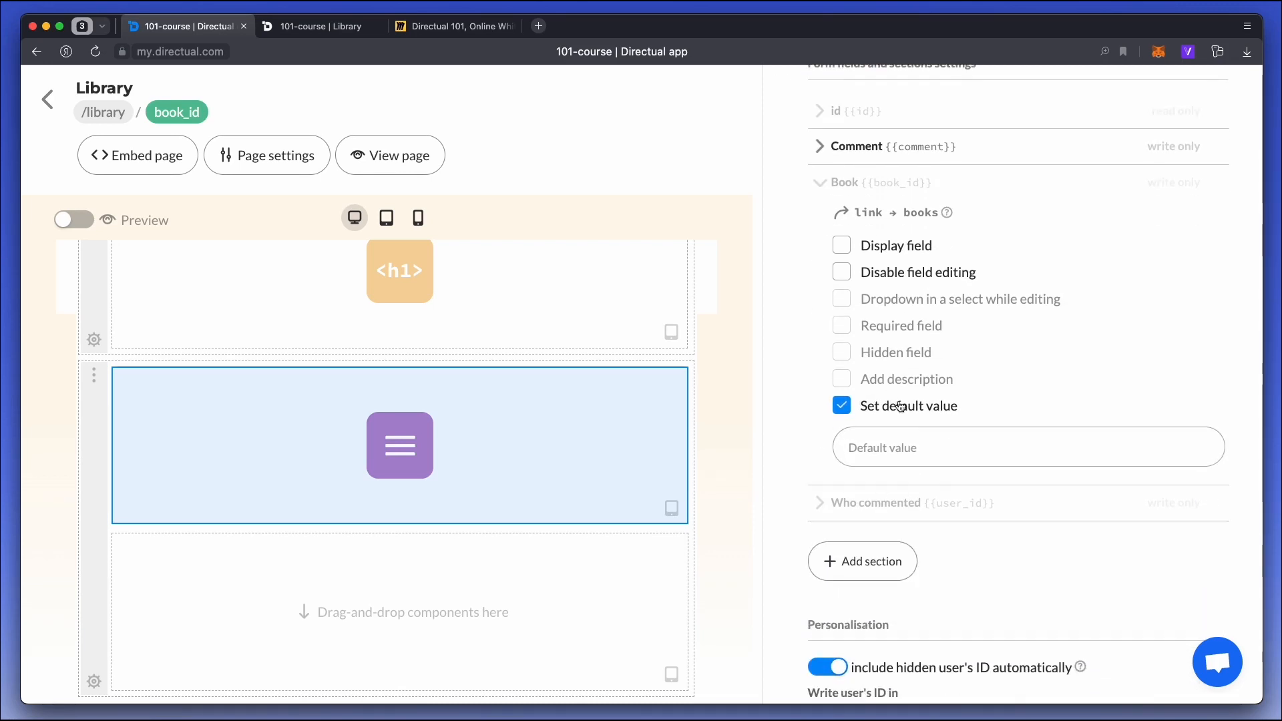
left_click(877, 413)
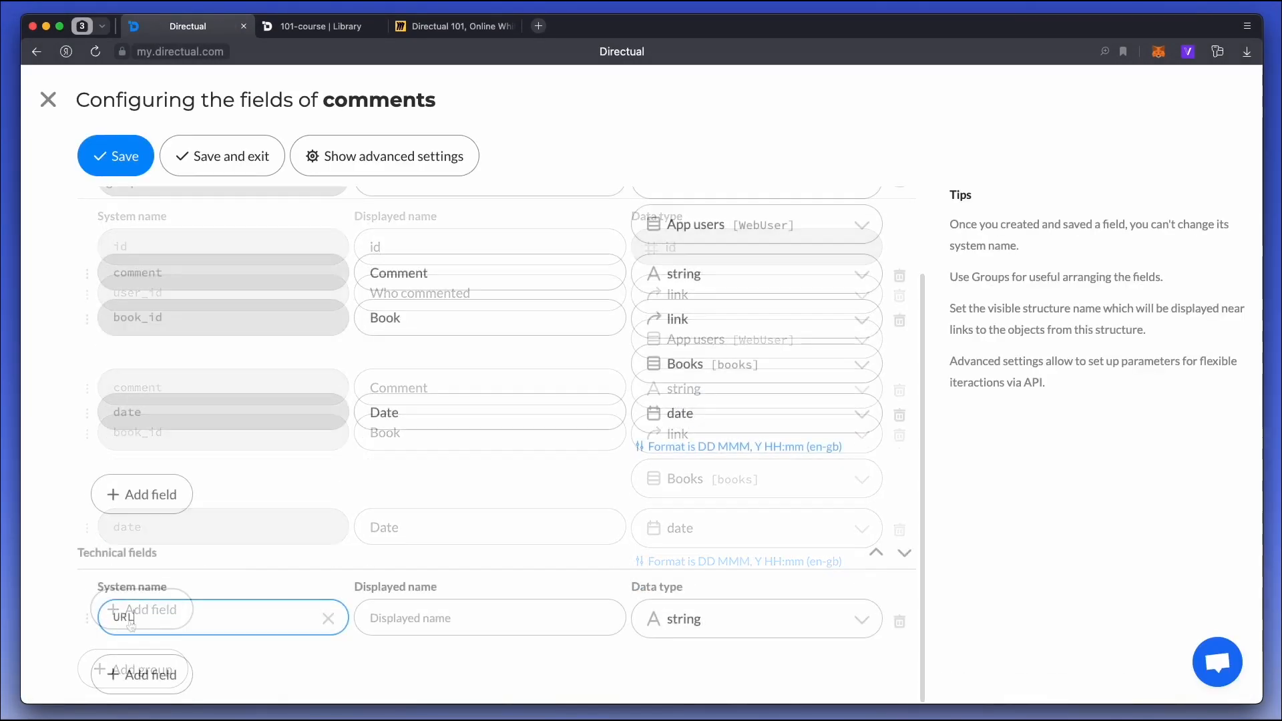
Save the comments structure with its new URL field, and make the addComment endpoint write URL instead of book_id.
left_click(225, 163)
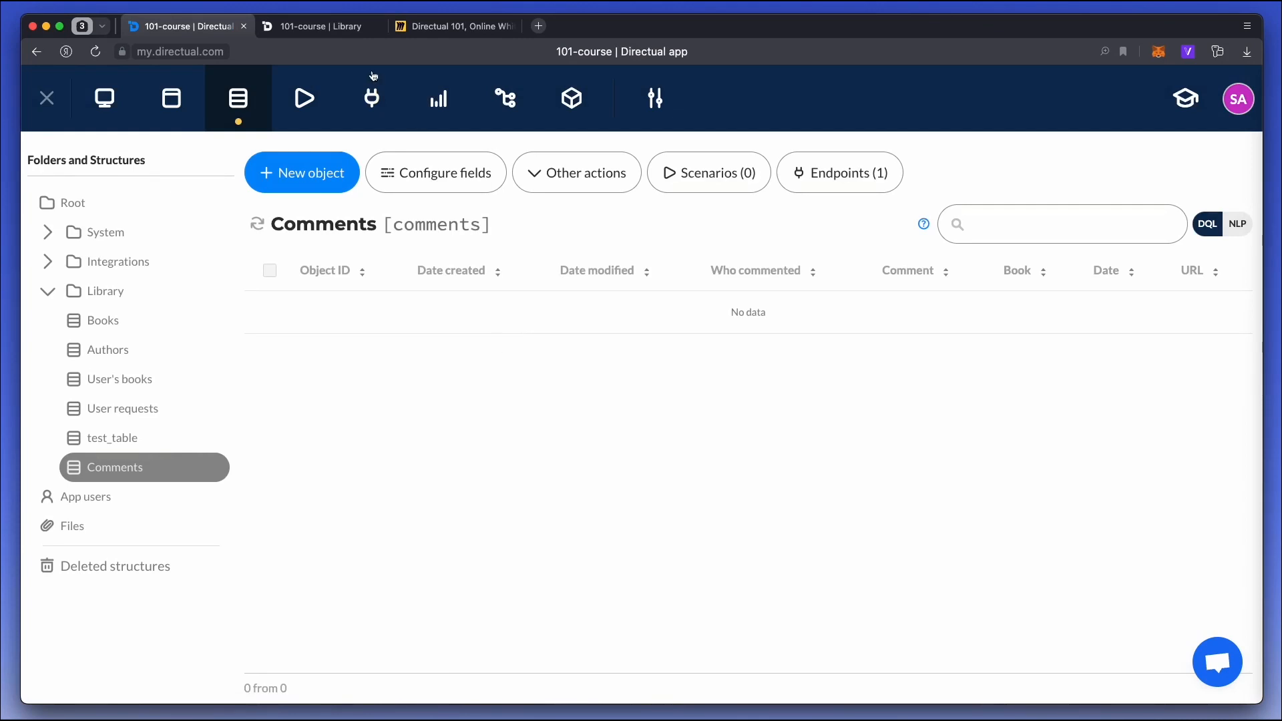
left_click(372, 107)
left_click(244, 312)
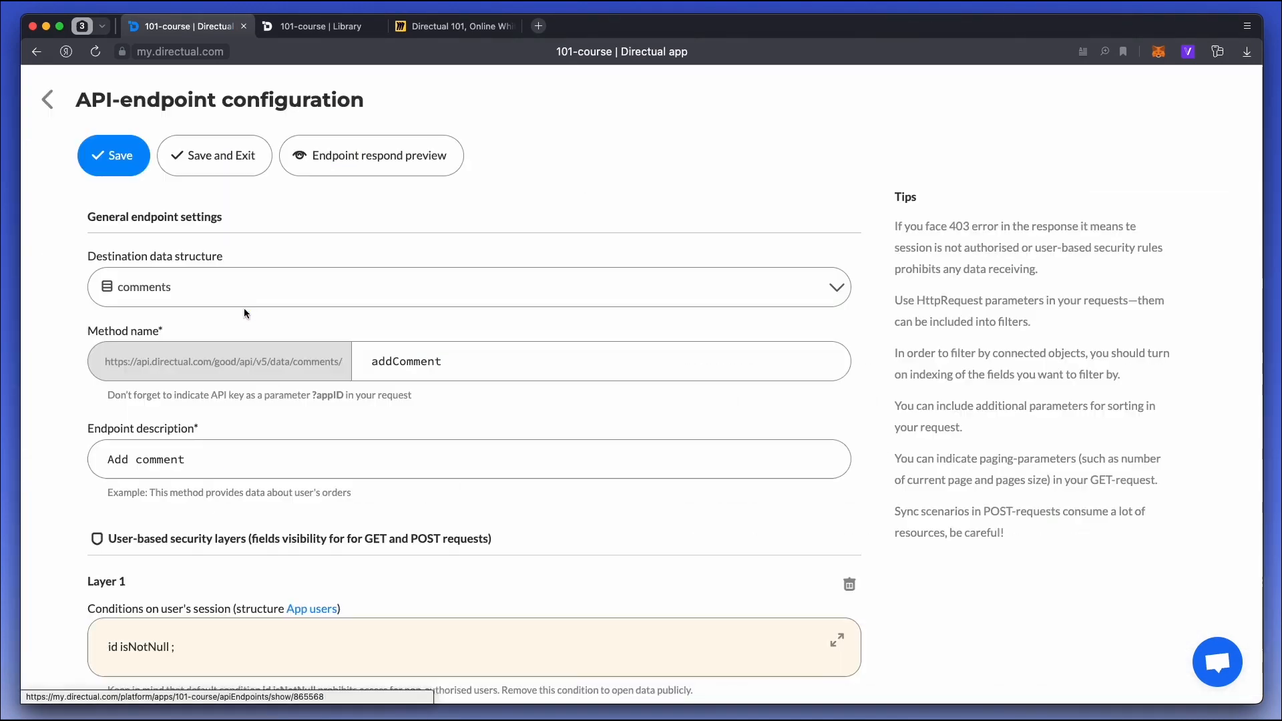
scroll(516, 347, "down", 5)
scroll(516, 348, "down", 2)
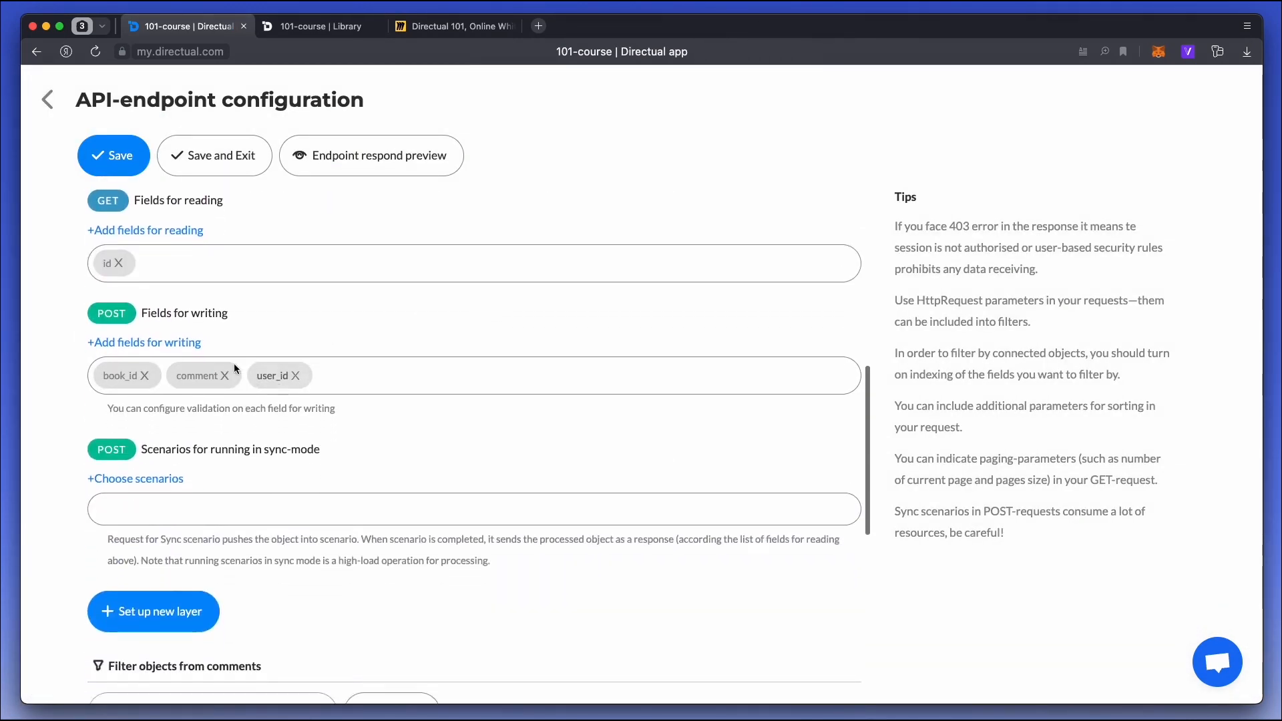
left_click(170, 342)
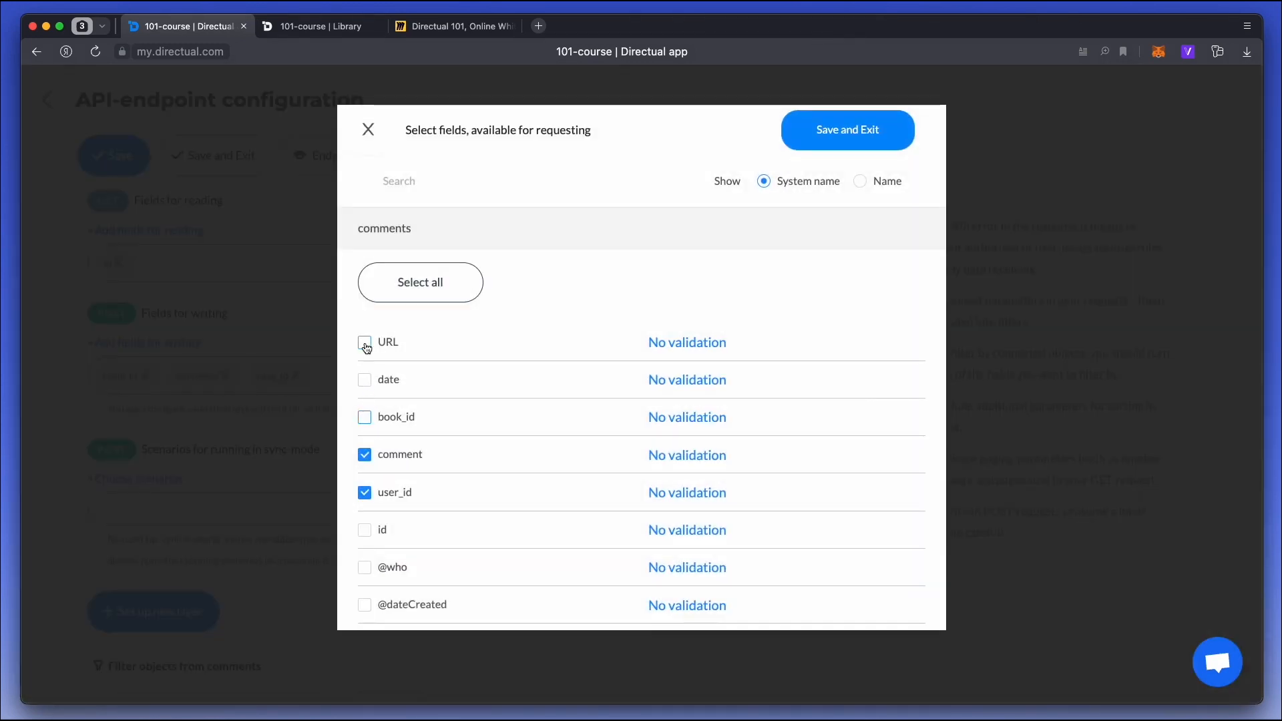
left_click(848, 129)
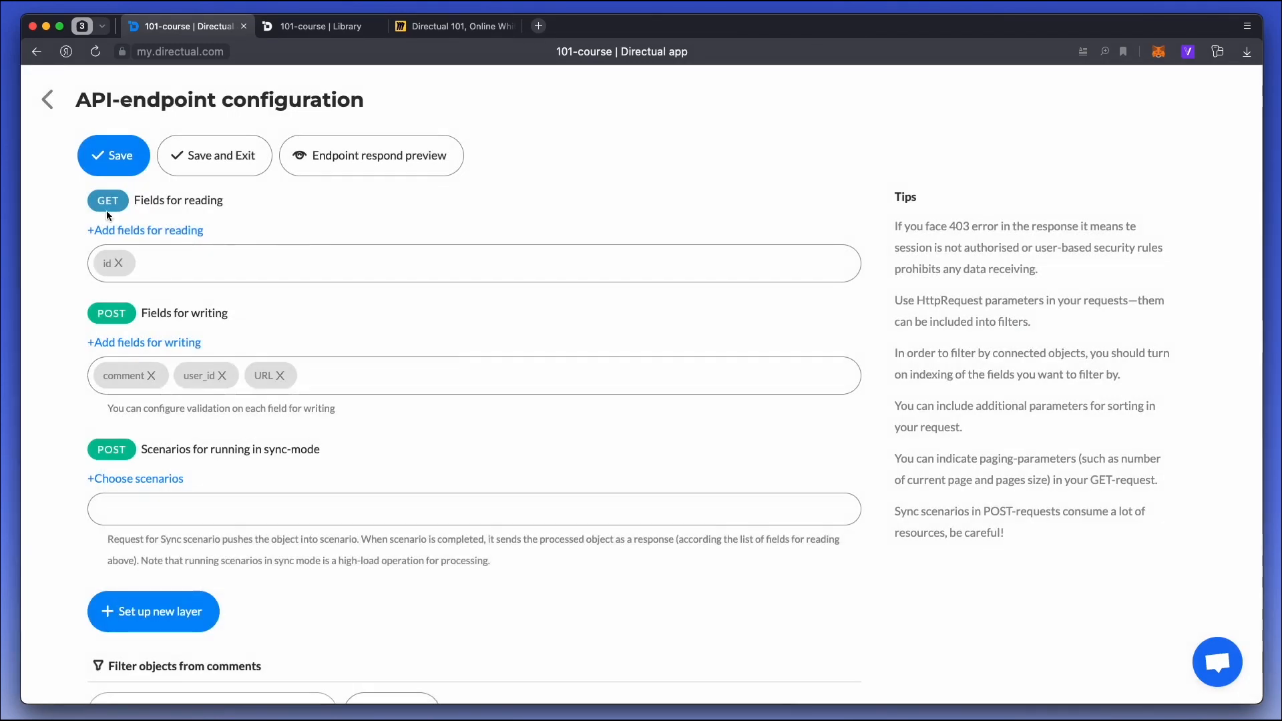
left_click(222, 155)
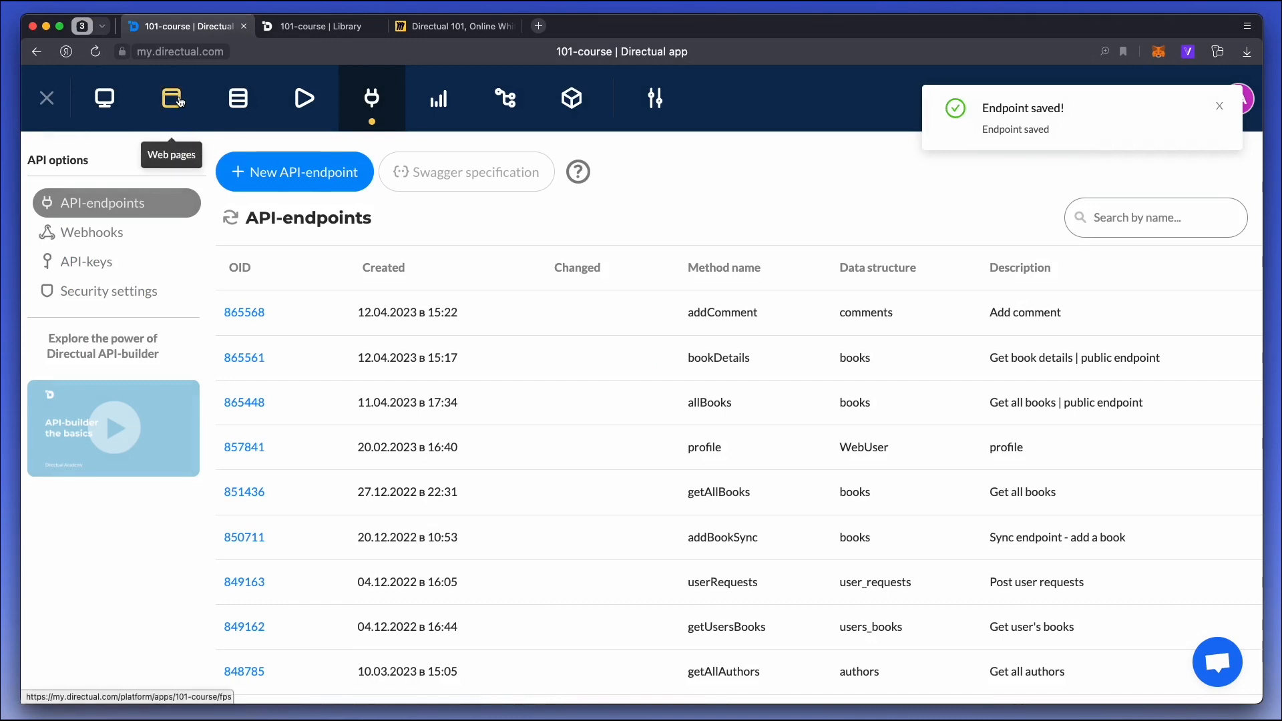
Open the field settings of the Add comment form on the Library page's book_id subpage.
left_click(178, 100)
left_click(427, 293)
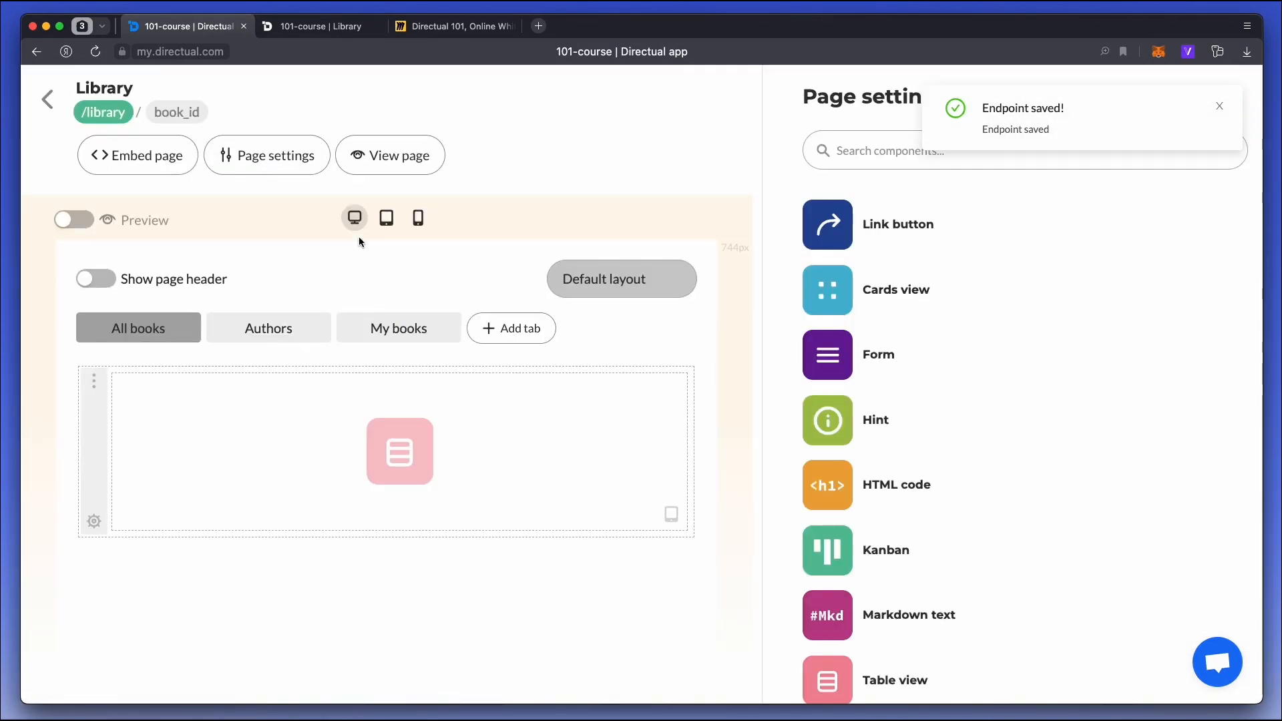
left_click(178, 112)
scroll(463, 608, "down", 5)
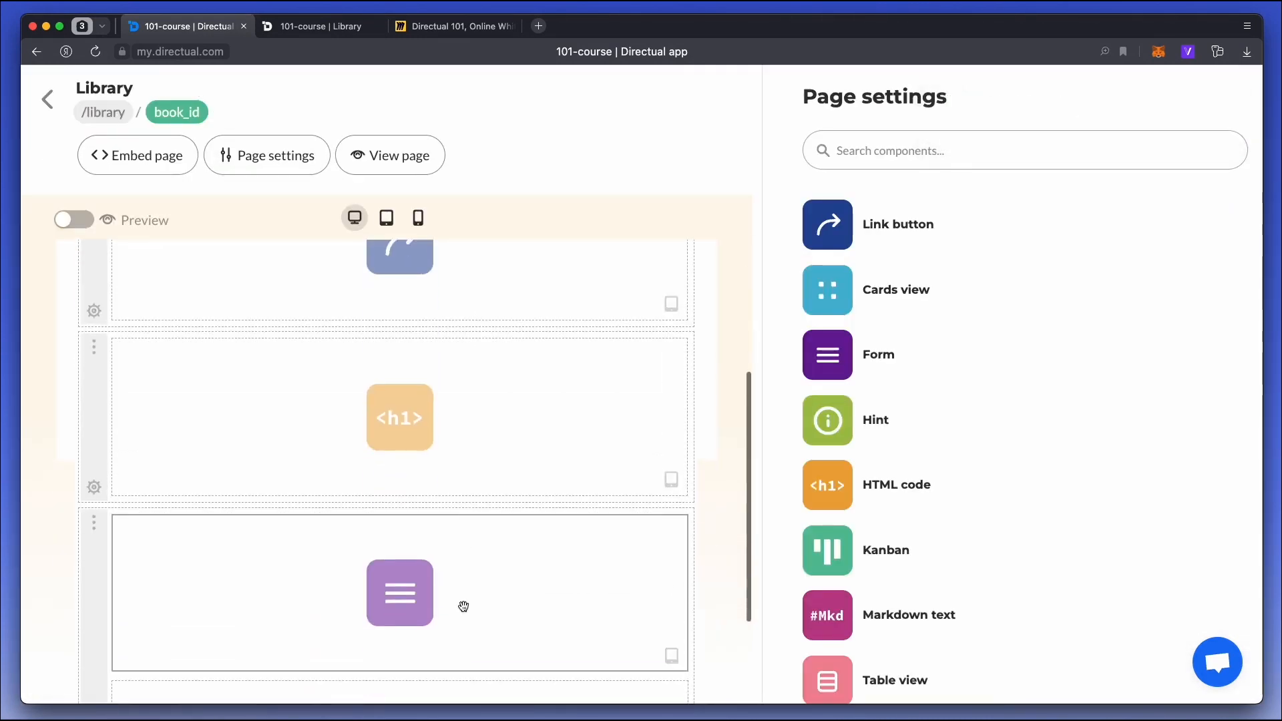
left_click(473, 479)
left_click(895, 199)
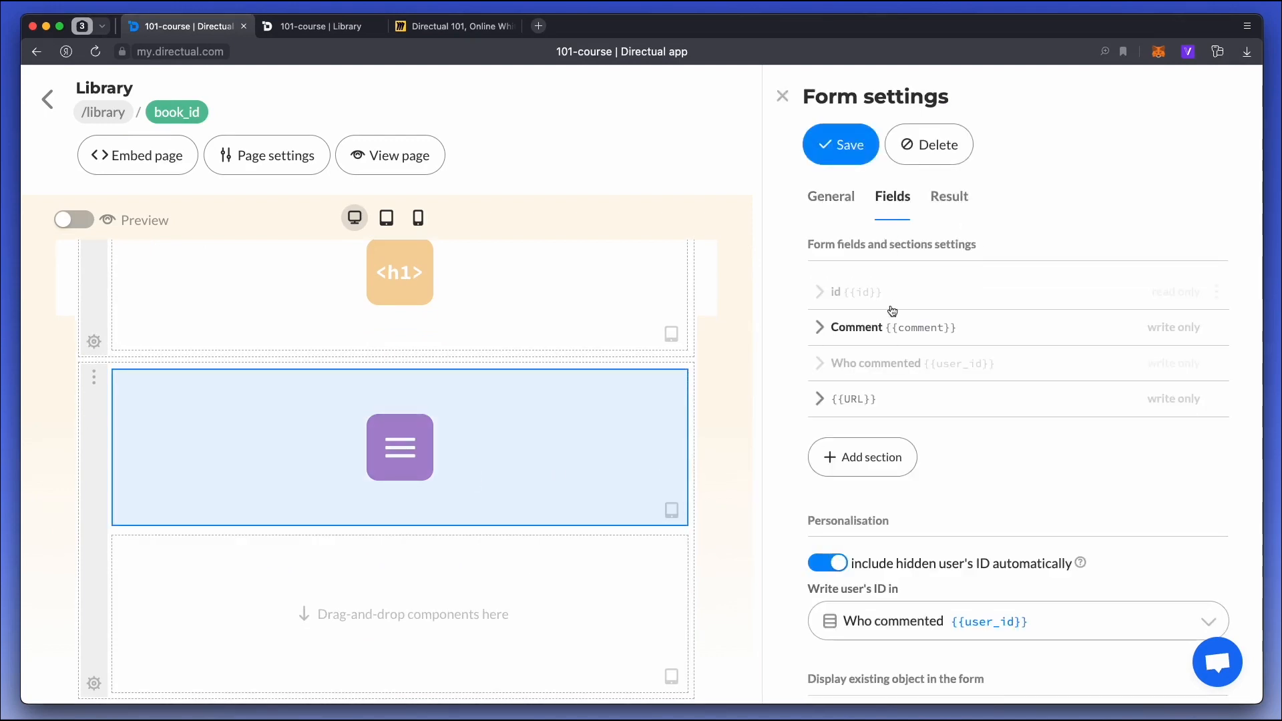
Set the form's URL field to save the current URL as its default value, and save the form.
left_click(854, 405)
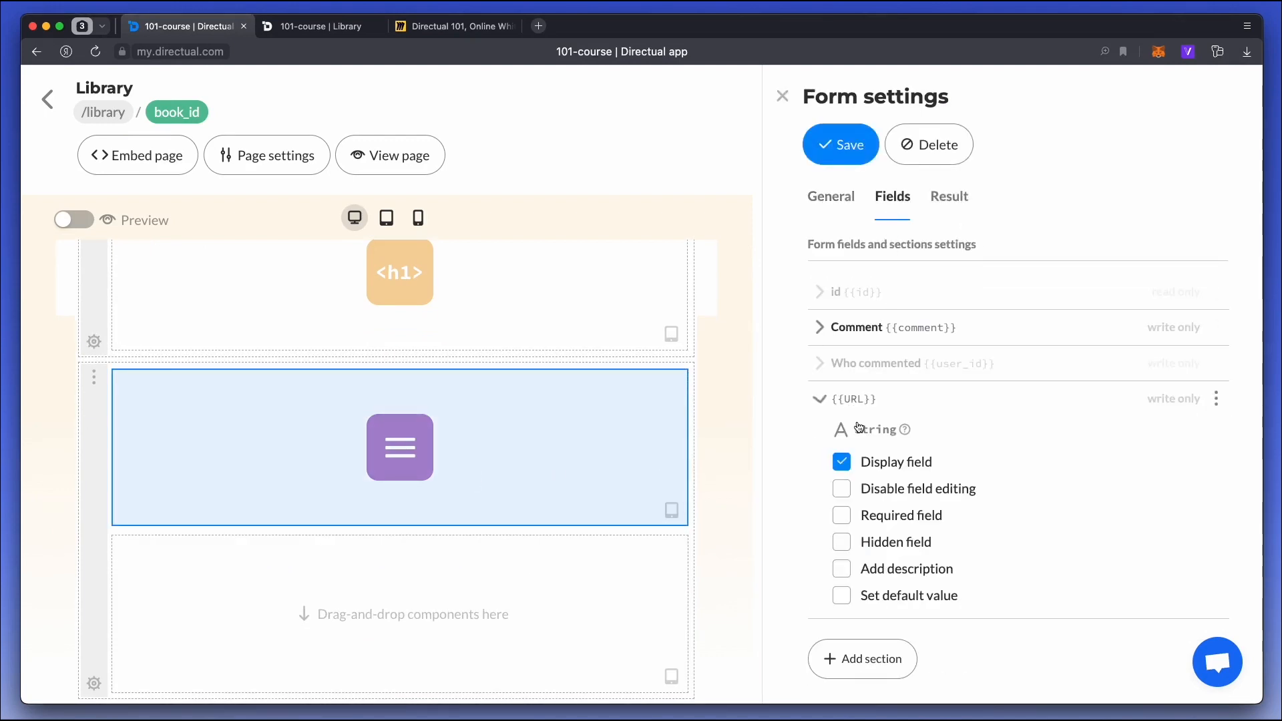
left_click(895, 596)
scroll(894, 593, "down", 5)
left_click(897, 360)
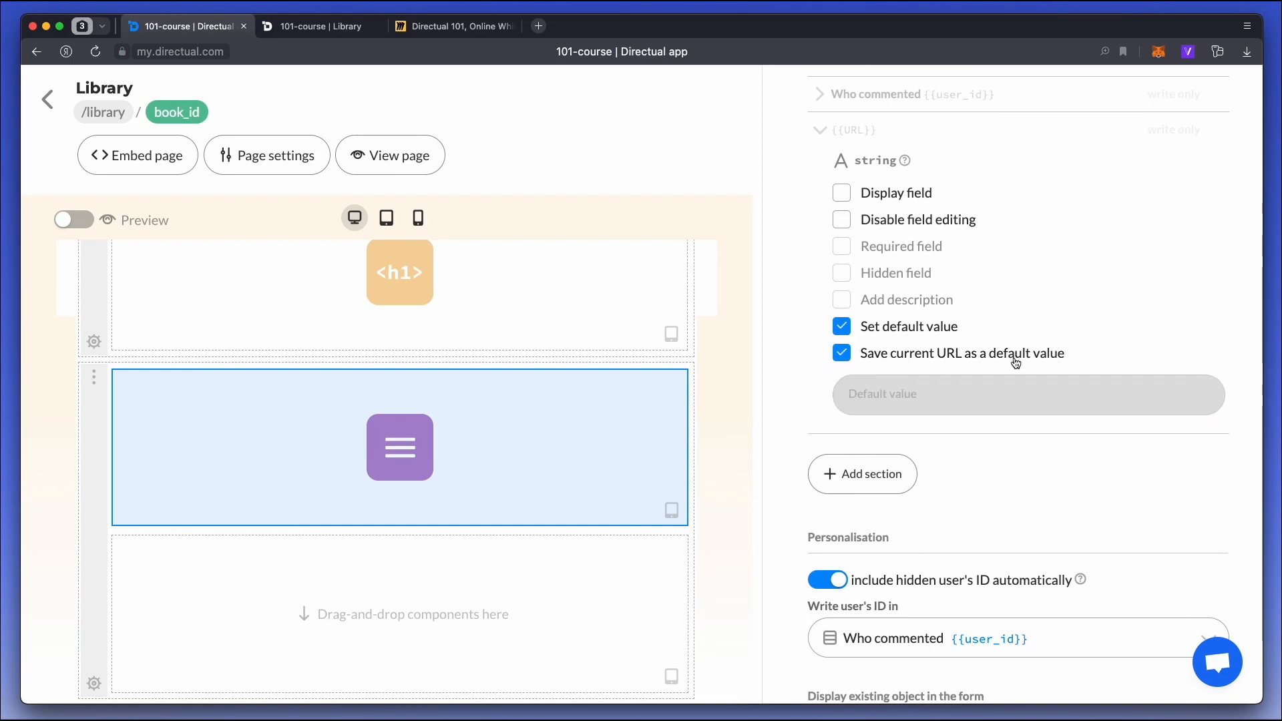
scroll(1012, 361, "up", 5)
left_click(833, 163)
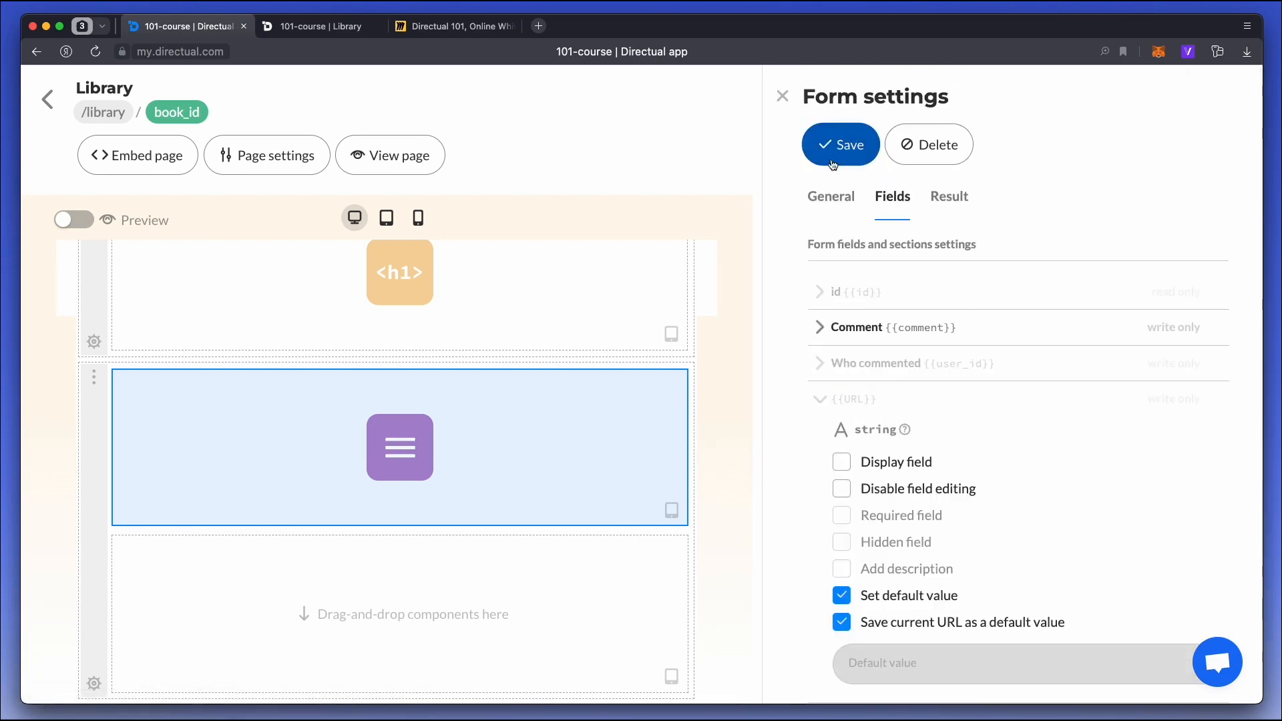
On the live page for The Brothers Karamazov, submit the comment "Nice book!" and reset the form for another entry.
left_click(294, 26)
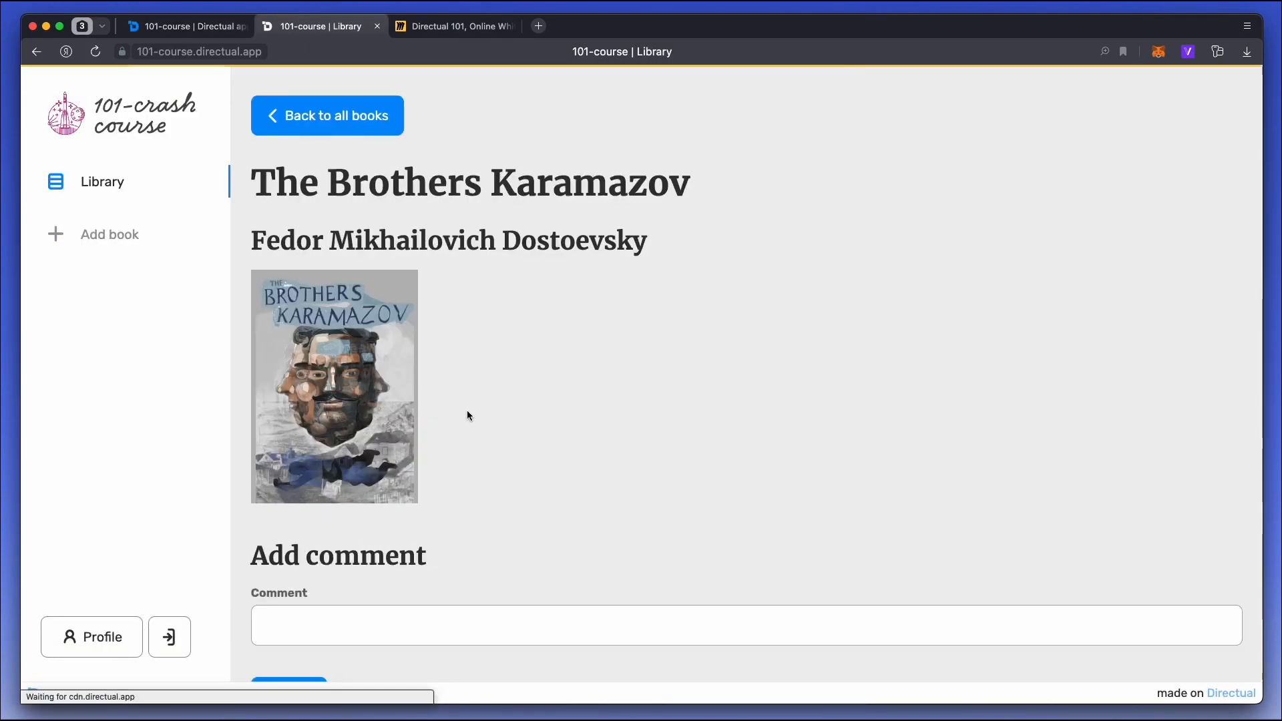
scroll(471, 412, "down", 1)
left_click(314, 592)
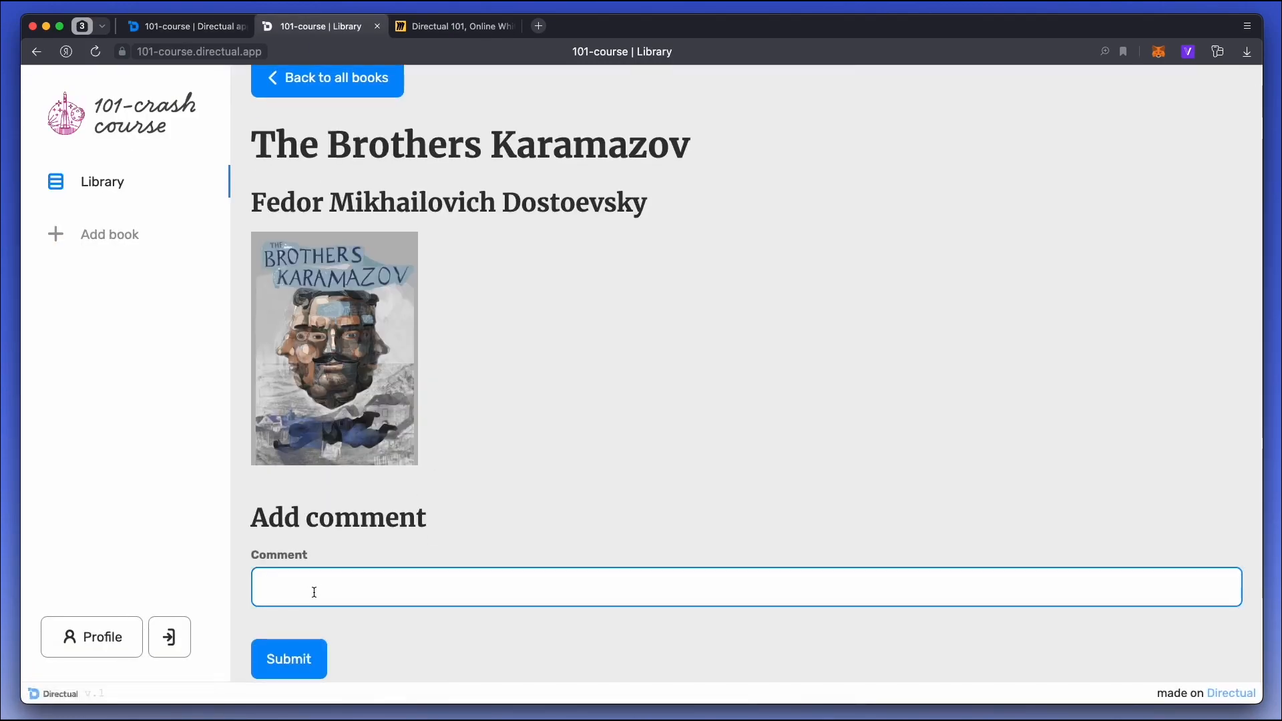
type("Nice book!")
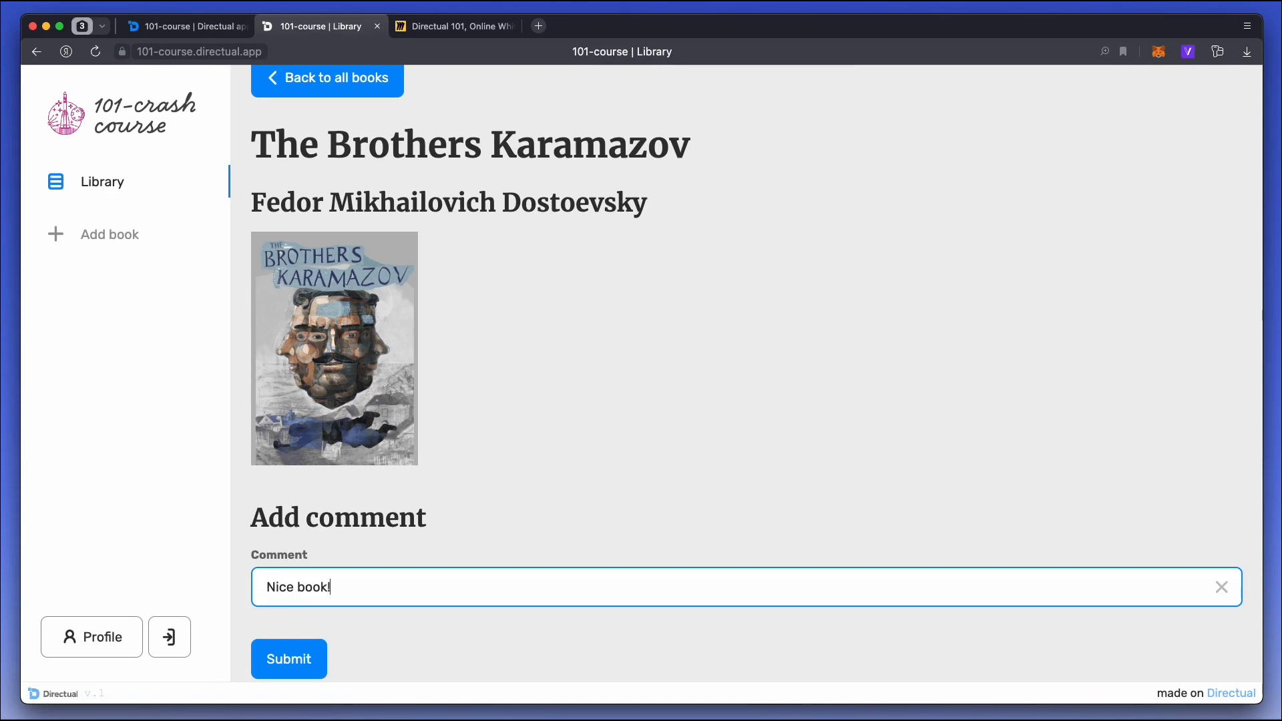
left_click(294, 657)
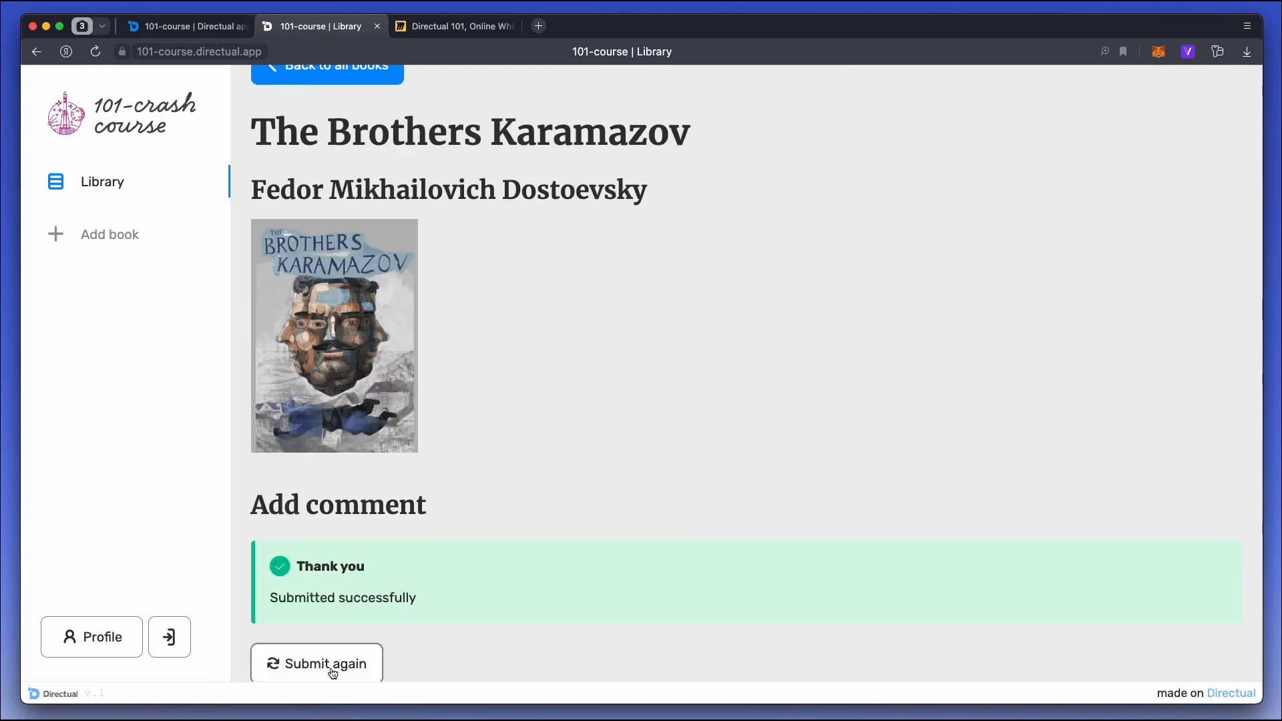
left_click(333, 673)
Return to the platform's database and inspect the submitted comment's object in the Comments structure.
left_click(194, 26)
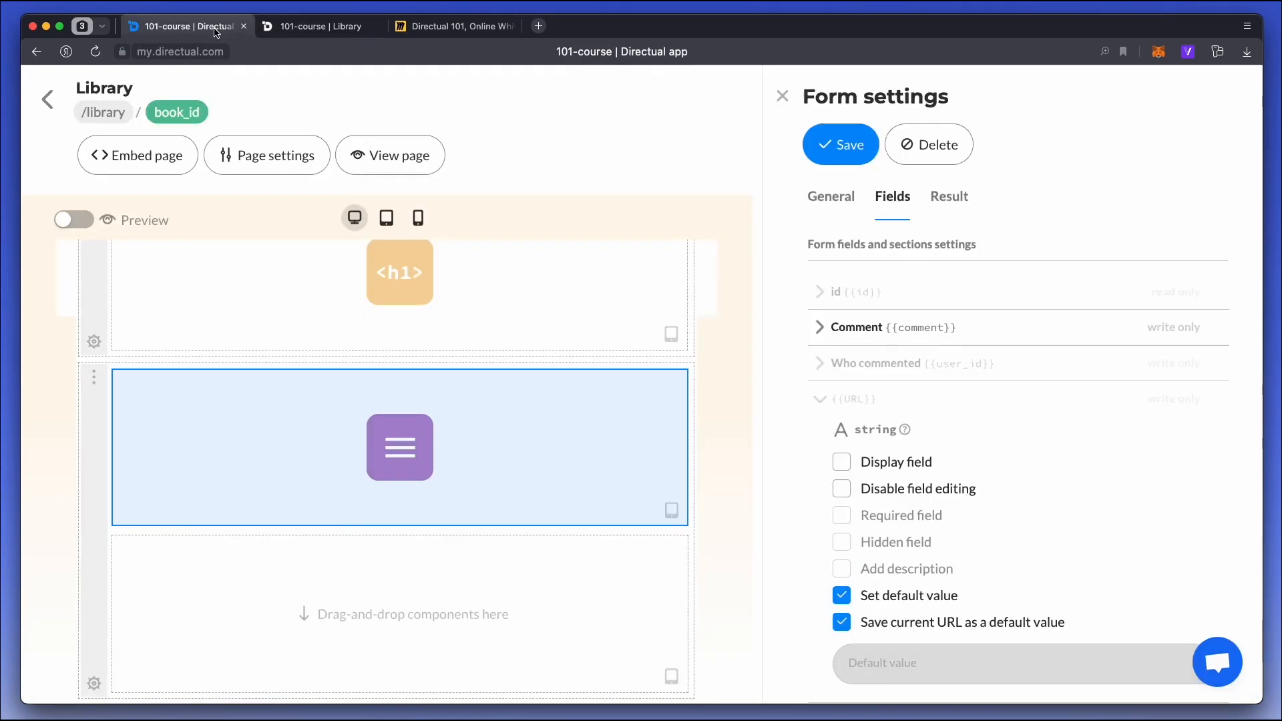
left_click(48, 106)
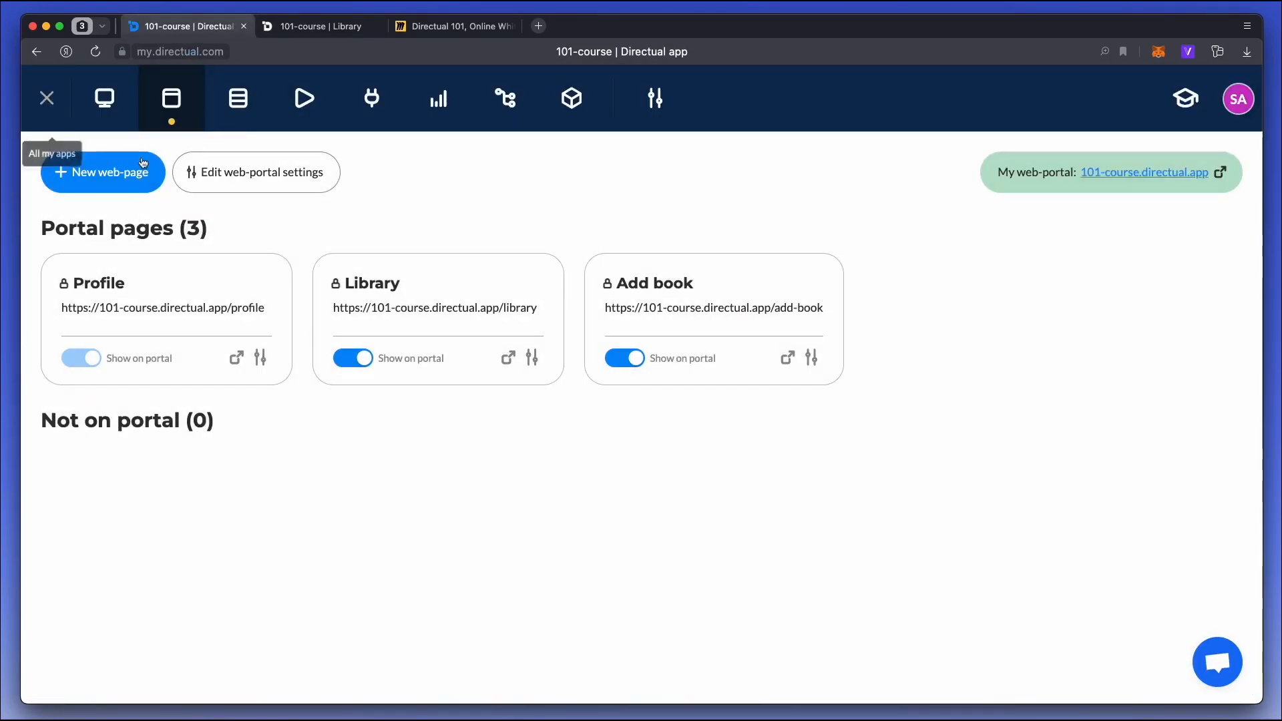
left_click(240, 106)
left_click(190, 292)
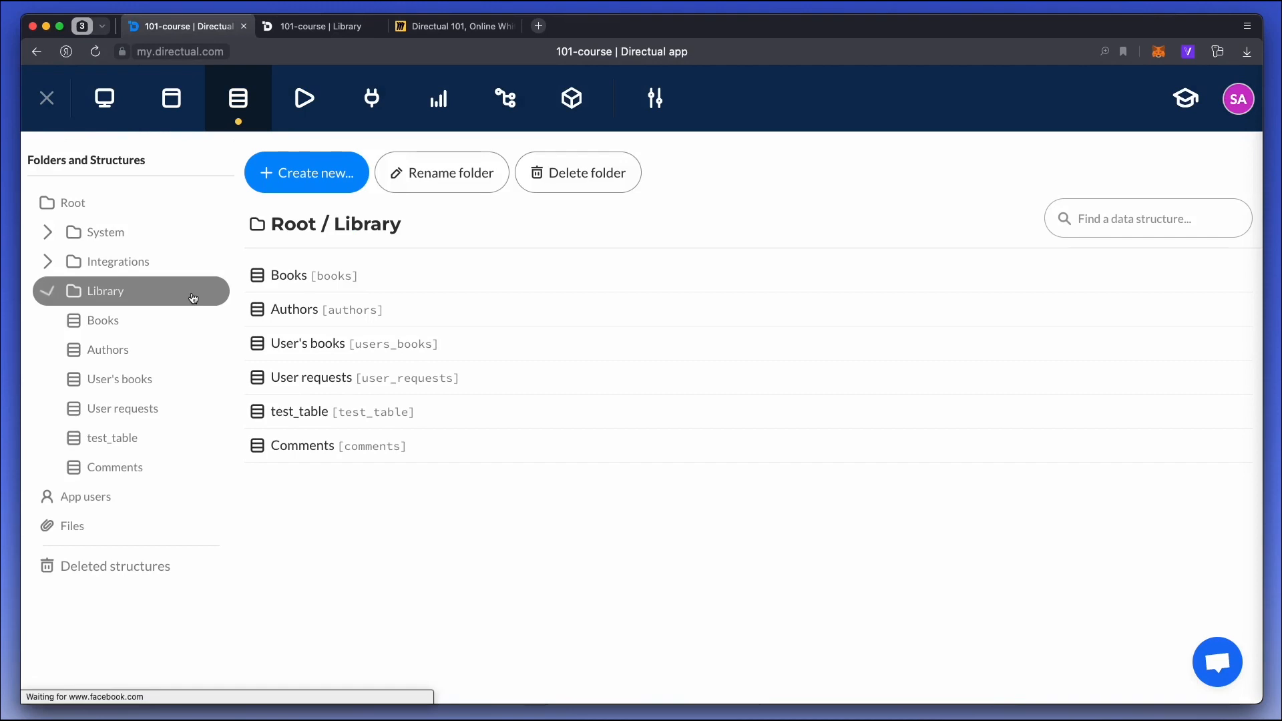
left_click(174, 474)
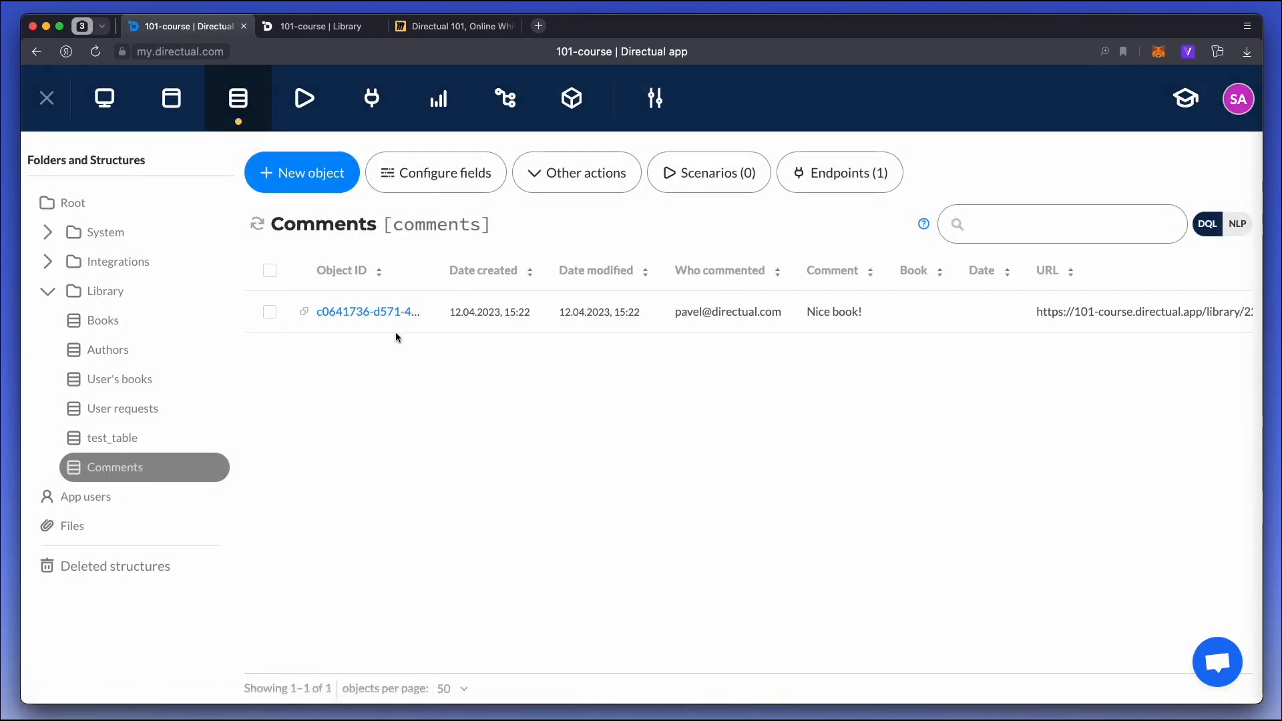
left_click(374, 311)
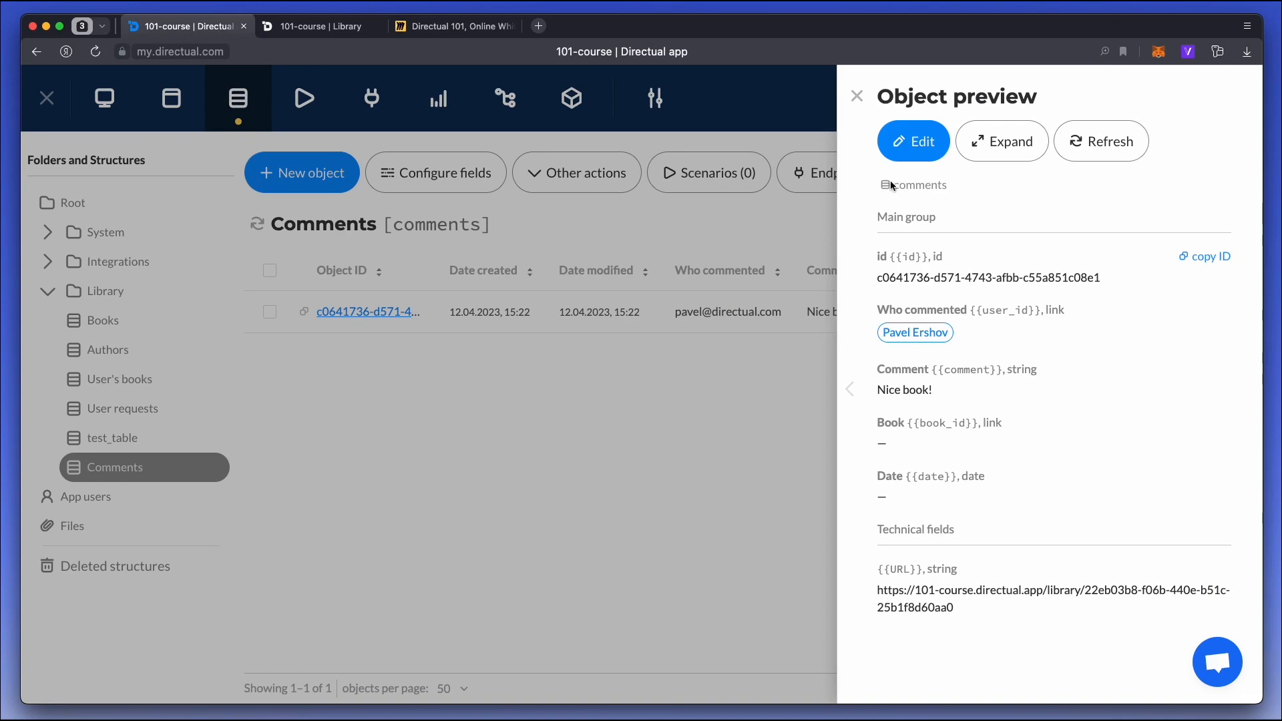
left_click(855, 98)
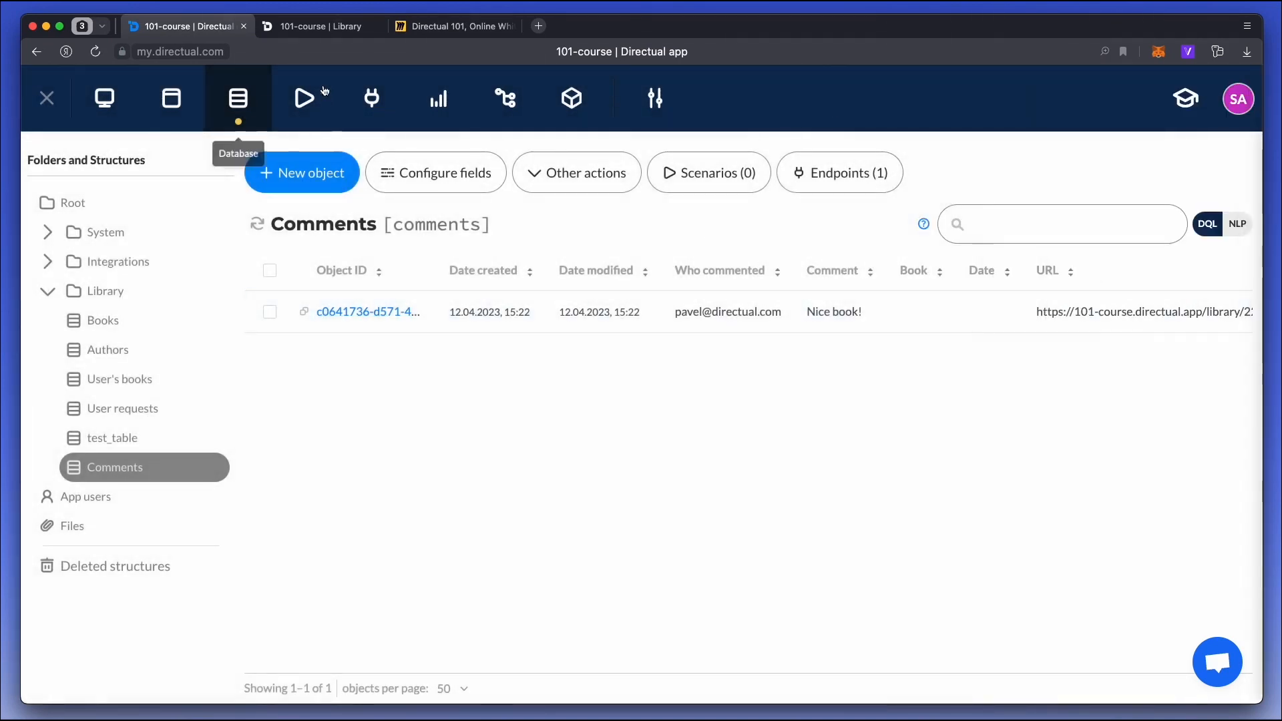
Create a scenario named New comment processing for the Comments structure, triggered in real time by new objects, and open it.
left_click(307, 98)
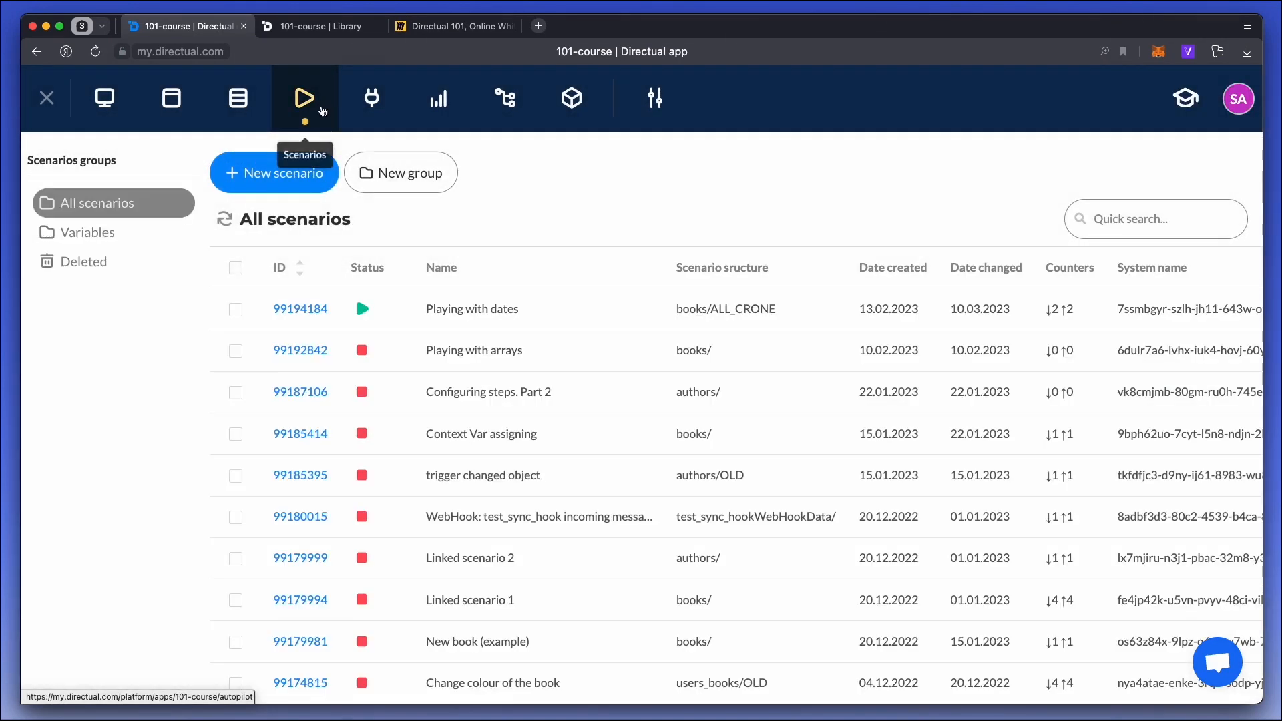
left_click(280, 174)
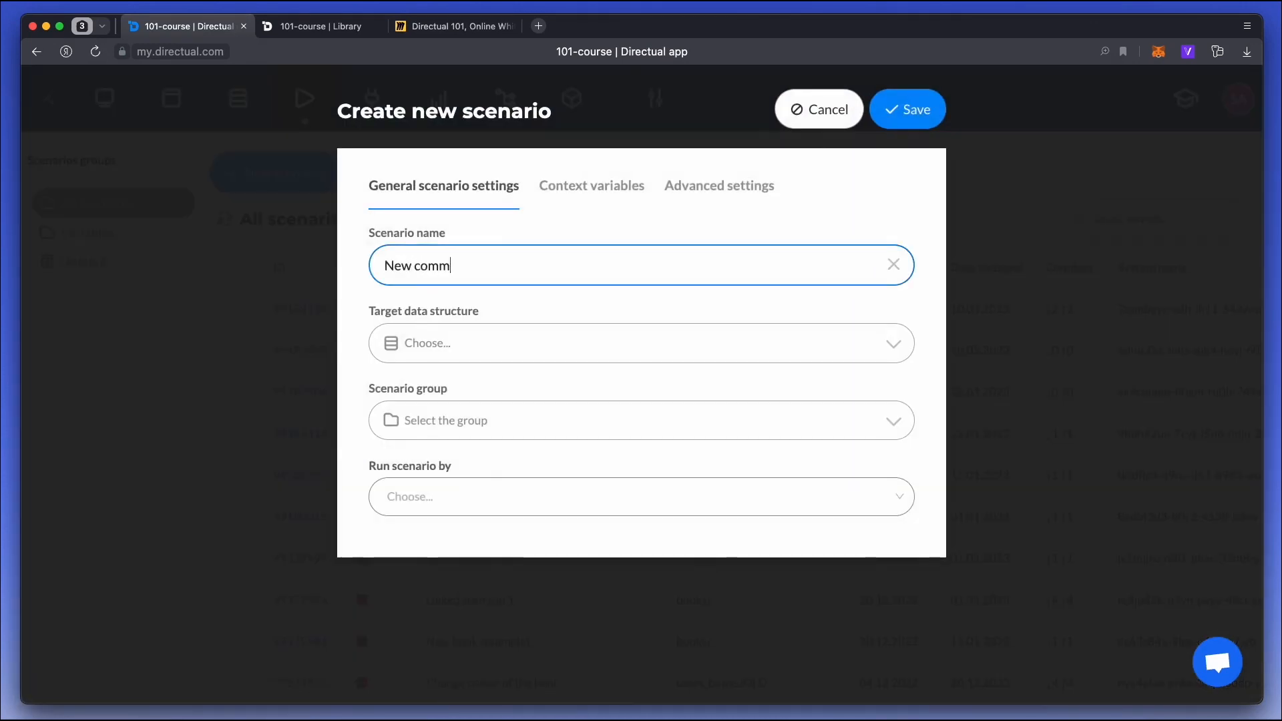
left_click(457, 342)
type("comm")
key("Return")
left_click(472, 495)
left_click(465, 544)
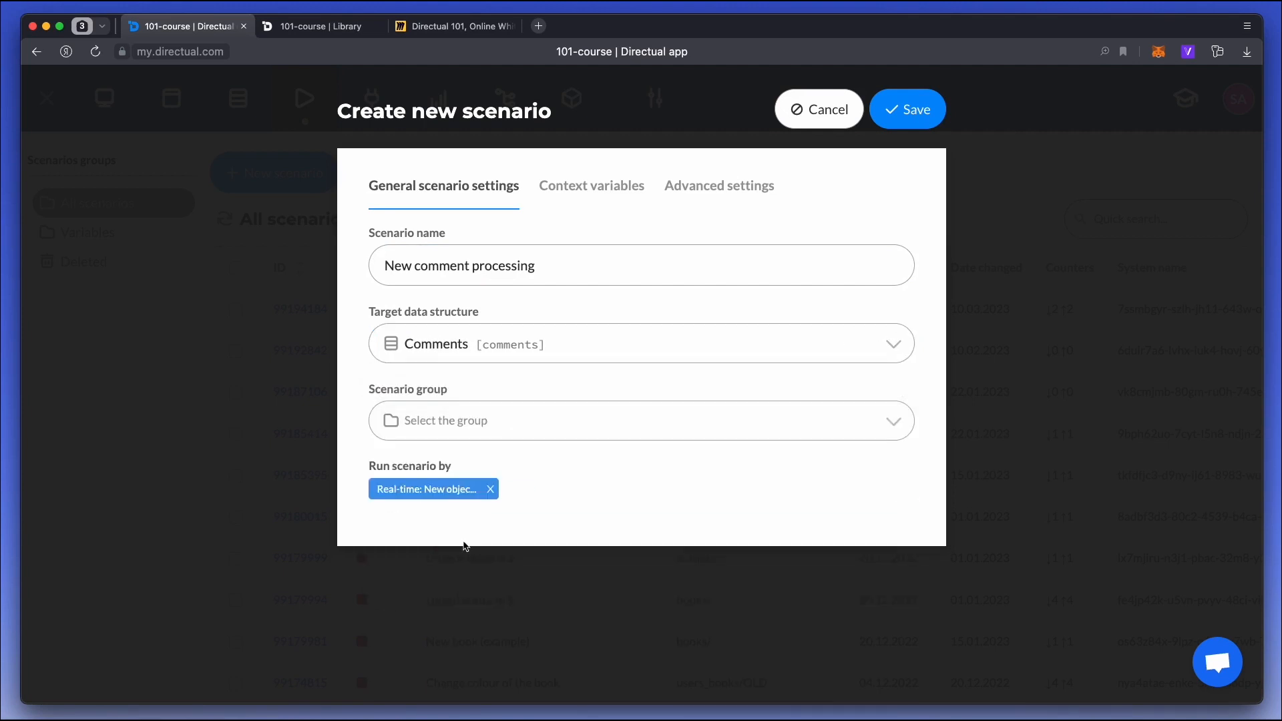
left_click(899, 126)
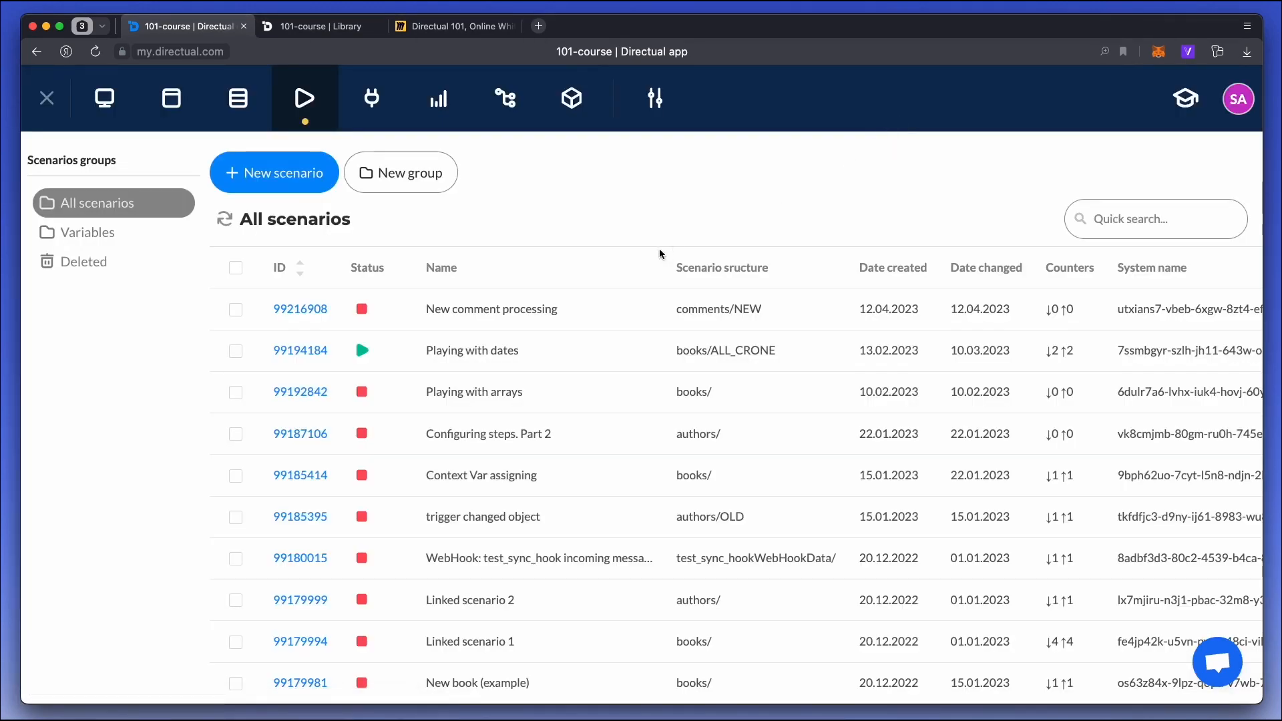
left_click(302, 310)
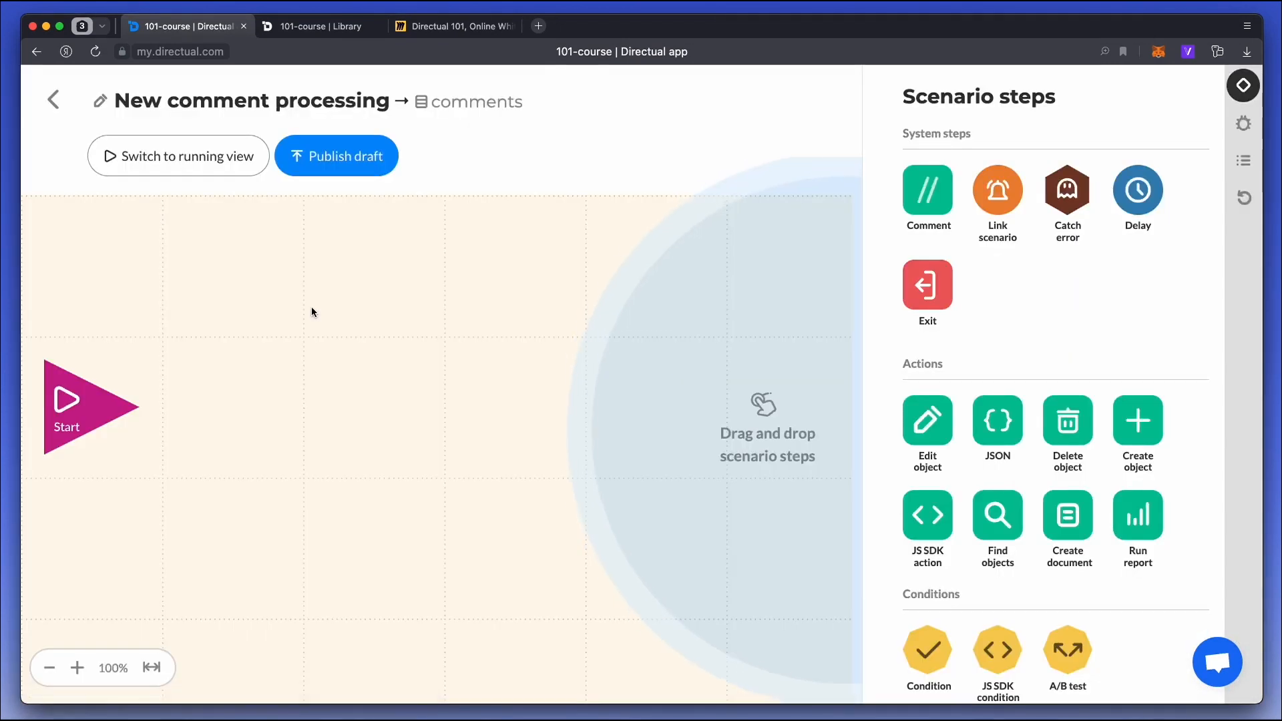
Add an Edit object step linked from Start, with a Comment step above it reading "saving date".
left_click_drag(928, 420, 299, 416)
left_click_drag(909, 196, 234, 267)
left_click_drag(138, 409, 235, 398)
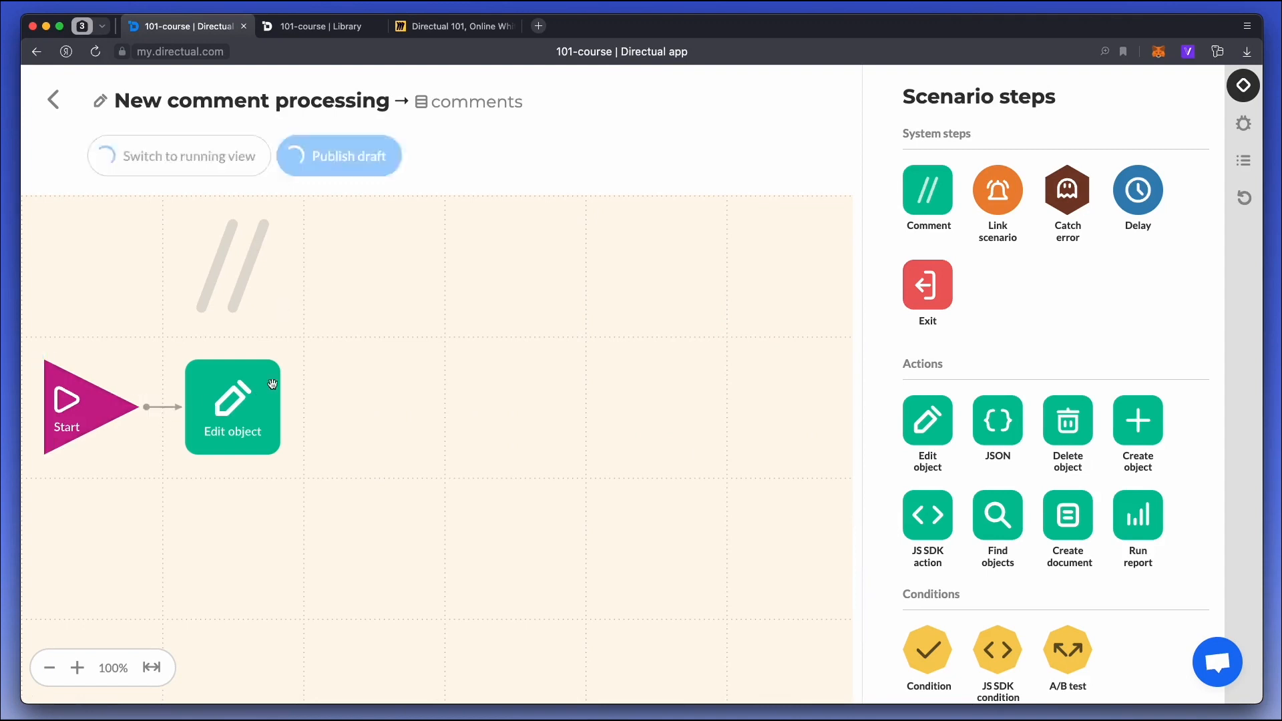
double_click(246, 269)
left_click(286, 233)
type("saving date")
left_click(1101, 110)
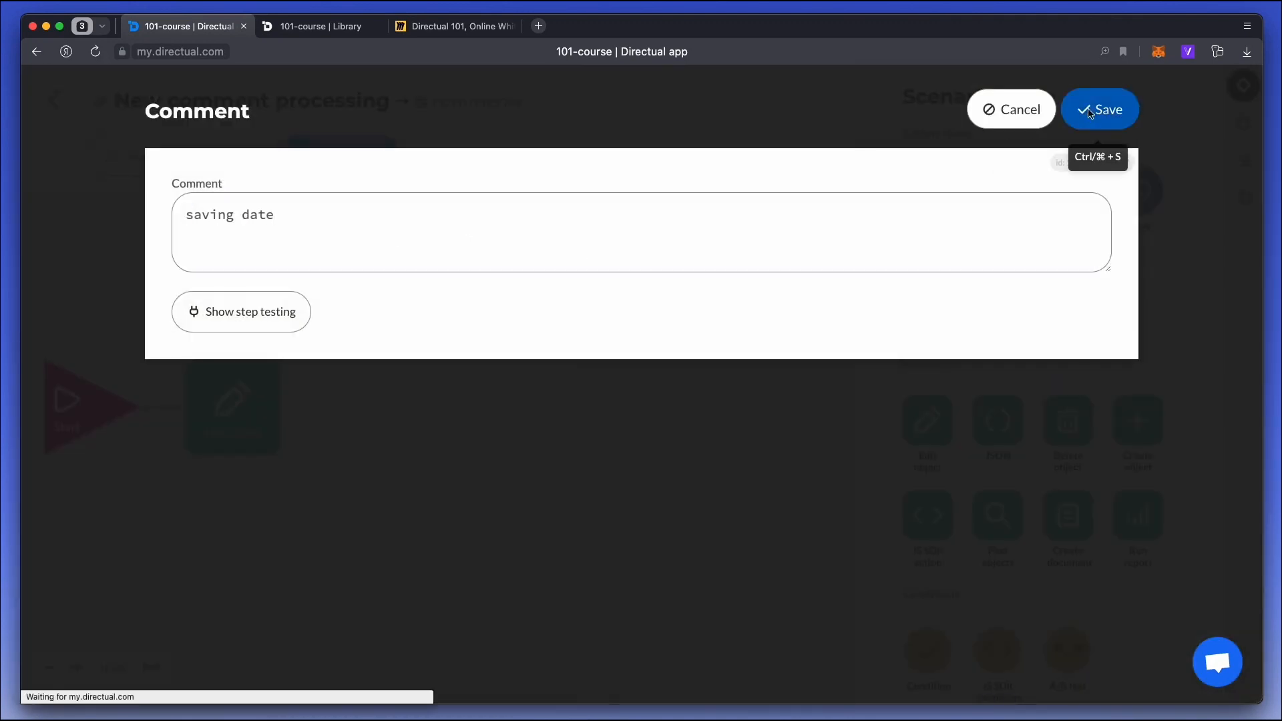
Configure the Edit object step to fill the comment's Date field with the code-mode expression "now", and save it.
double_click(245, 401)
left_click(323, 198)
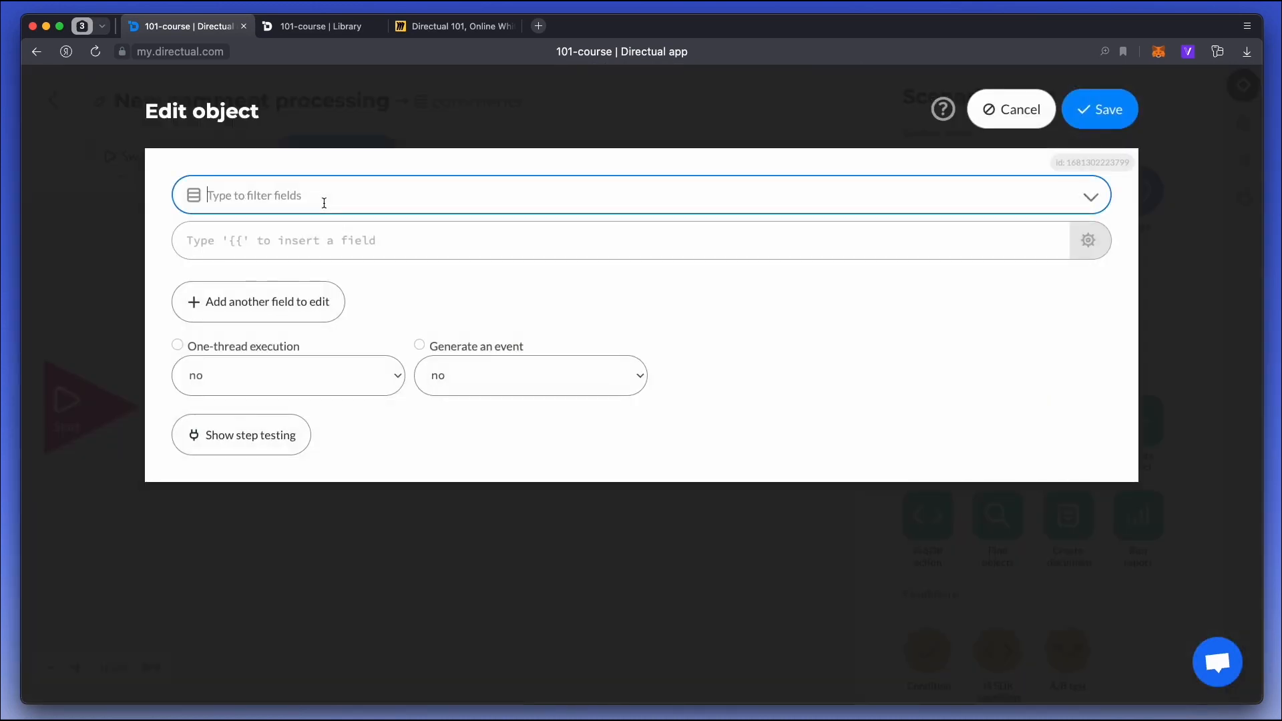
type("date")
key("Return")
left_click(292, 259)
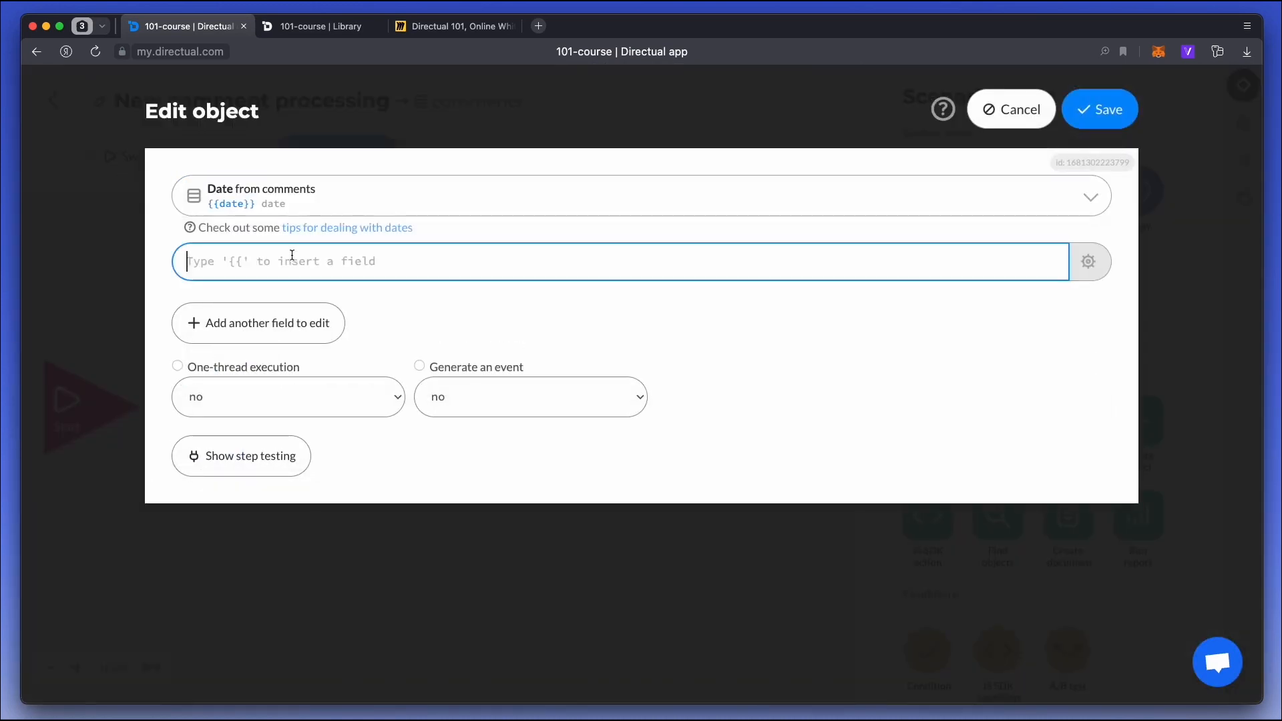
key("ctrl+j")
type("no")
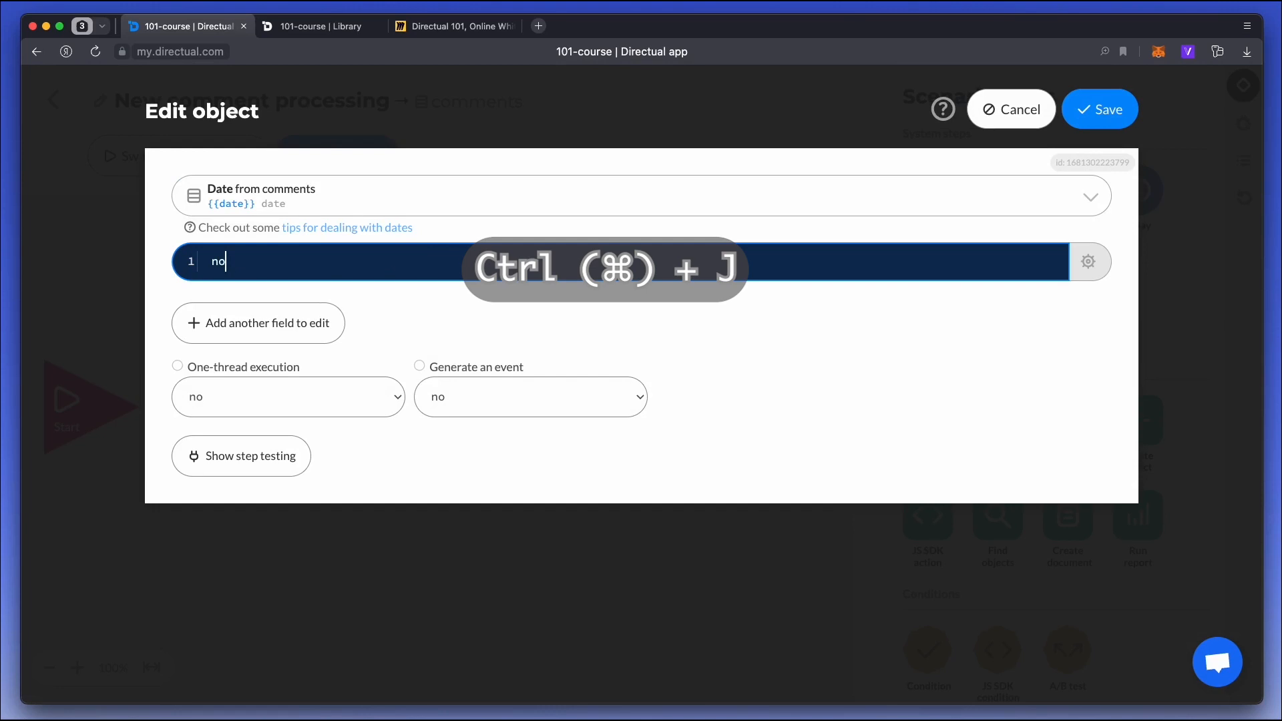
type("w")
left_click(1100, 111)
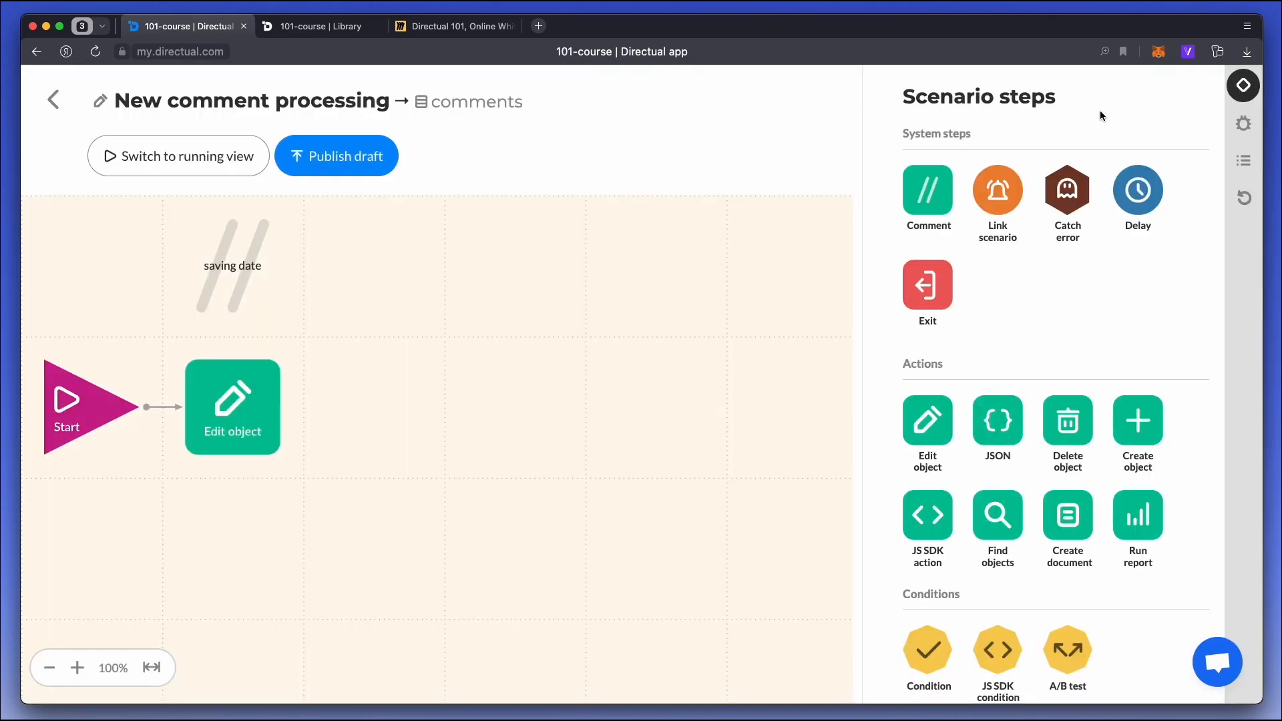
Add a second Edit object step after the first, with a Comment step above it reading "parsing URL".
left_click_drag(927, 204, 361, 267)
left_click_drag(924, 422, 349, 410)
double_click(385, 259)
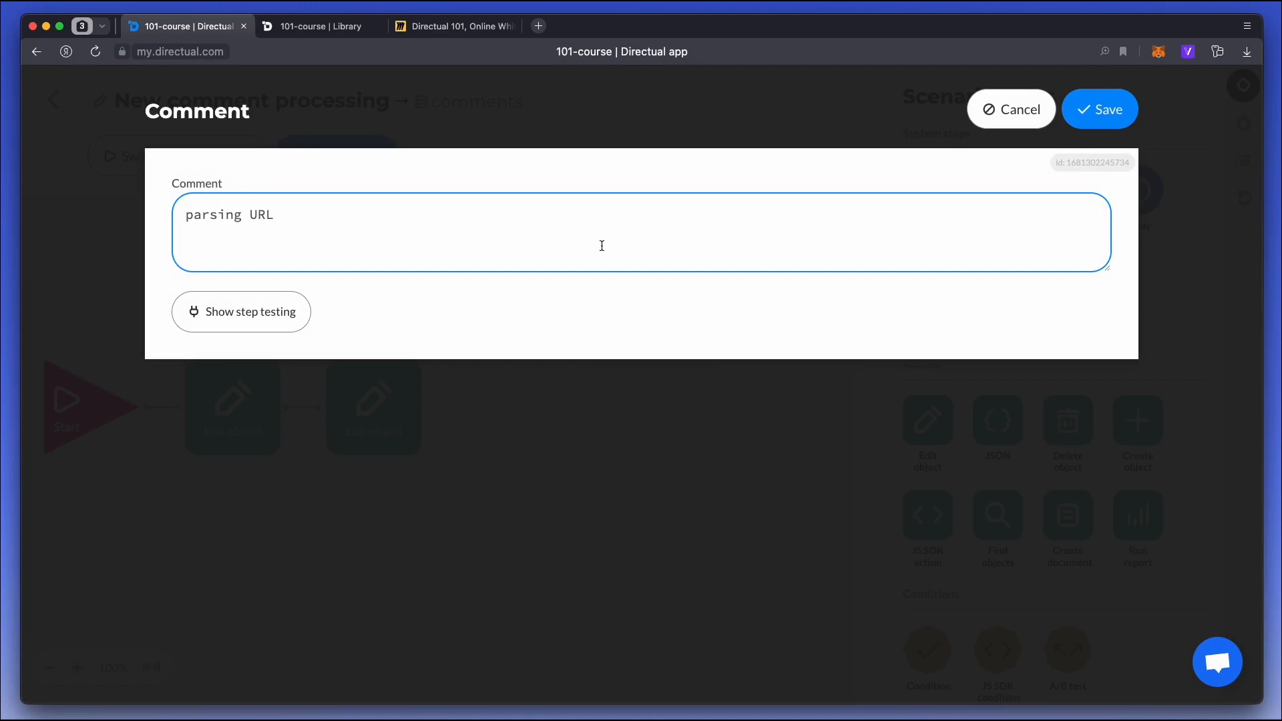
left_click(1108, 113)
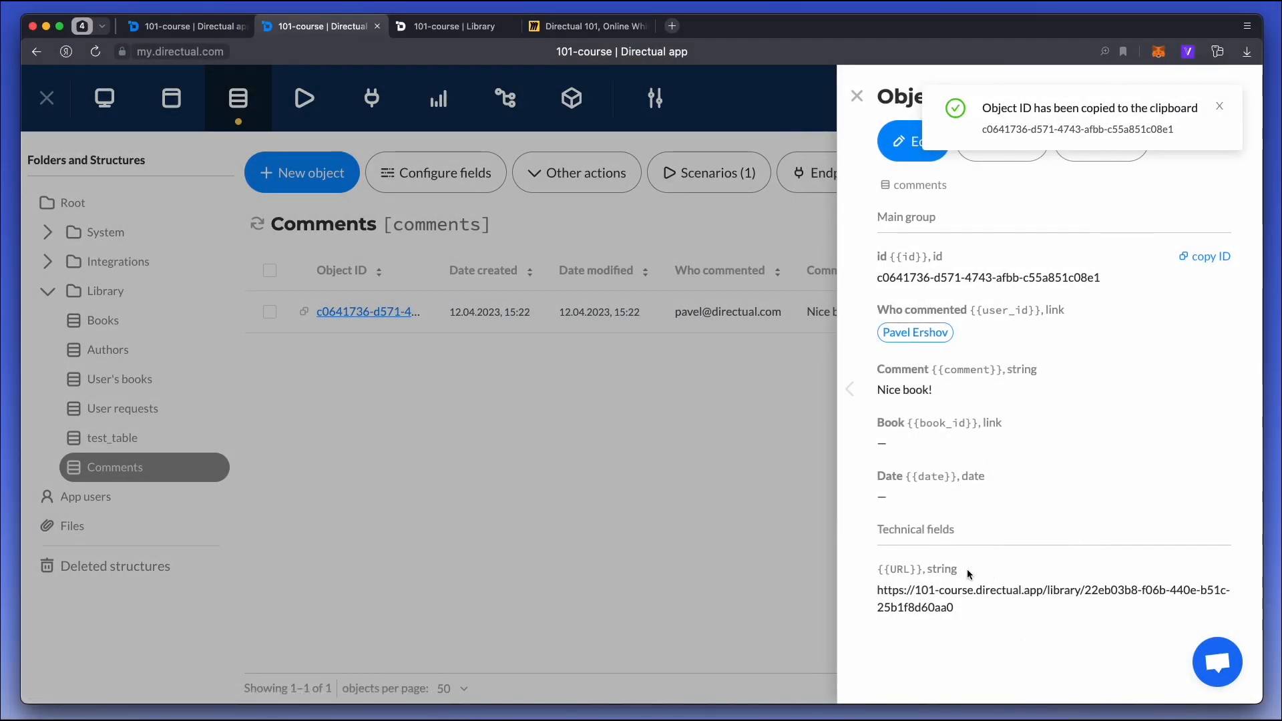
Back in the scenario, start a code-mode expression in the second Edit object step with the quoted {{URL}} field.
left_click(143, 19)
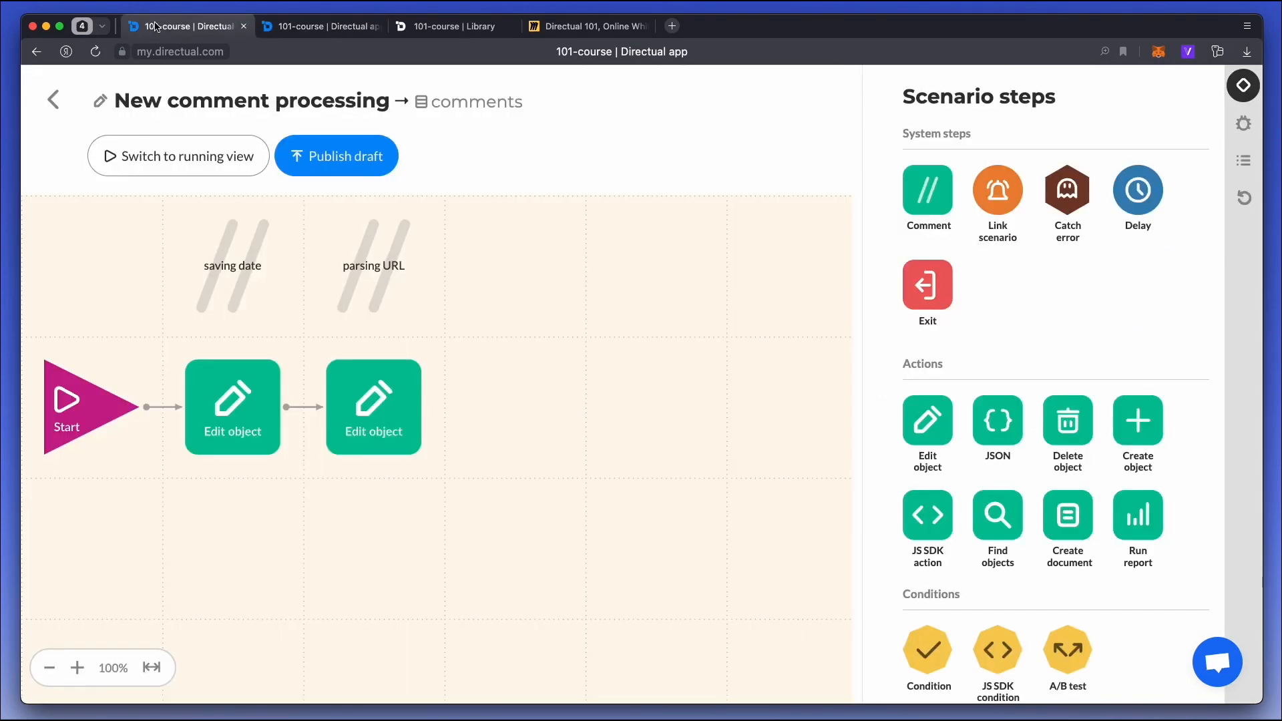
double_click(371, 387)
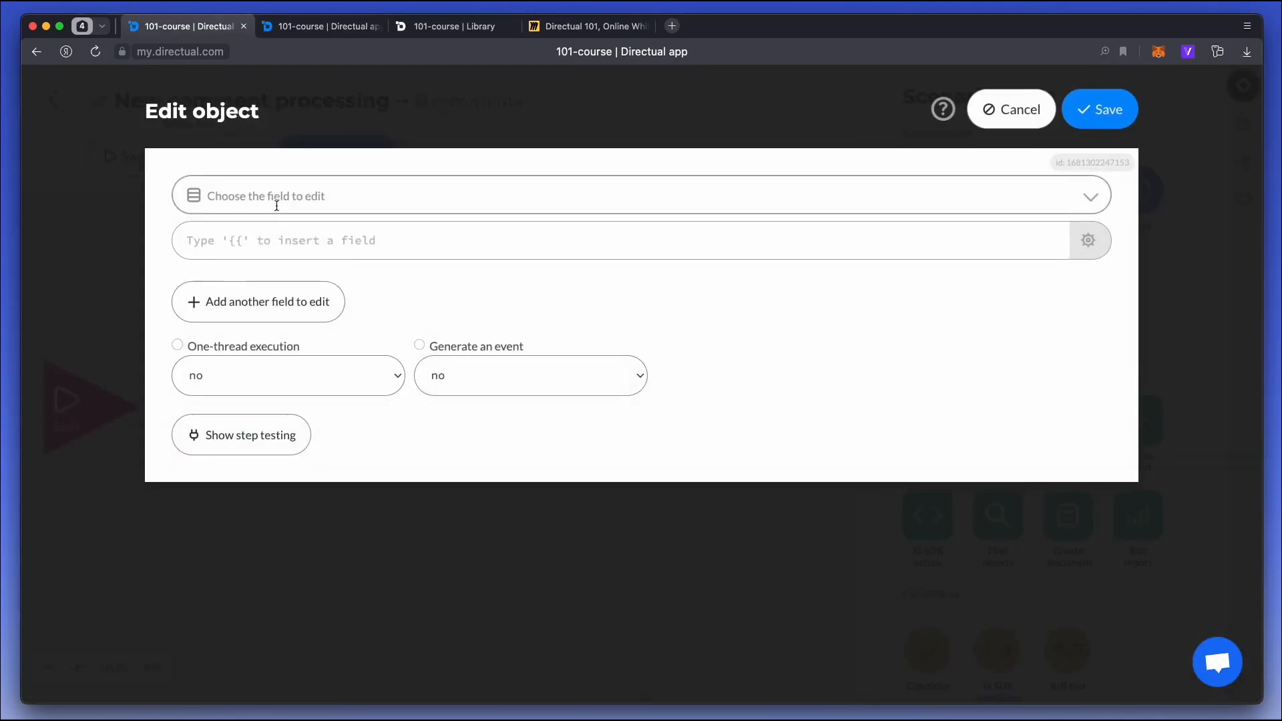
left_click(250, 241)
key("ctrl+j")
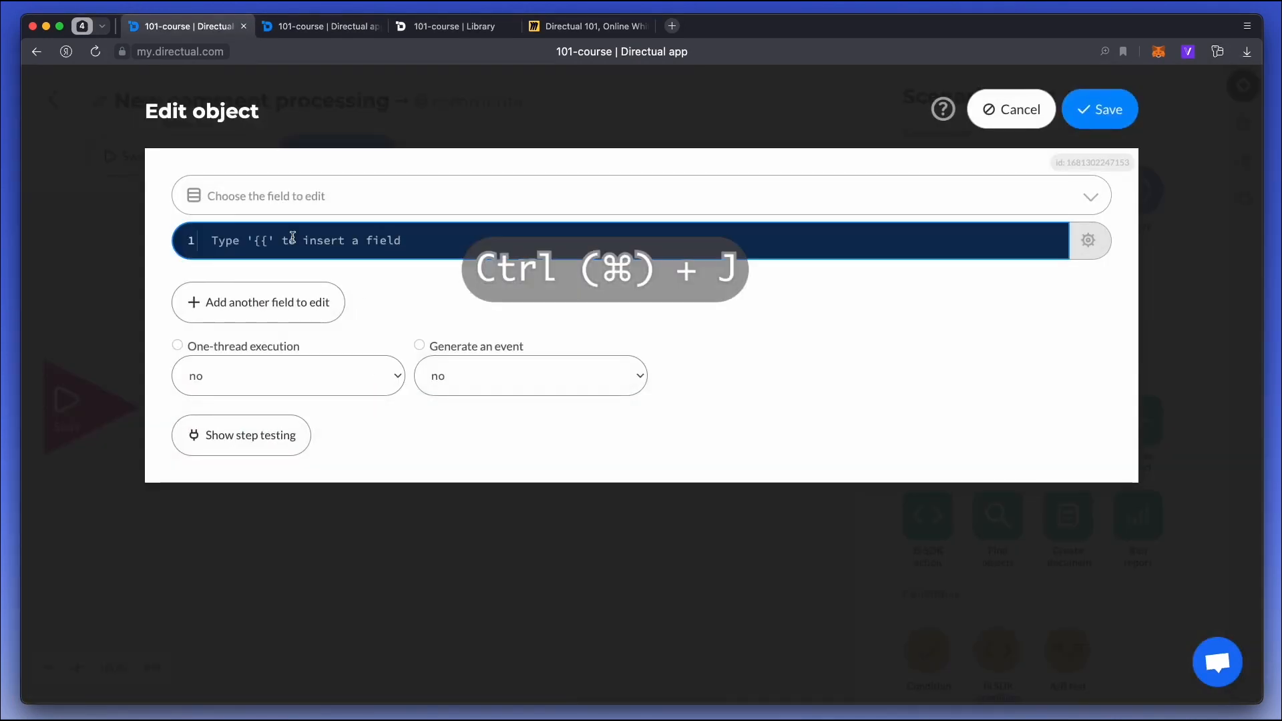
type("\"")
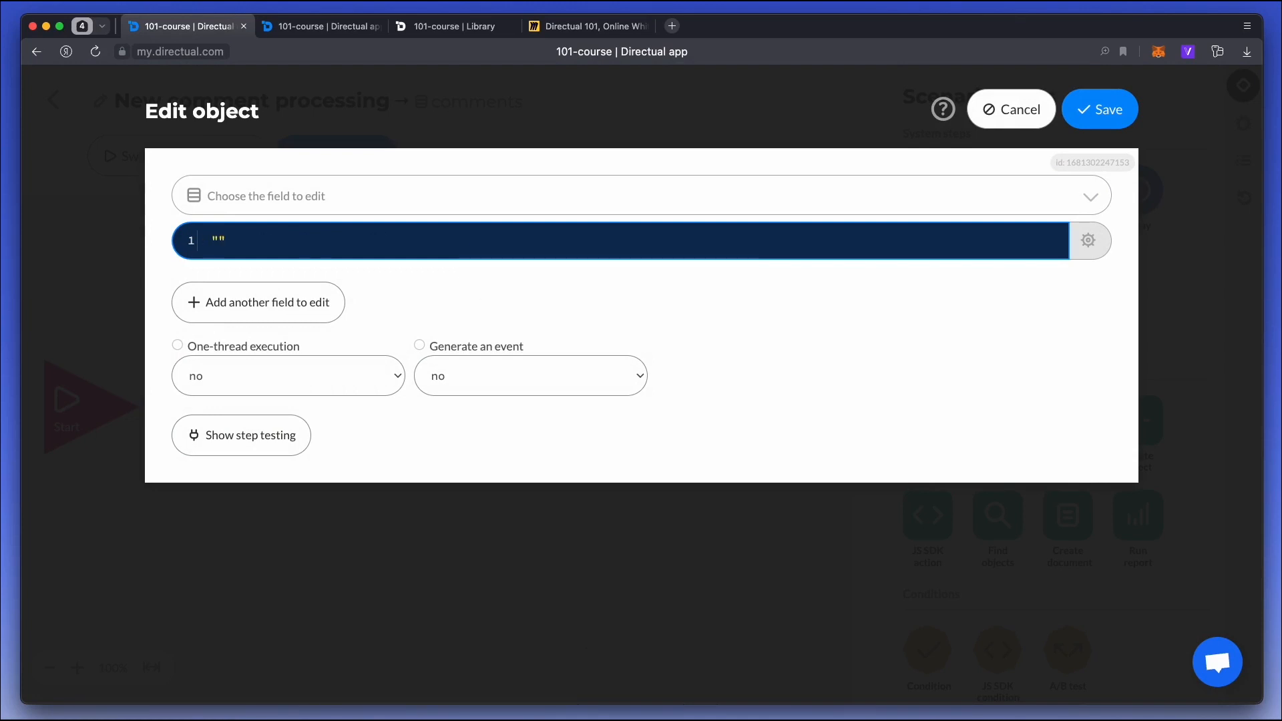
type("{{ur")
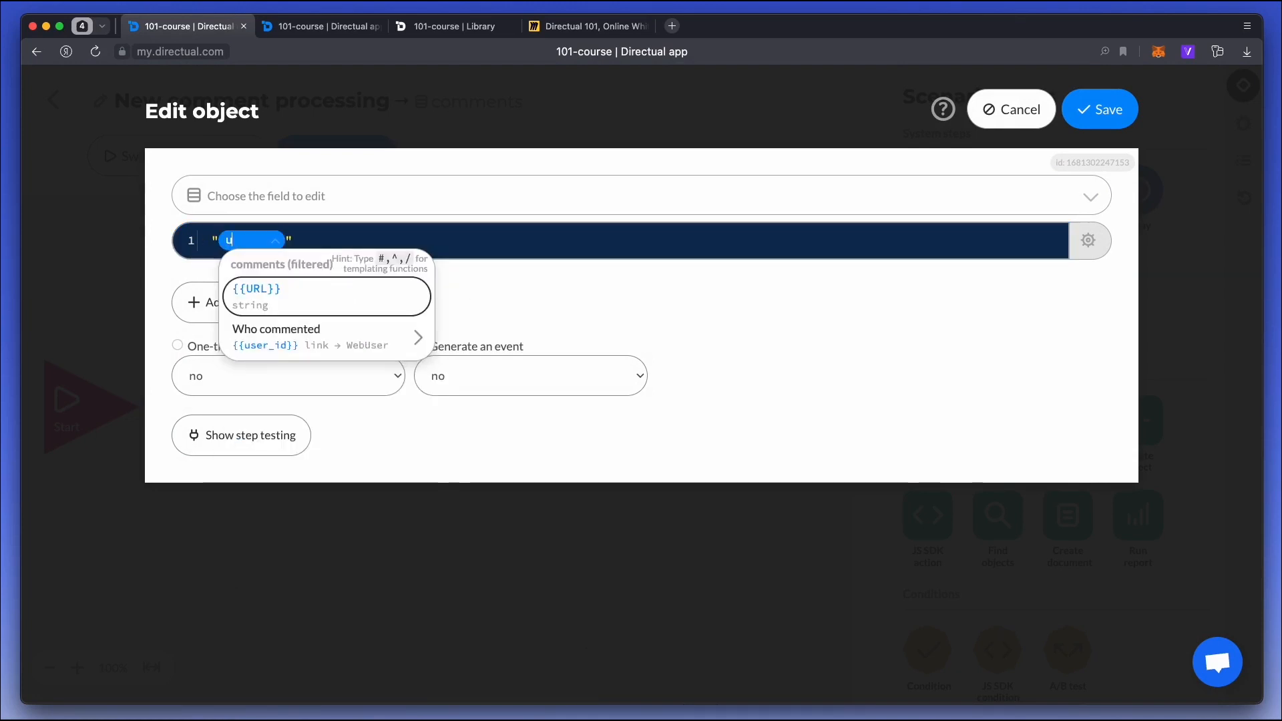
key("Return")
key("Right")
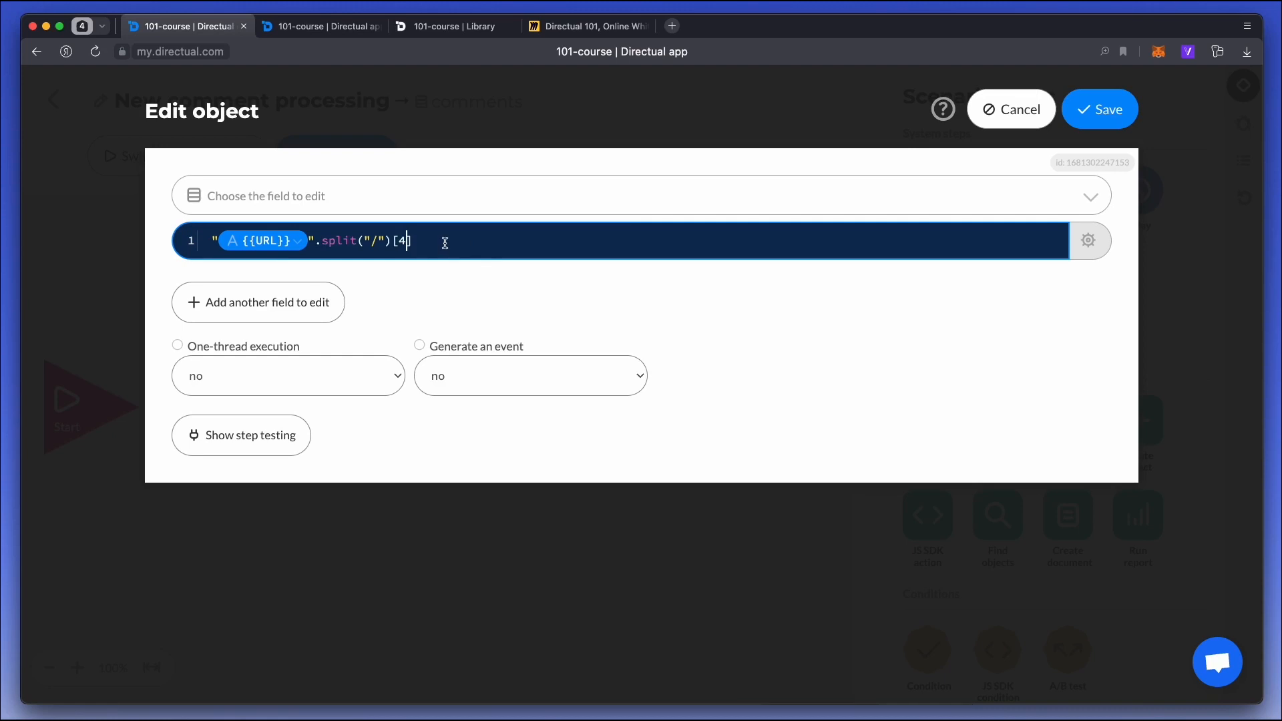
Check the URL-splitting expression against an existing comment by its object ID.
left_click(1089, 241)
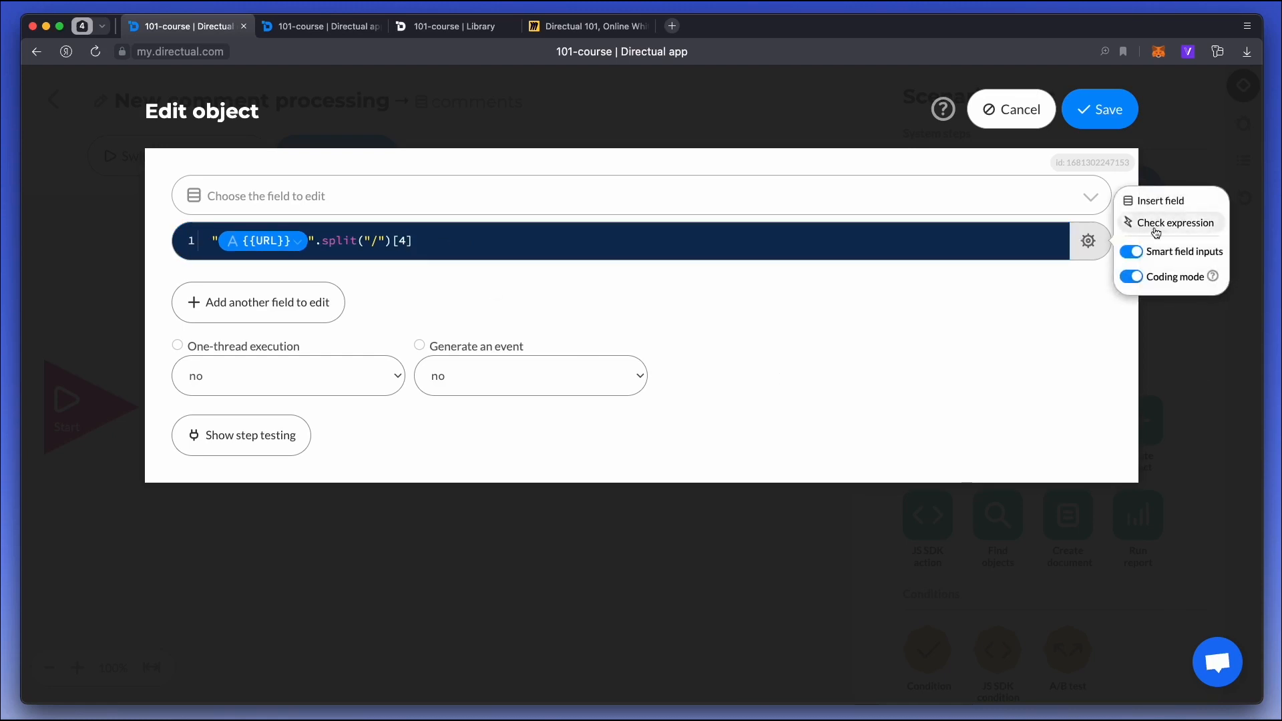
left_click(1149, 222)
left_click(991, 248)
type("c0641736-d571-4743-afbb-c55a851c08e1")
left_click(808, 309)
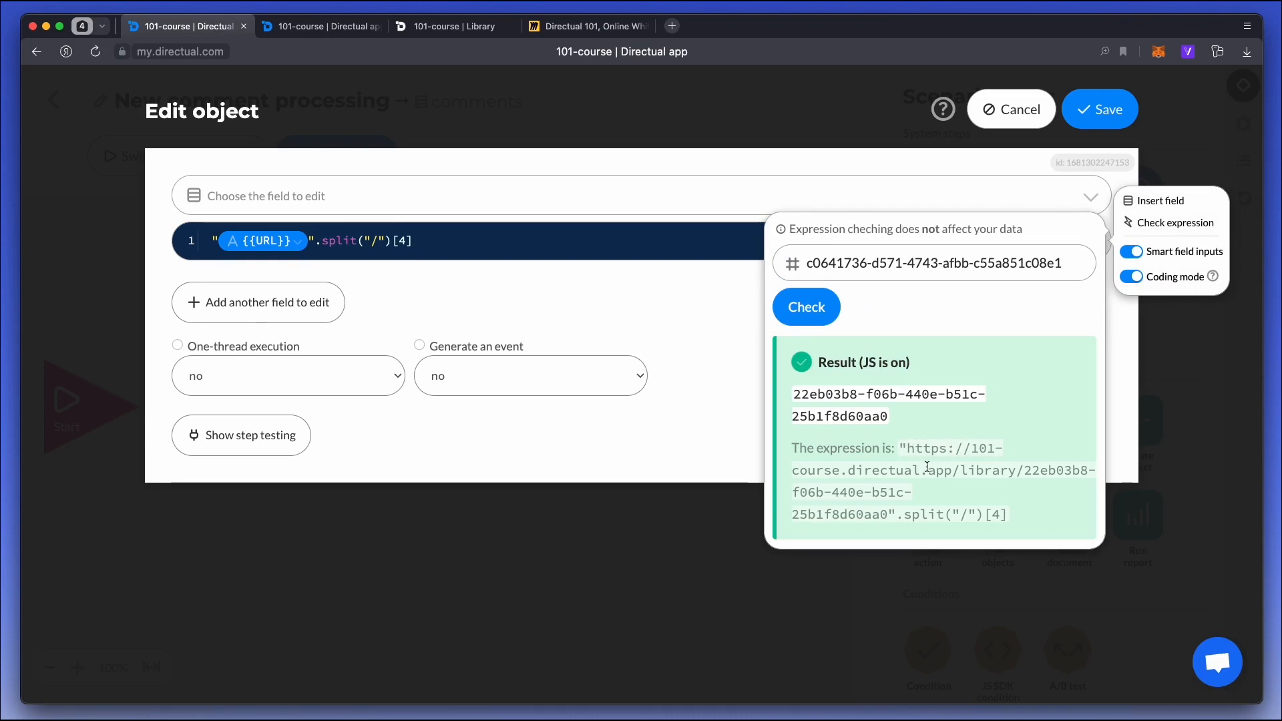
Assign the URL-splitting expression to the comment's Book field, save the step, and start the scenario.
left_click(315, 192)
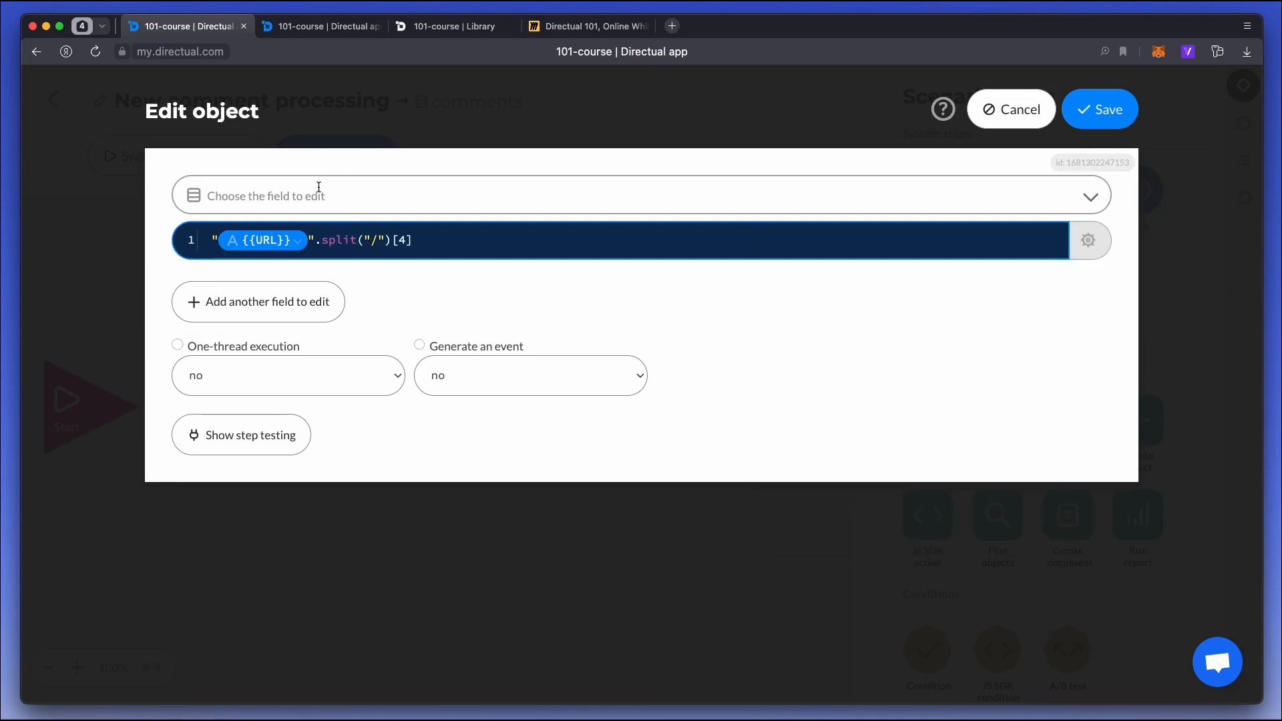
left_click(319, 191)
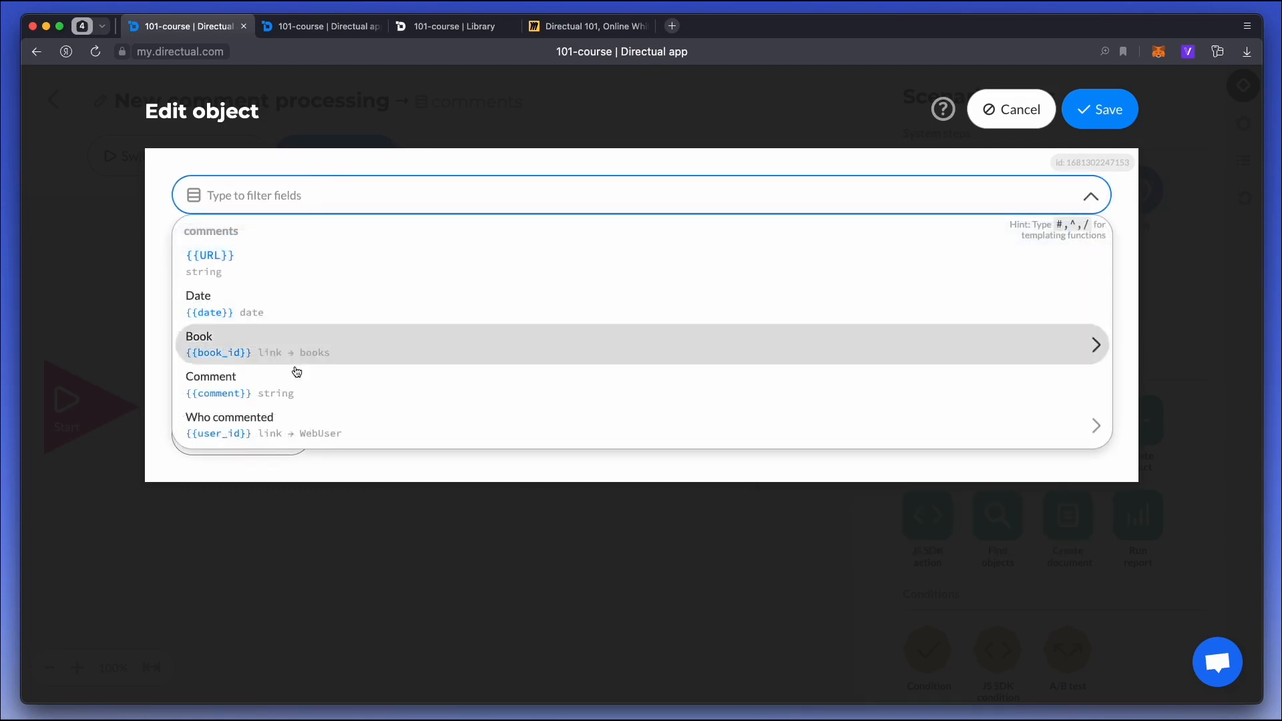
left_click(313, 354)
left_click(1110, 108)
left_click(321, 159)
left_click(322, 166)
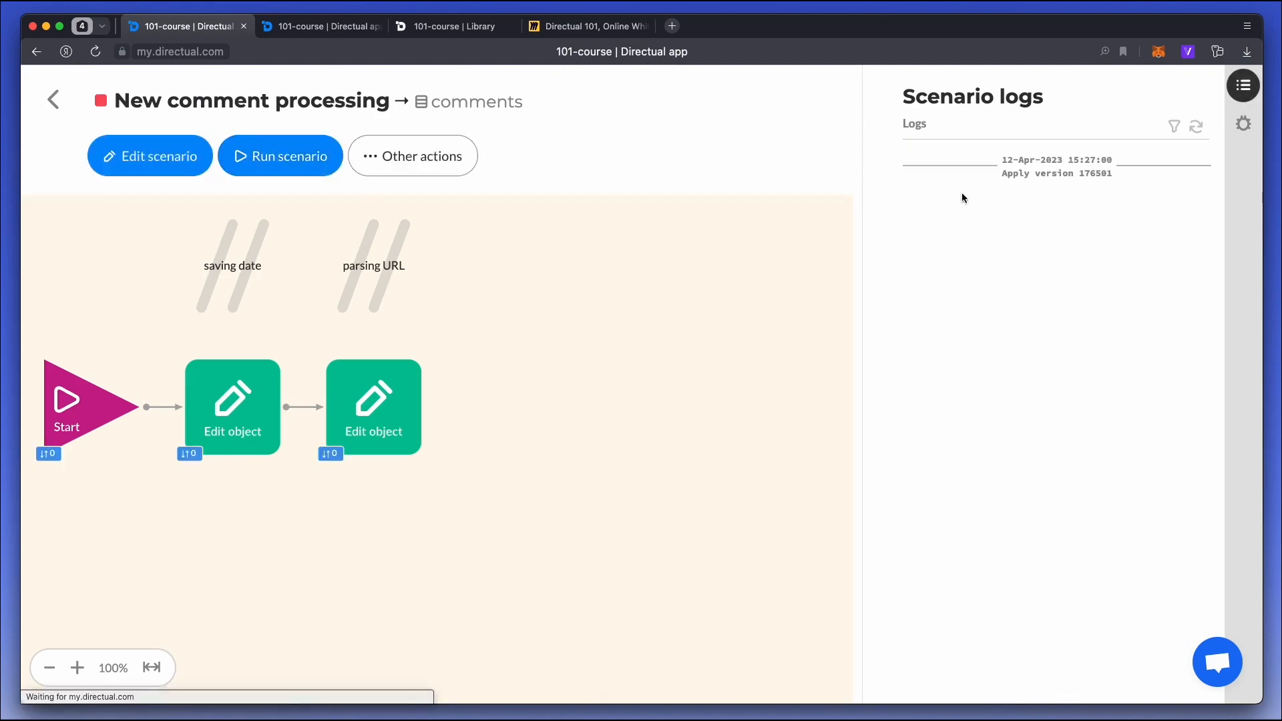
Throw the existing comment into the scenario by its ID in debug mode, and expand the latest action entry in the refreshed logs.
left_click(1244, 124)
left_click(999, 194)
key("super+v")
left_click(1175, 185)
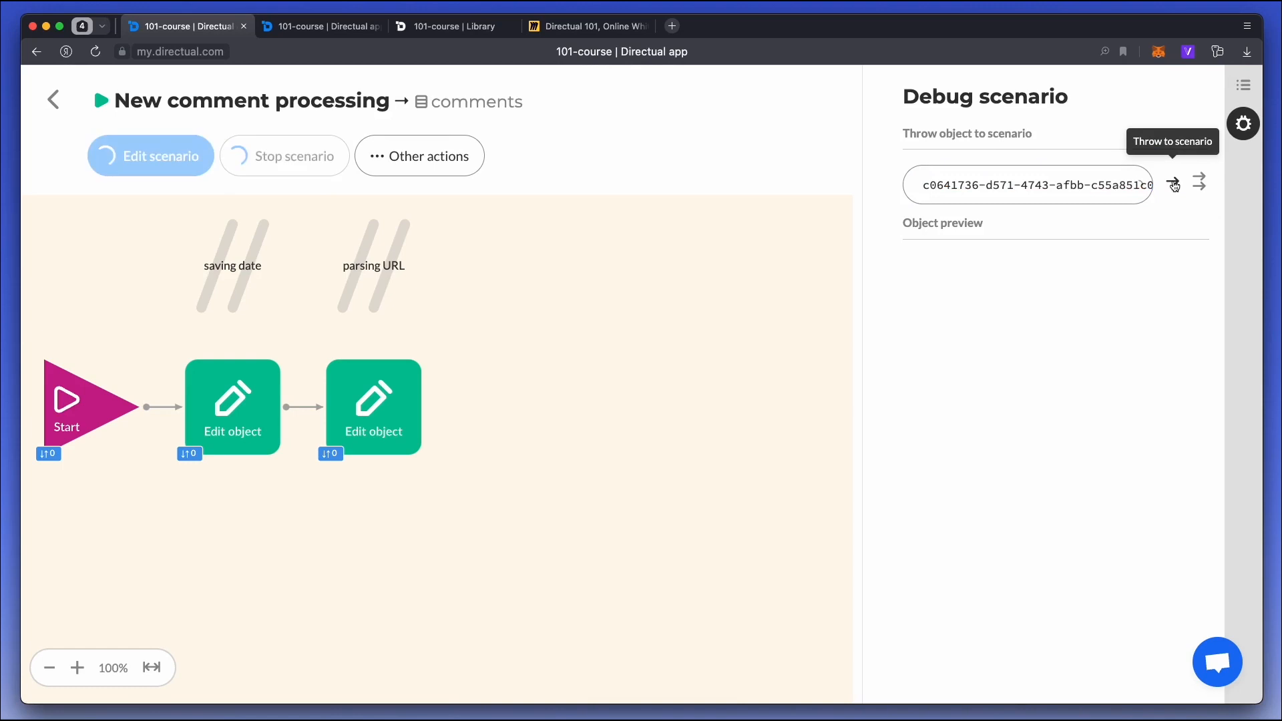
left_click(1243, 85)
left_click(1196, 127)
left_click(956, 173)
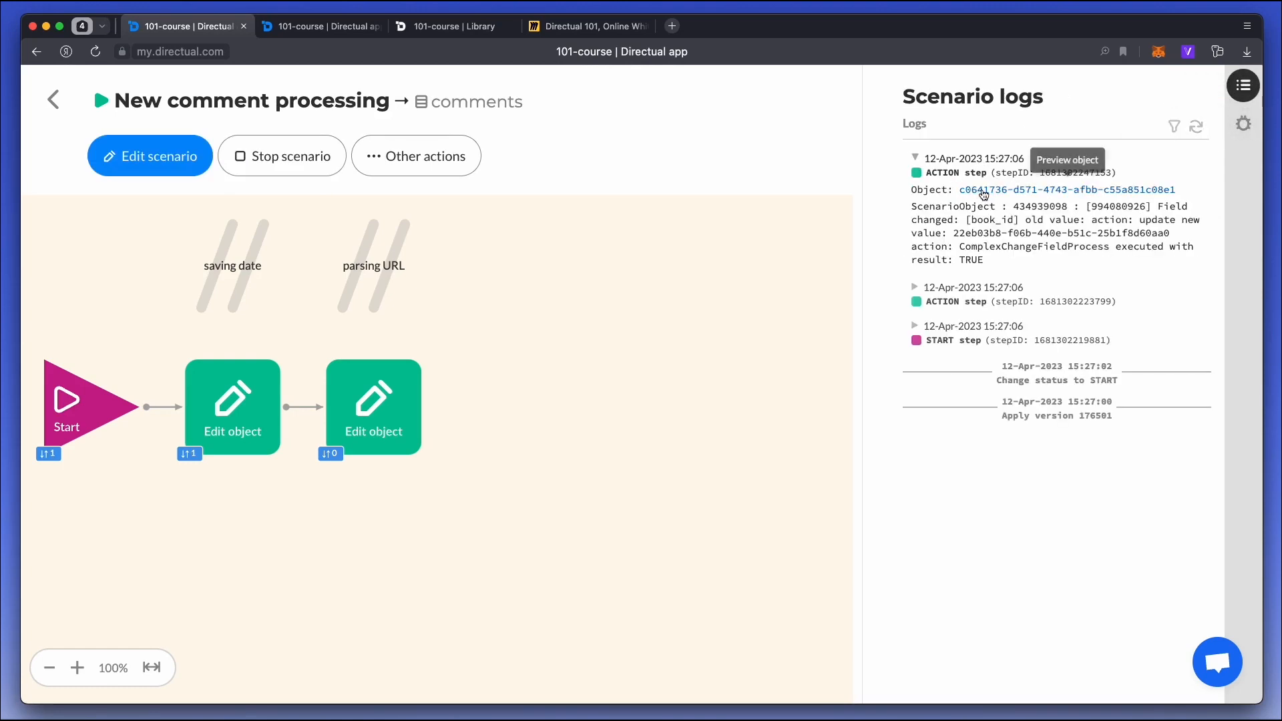
Preview the processed comment from the log and inspect its linked book record.
left_click(960, 188)
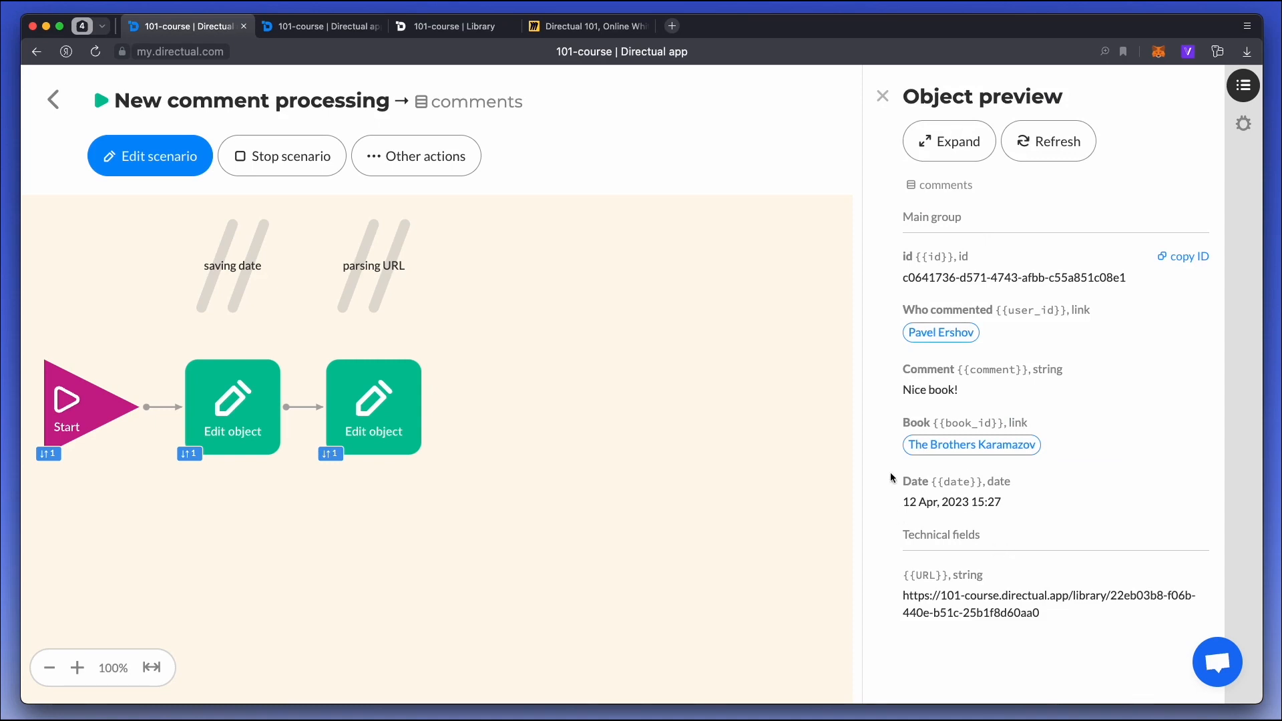
left_click(962, 444)
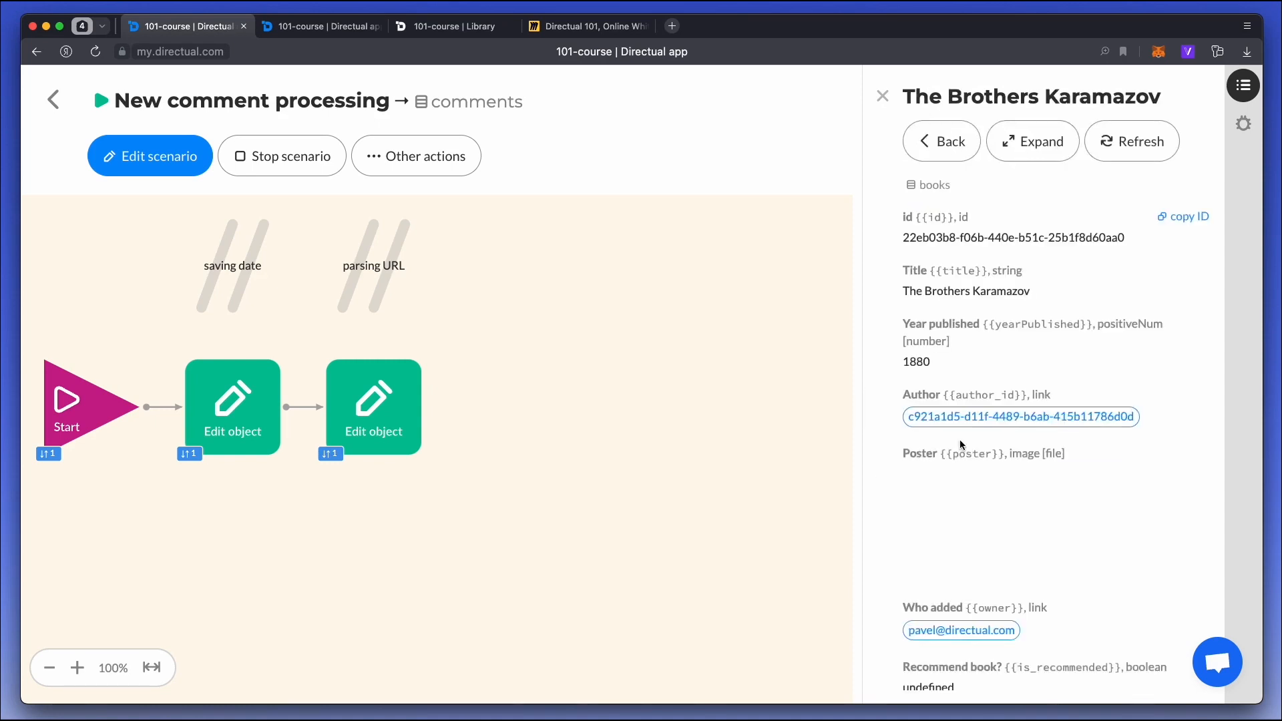
left_click(933, 145)
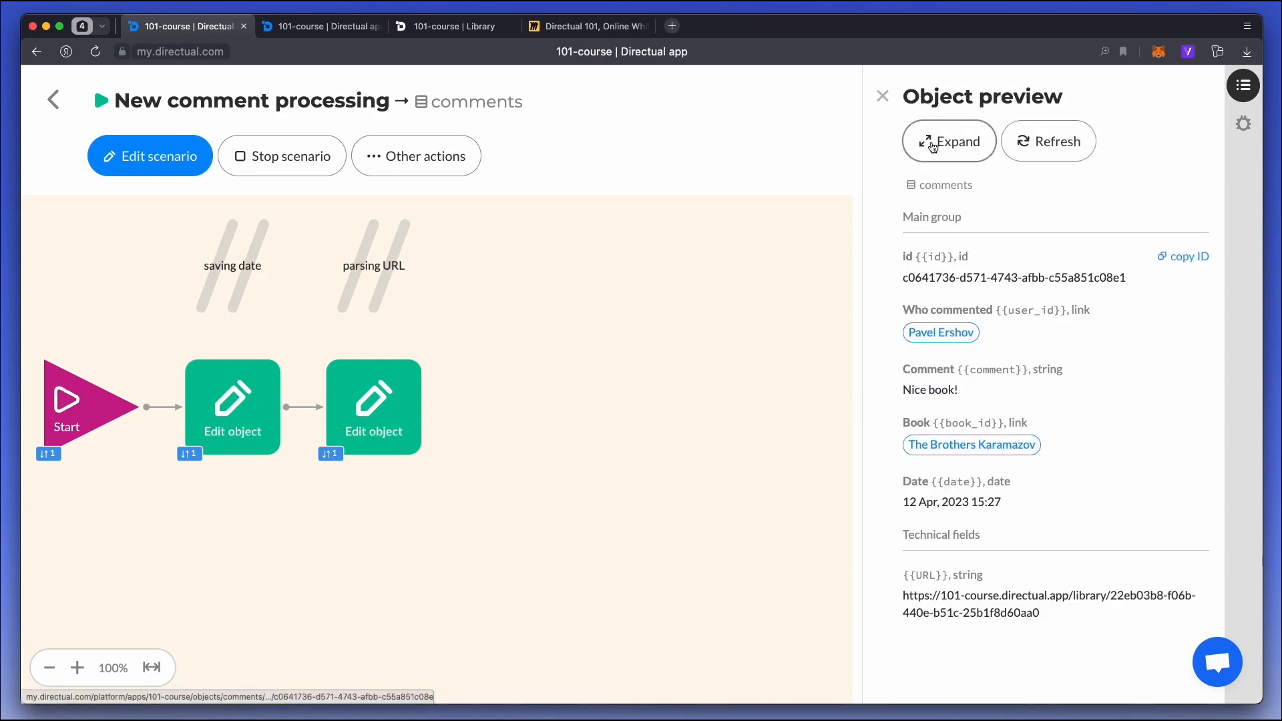
left_click(883, 100)
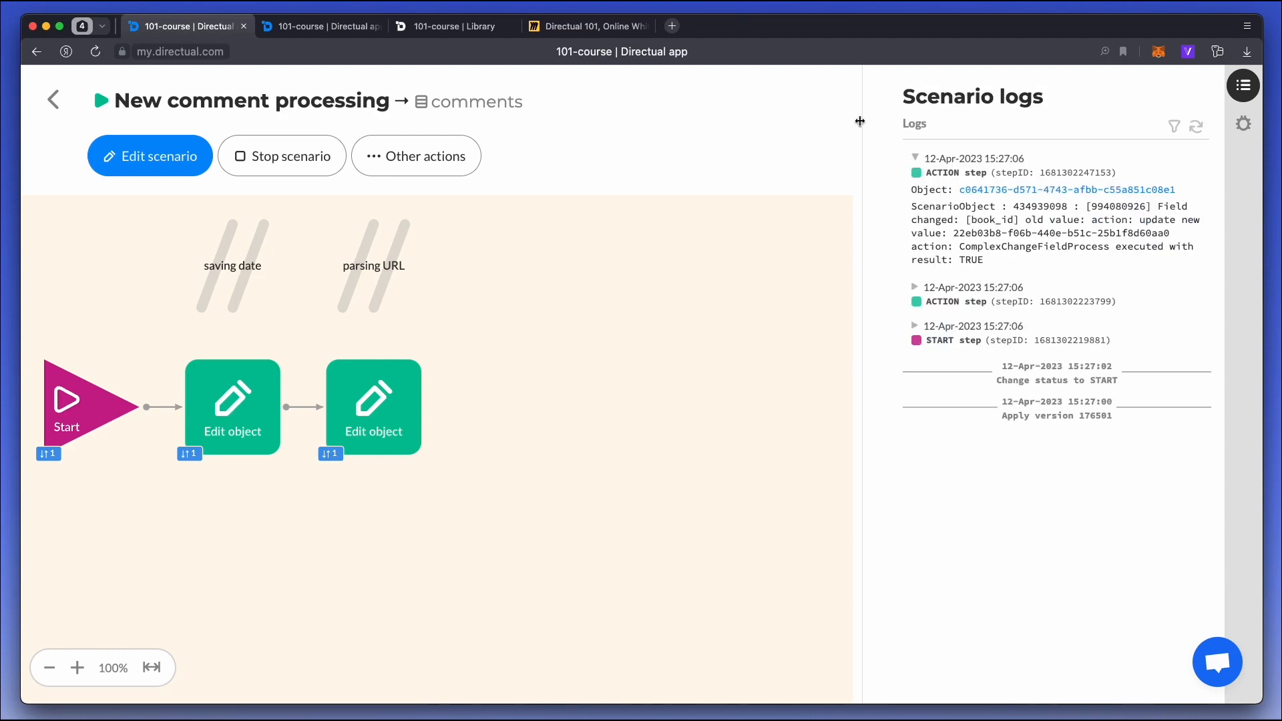
In the Get book comments API endpoint, set up a security layer and remove its default id condition.
left_click(55, 100)
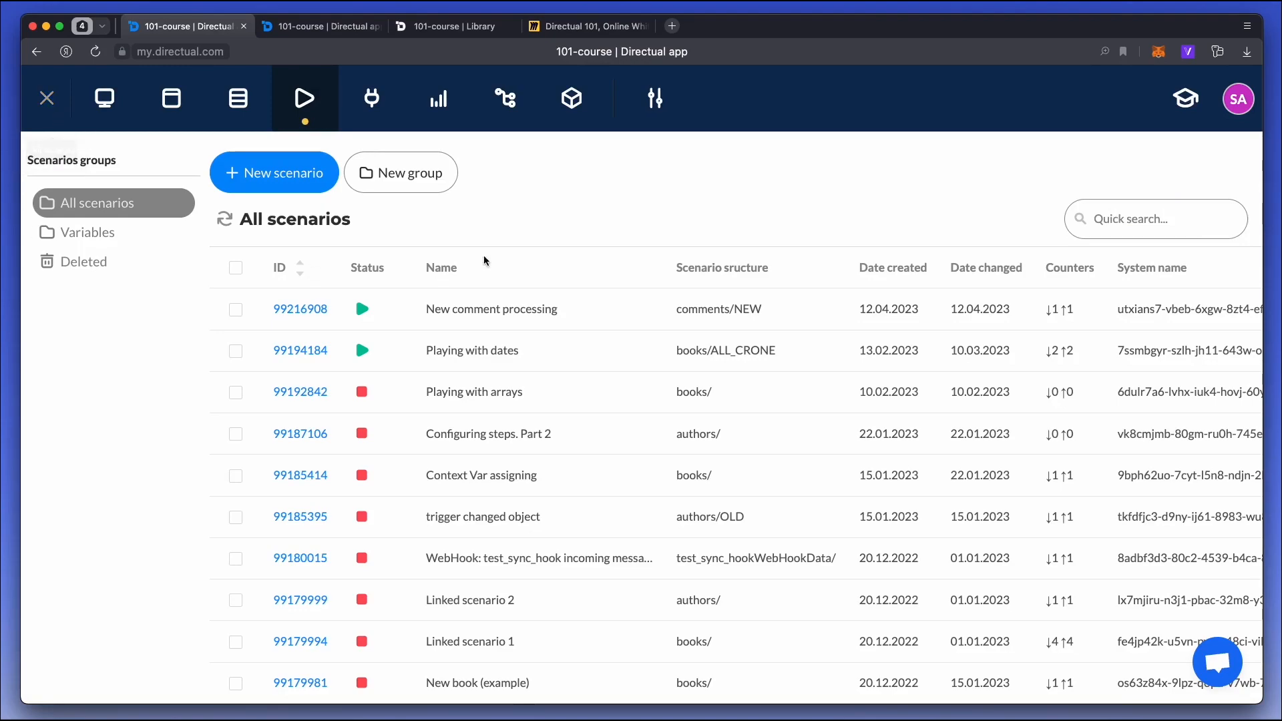
left_click(372, 98)
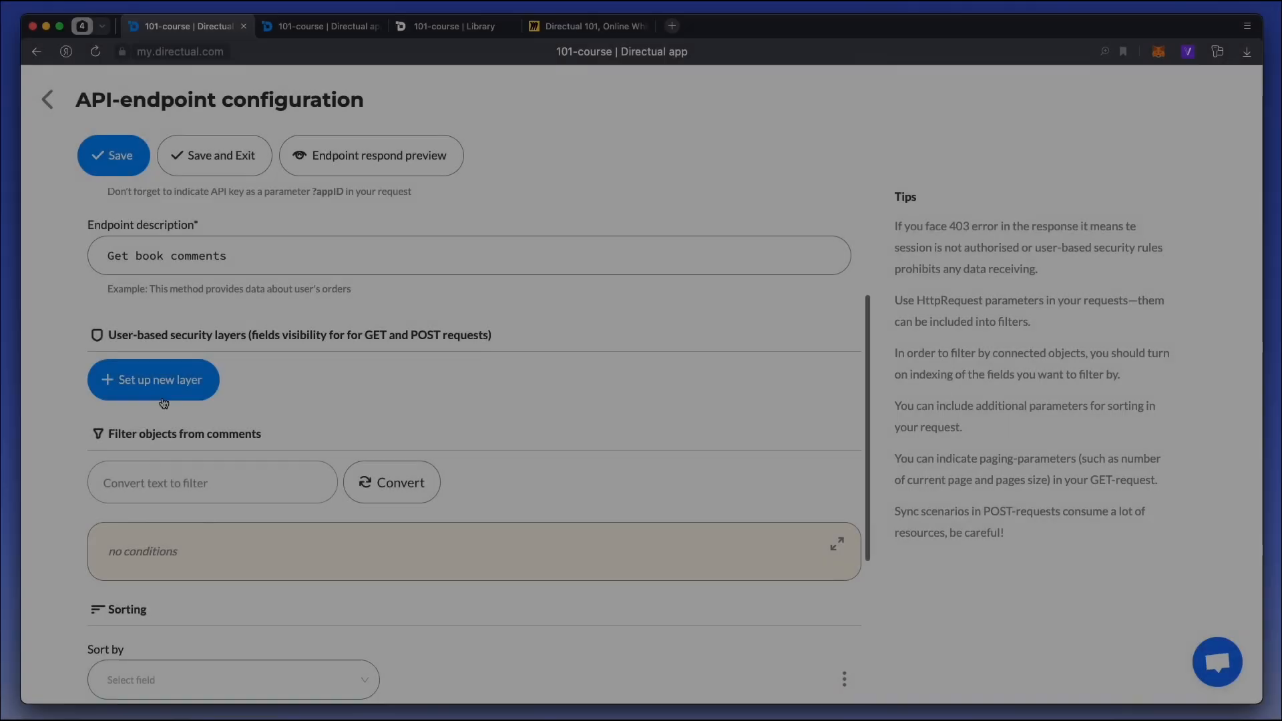
left_click(158, 378)
left_click(838, 437)
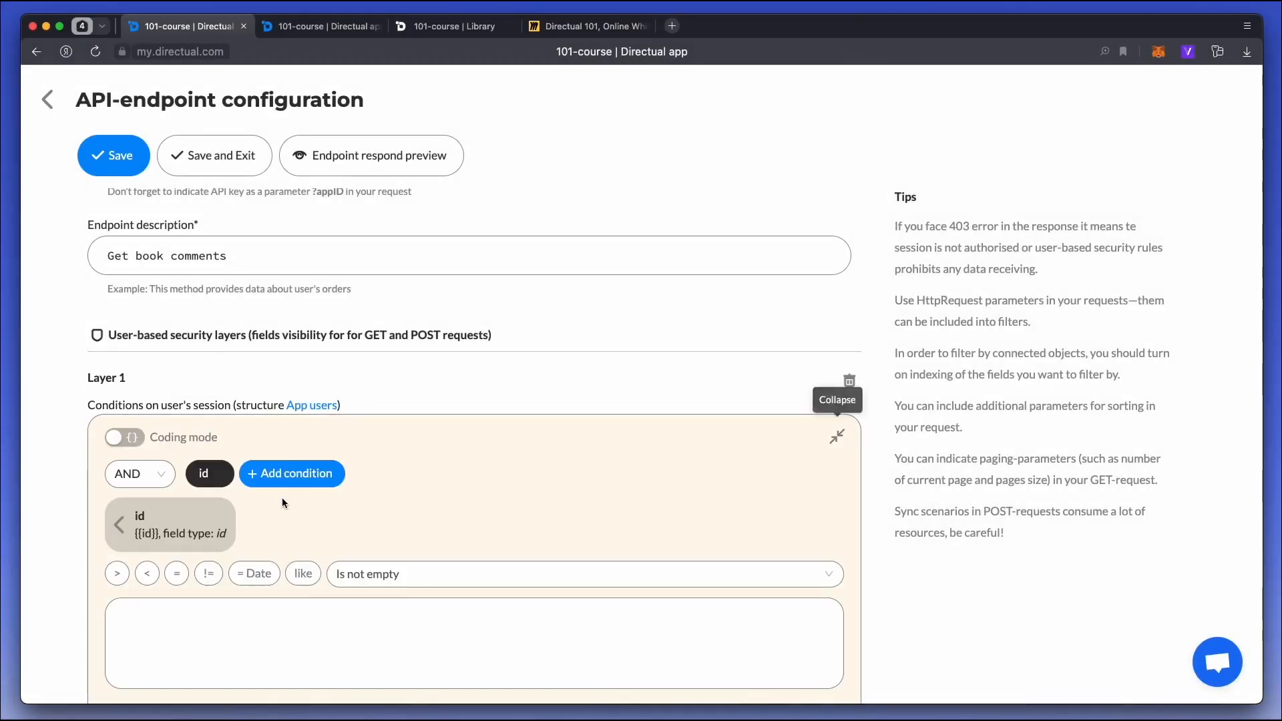
left_click(222, 472)
left_click(278, 433)
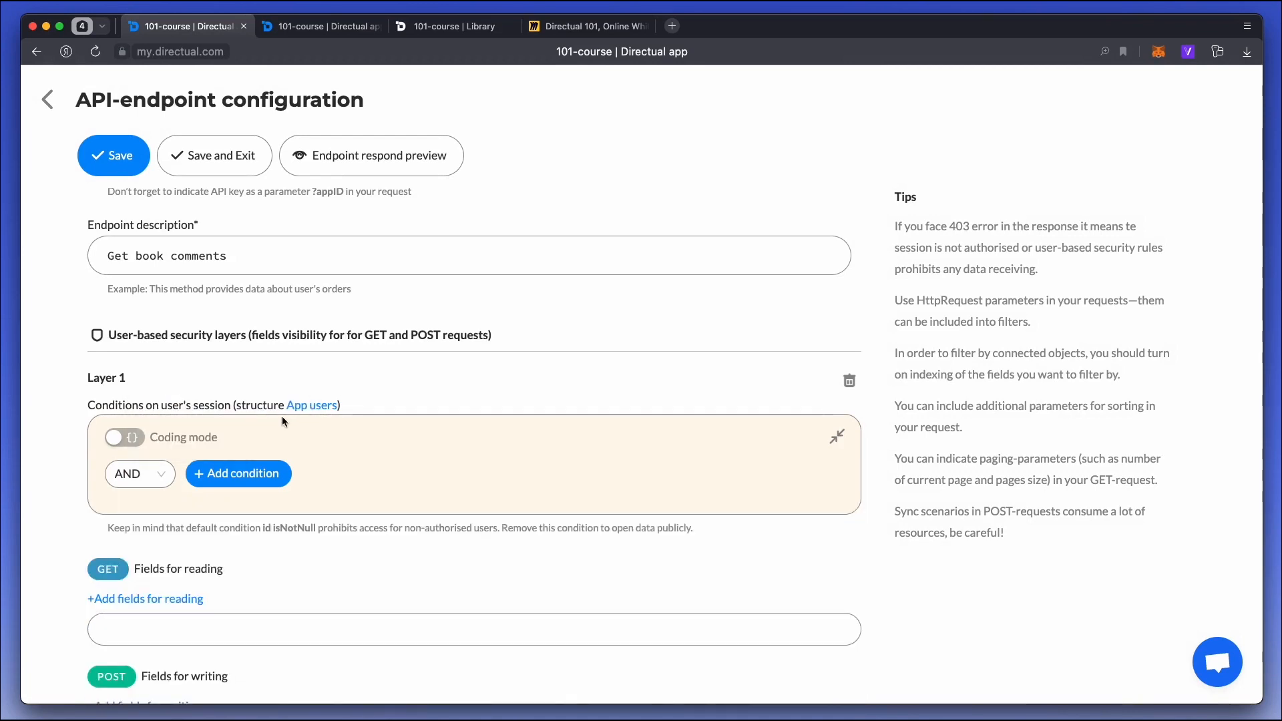
Make the fields id, comment, user_id, user_id.firstName, user_id.lastName and date available for reading in Layer 1.
scroll(281, 421, "down", 5)
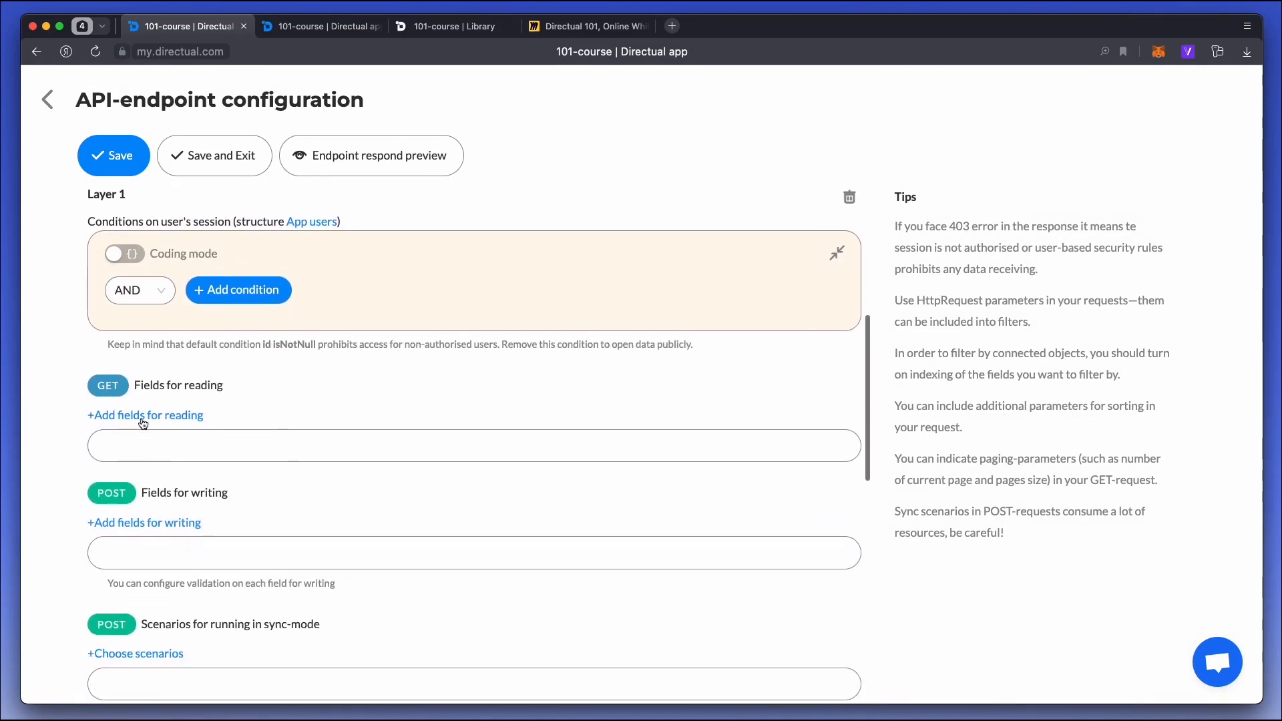
left_click(143, 416)
left_click(378, 531)
left_click(405, 463)
left_click(392, 497)
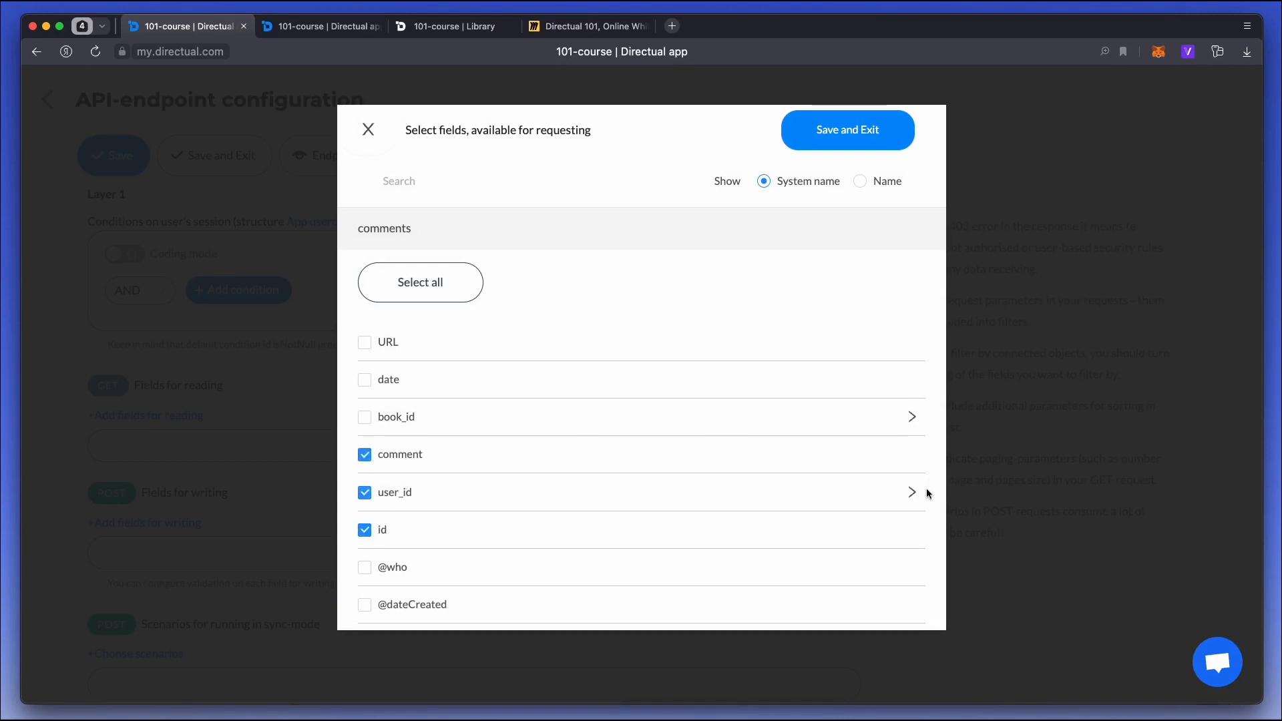
left_click(912, 493)
scroll(401, 514, "down", 4)
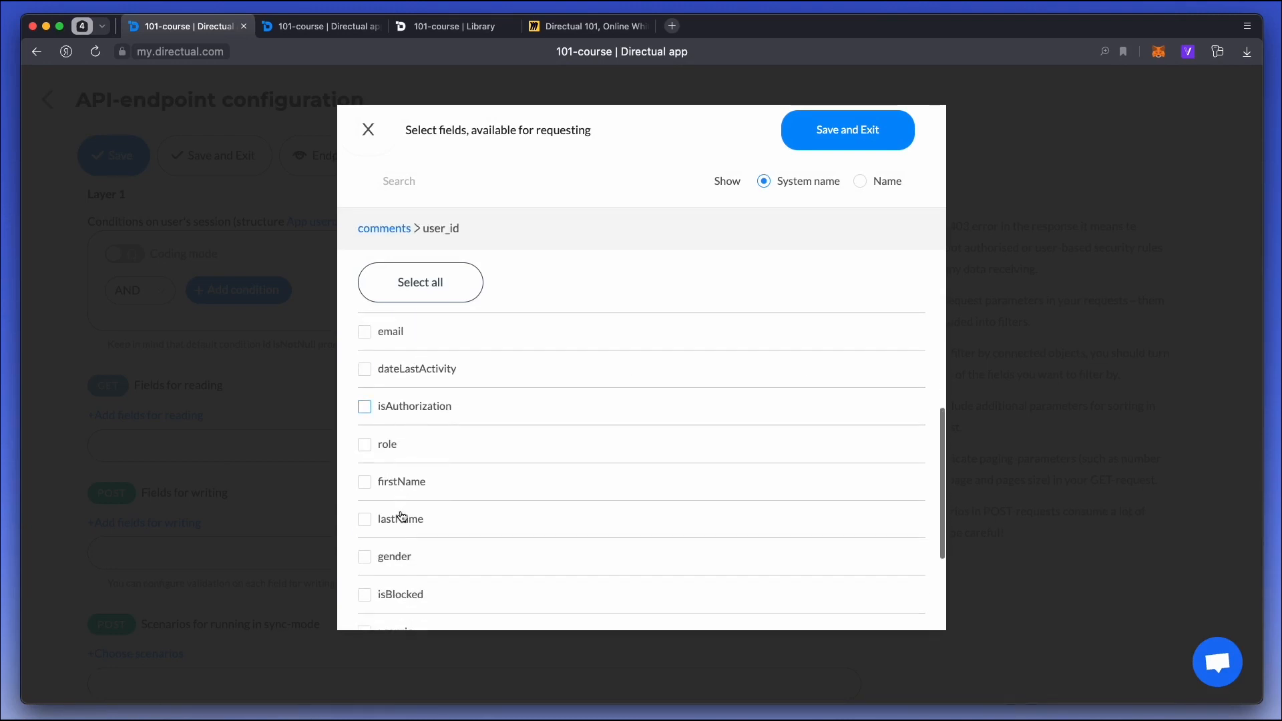
left_click(394, 476)
left_click(397, 446)
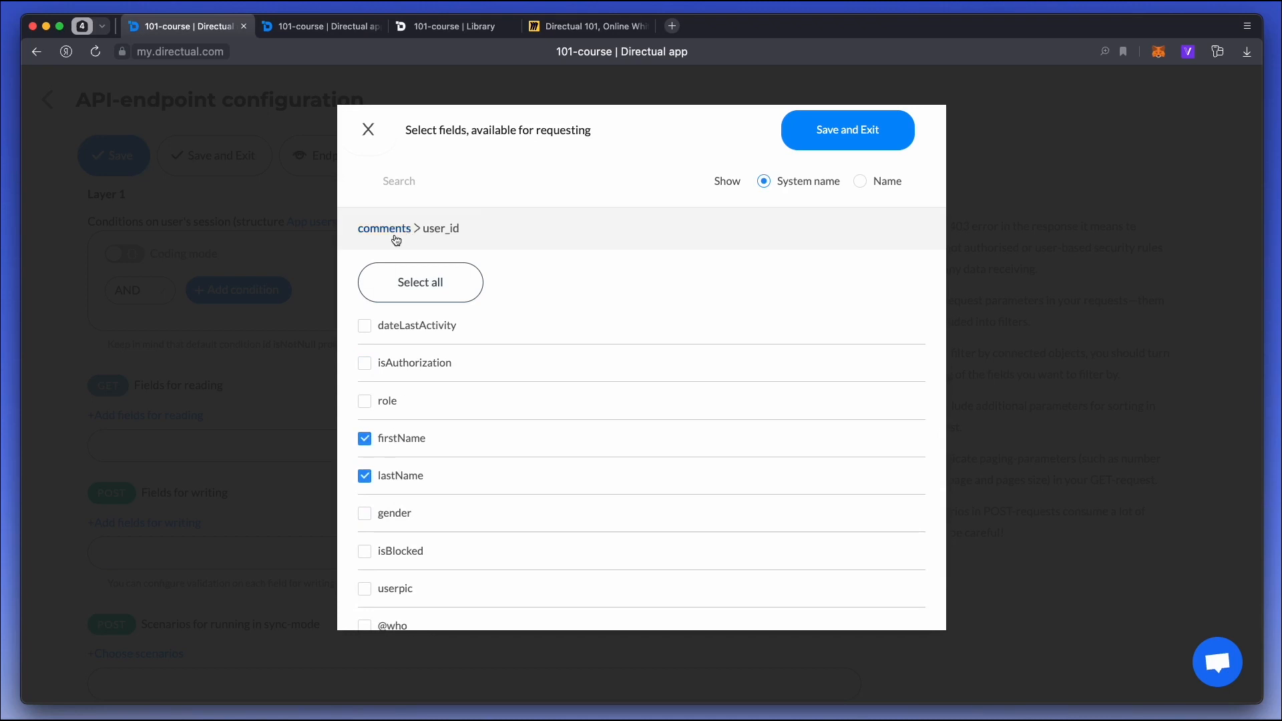
left_click(396, 237)
scroll(455, 419, "up", 1)
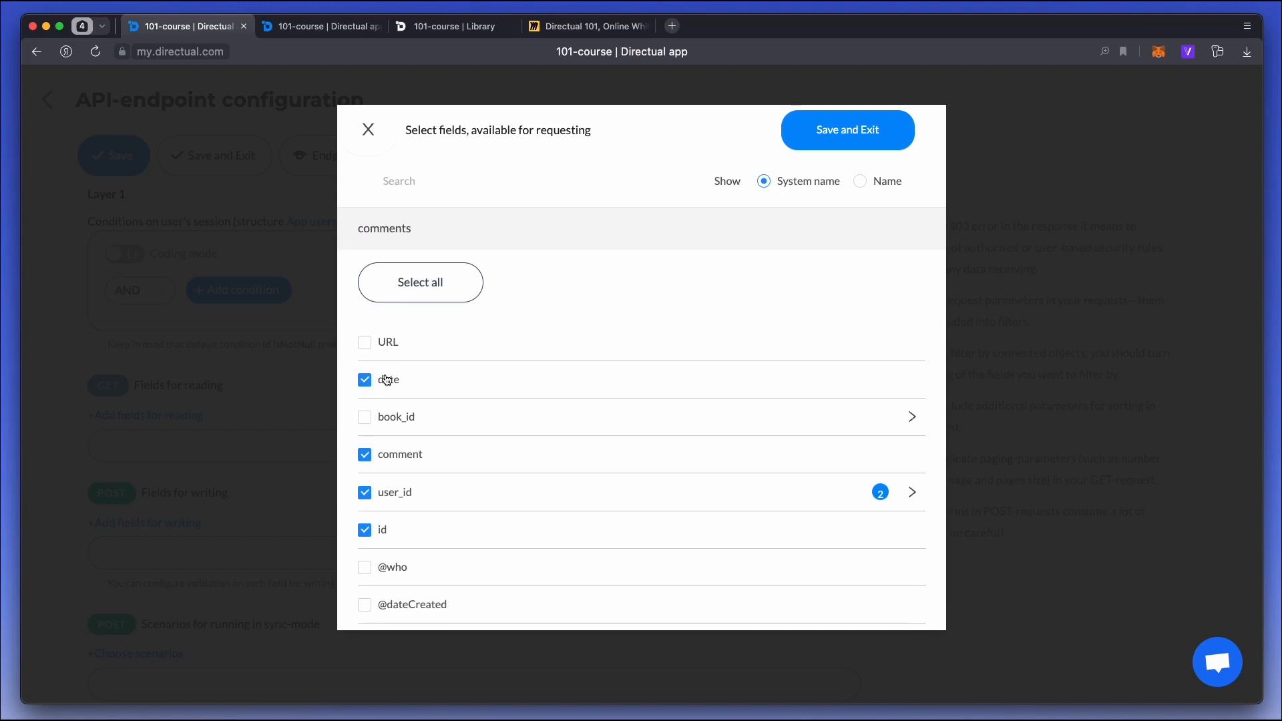
left_click(860, 151)
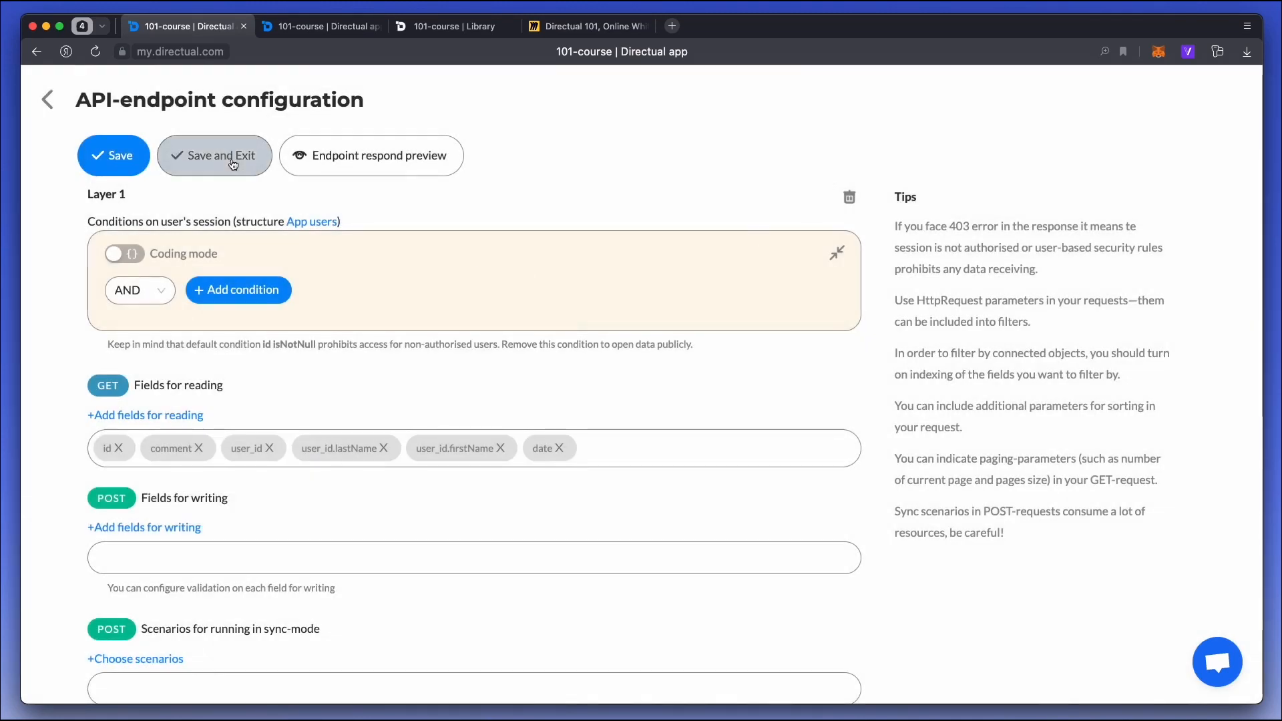
Filter the endpoint's comments by book_id equal to {{HttpRequest.book_id}}, and save the endpoint.
scroll(283, 375, "down", 5)
scroll(283, 374, "down", 4)
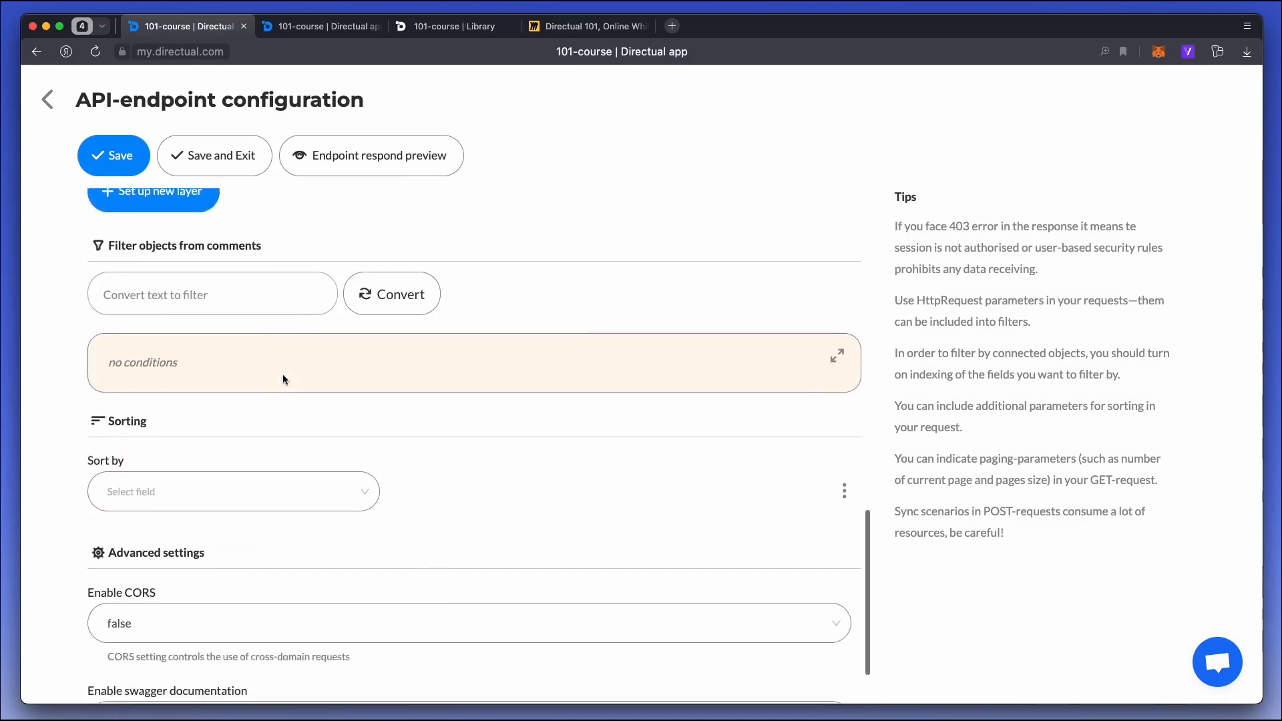
left_click(836, 298)
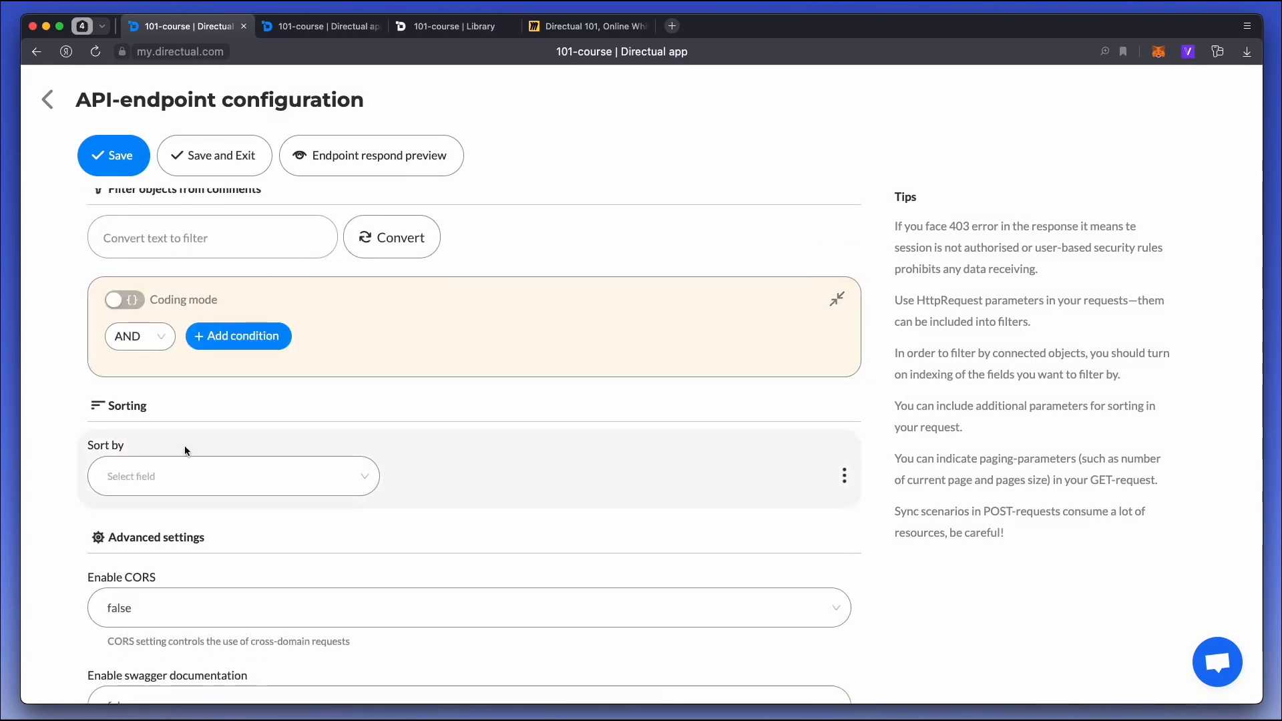
left_click(199, 341)
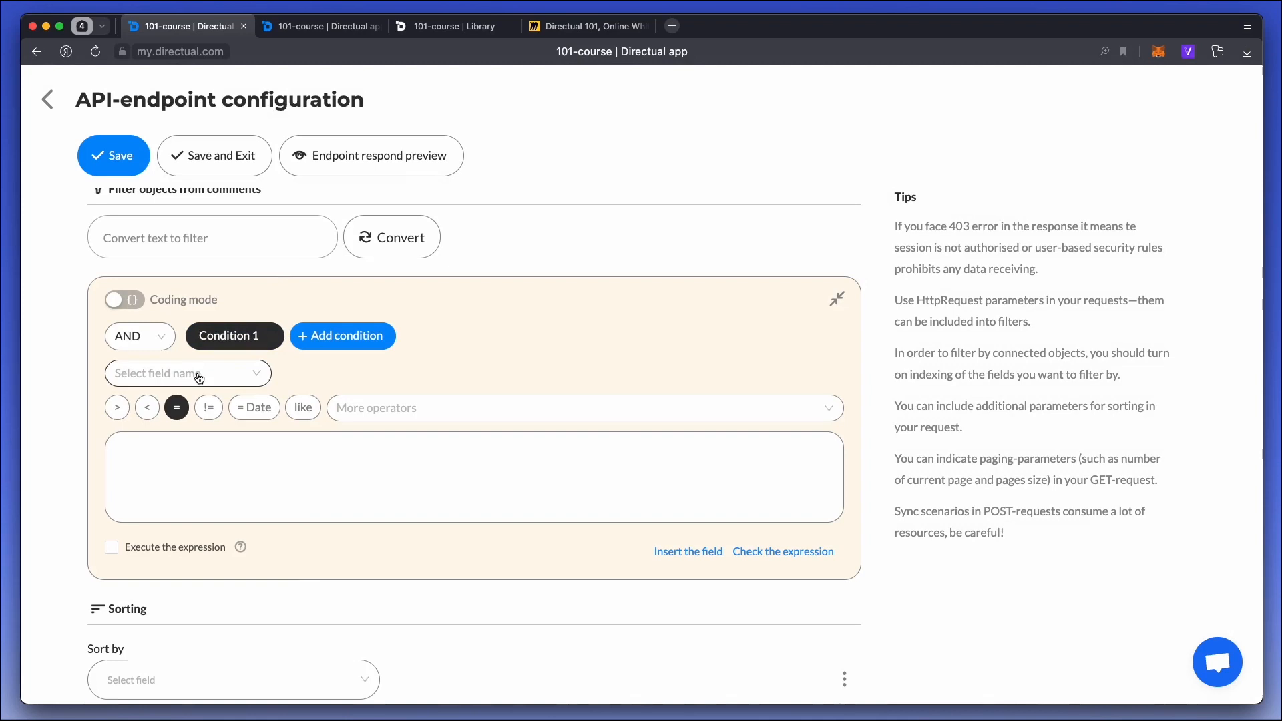
left_click(198, 374)
type("book")
left_click(153, 407)
left_click(137, 489)
type("{{Ht")
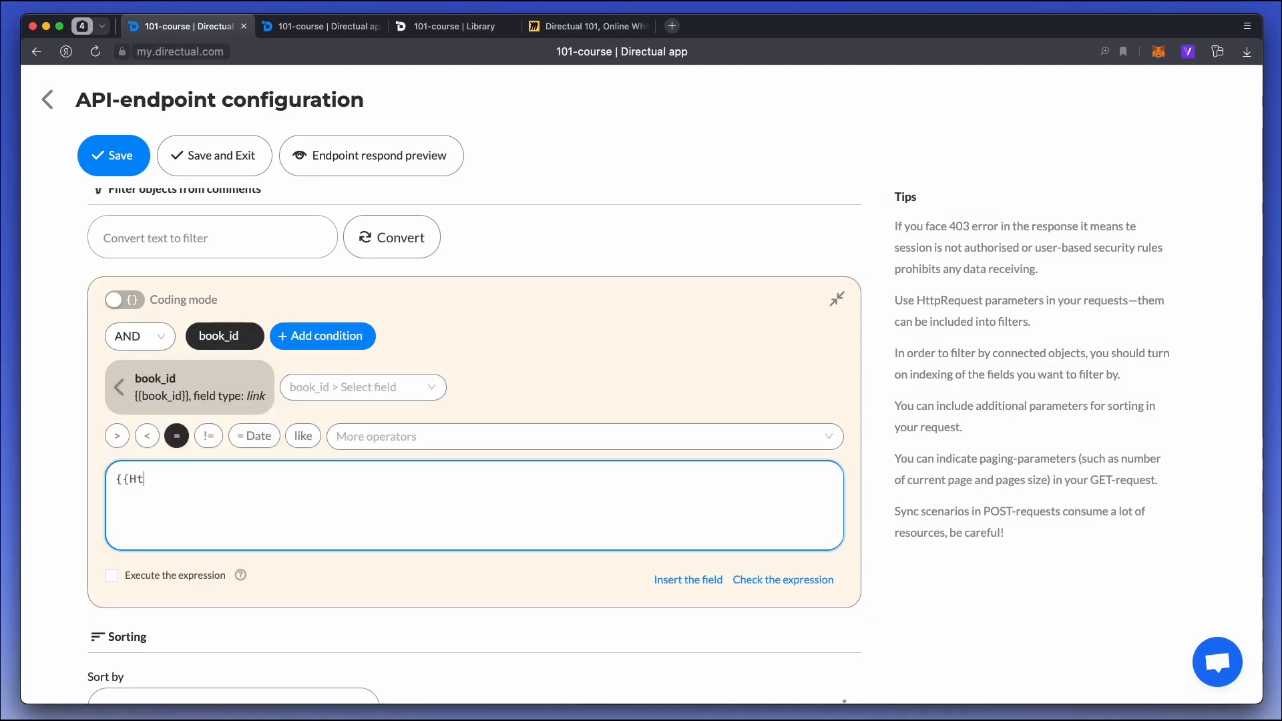
type("tpRequest.book_id")
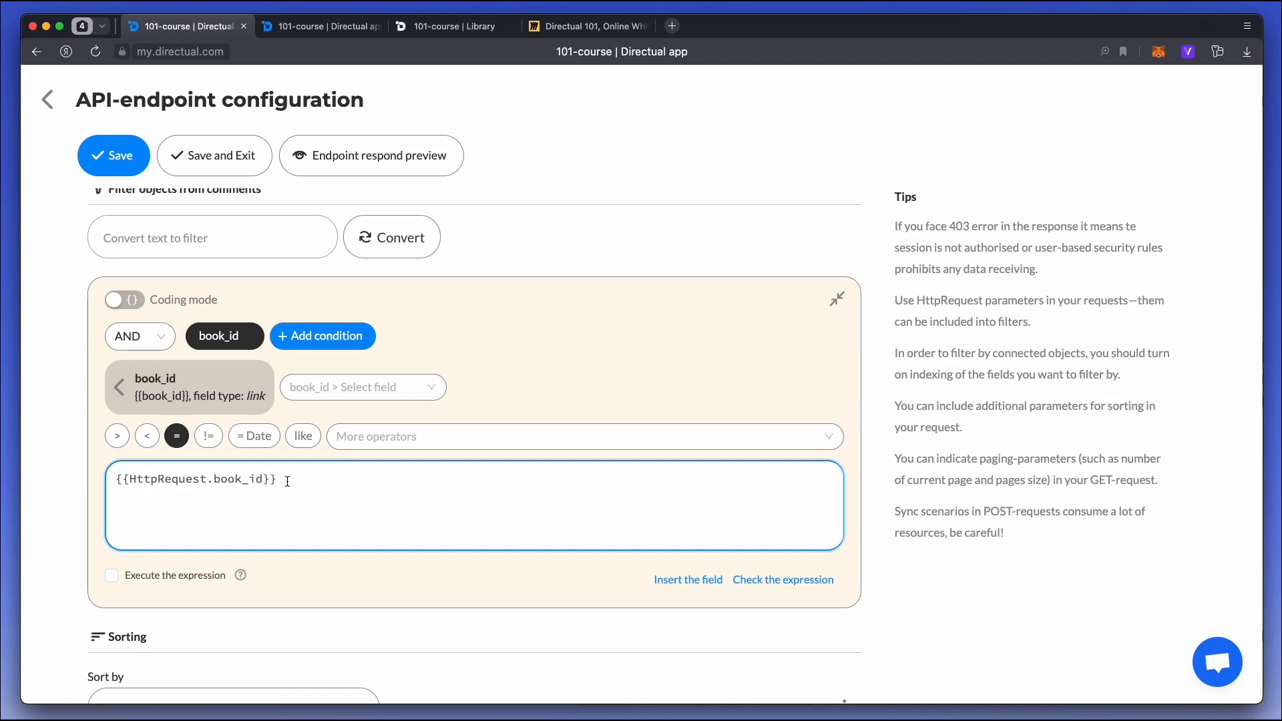
left_click(215, 156)
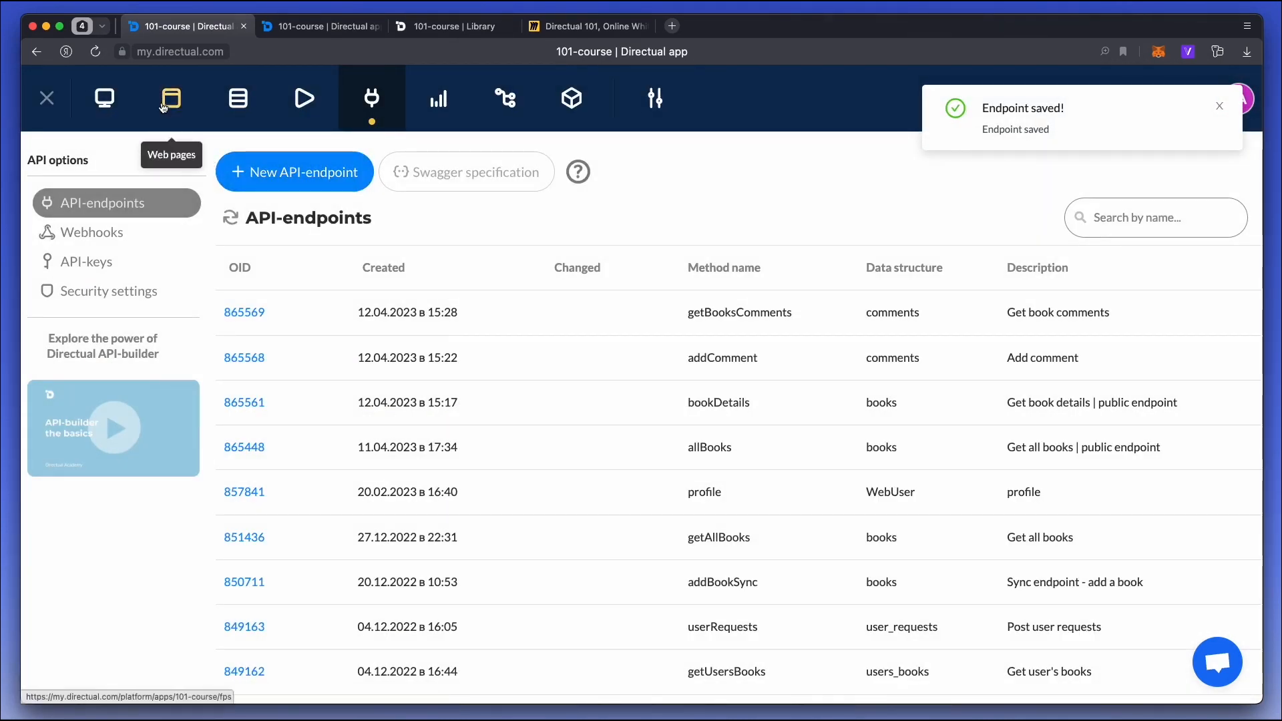
On the Library page's book_id subpage, make the form section visible for authorised users only.
left_click(166, 108)
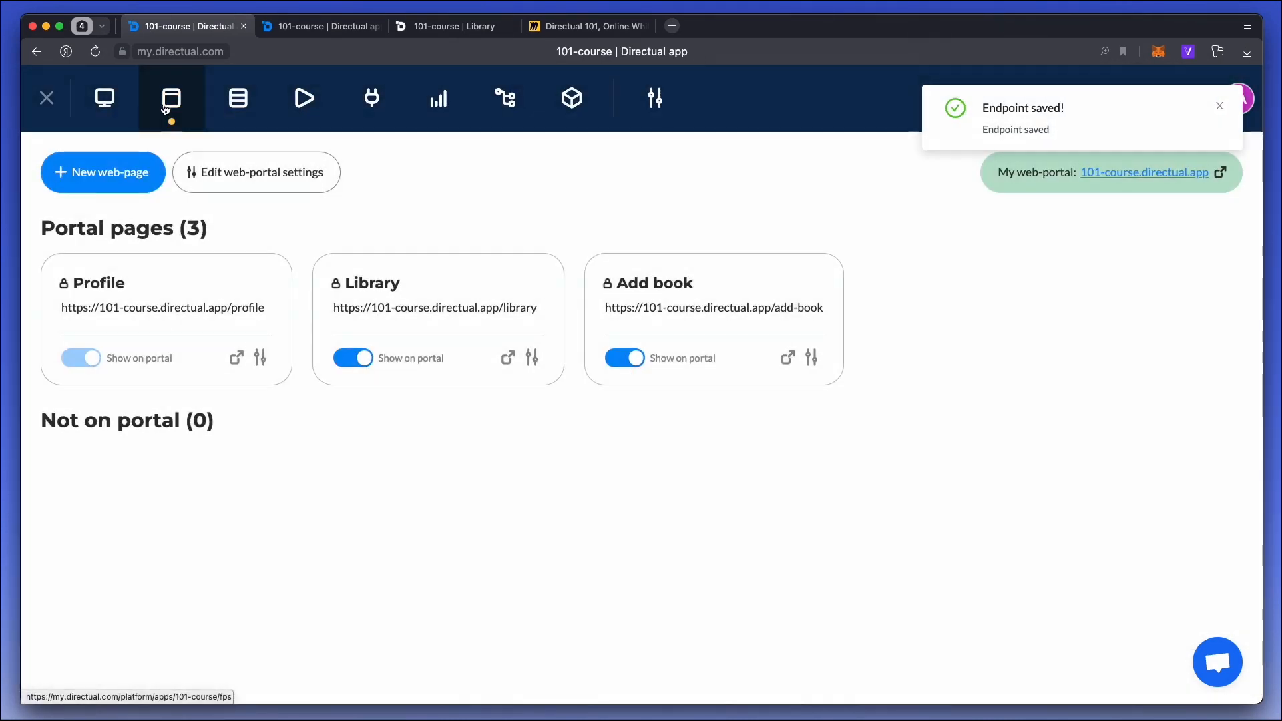
left_click(448, 298)
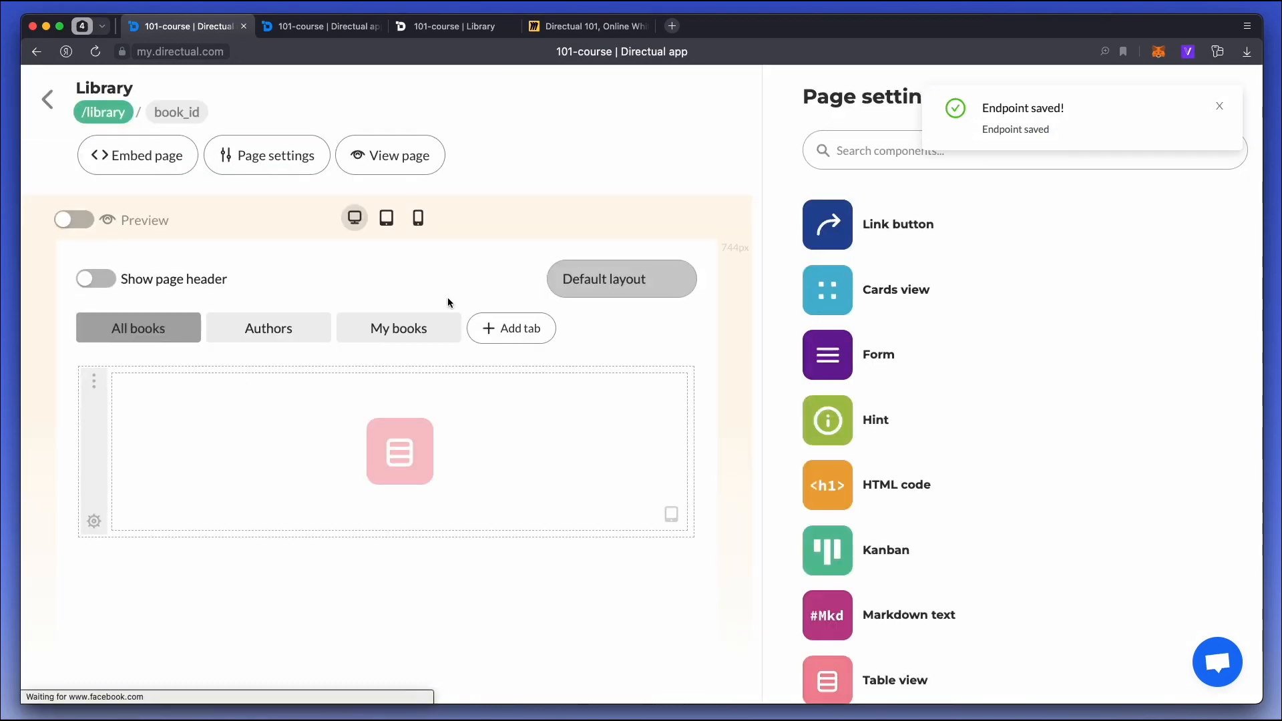
left_click(177, 113)
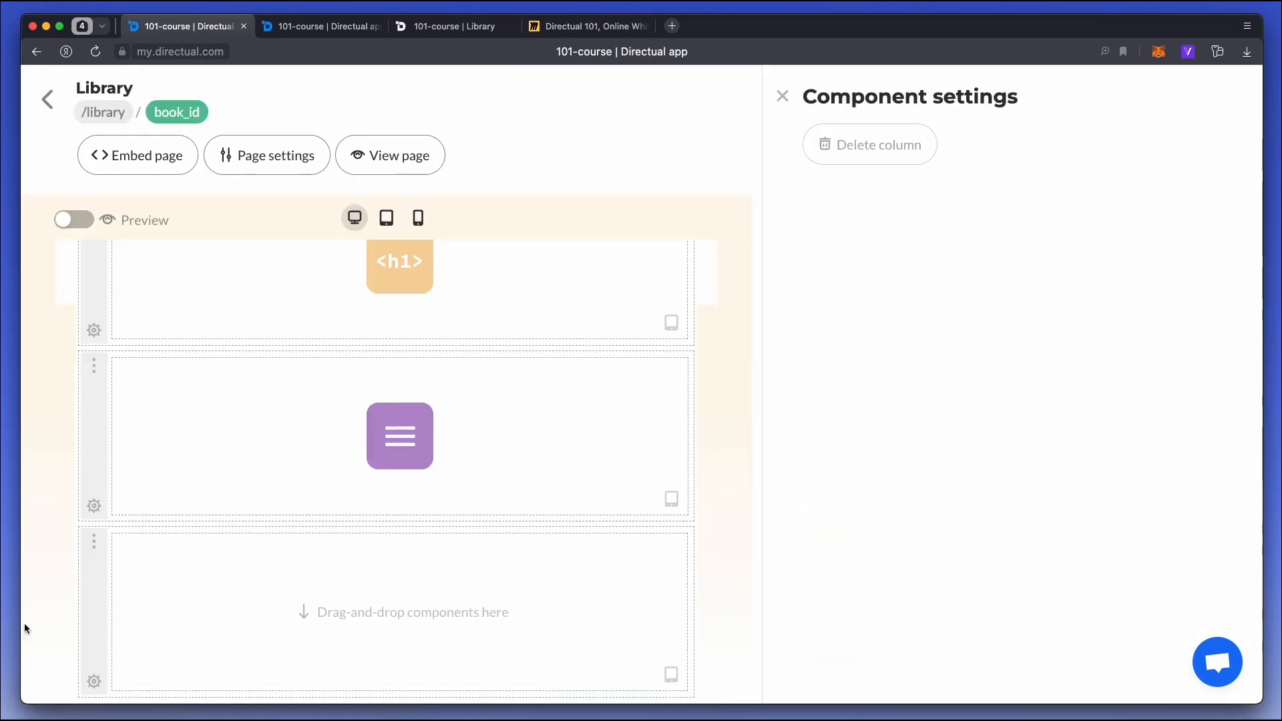
left_click(92, 506)
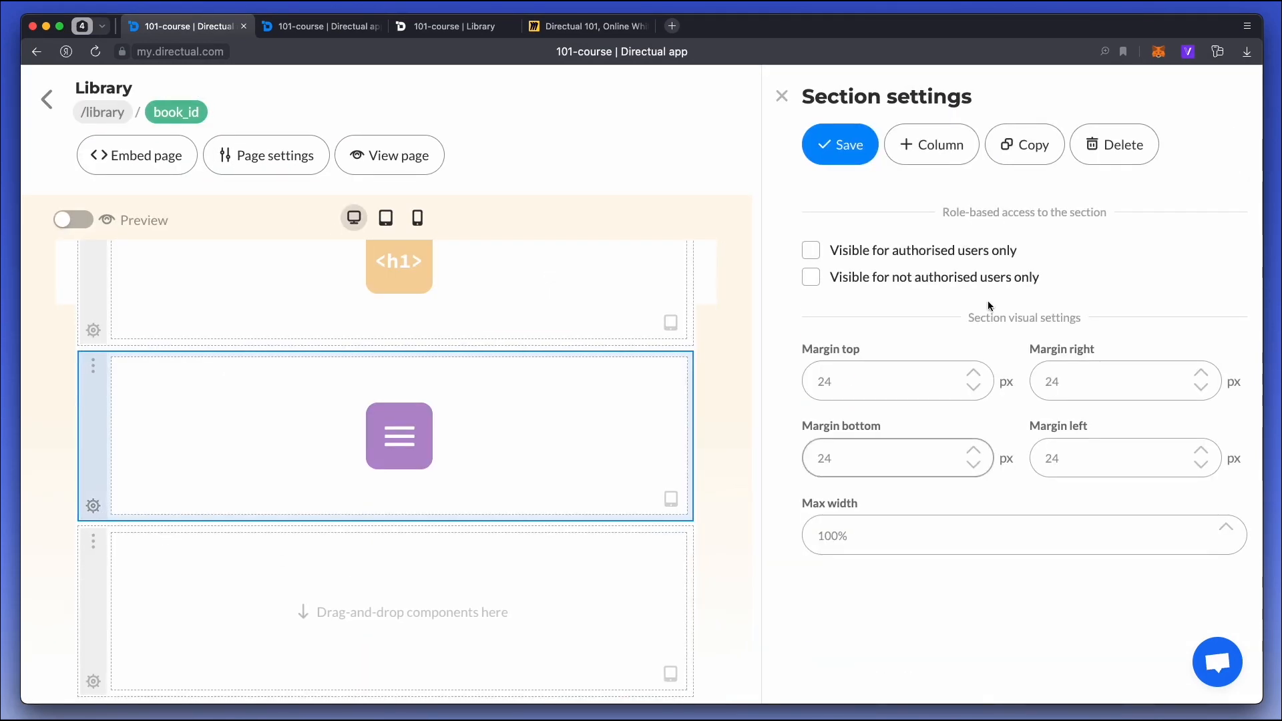
left_click(896, 259)
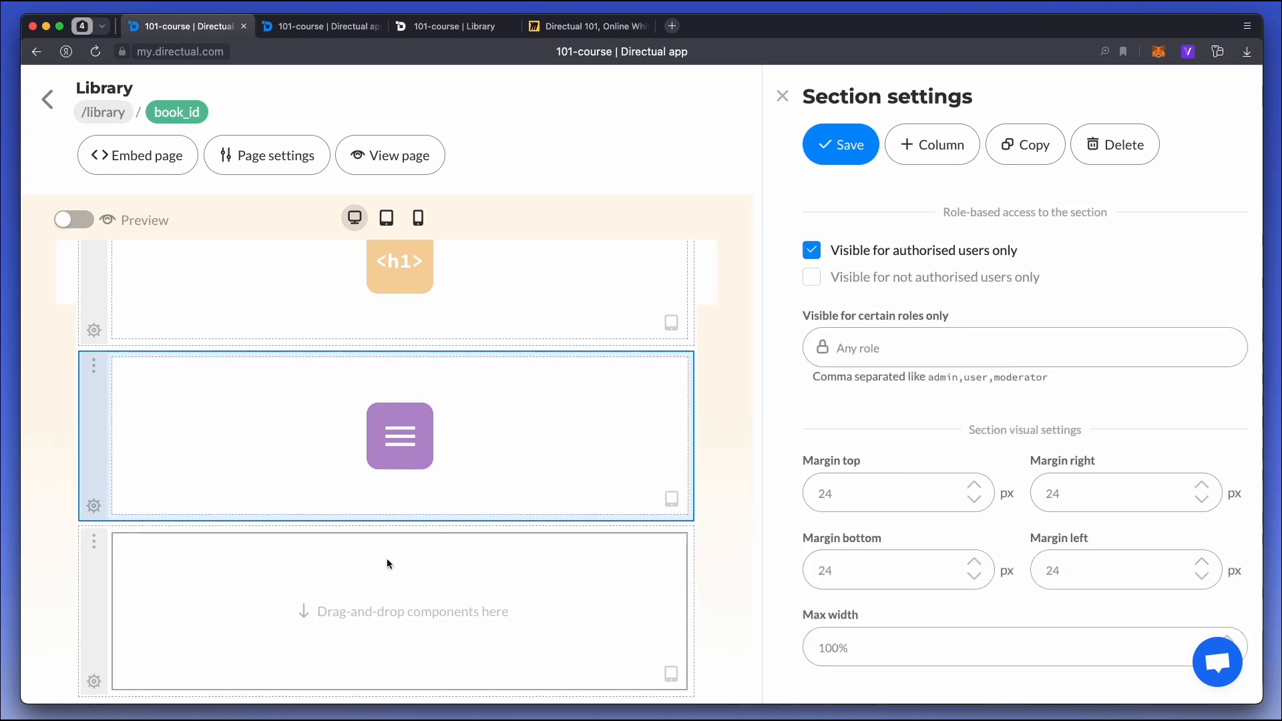
Make the empty section below the form visible for not authorised users only, and place a Hint component in it.
left_click(94, 681)
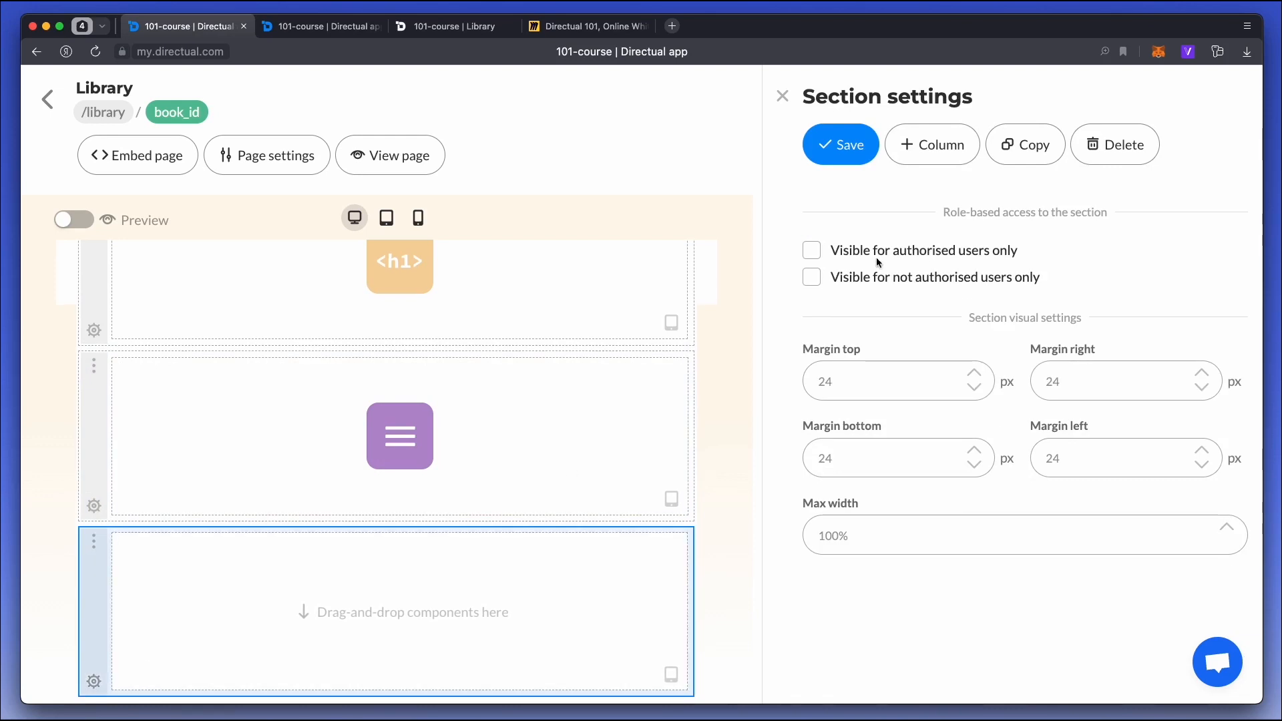
left_click(900, 278)
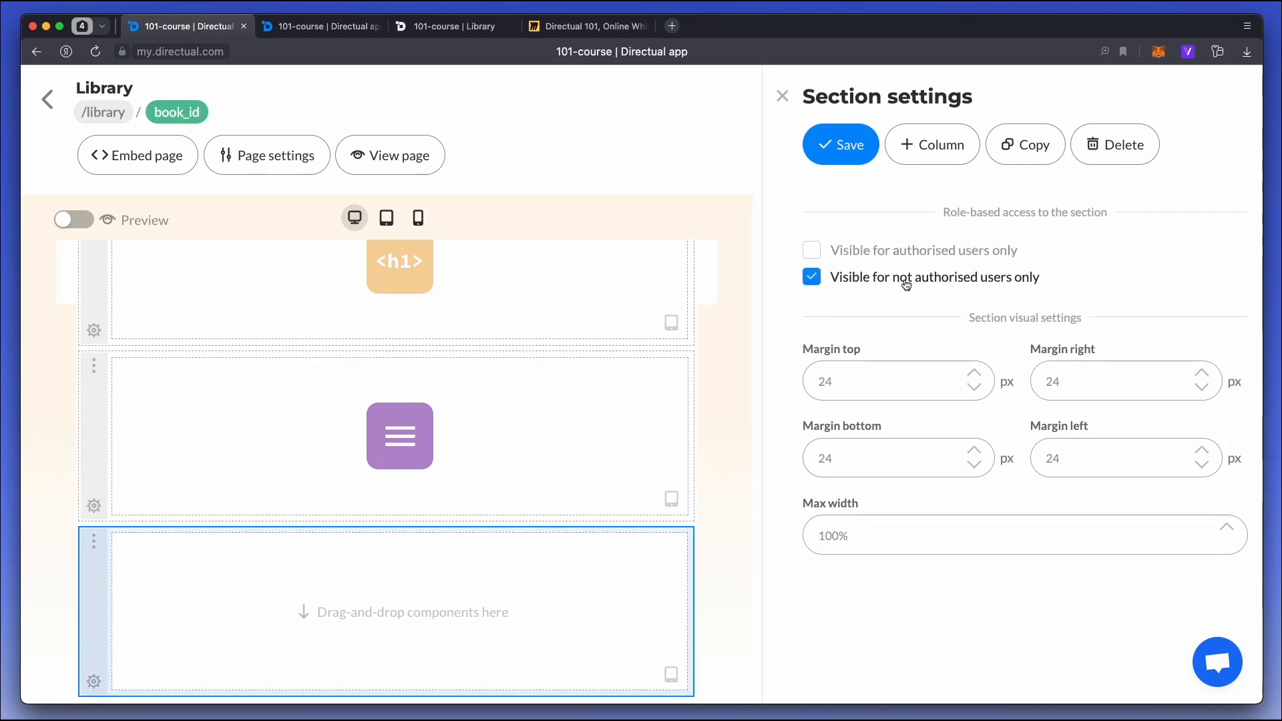
left_click(447, 604)
left_click_drag(828, 489, 446, 602)
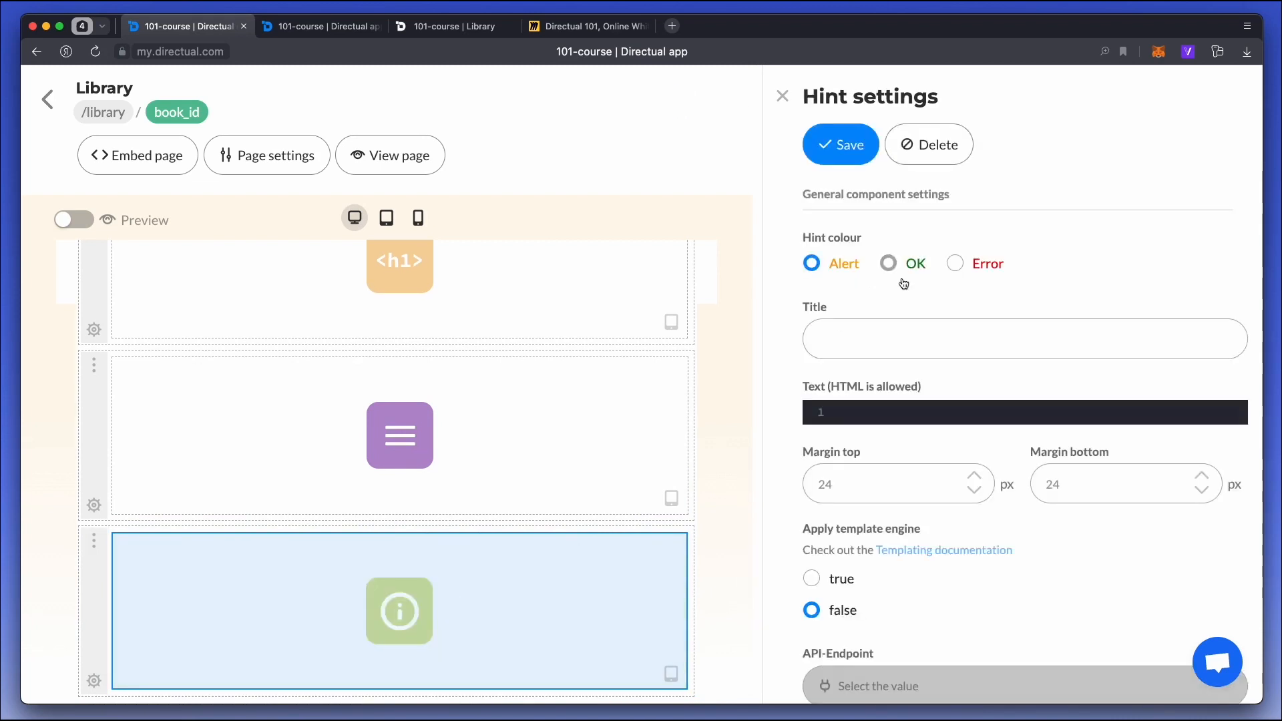
Give the hint the title "You can't comment" and the text "Authorise, please", and save it.
left_click(844, 338)
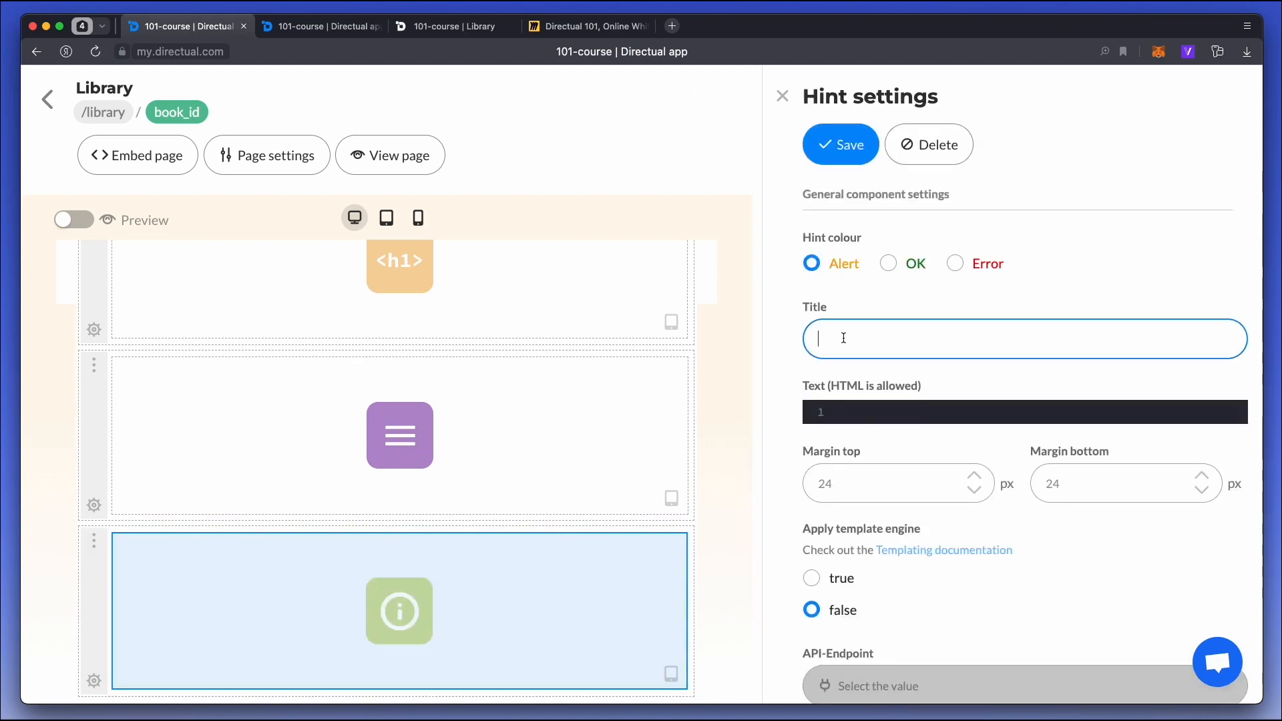
type("You can't comment")
left_click(893, 409)
type("Authorise")
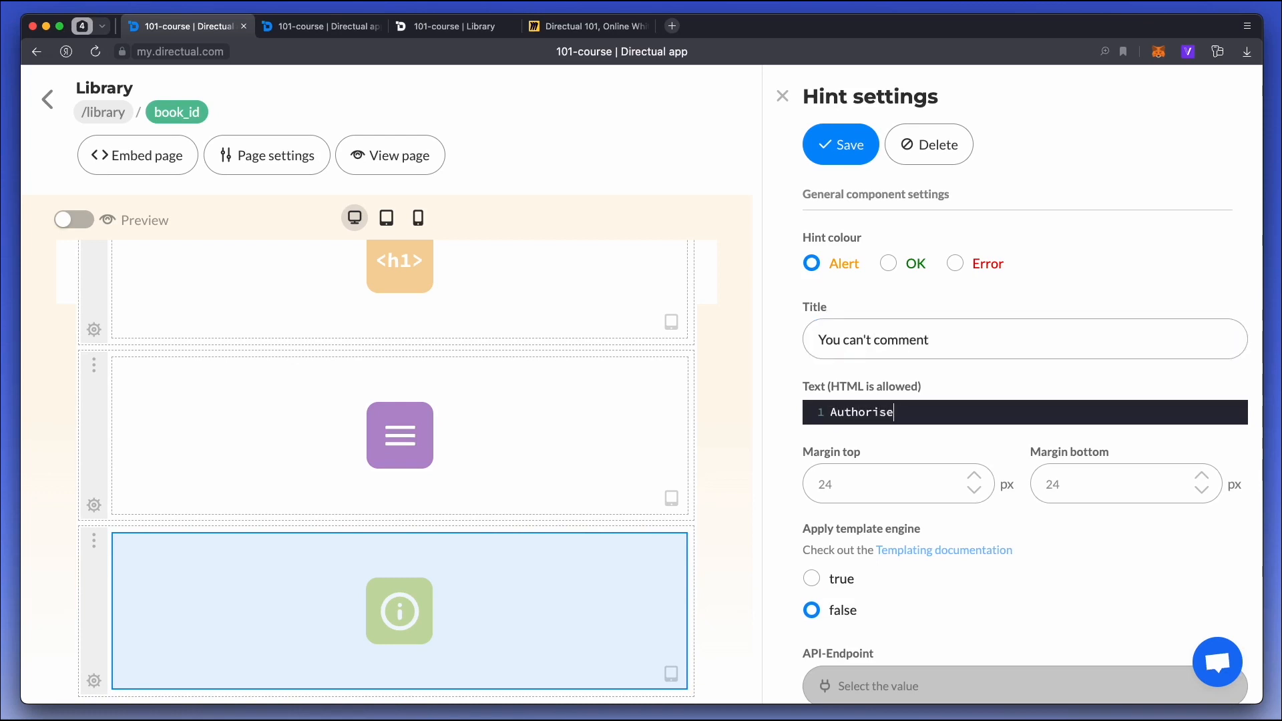
left_click(844, 145)
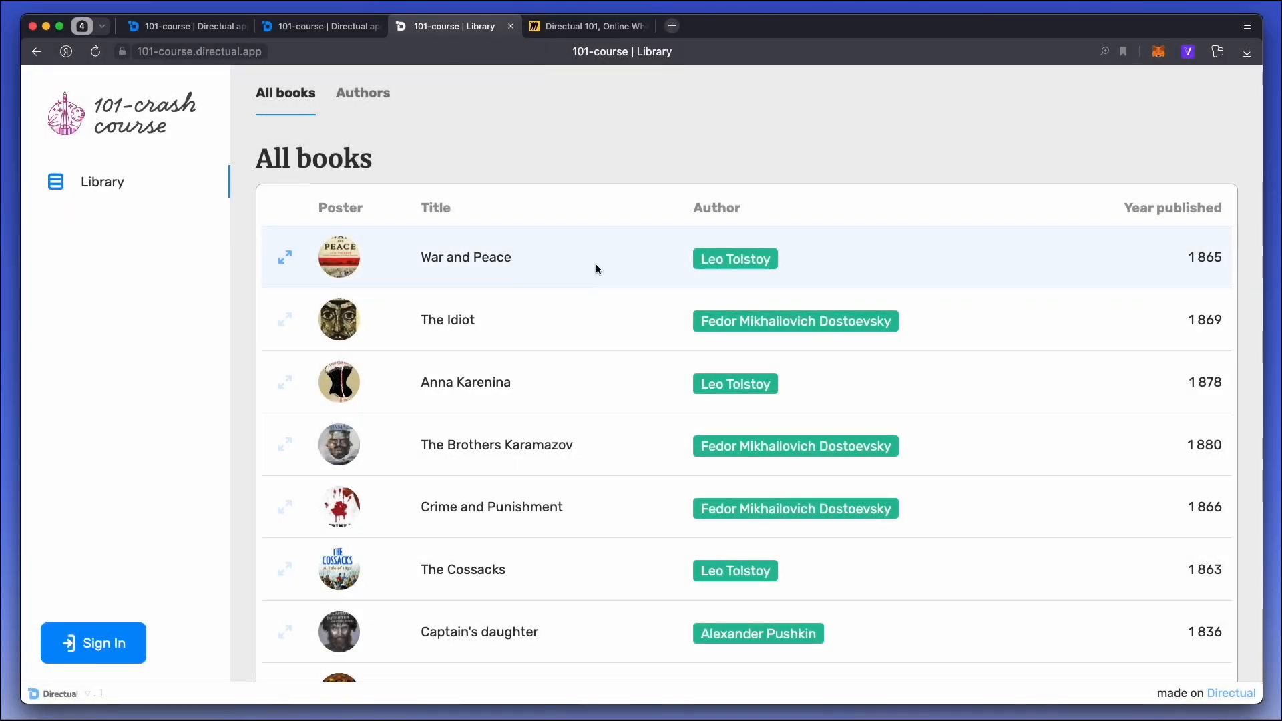
Open the War and Peace page in the published library as a guest to check the hint below the book.
left_click(596, 263)
scroll(519, 262, "down", 1)
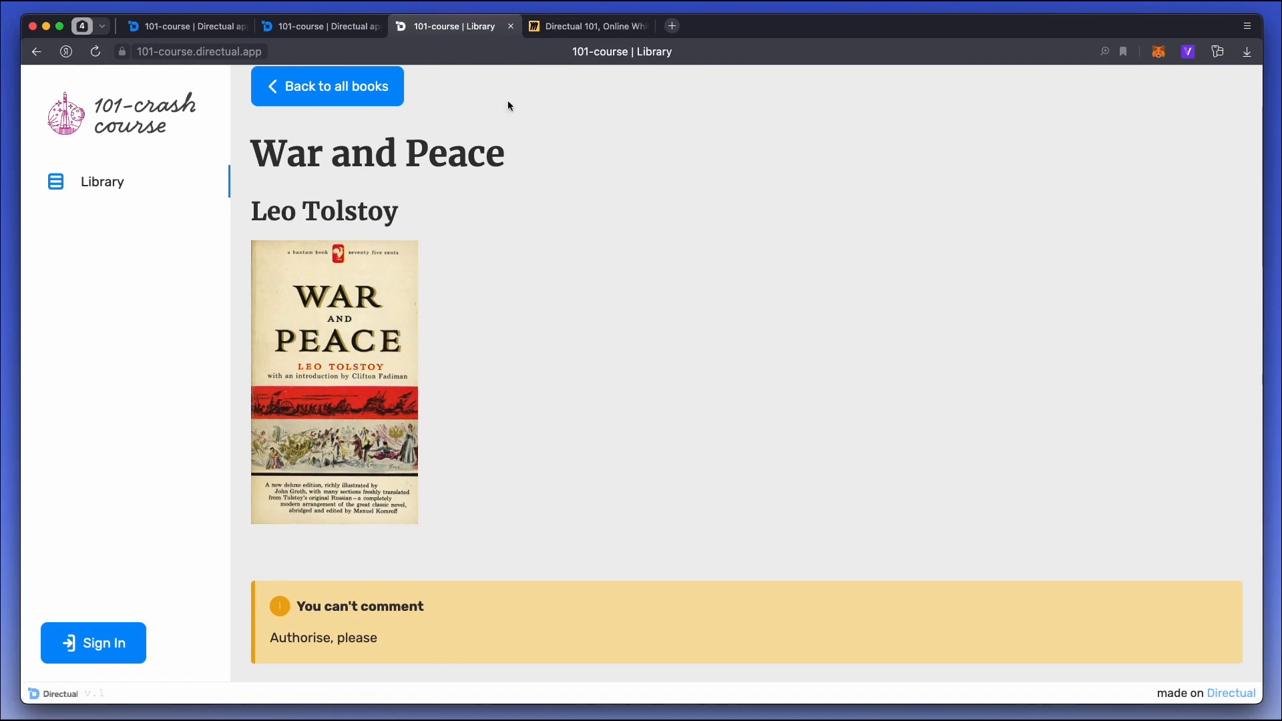
Sign in to the published library and open the Anna Karenina page down to its comment form.
left_click(80, 644)
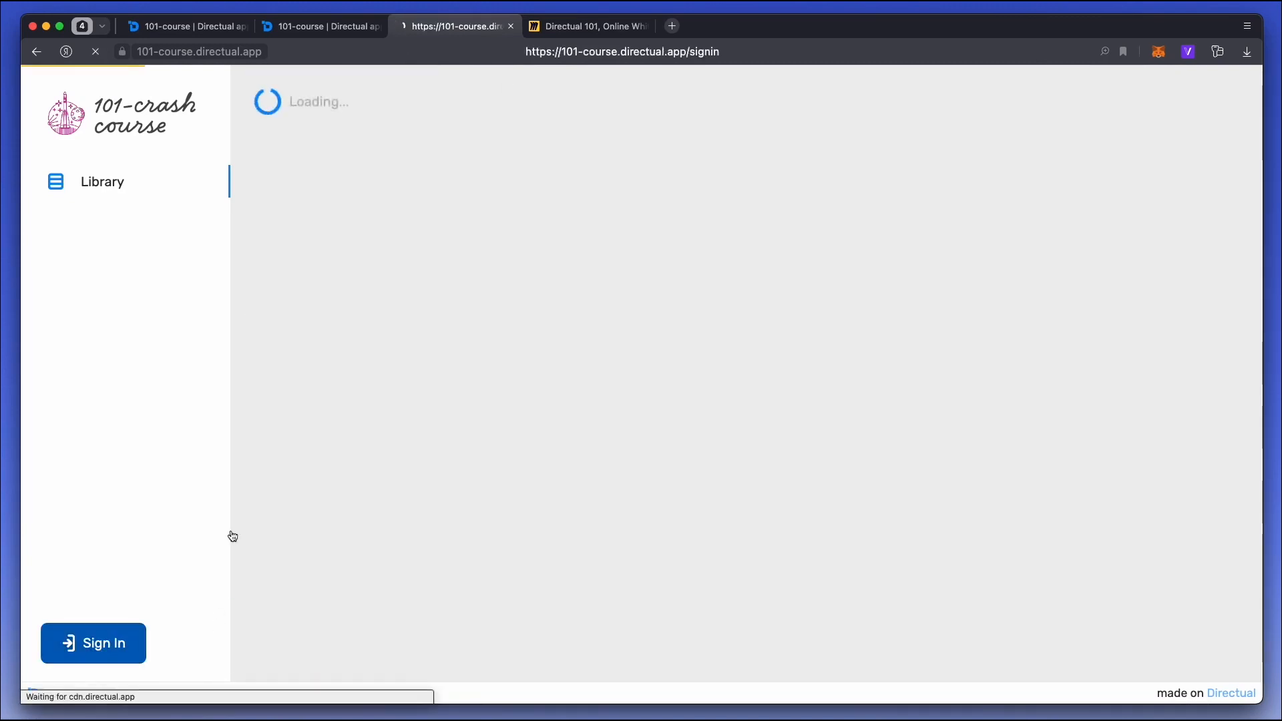
key("Return")
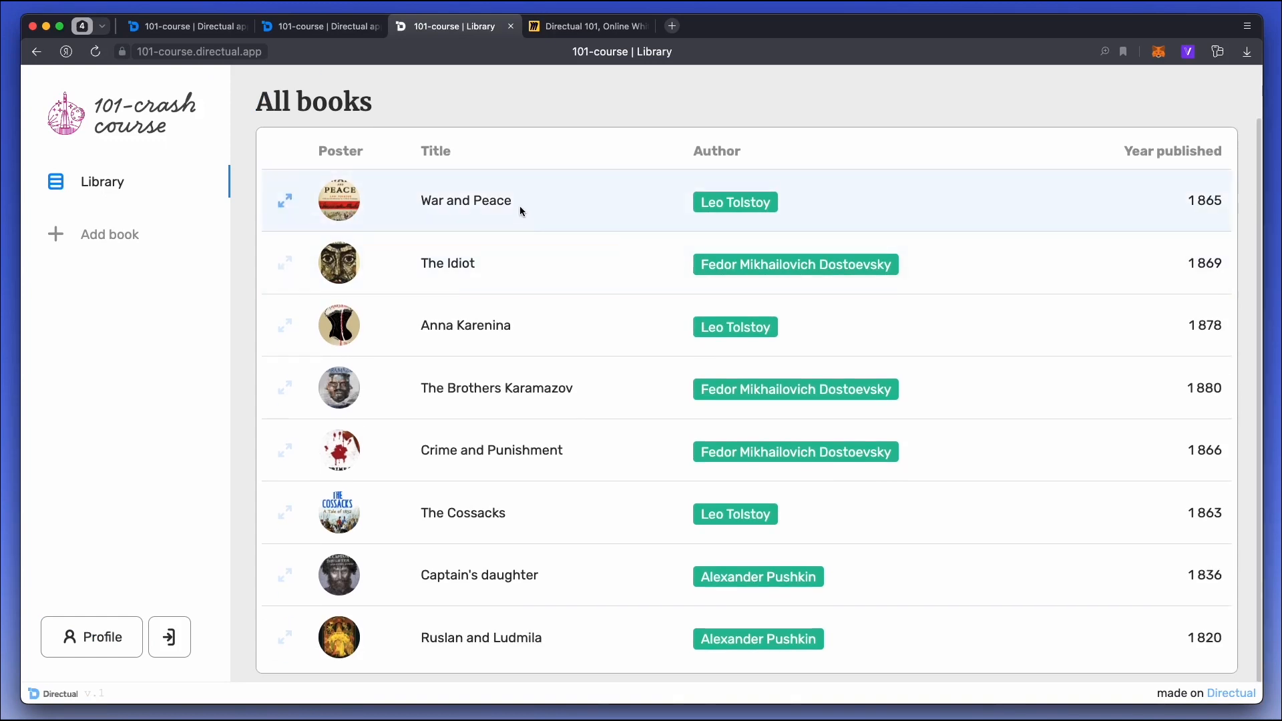
left_click(555, 325)
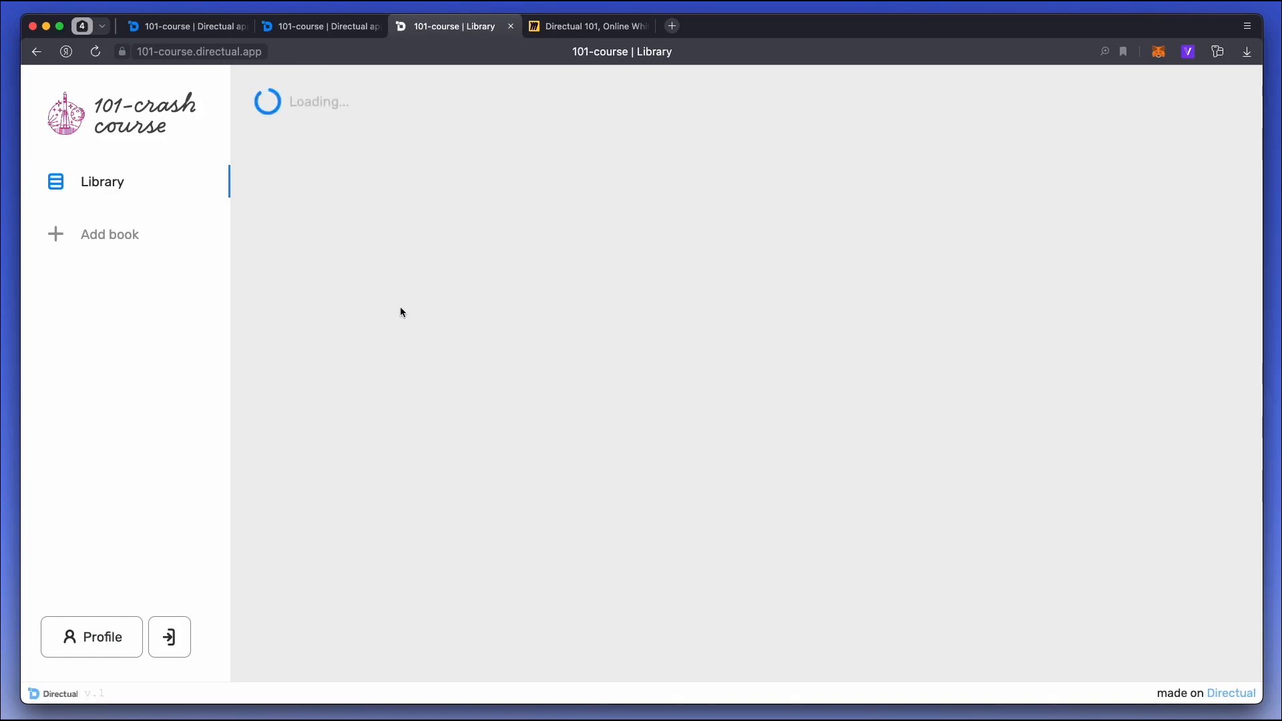
scroll(398, 307, "down", 2)
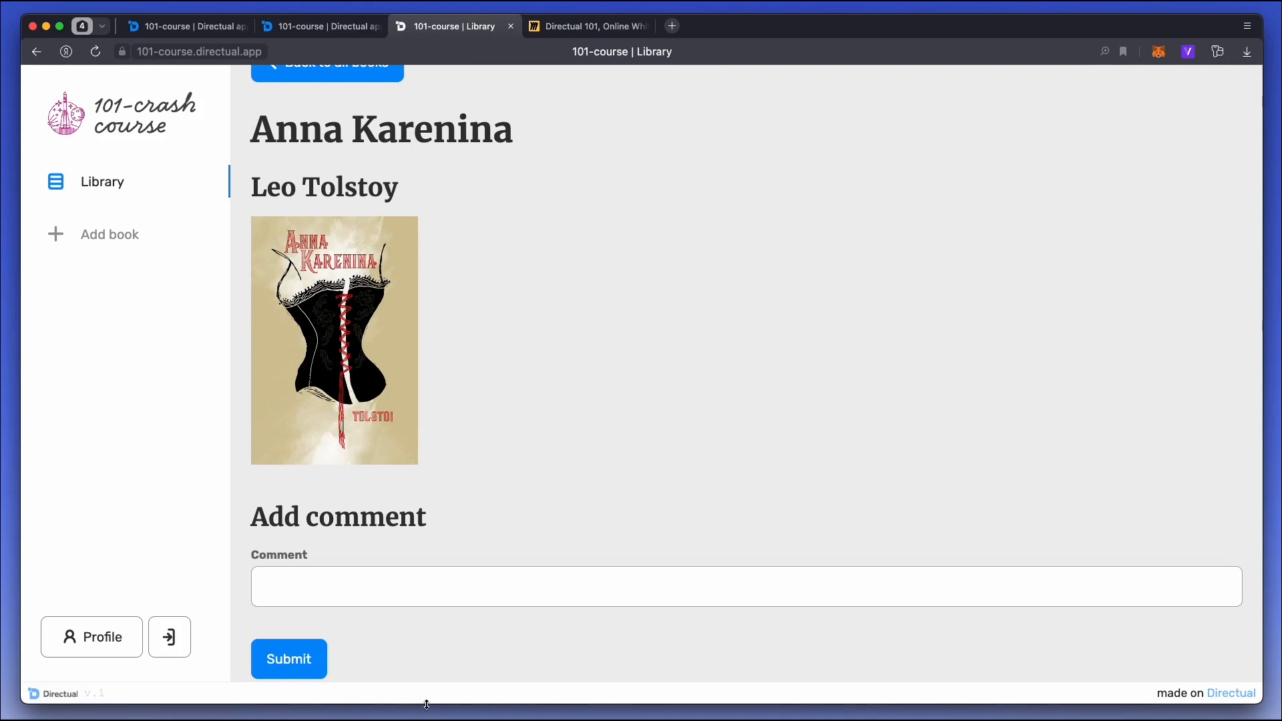
Back in the page editor, add a section below the hint and place a Cards view component in it.
left_click(221, 26)
scroll(366, 362, "down", 3)
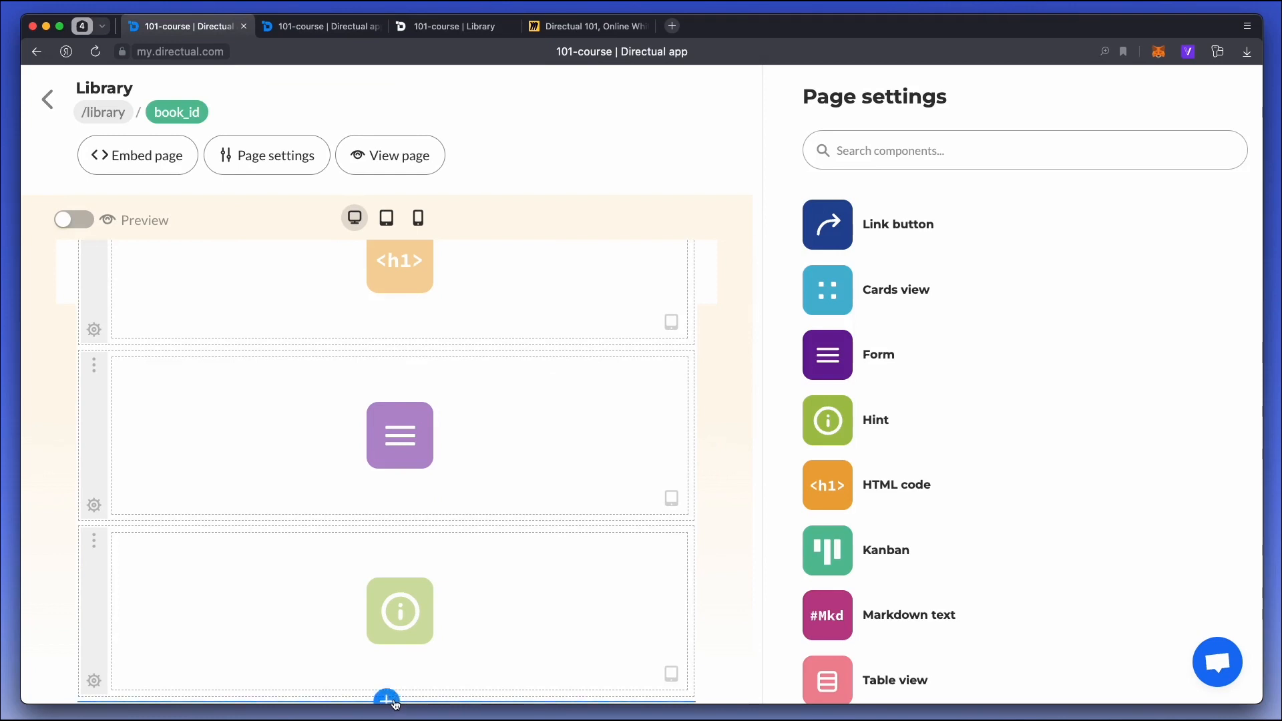
scroll(422, 624, "down", 3)
scroll(841, 545, "down", 4)
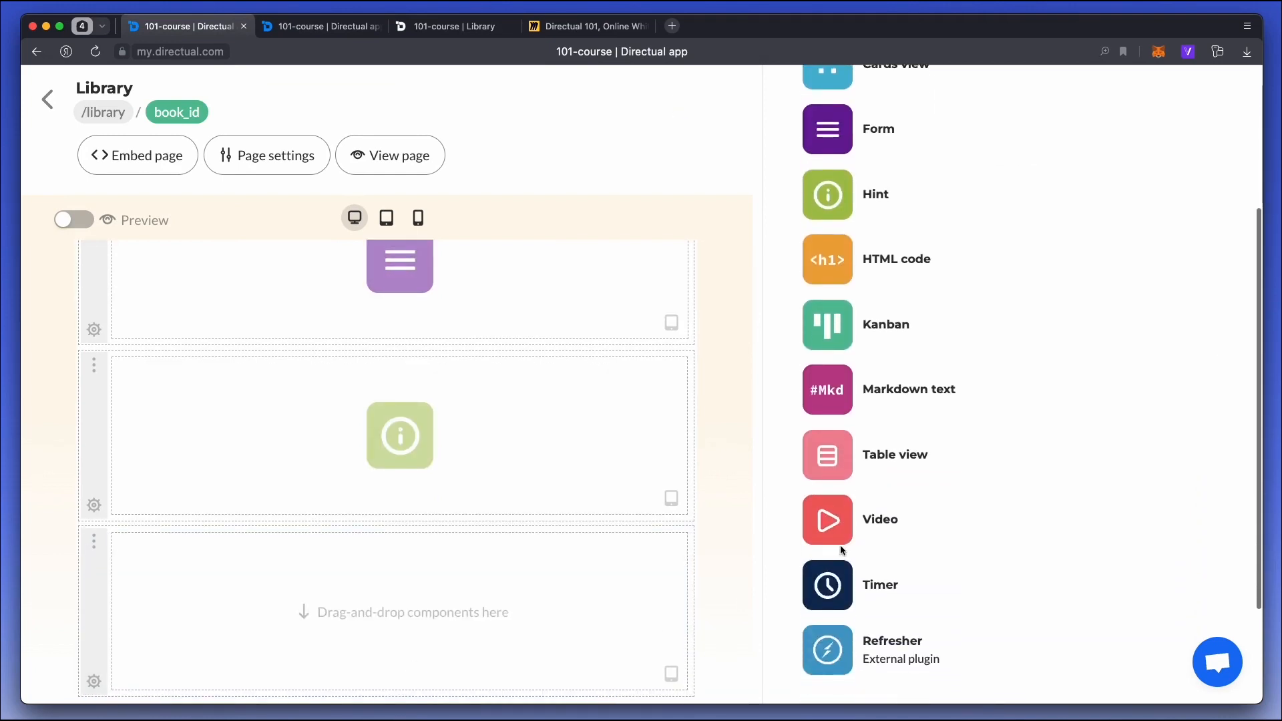
scroll(818, 156, "up", 2)
left_click_drag(828, 189, 418, 608)
left_click(471, 579)
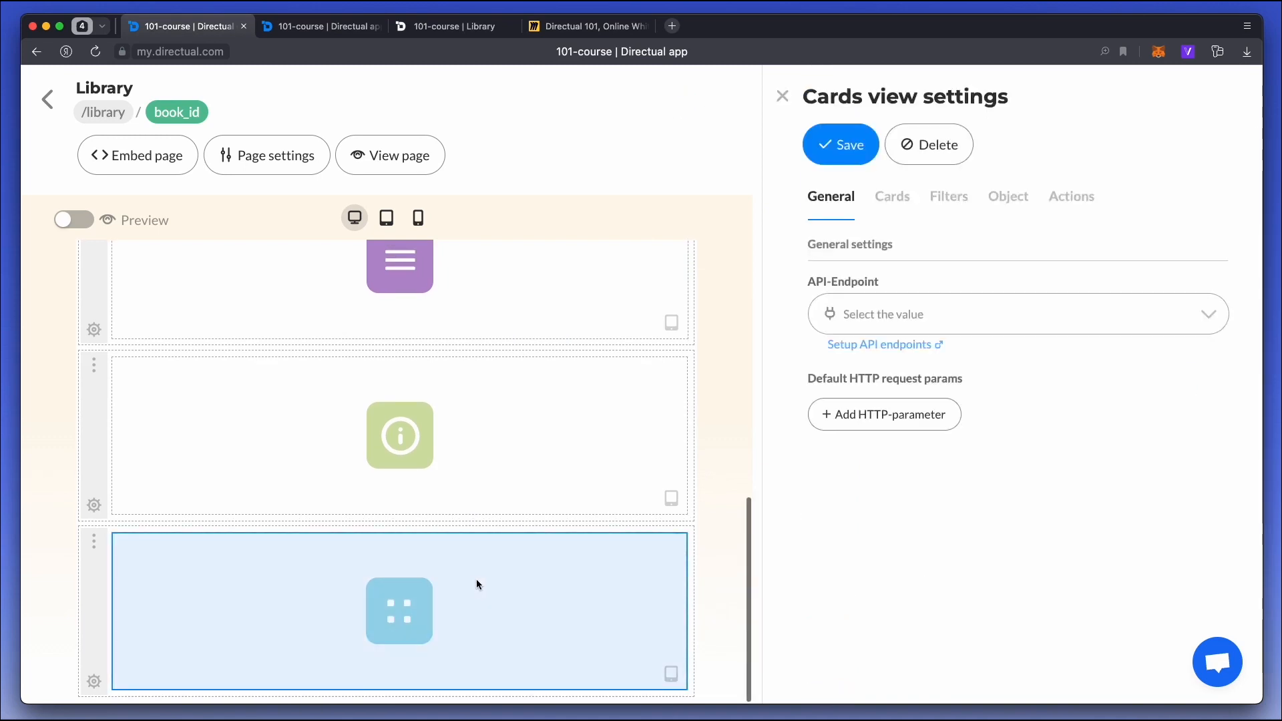
Connect the Cards view to the getBooksComments endpoint, title the list "Comments", and save.
left_click(876, 313)
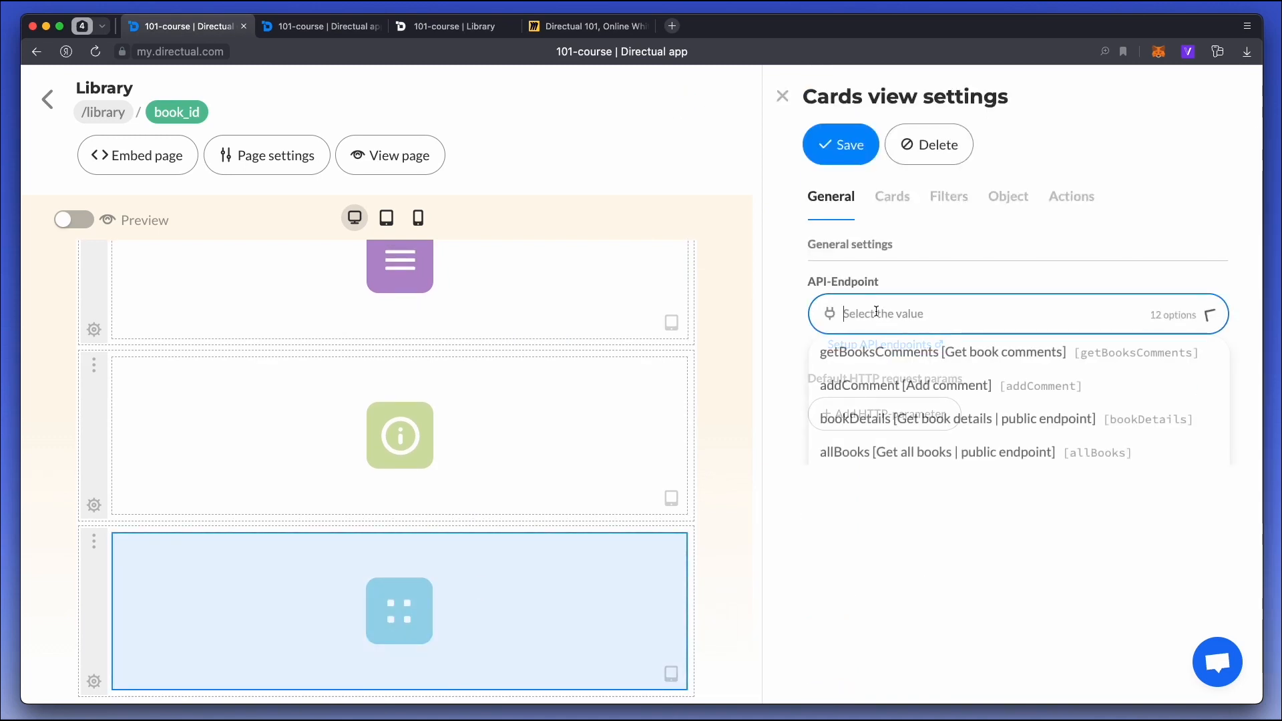
left_click(947, 354)
left_click(868, 408)
type("Comments")
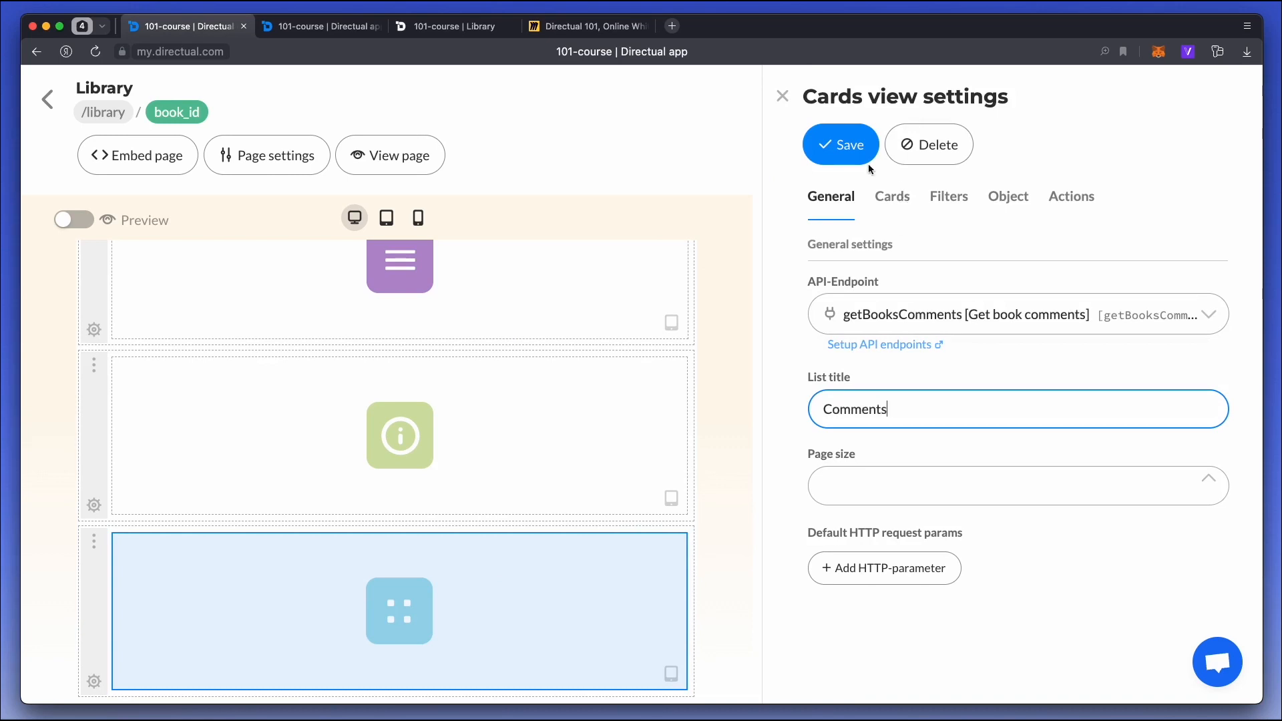
left_click(868, 162)
Configure the cards with Comment as header comment, Date as card text and the List layout, and save.
left_click(897, 200)
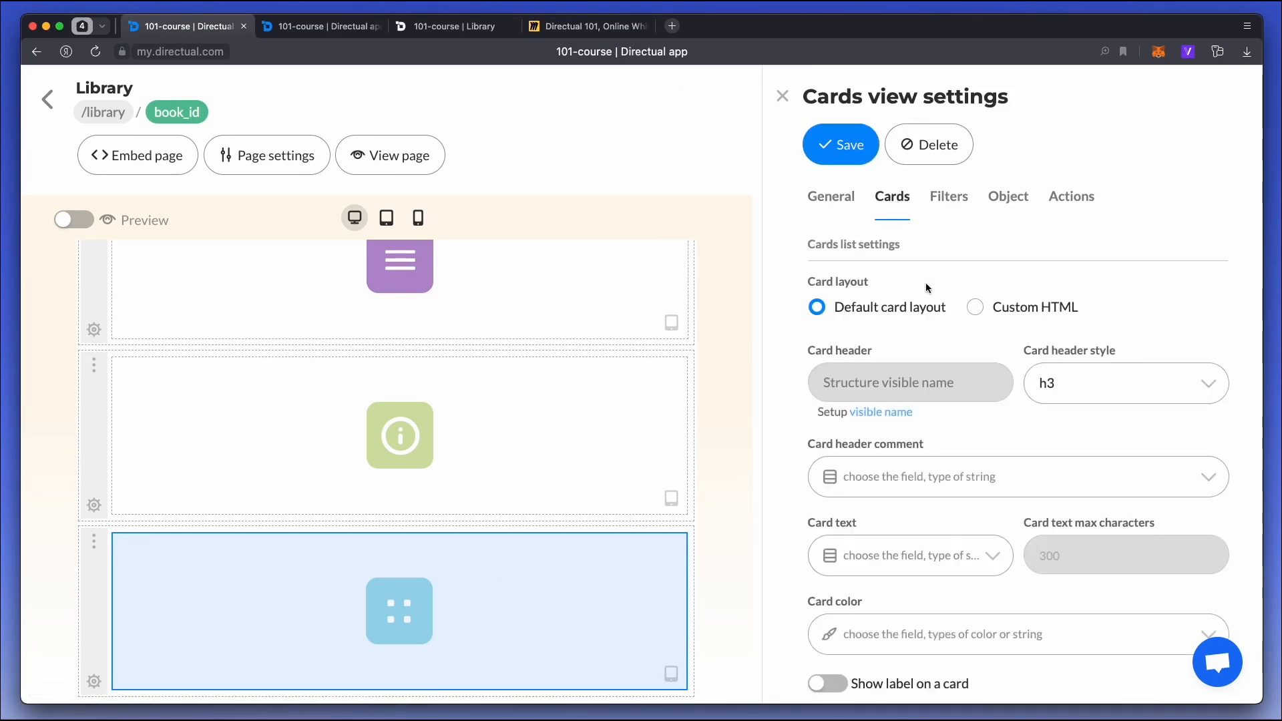
scroll(917, 292, "down", 3)
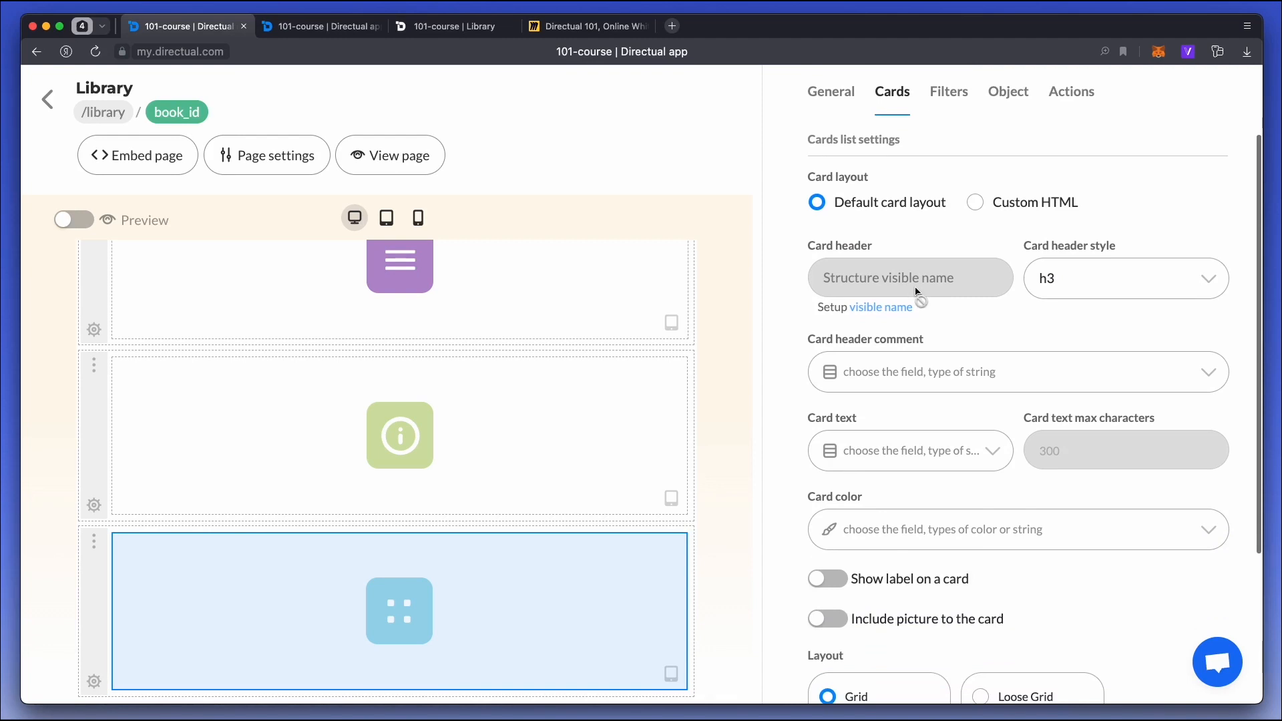
left_click(923, 374)
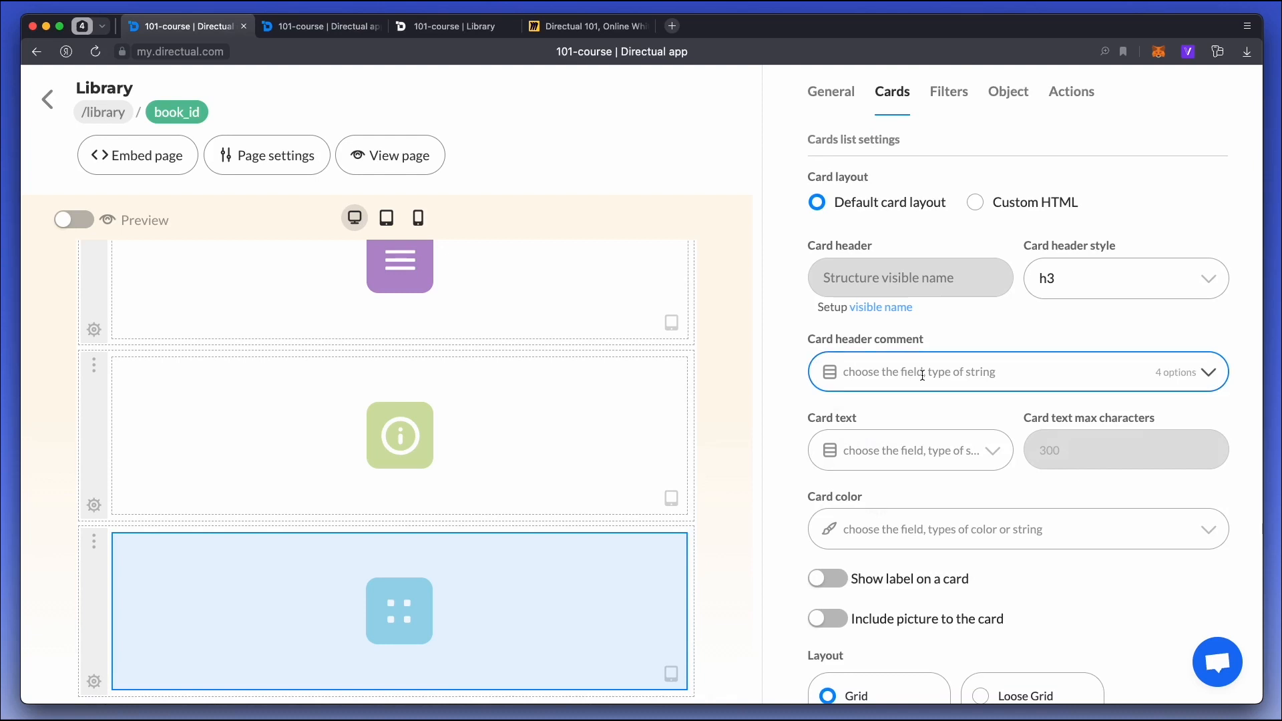
left_click(905, 450)
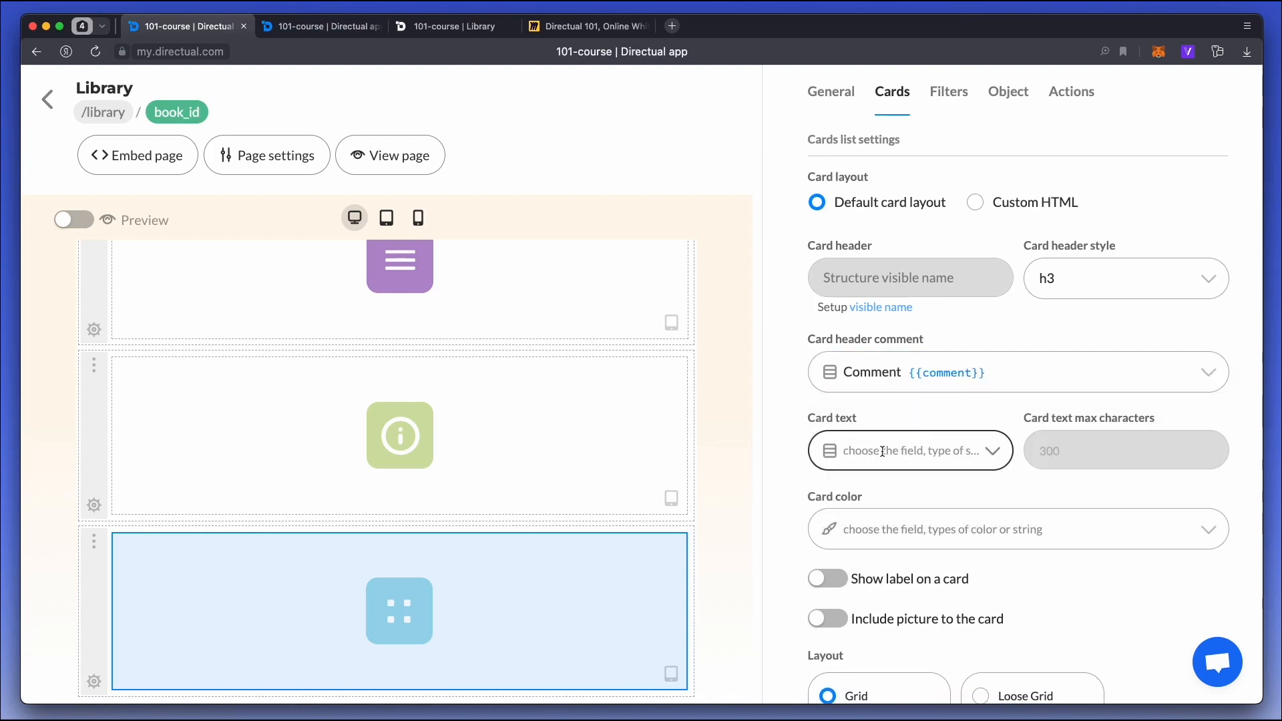
left_click(868, 522)
scroll(933, 352, "down", 5)
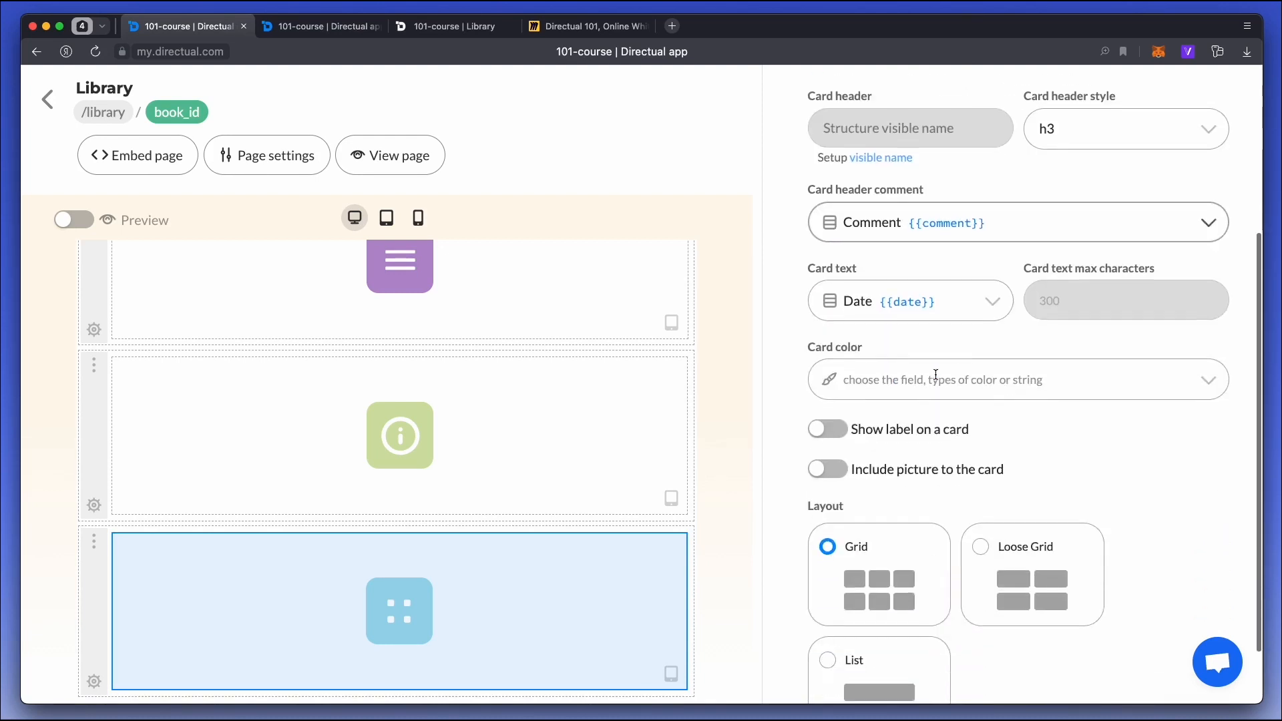
left_click(896, 605)
scroll(904, 355, "up", 5)
left_click(836, 140)
Submit the comment "Good one!" on the published Anna Karenina page.
left_click(446, 26)
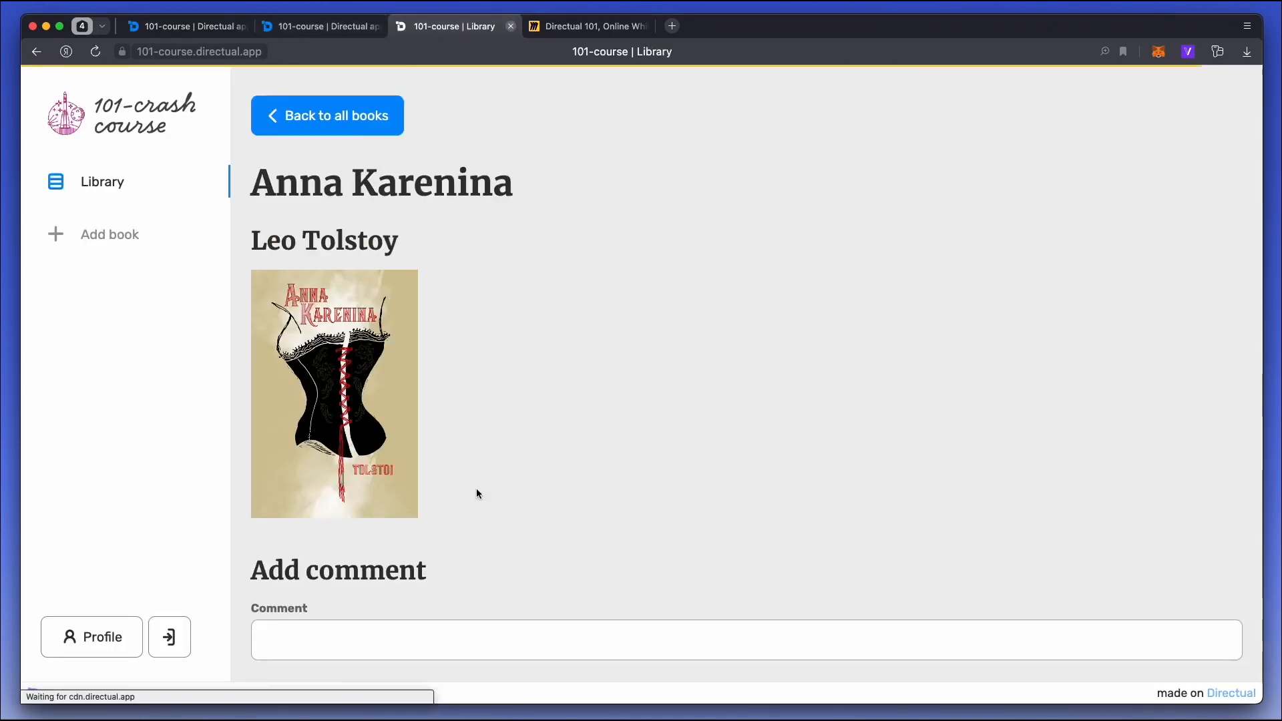
scroll(475, 493, "down", 5)
left_click(324, 386)
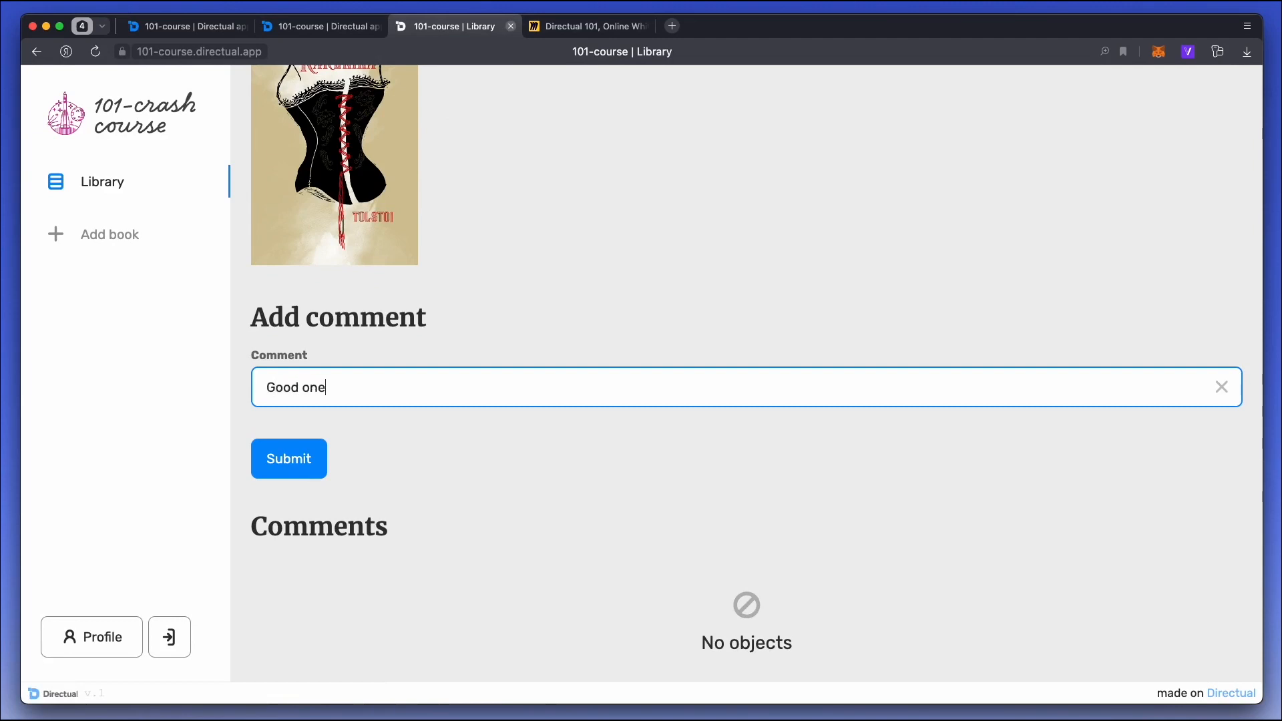
left_click(291, 454)
left_click(319, 476)
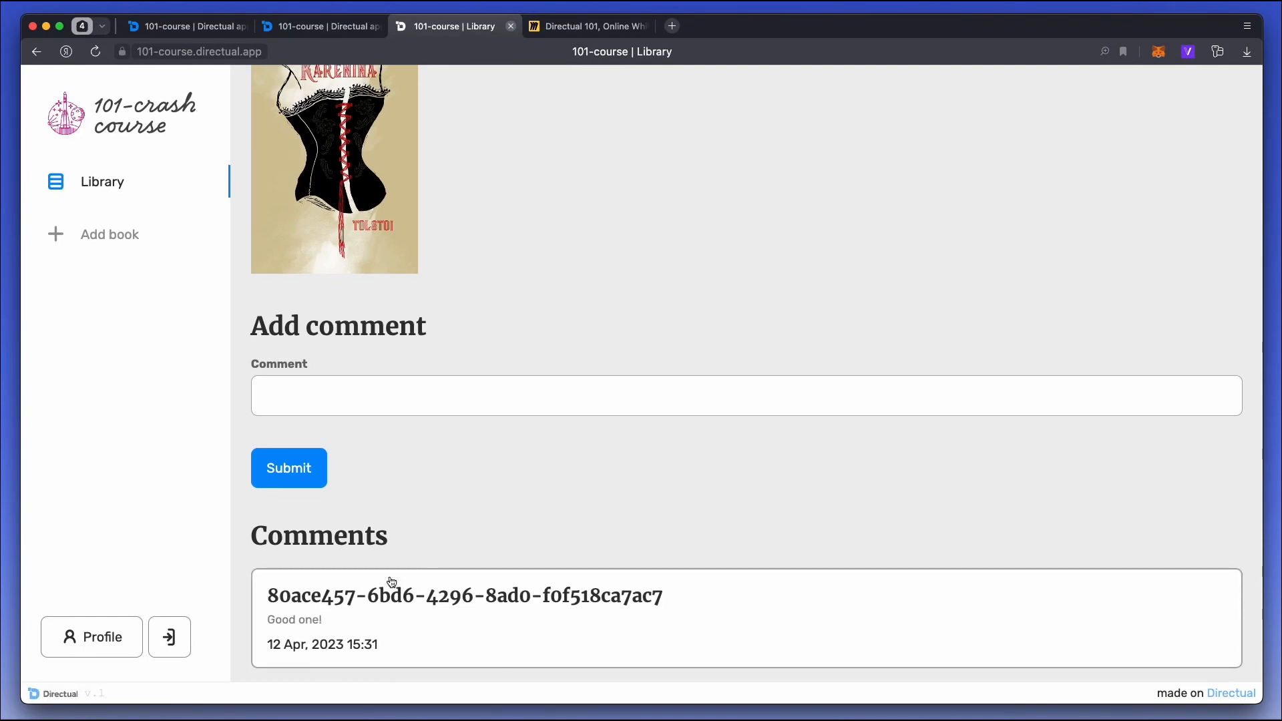
Set the visible name of the Comments structure to the Who commented field (user_id), and save and exit.
left_click(304, 27)
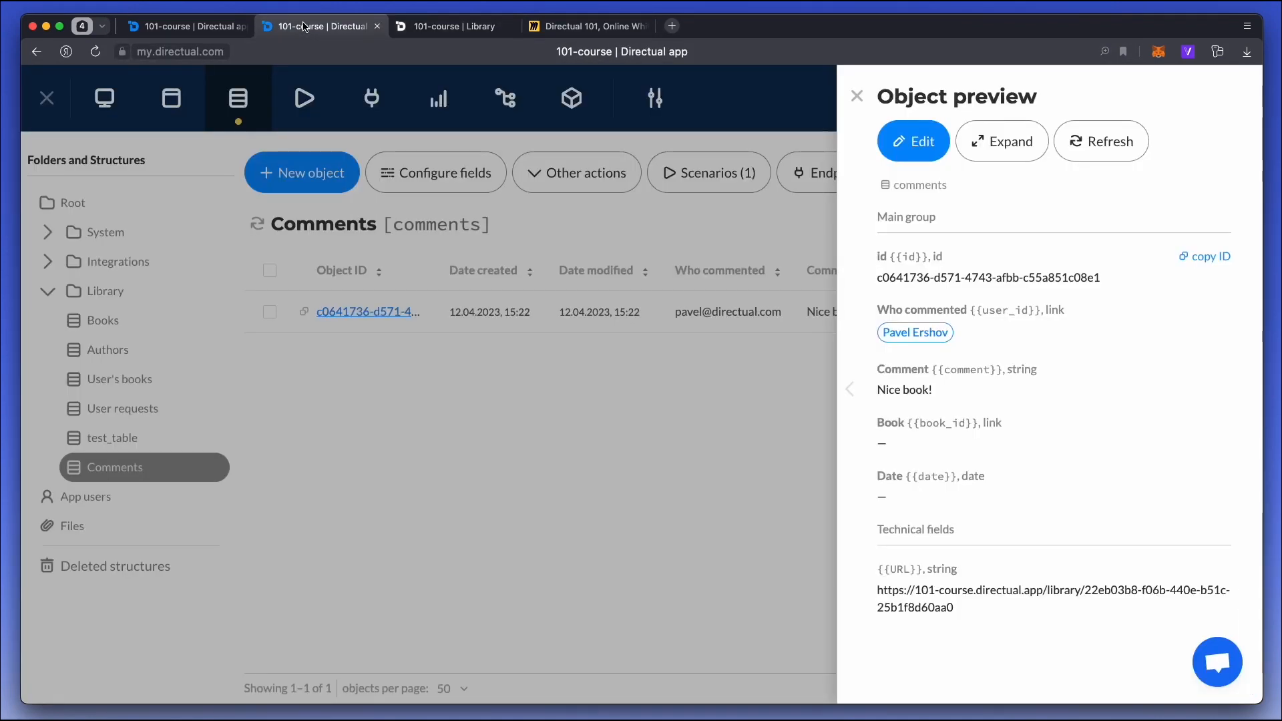
left_click(430, 418)
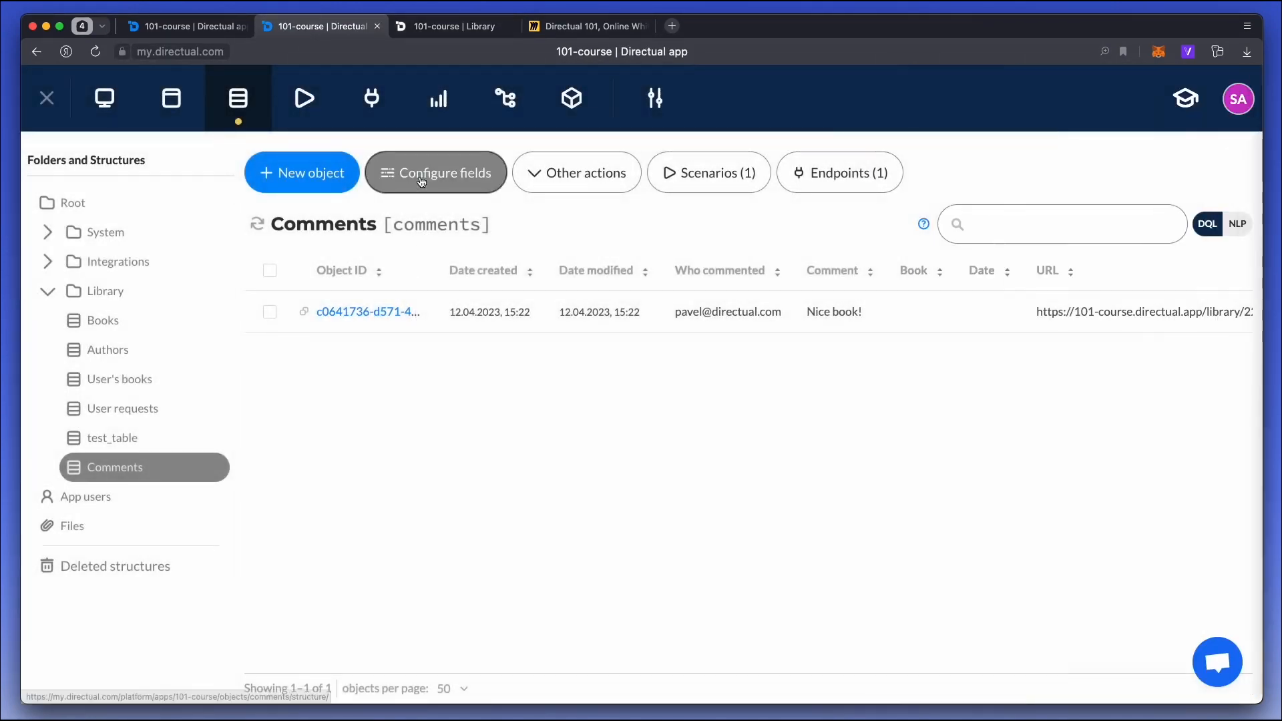
left_click(423, 181)
left_click(195, 237)
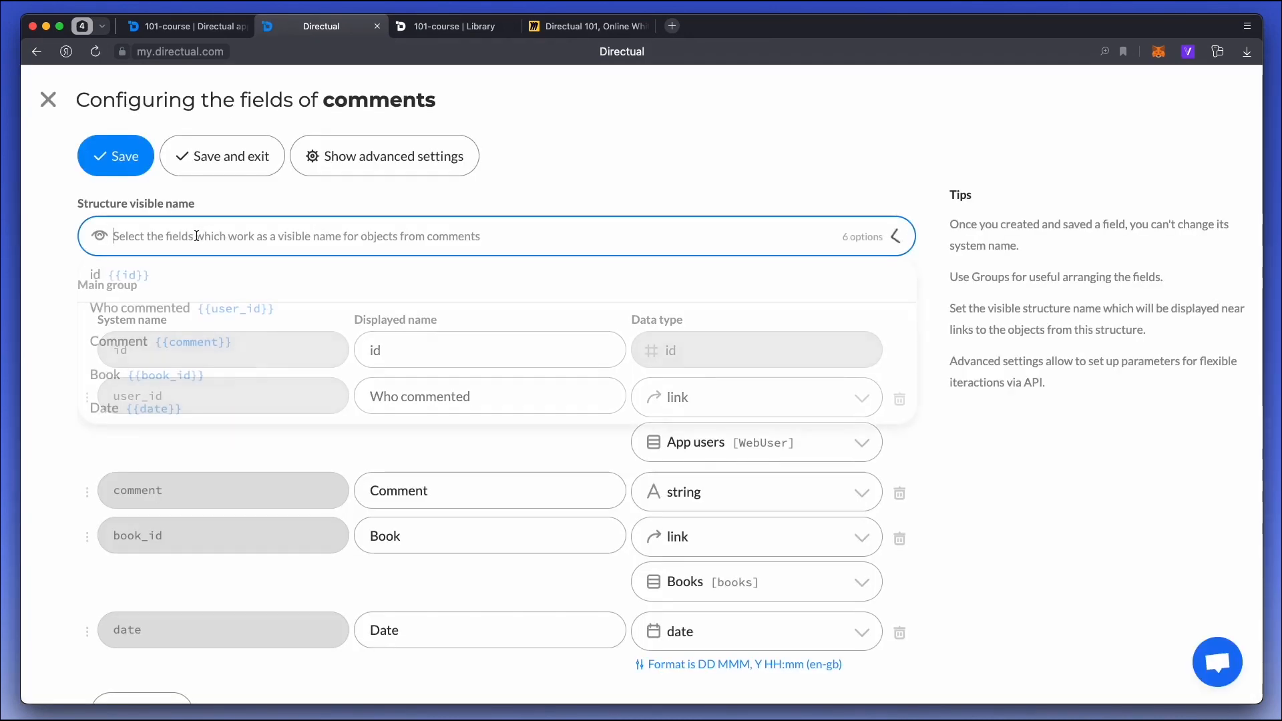
scroll(160, 286, "down", 1)
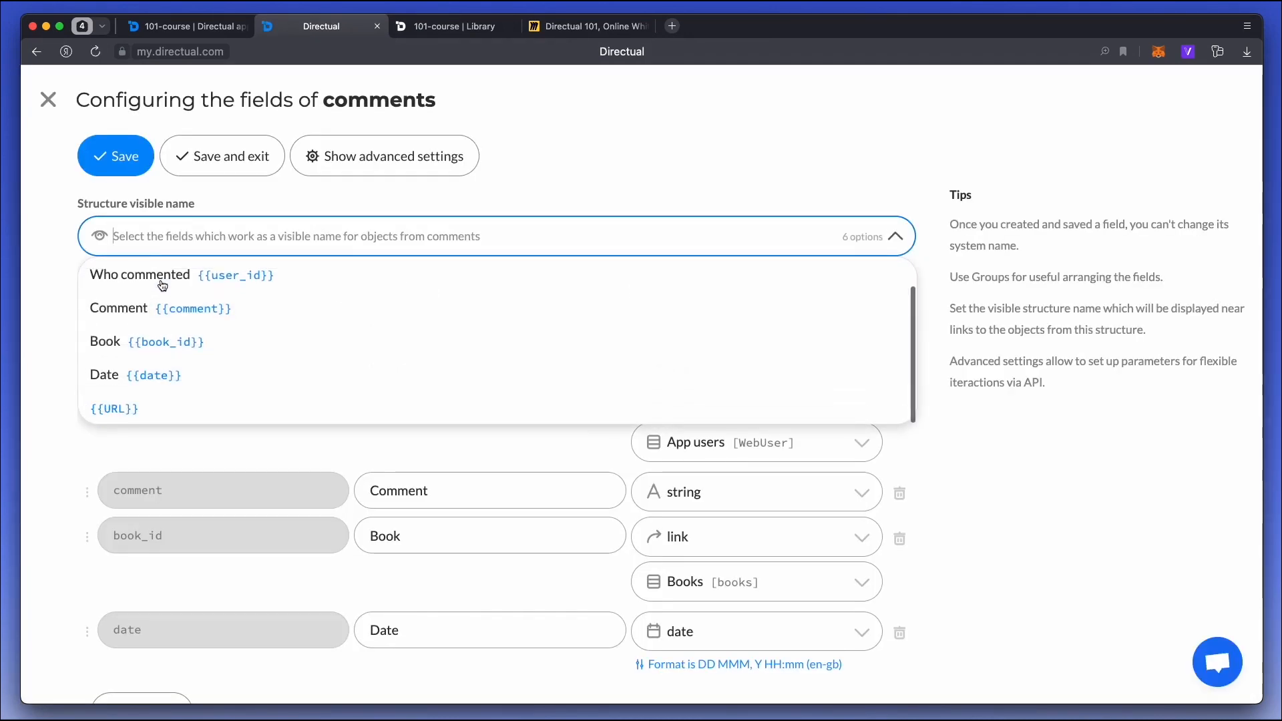
left_click(240, 288)
left_click(223, 158)
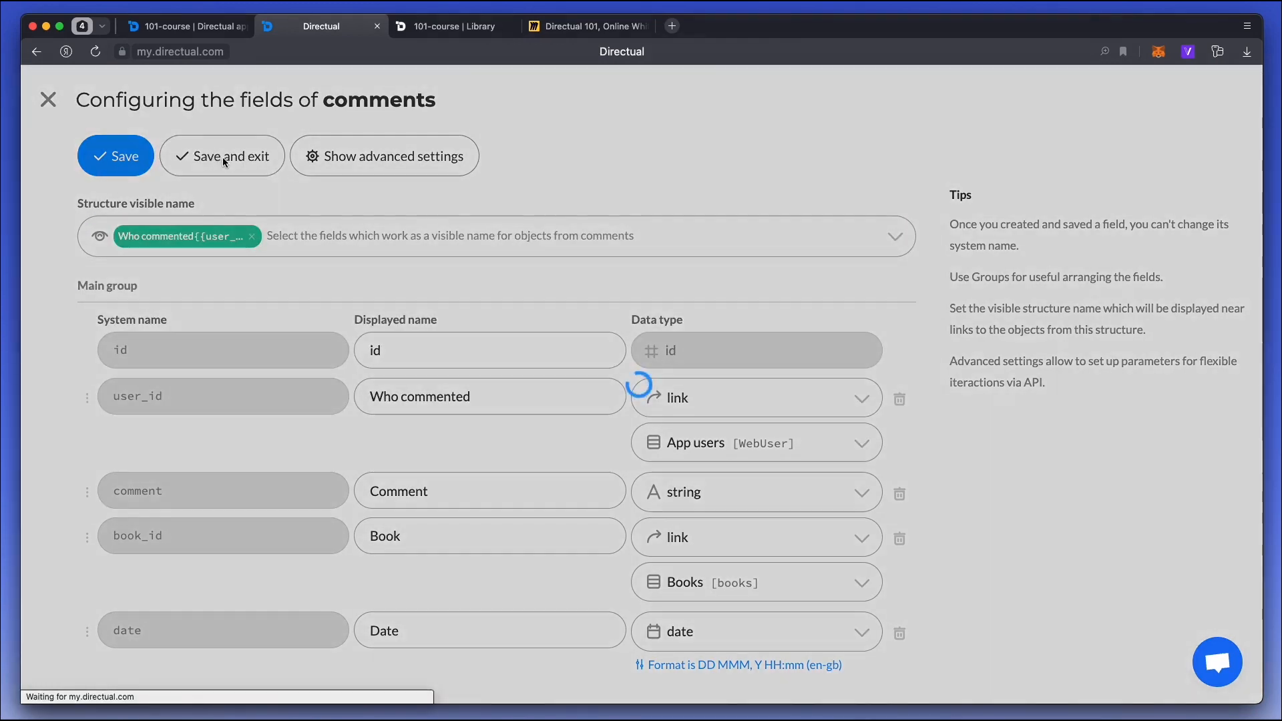
Reload the published book page and check the header of the comment card.
left_click(454, 26)
key("super+r")
scroll(545, 444, "down", 4)
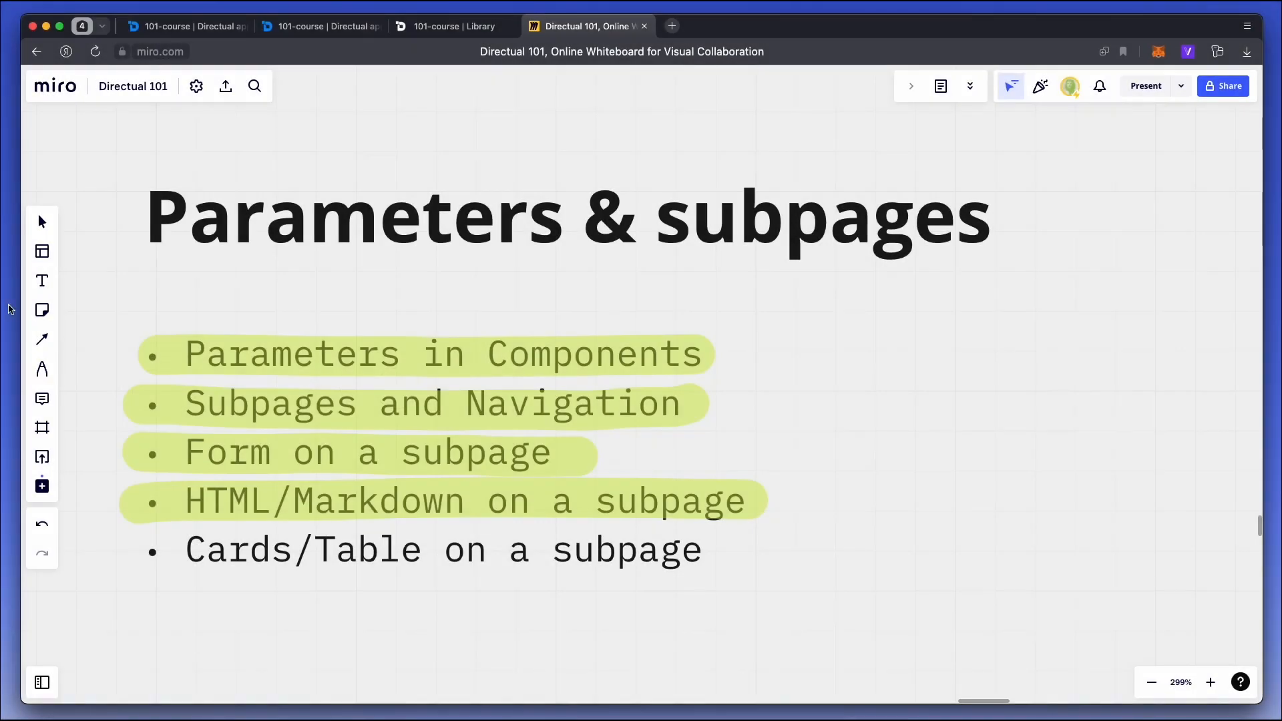
Highlight the "Cards/Table on a subpage" item on the Miro board.
left_click(42, 369)
left_click_drag(130, 558, 704, 549)
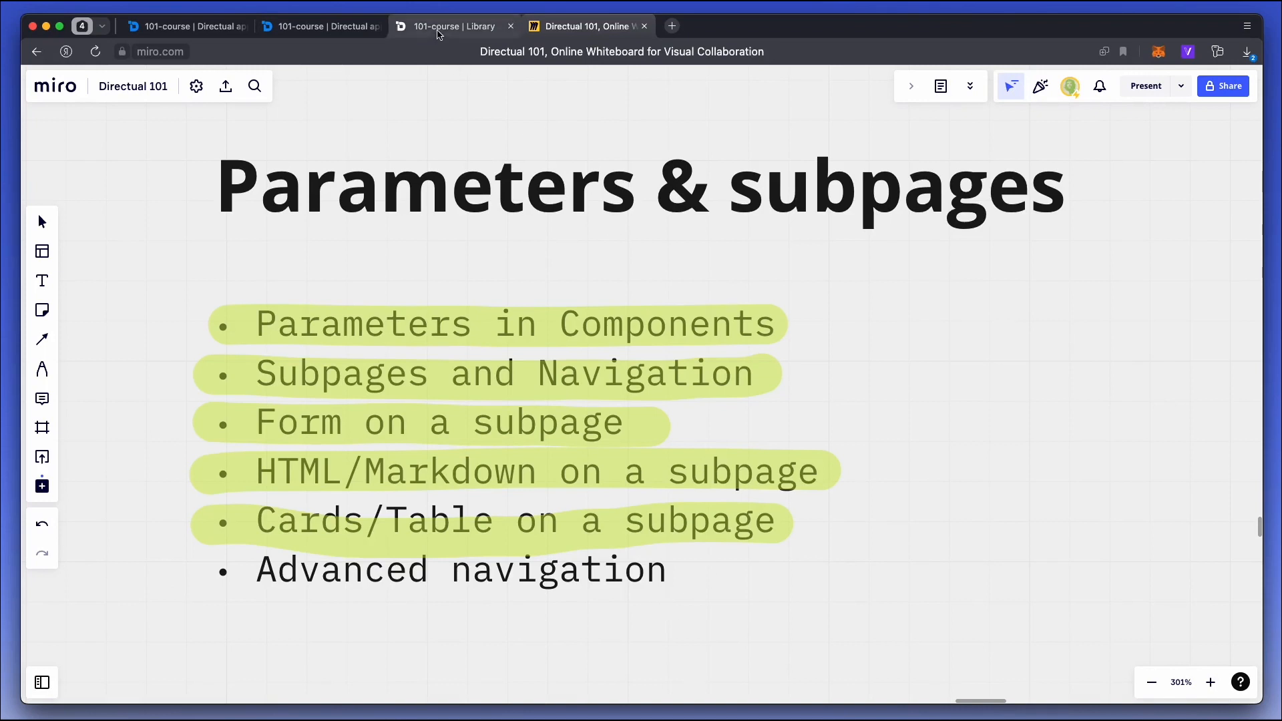
Switch to the published library and look over the page of The Idiot.
left_click(440, 34)
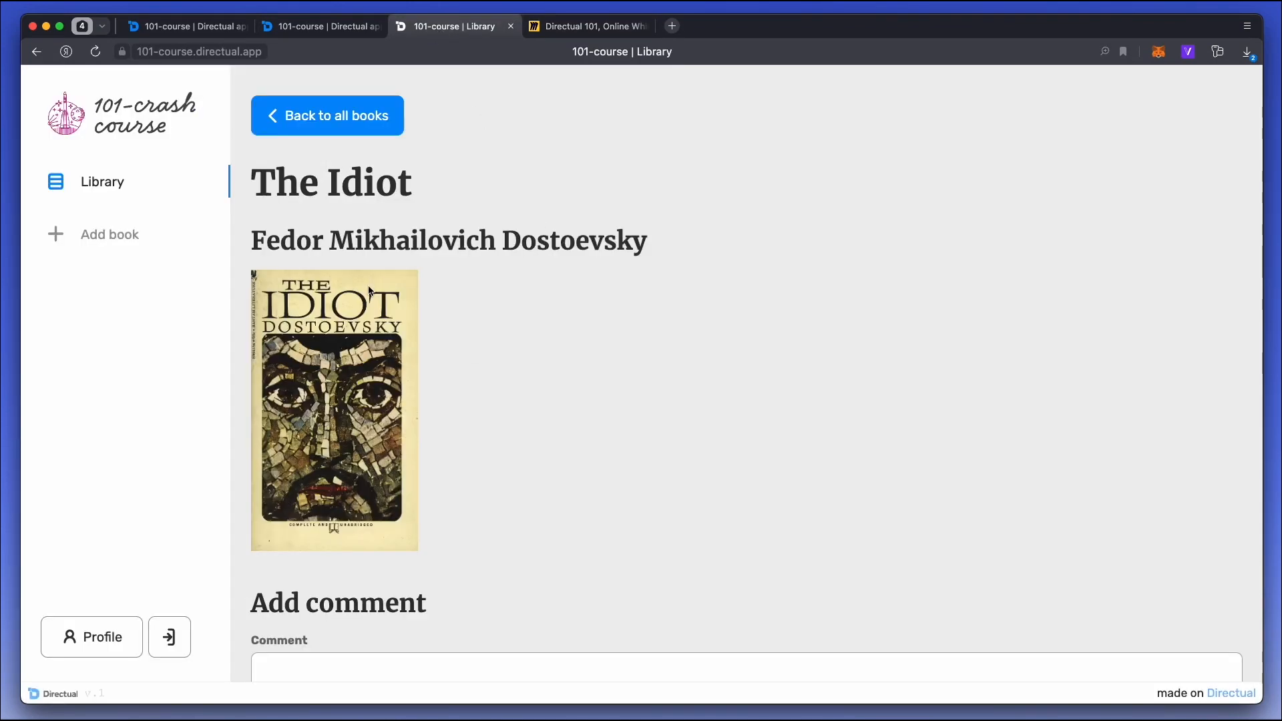
scroll(447, 285, "down", 3)
scroll(448, 284, "up", 3)
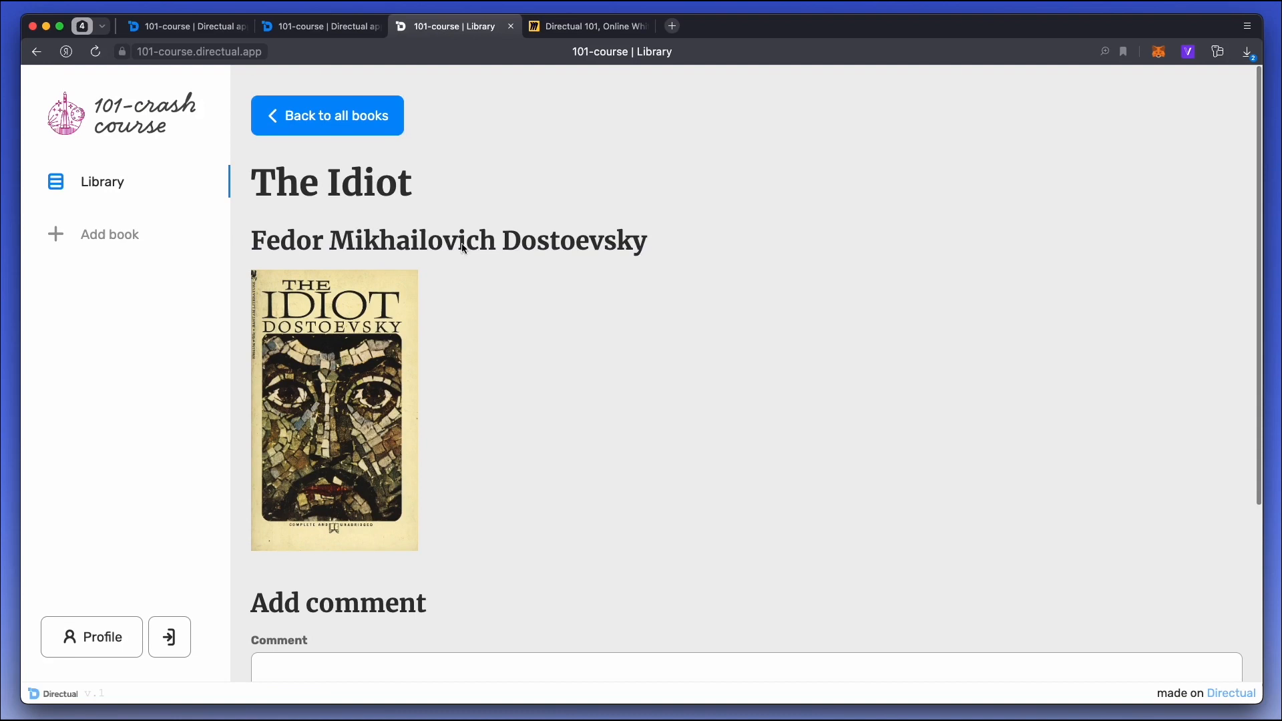
Add a field with the system name next_book_id to the Books structure.
left_click(291, 33)
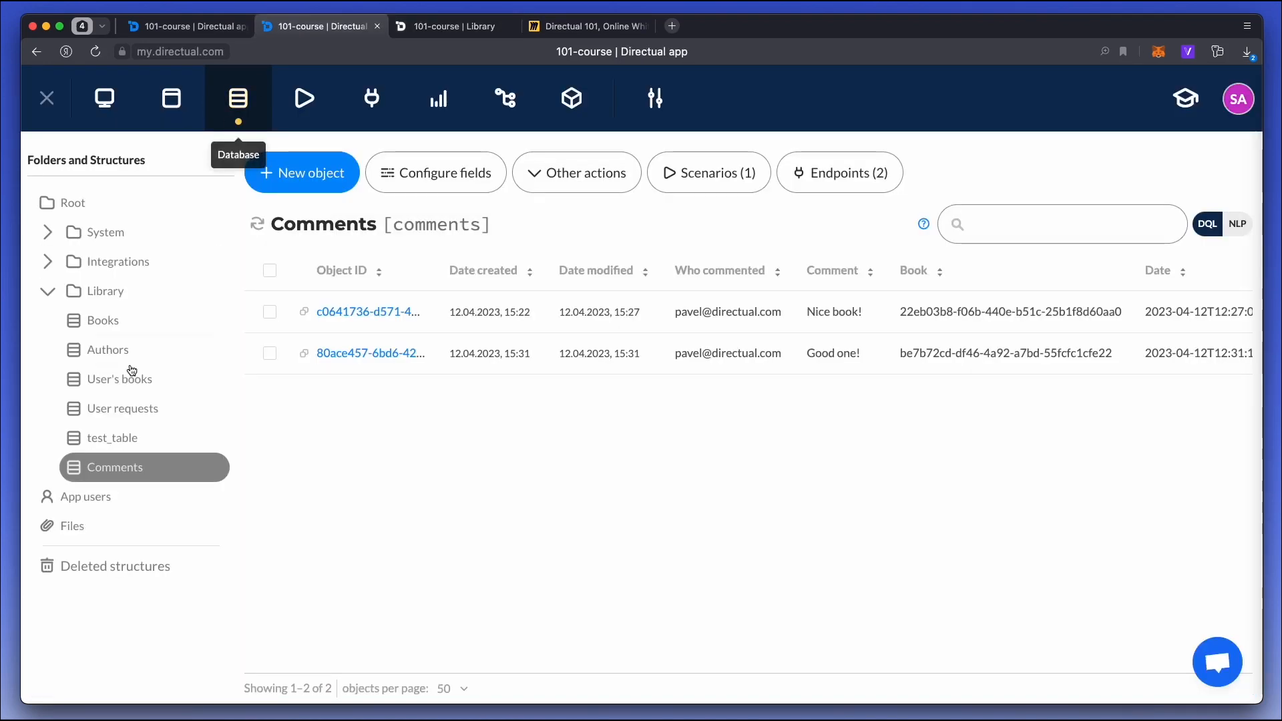
left_click(137, 322)
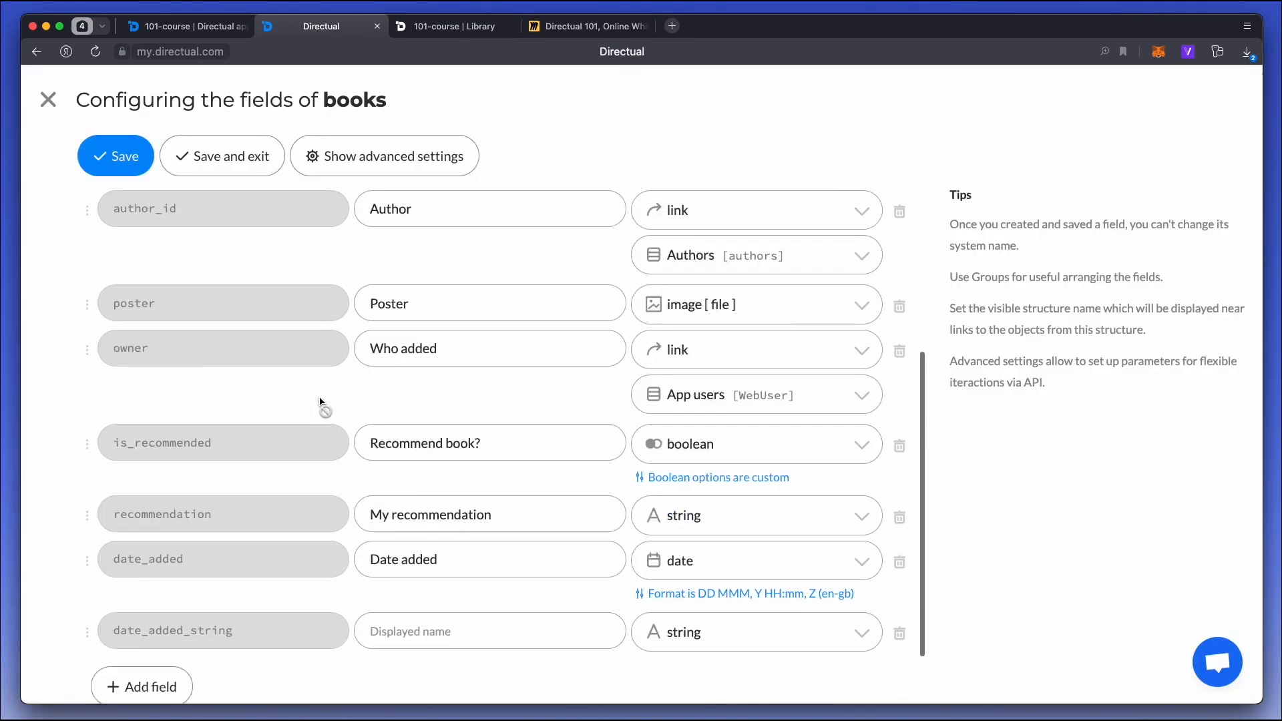
scroll(324, 408, "down", 3)
left_click(187, 609)
left_click(209, 601)
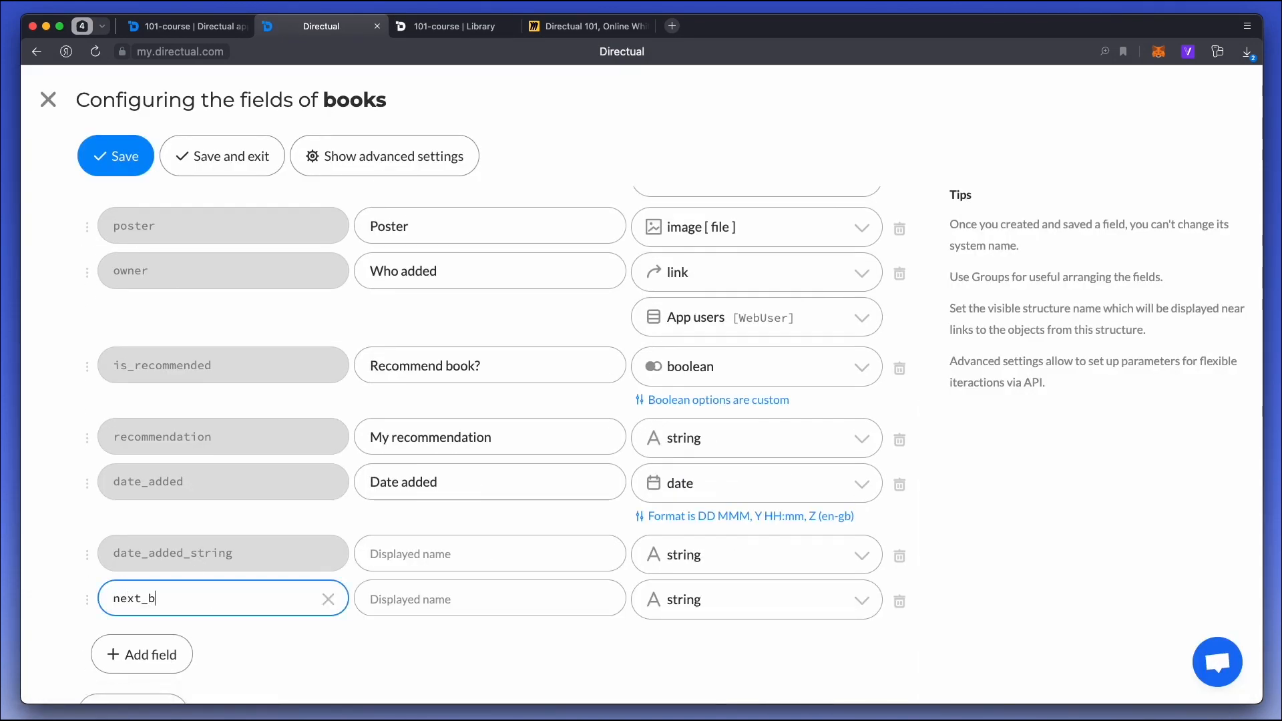
type("next_book_id")
Make next_book_id a link field pointing to the Books structure.
left_click(742, 602)
type("li")
key("Down")
key("Down")
key("Return")
left_click(745, 661)
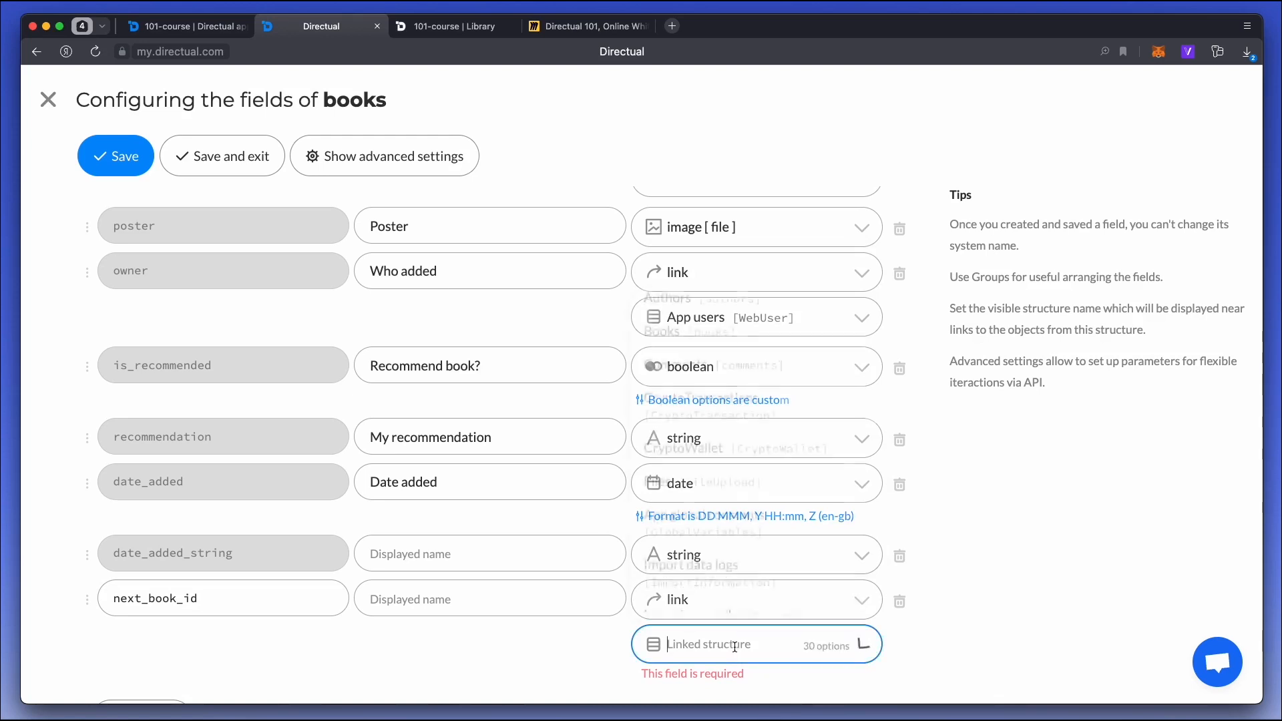
type("boo")
key("Return")
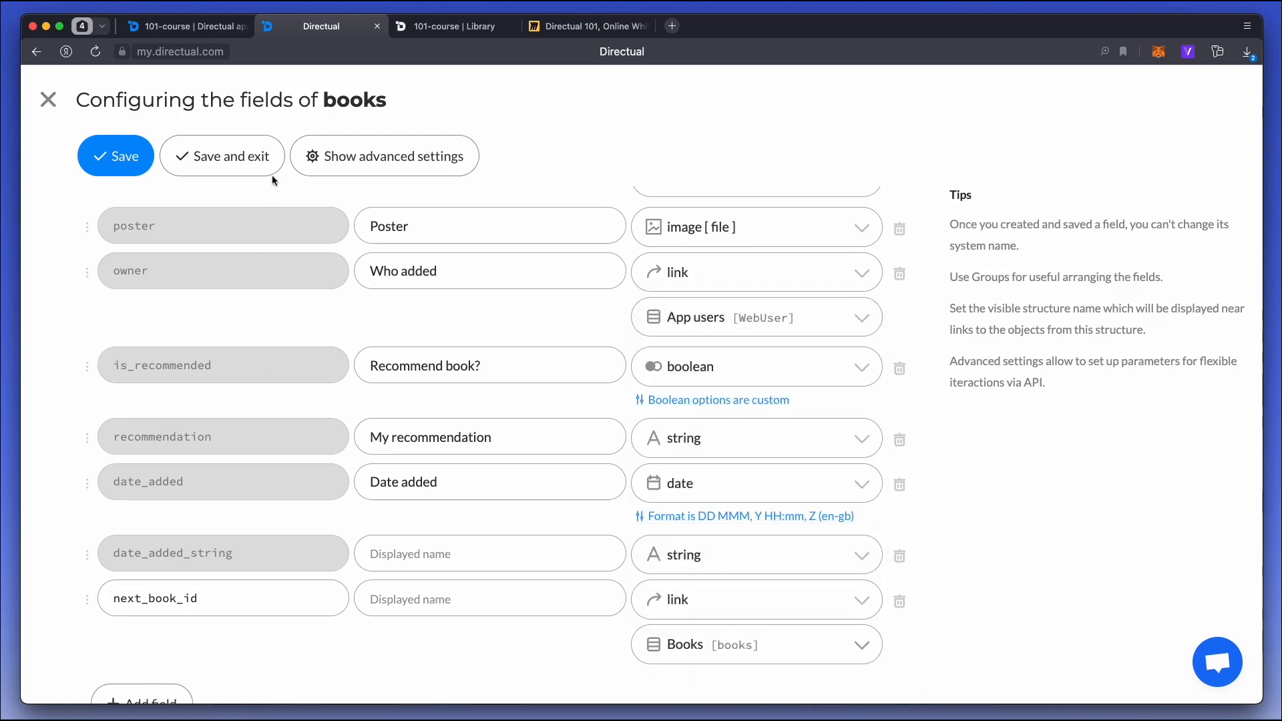
Save the Books field configuration and set next_book_id of The Idiot to the object ID of Anna Karenina, saving the record without event.
left_click(241, 154)
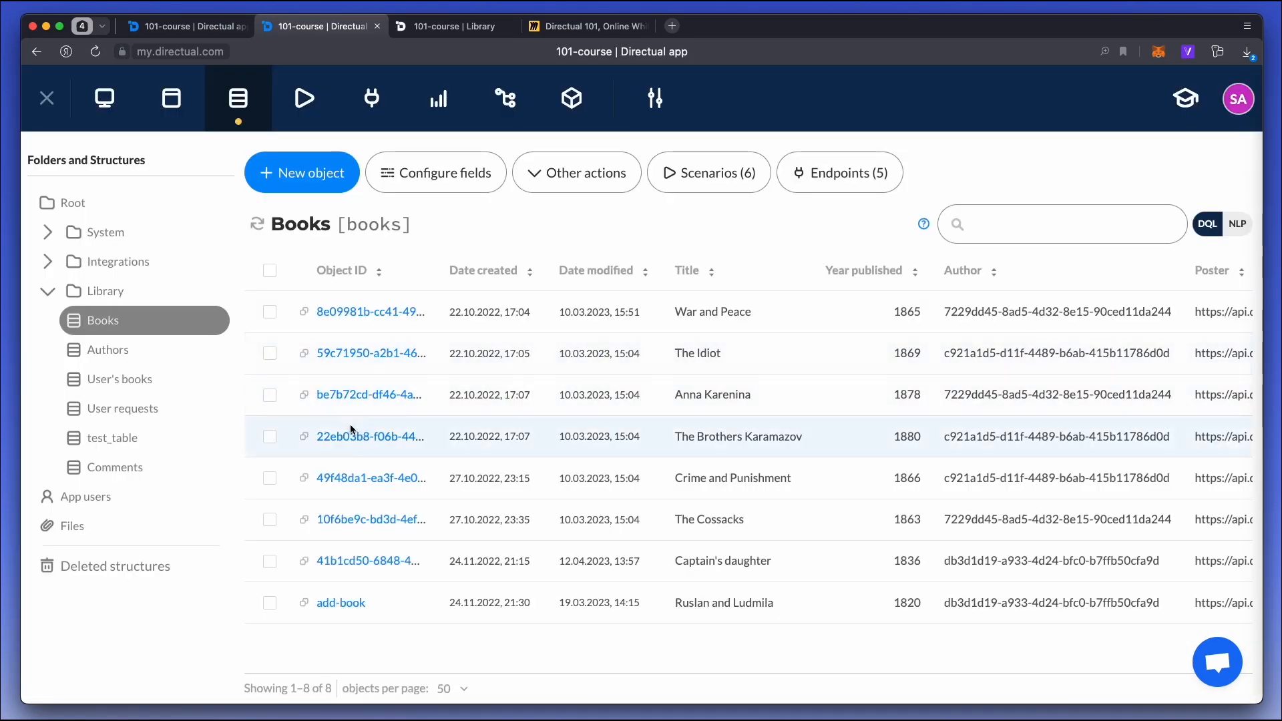
left_click(305, 396)
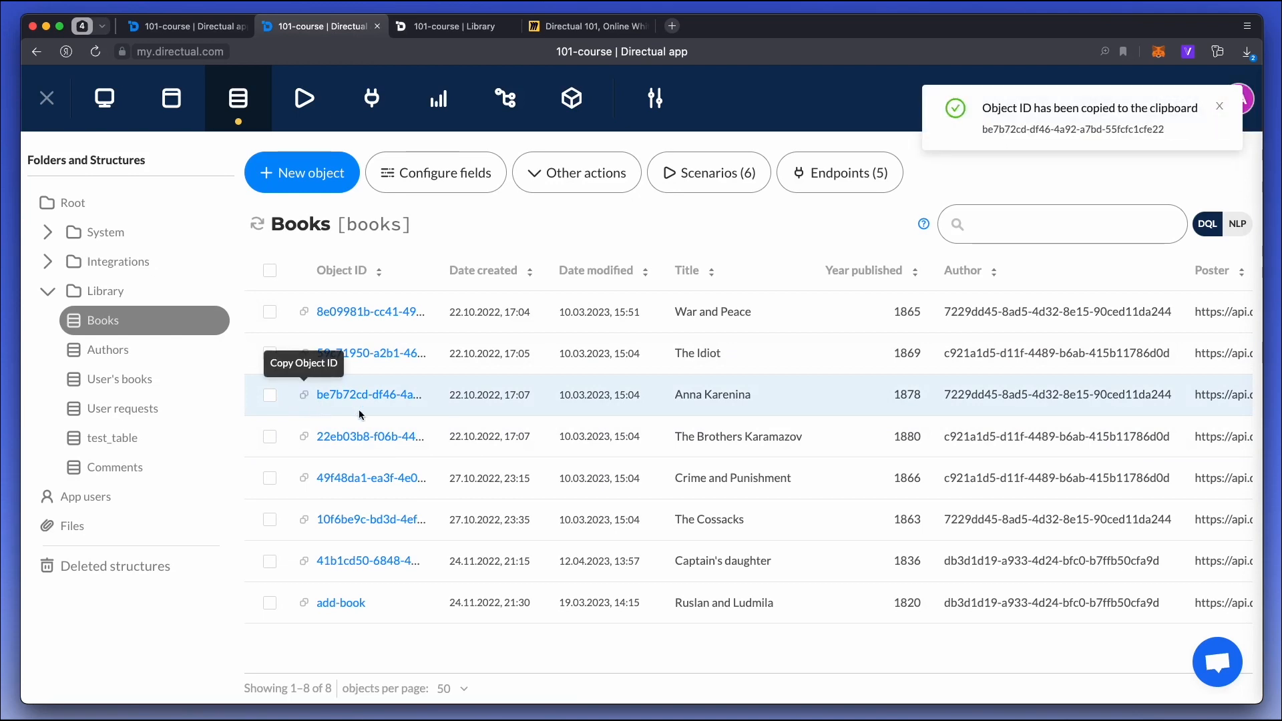
left_click(370, 353)
left_click(898, 142)
scroll(944, 601, "down", 6)
left_click(943, 607)
type("be7b72cd-df46-4a92-a7bd-55fcfc1cfe22")
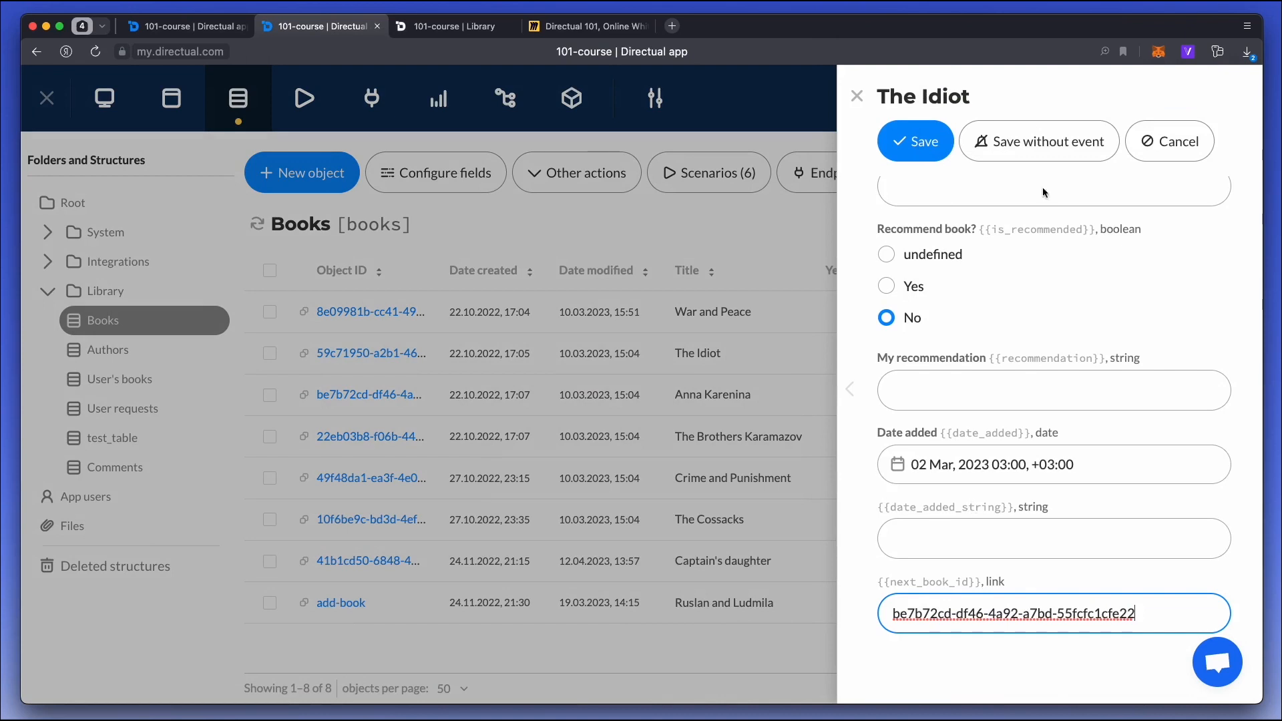
left_click(1010, 147)
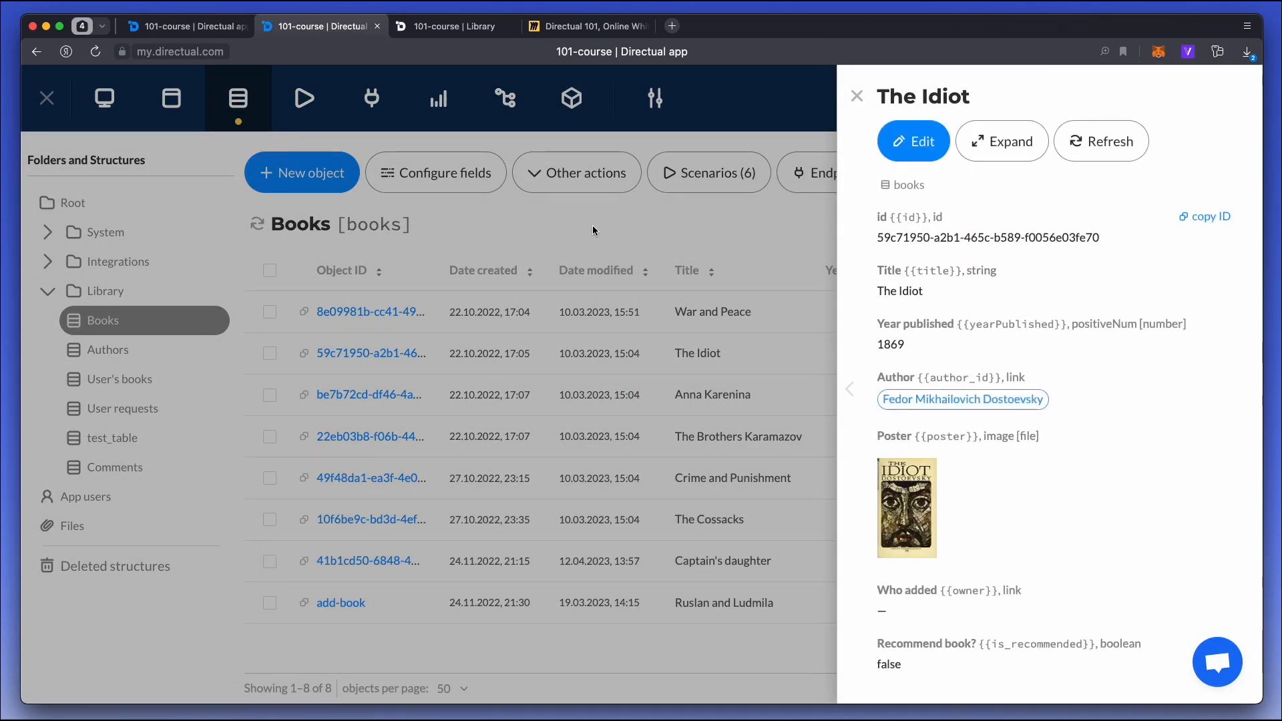
scroll(1033, 400, "down", 5)
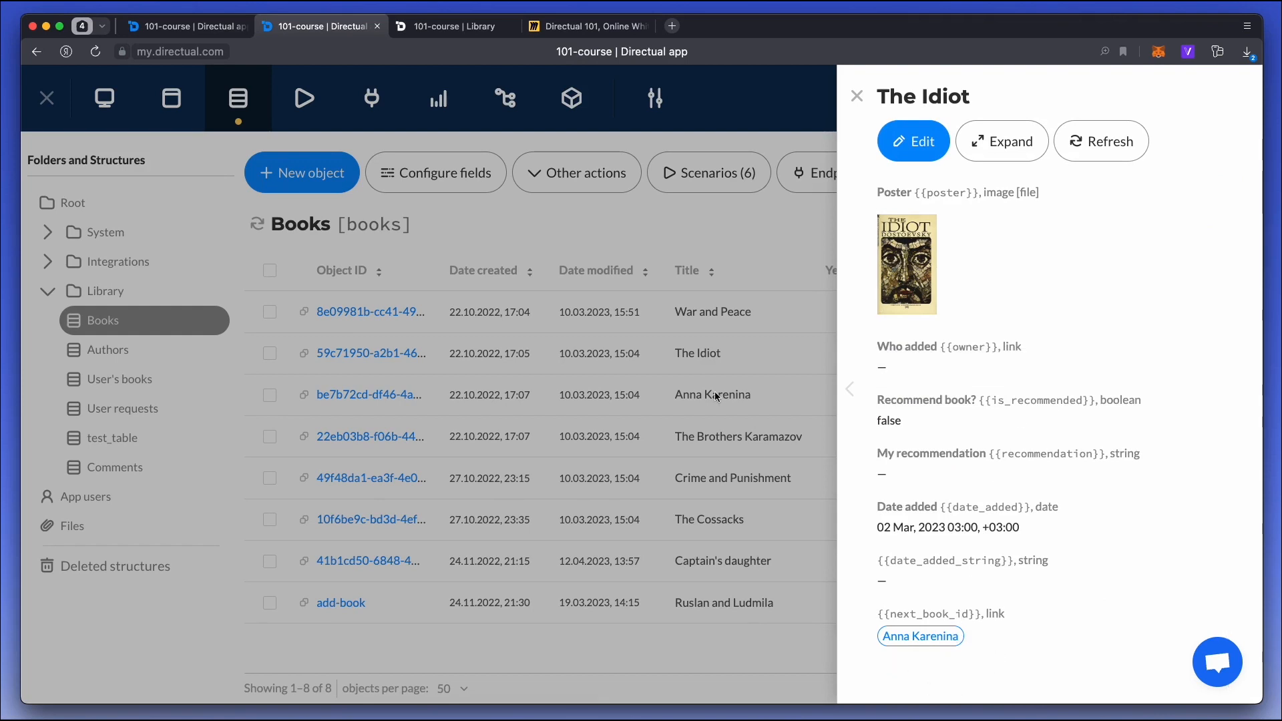
left_click(468, 225)
Add next_book_id to the fields for reading of the bookDetails API endpoint and save it.
left_click(372, 99)
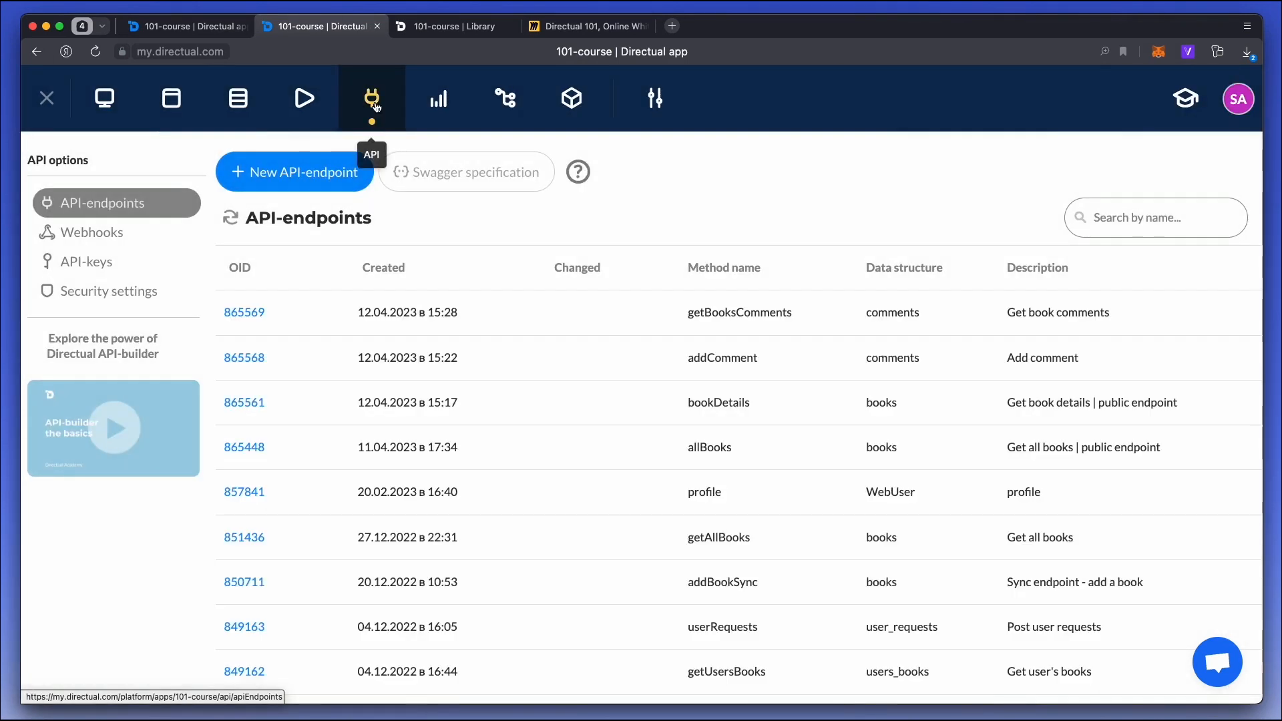
left_click(242, 403)
scroll(263, 389, "down", 5)
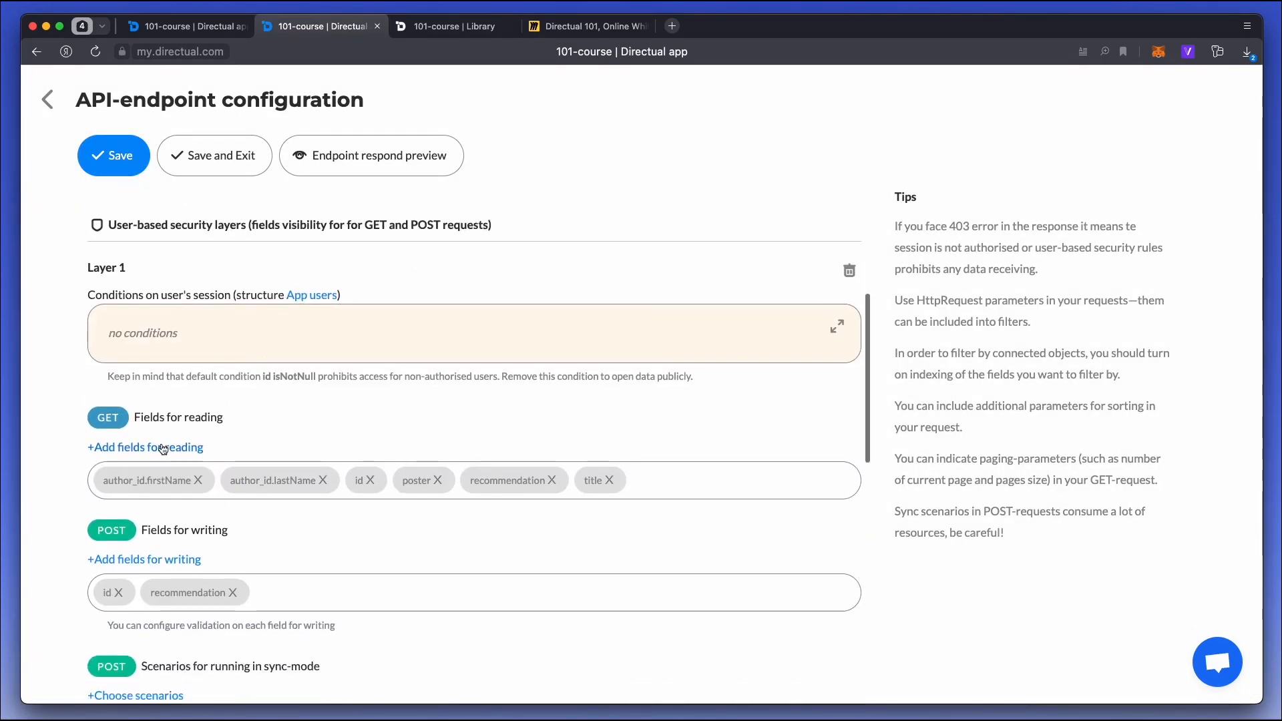
left_click(174, 447)
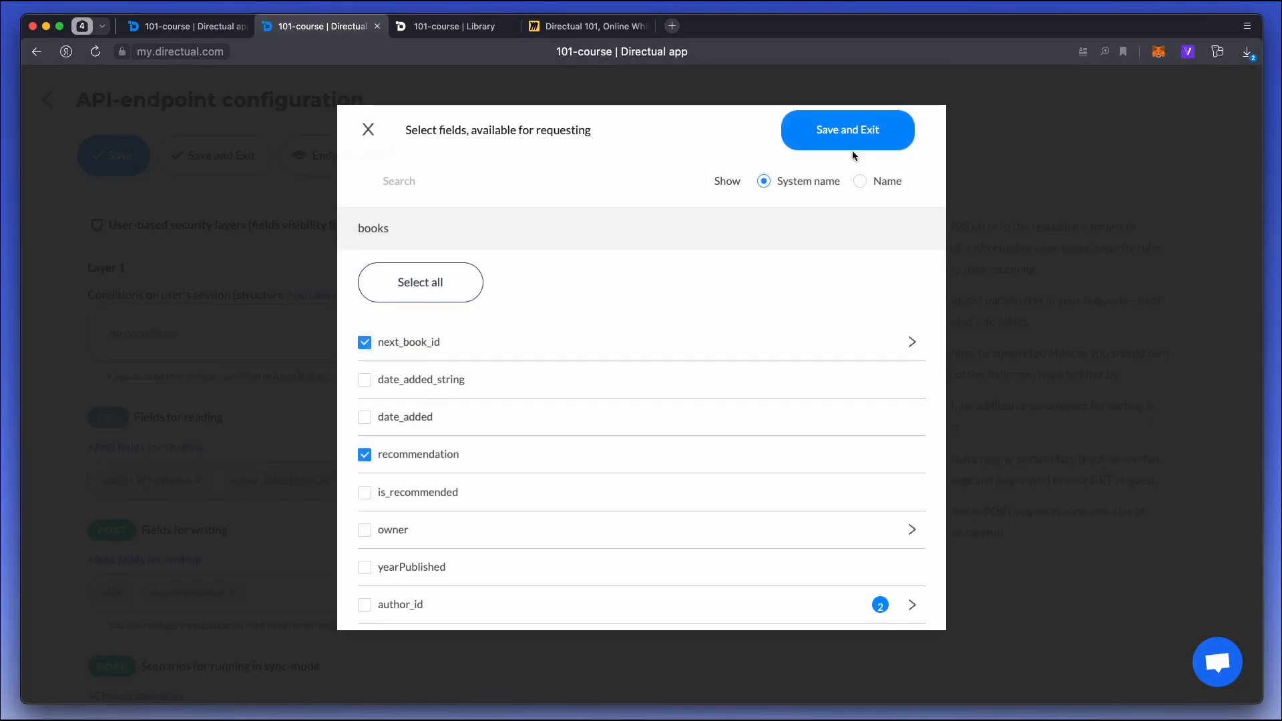
left_click(852, 149)
left_click(200, 162)
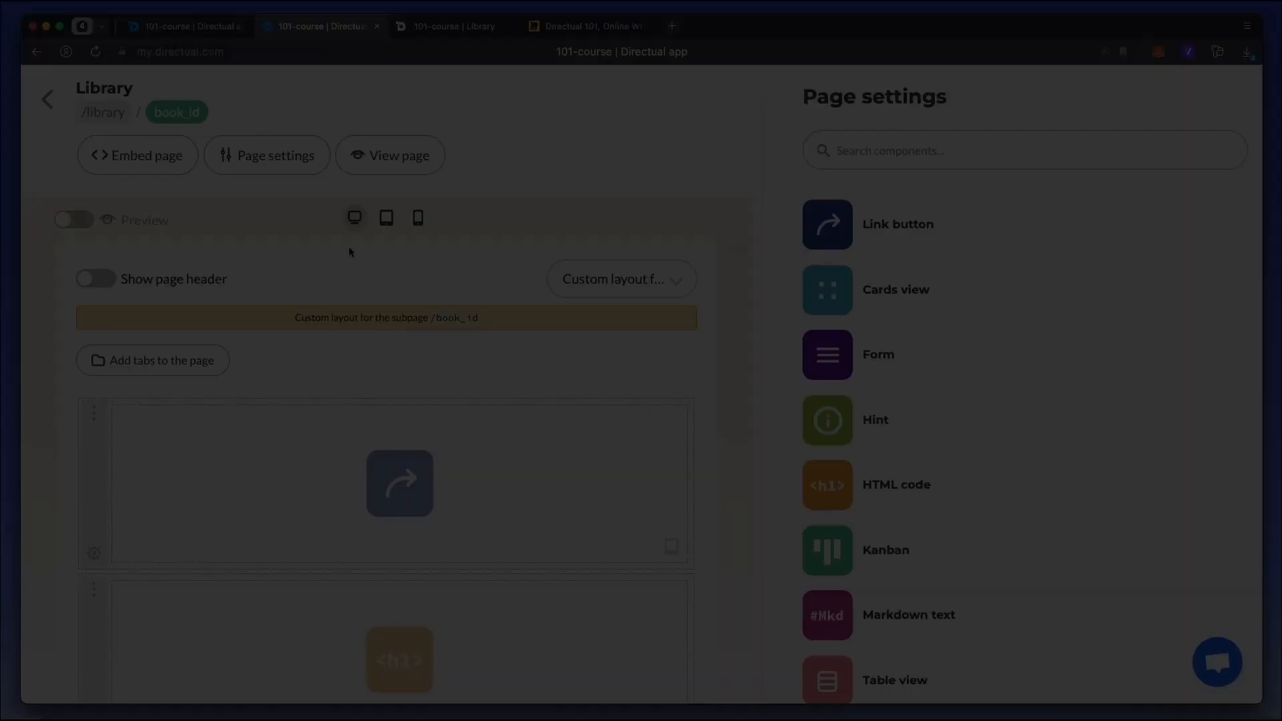
On the Library book_id subpage, insert a section between the HTML code and form components and place a link button labelled NEXT BOOK in it.
scroll(349, 248, "down", 4)
mouse_move(388, 493)
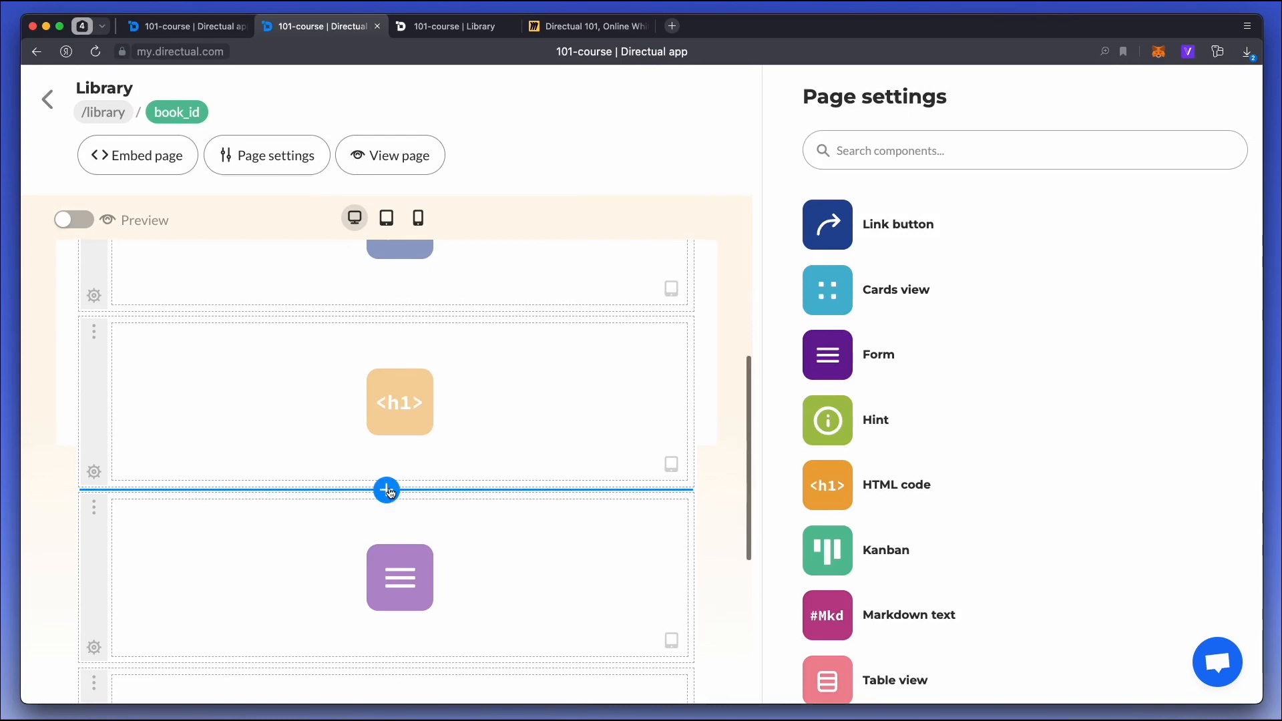
left_click(391, 494)
left_click(423, 543)
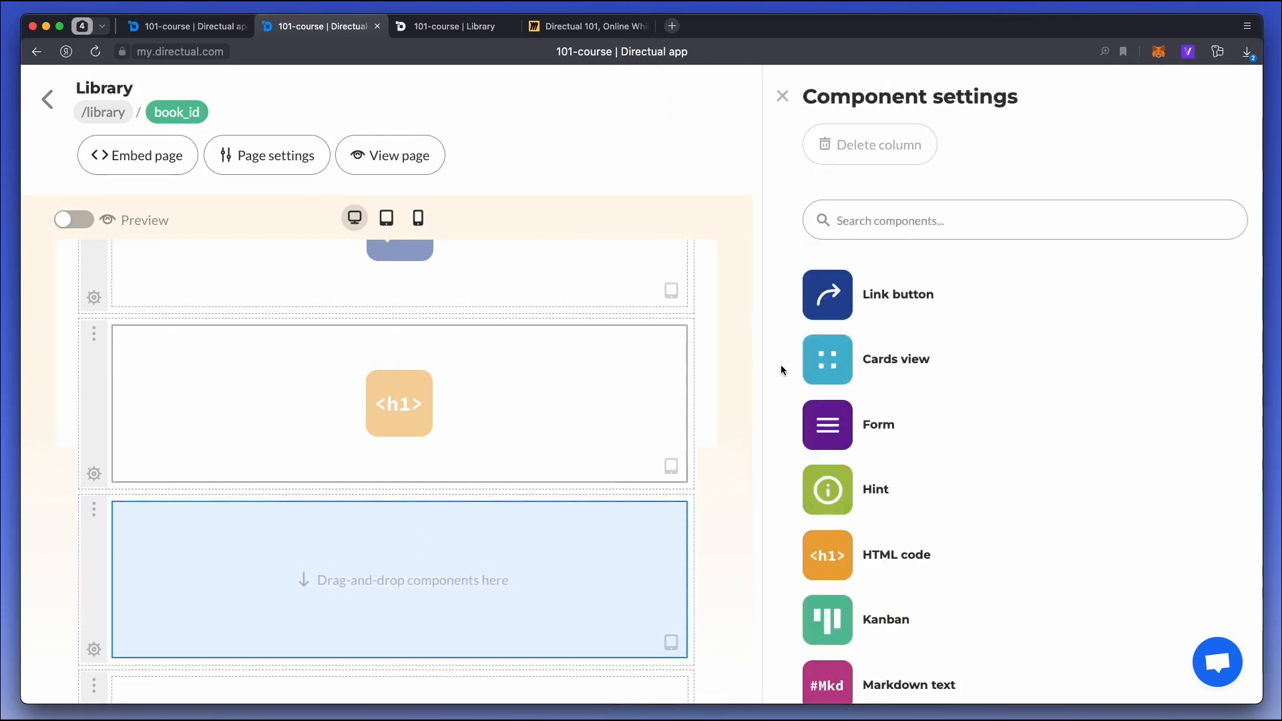
left_click_drag(791, 292, 234, 564)
left_click(851, 272)
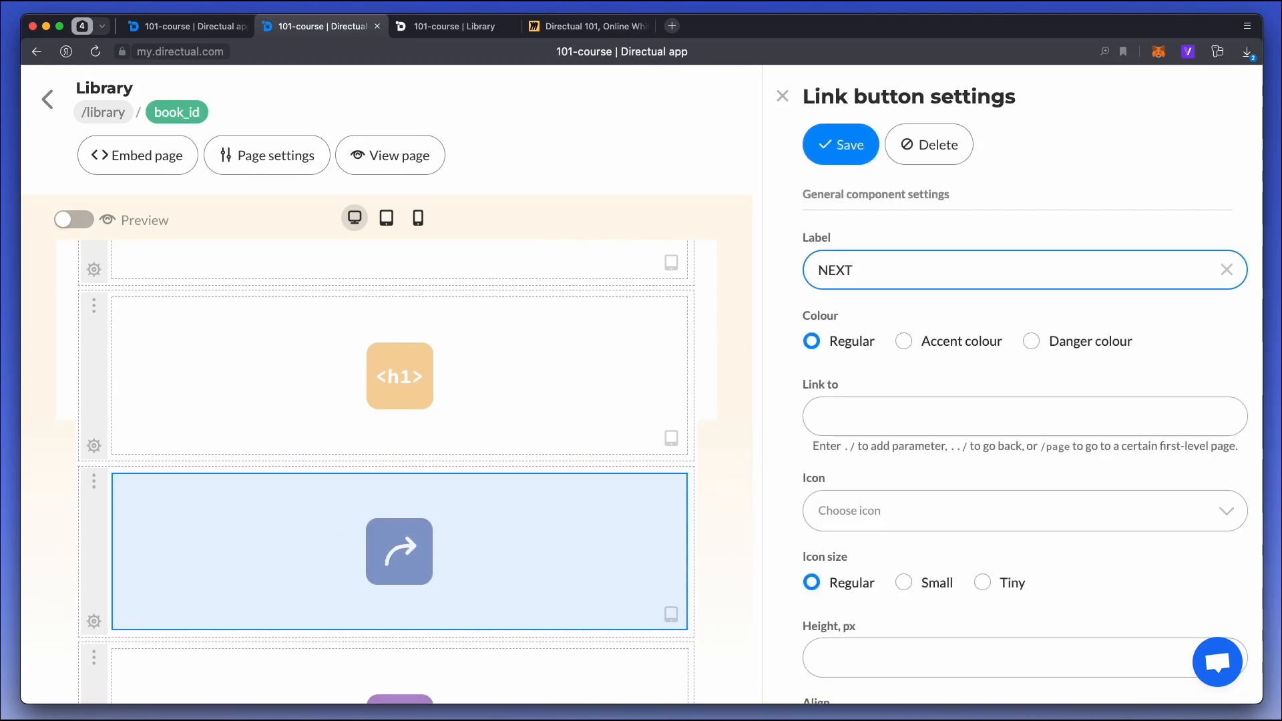
left_click(891, 387)
Enable the template engine for the NEXT BOOK button and connect it to the bookDetails endpoint.
scroll(891, 385, "down", 2)
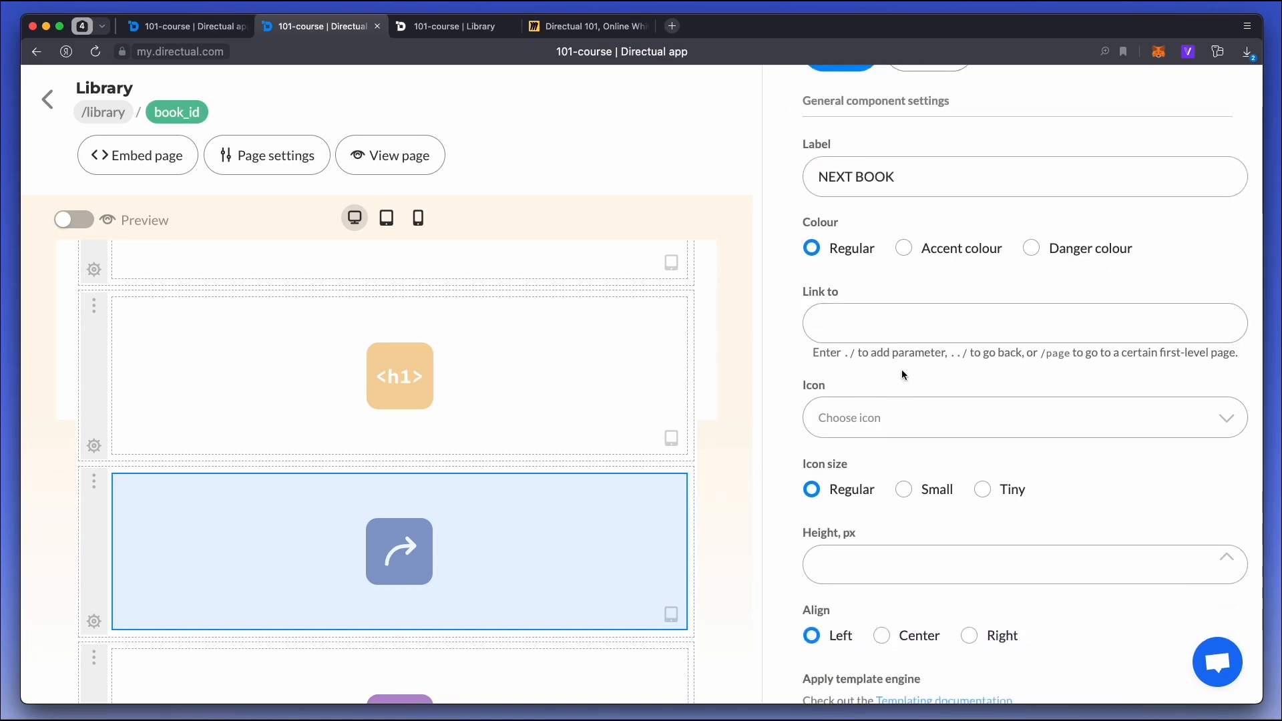
scroll(870, 507, "down", 5)
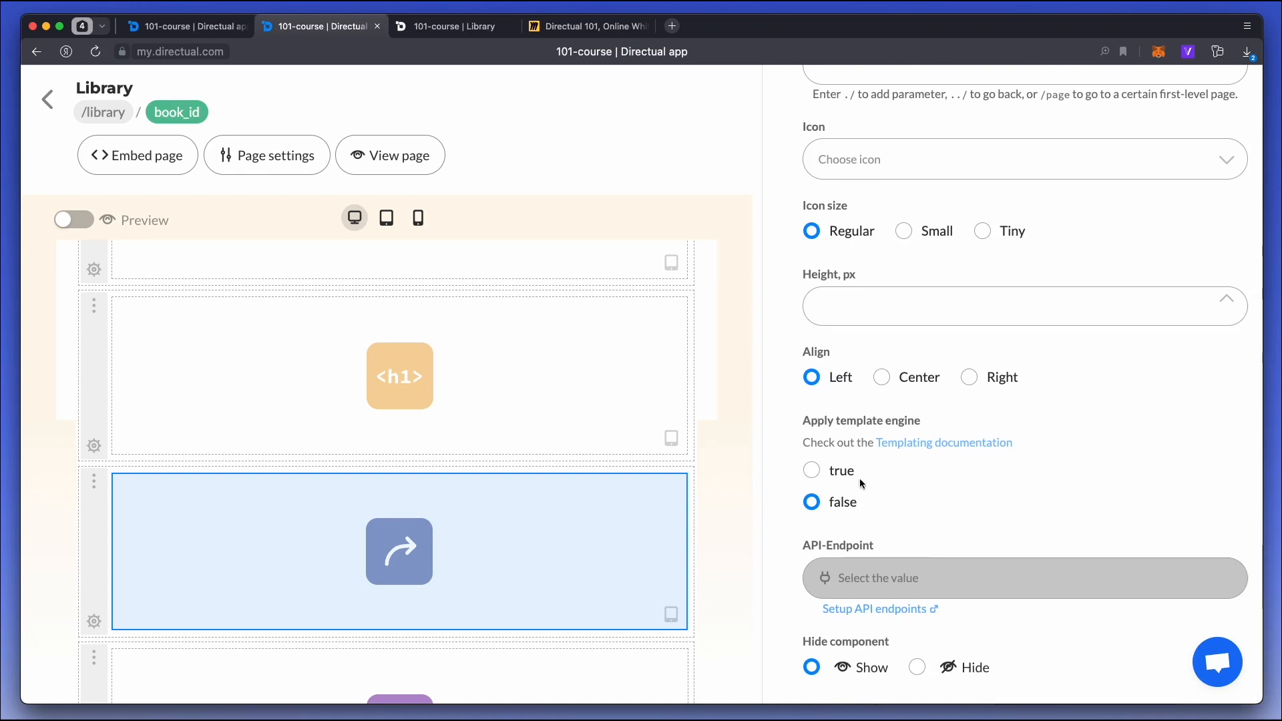
left_click(842, 471)
left_click(875, 580)
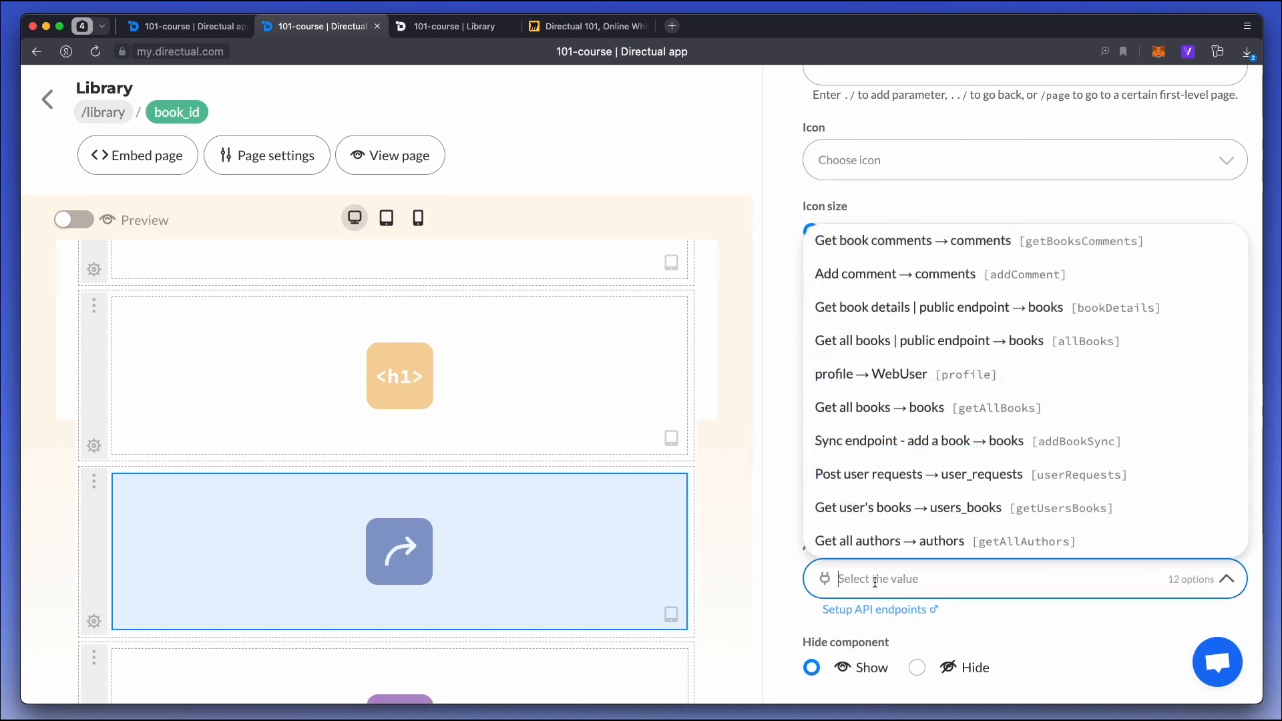
type("deta")
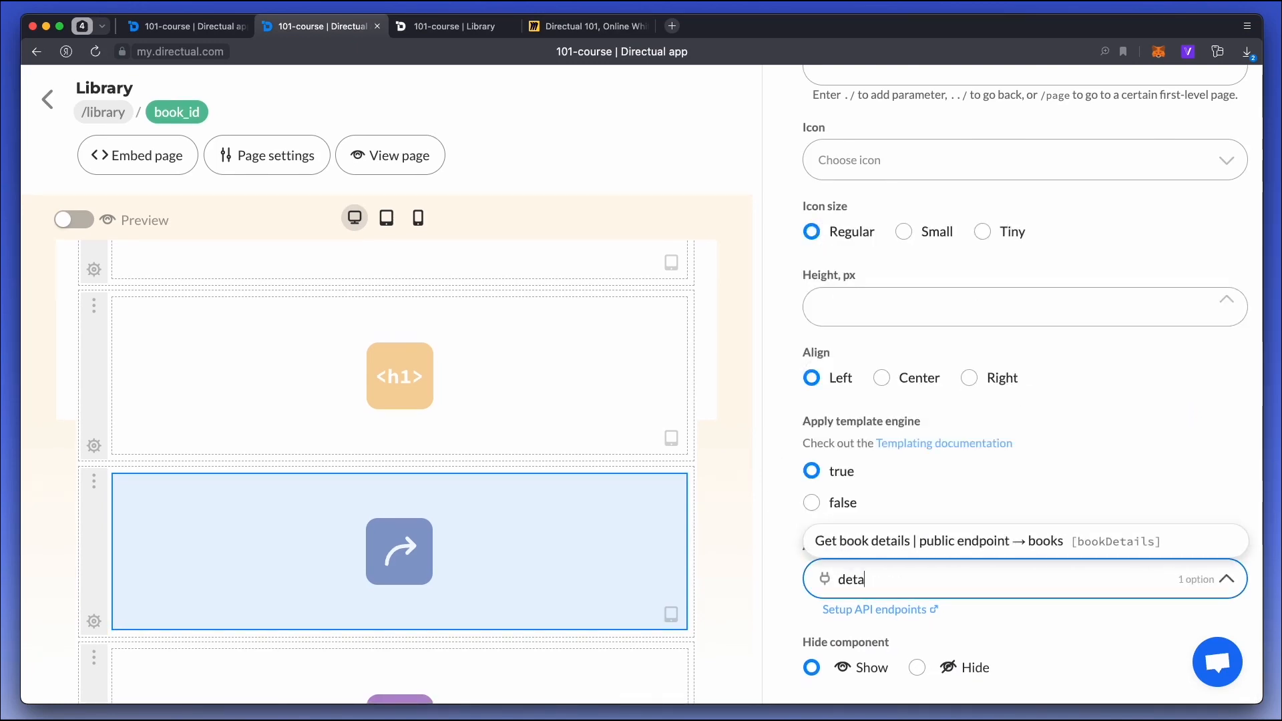
key("Return")
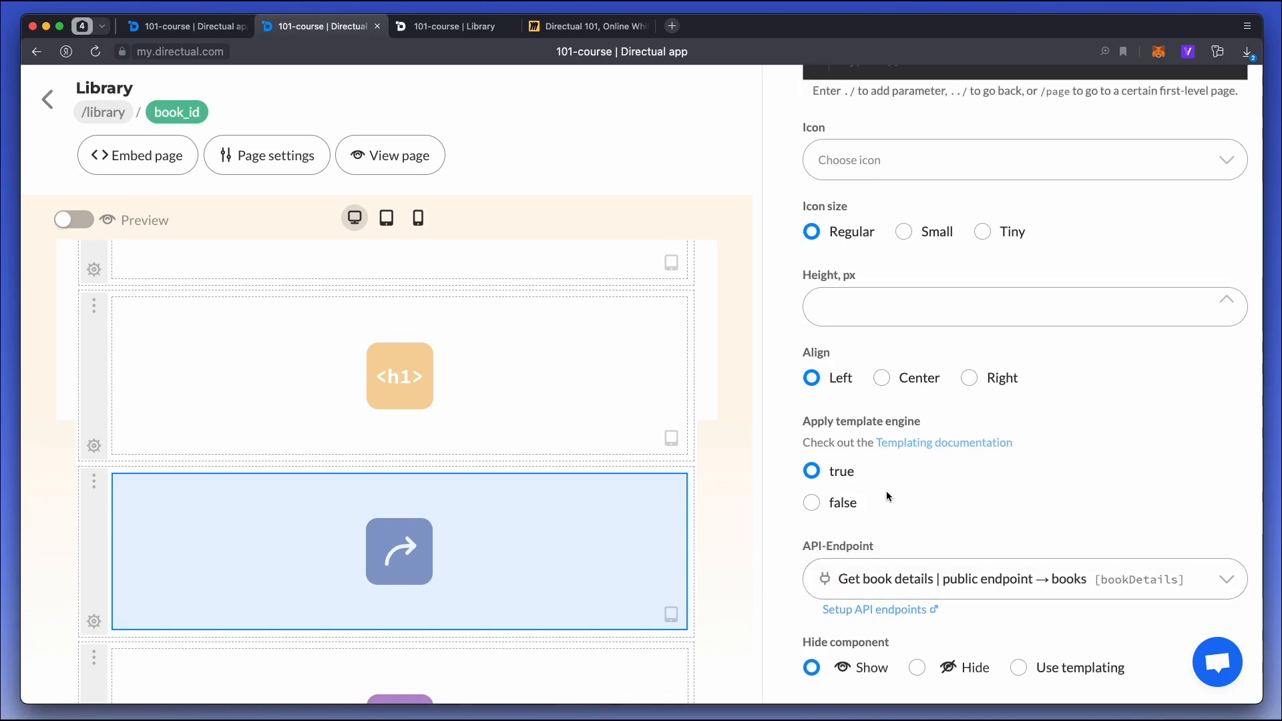
Set the button's link target to {{#contentHead}}../{{next_book_id}}{{/contentHead}} and save the component.
scroll(887, 496, "up", 3)
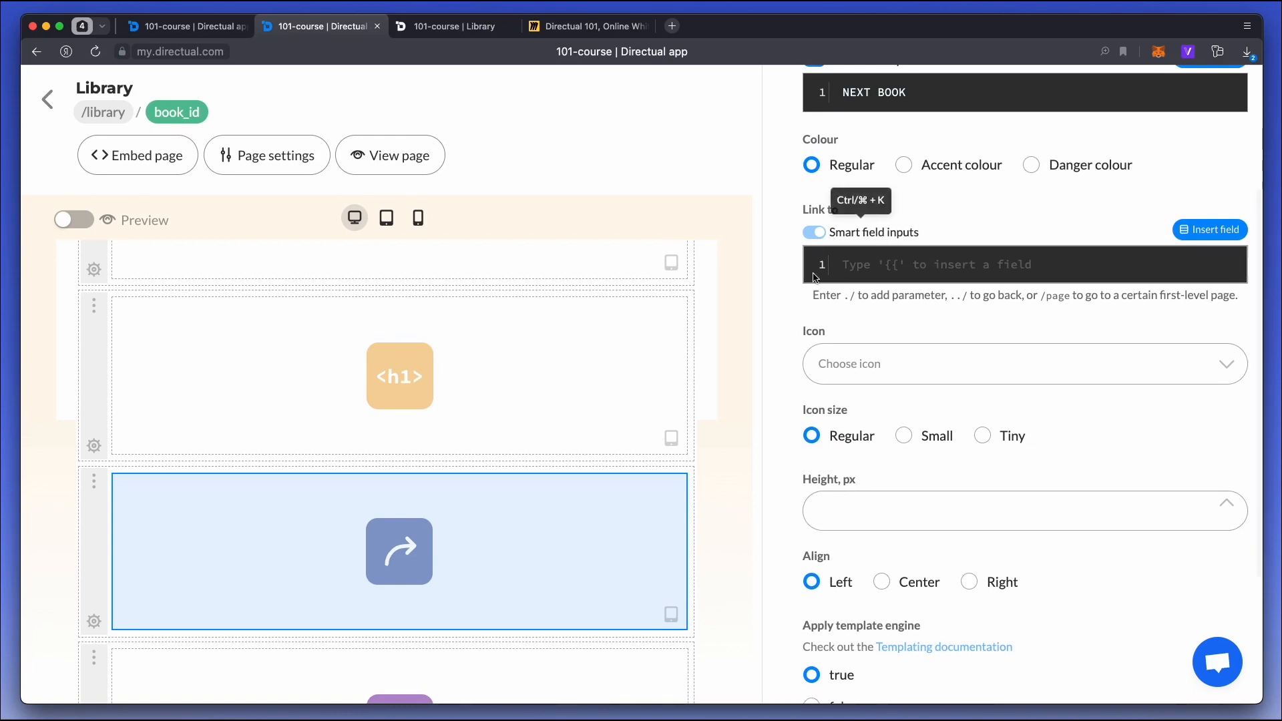
left_click(878, 265)
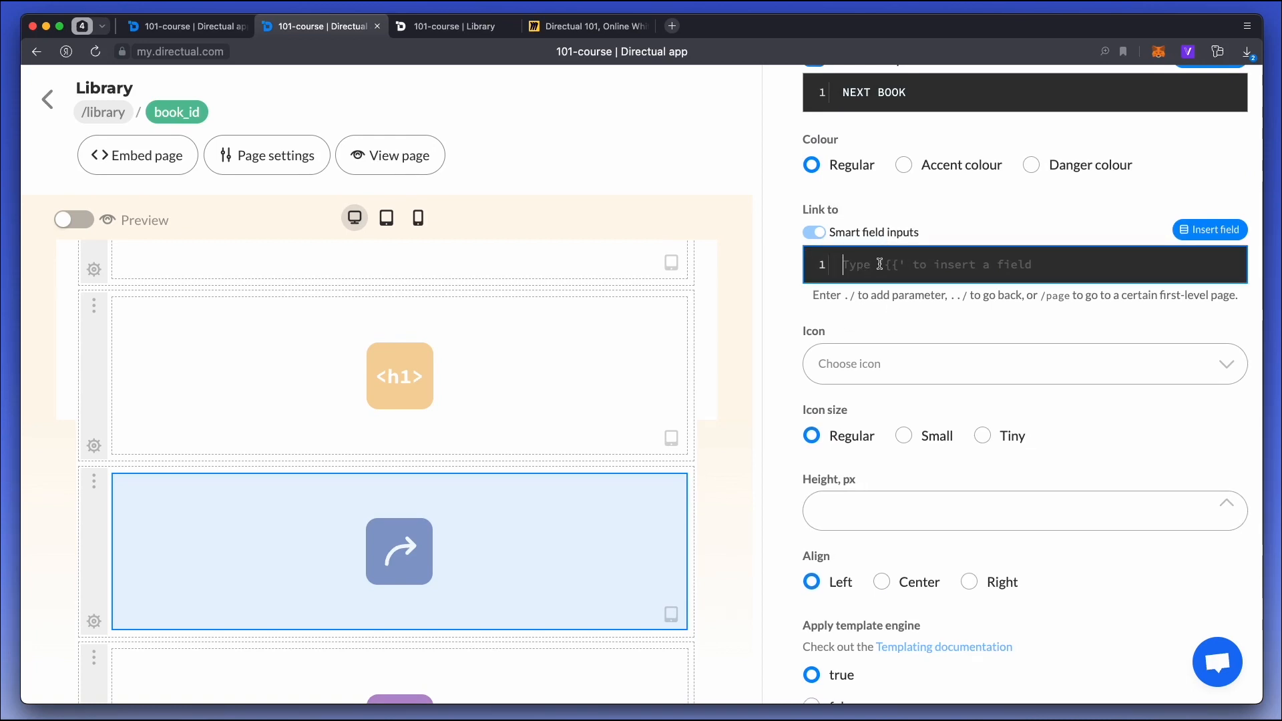
type("{{")
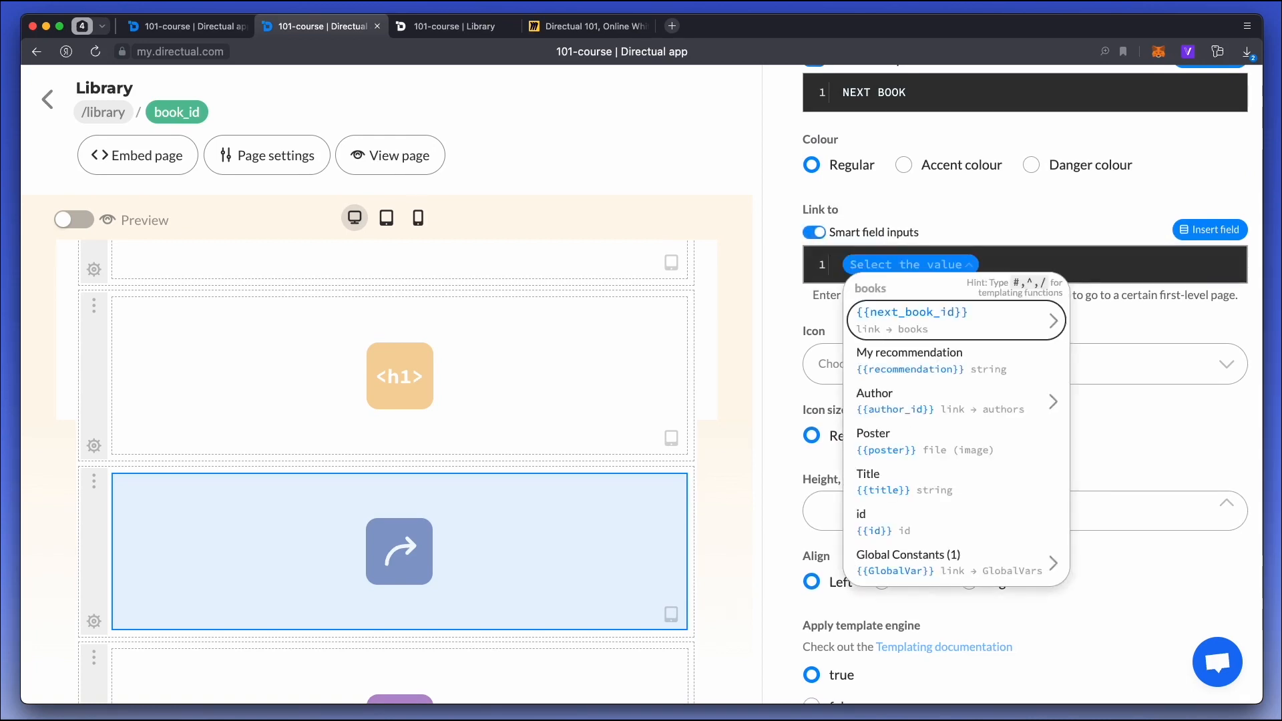
type("#")
key("Down")
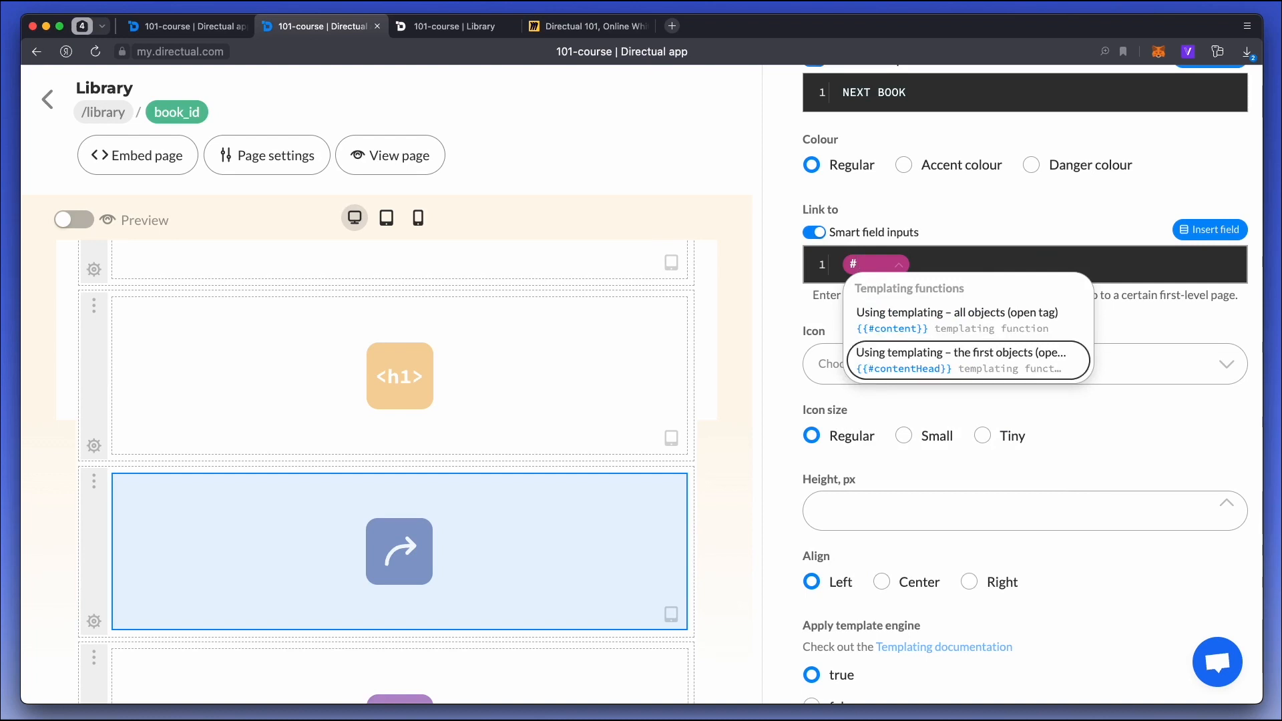
key("Return")
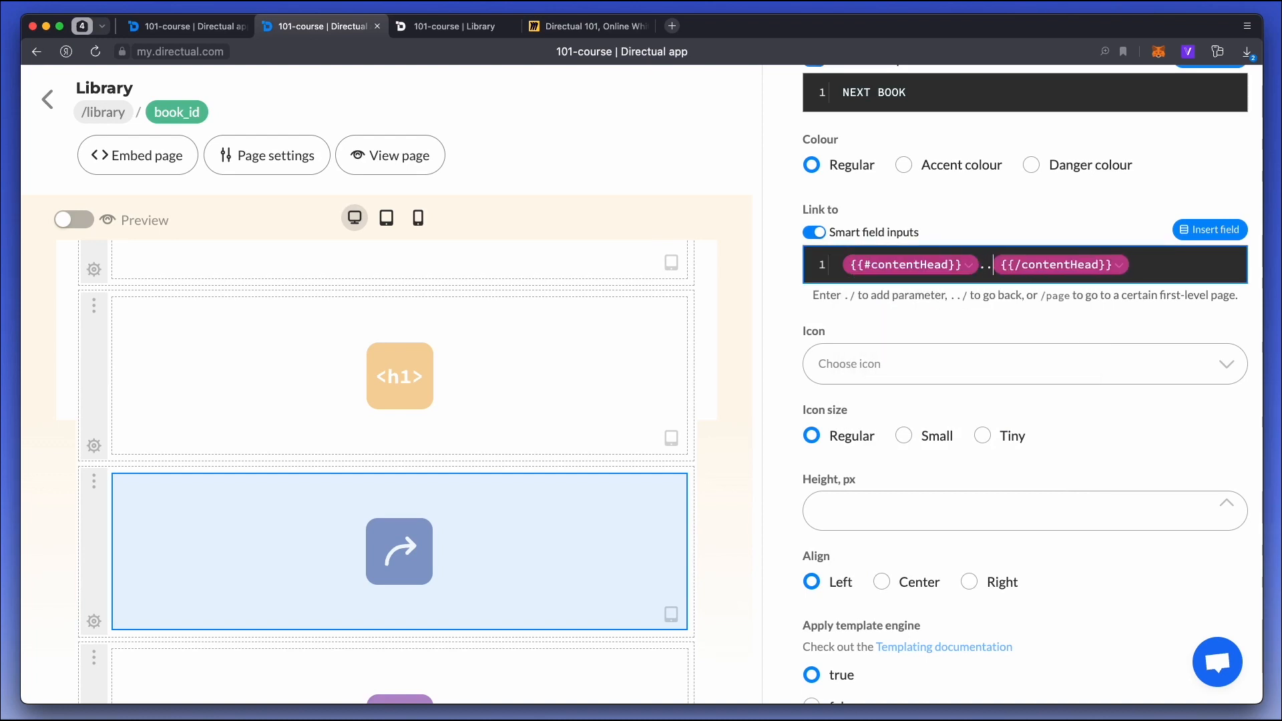
type("../{{")
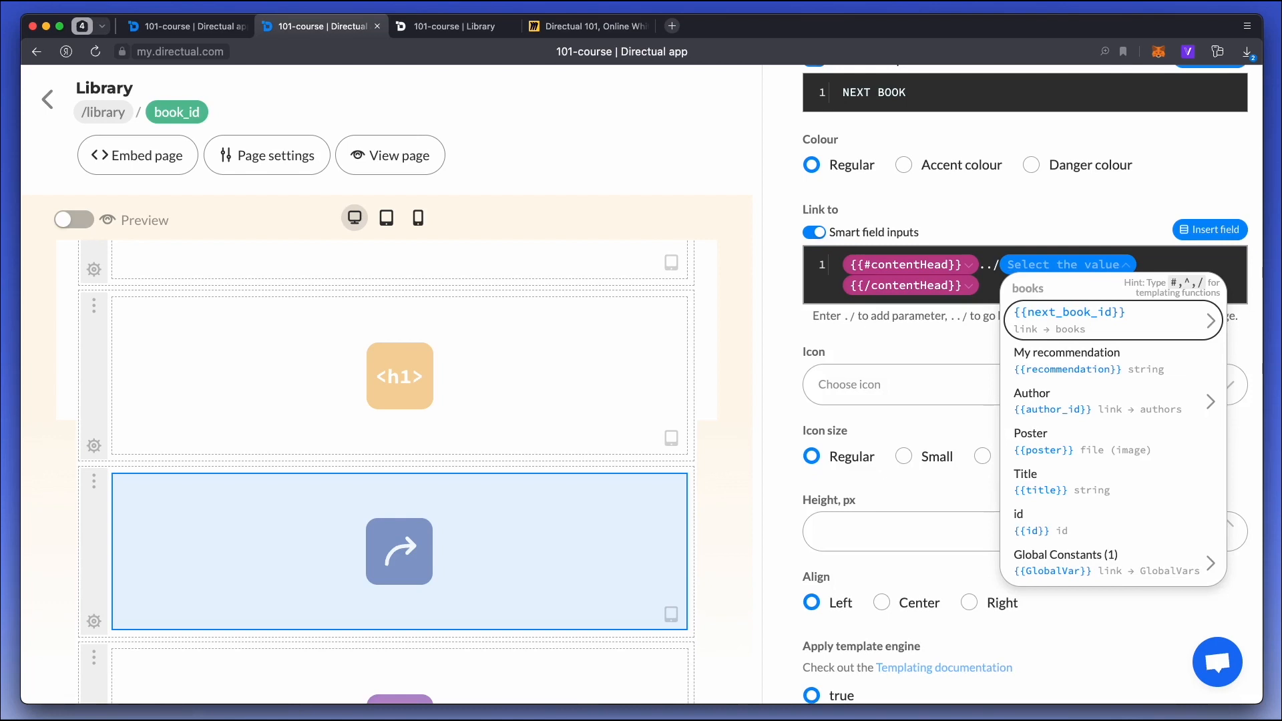
key("Return")
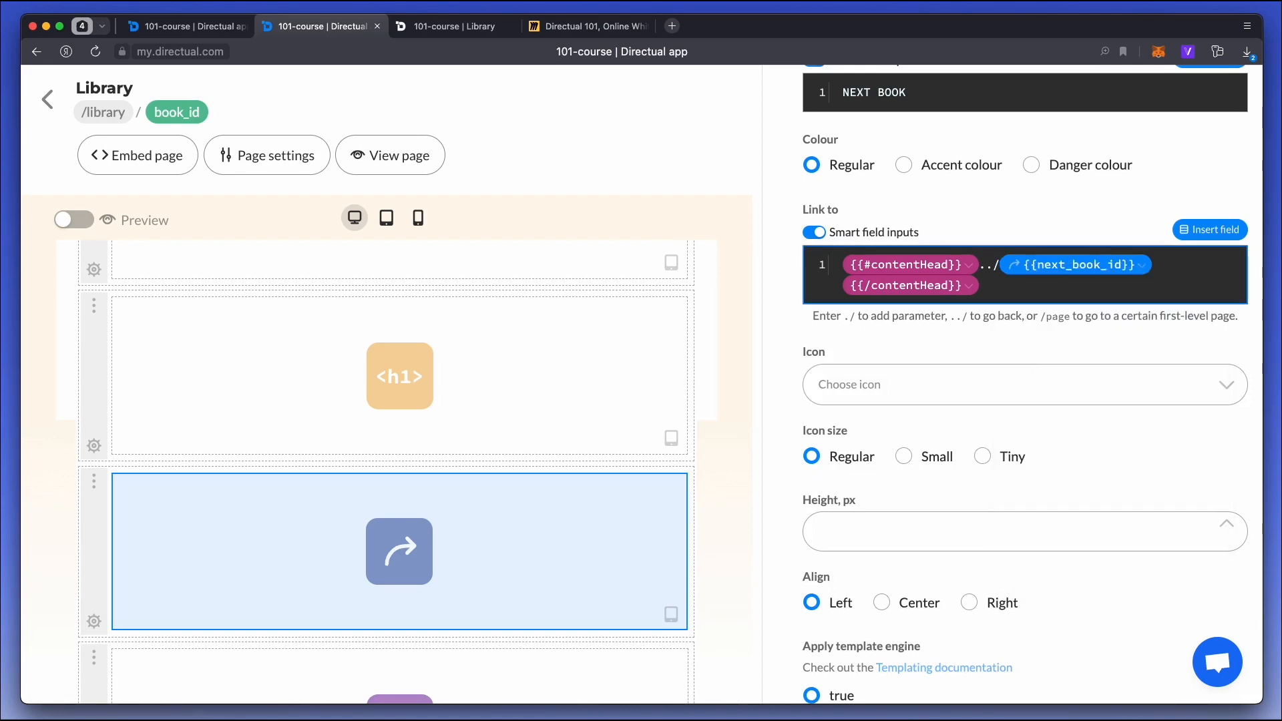
scroll(1090, 317, "up", 5)
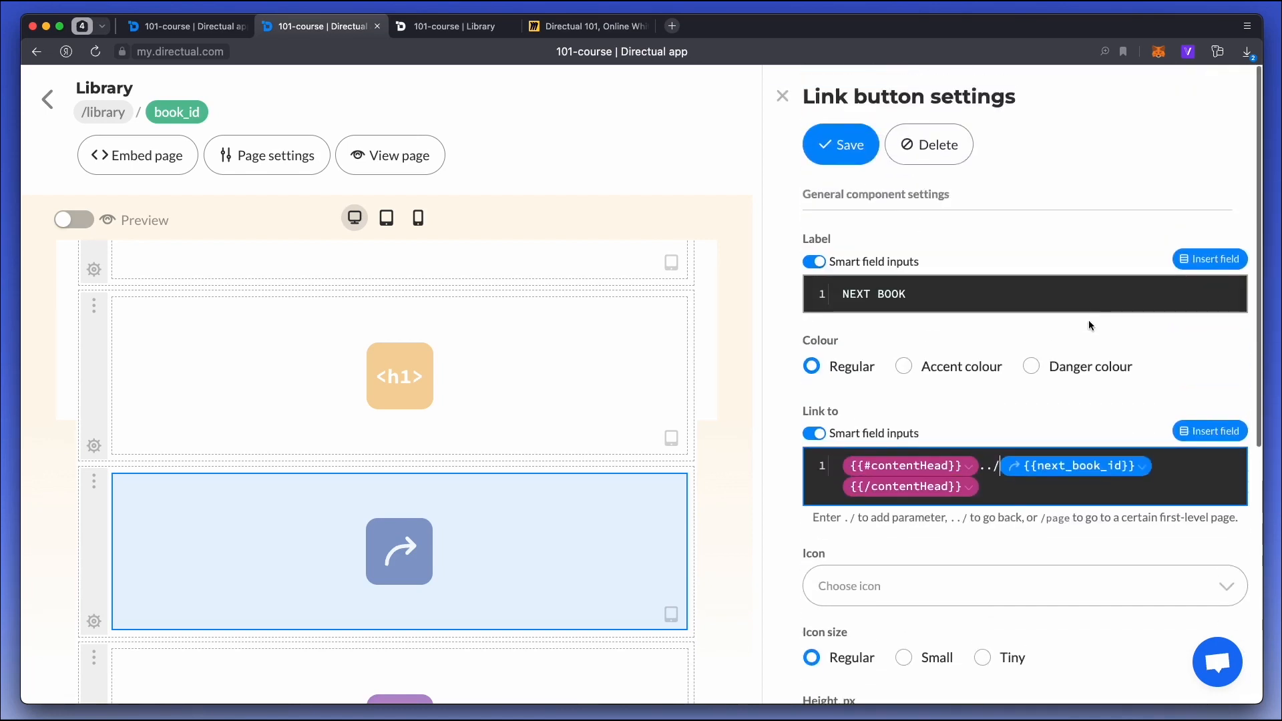
left_click(844, 145)
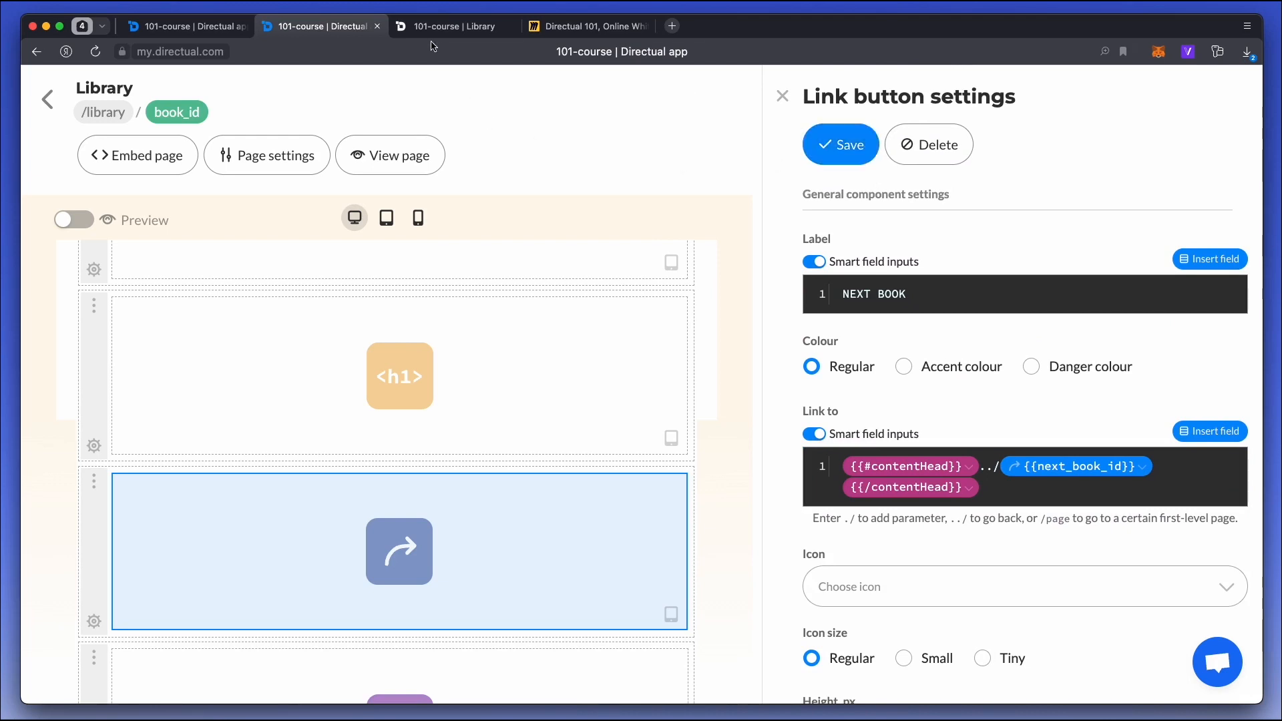
Reload the published library page of The Idiot and test the NEXT BOOK button there and on the following book's page.
left_click(447, 30)
key("super+r")
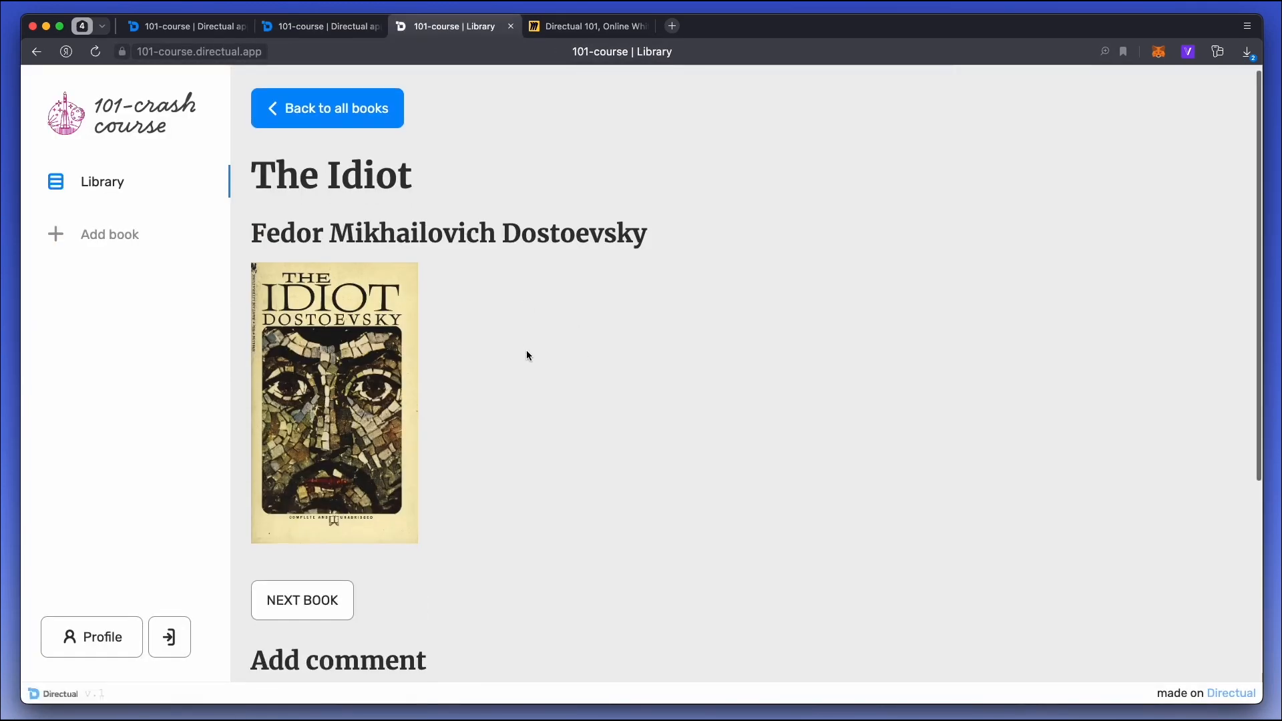
scroll(457, 430, "down", 2)
left_click(319, 508)
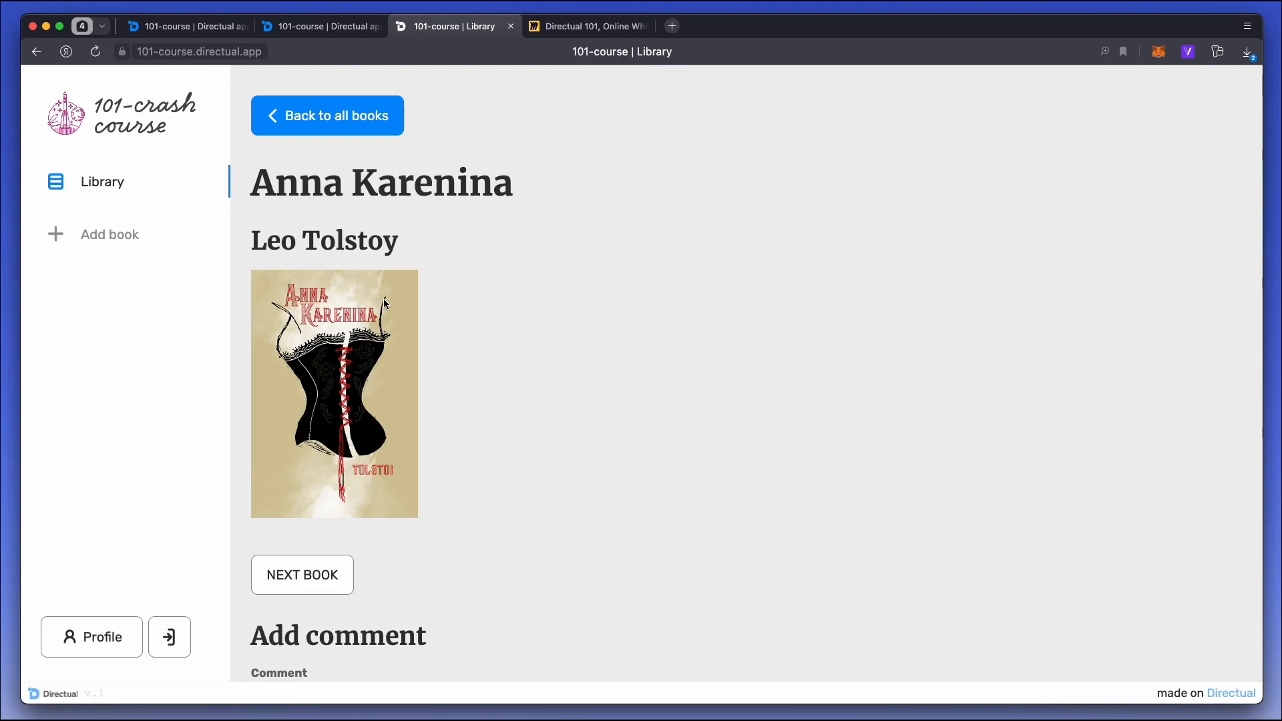
left_click(310, 583)
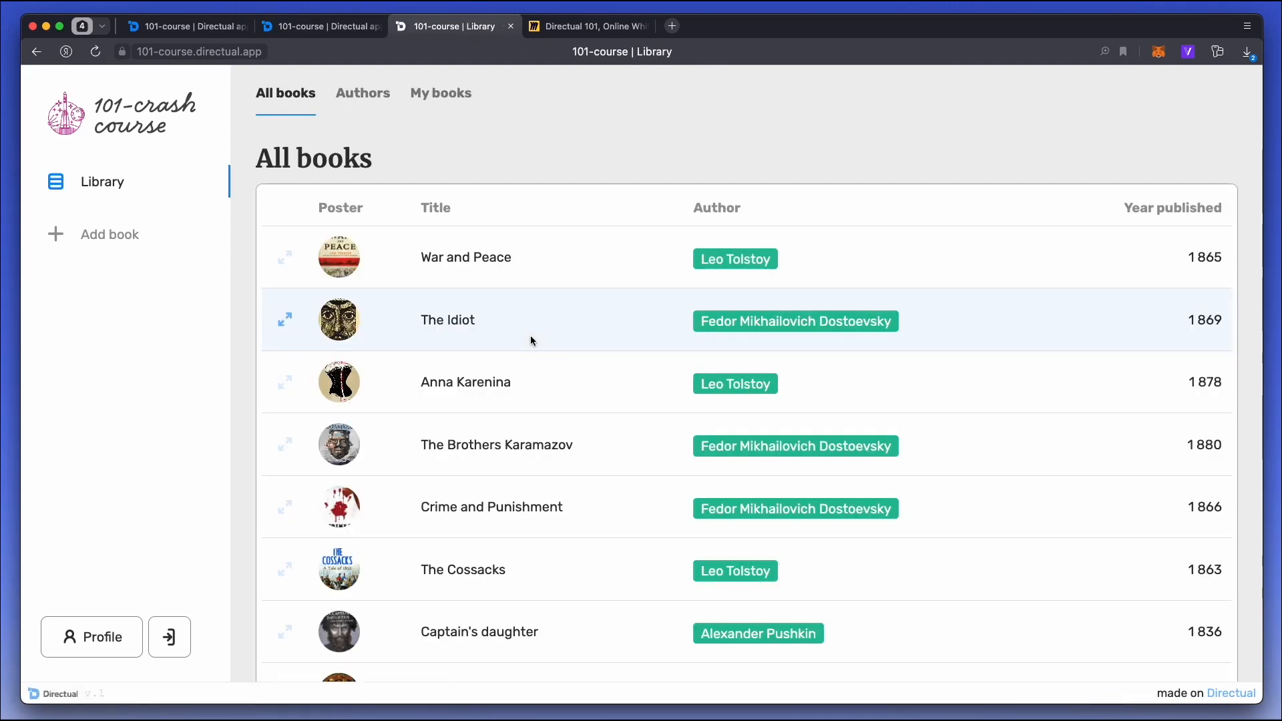
Switch to the Miro board and highlight the "Advanced navigation" item.
left_click(588, 26)
key("p")
left_click_drag(211, 573, 670, 575)
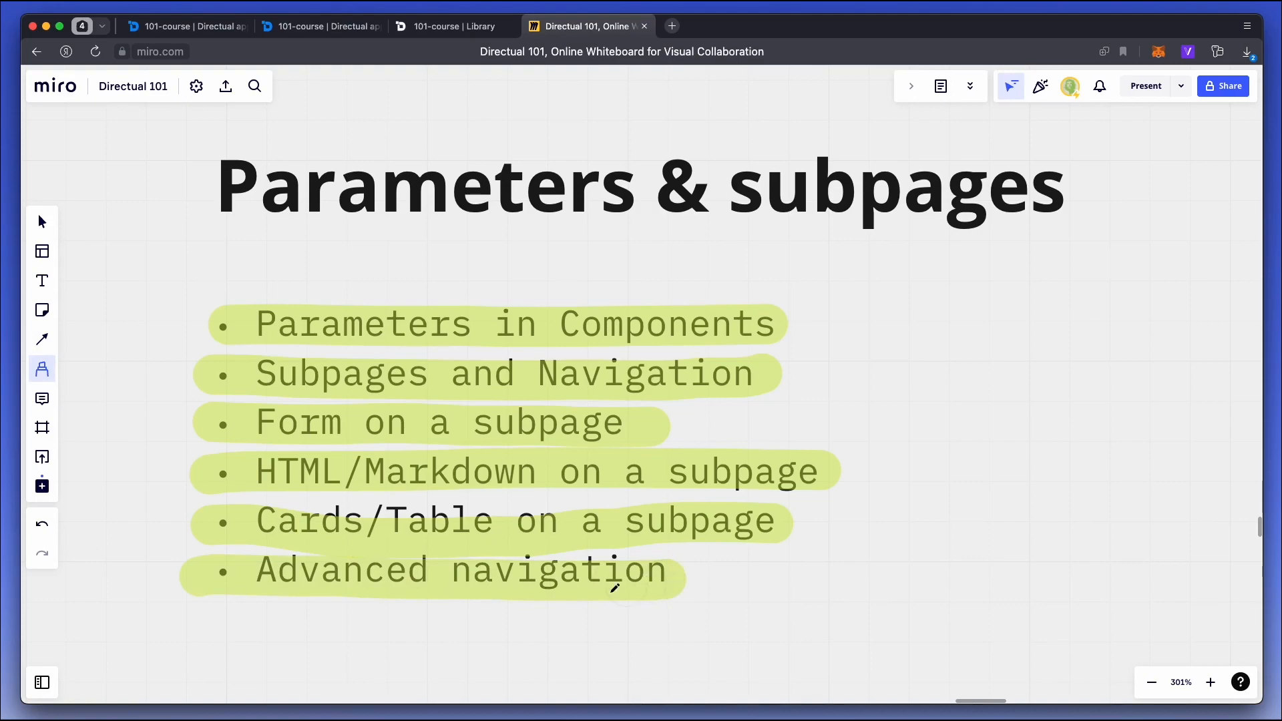